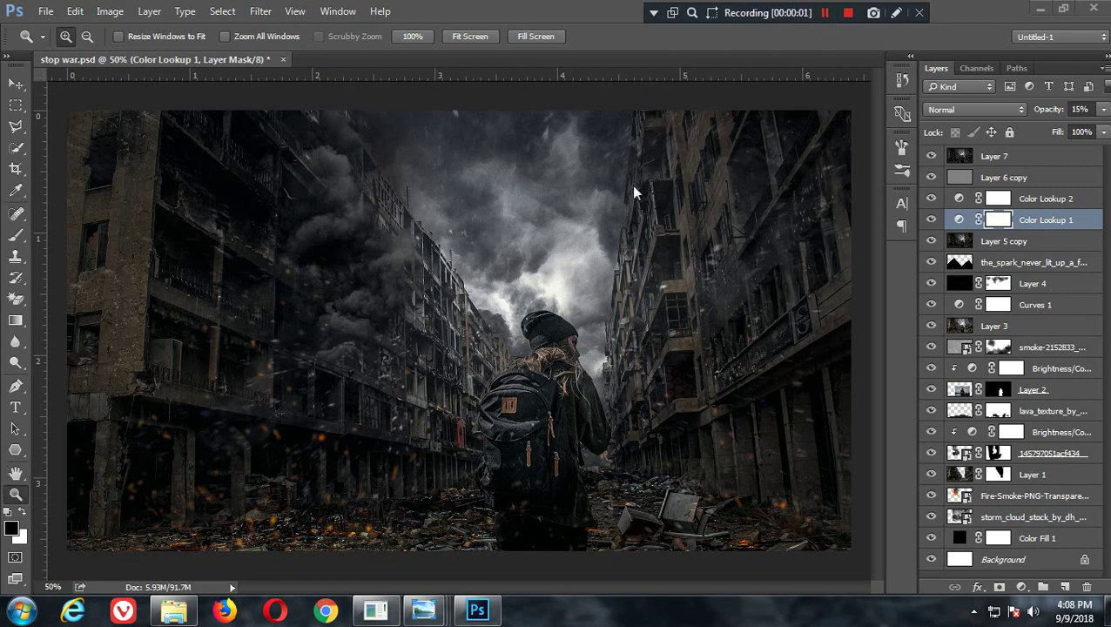
Step: Create Untitled-1: a white 1920 × 1080 px document at 300 ppi in RGB Color
{"action": "left_click", "coordinate": [45, 11]}
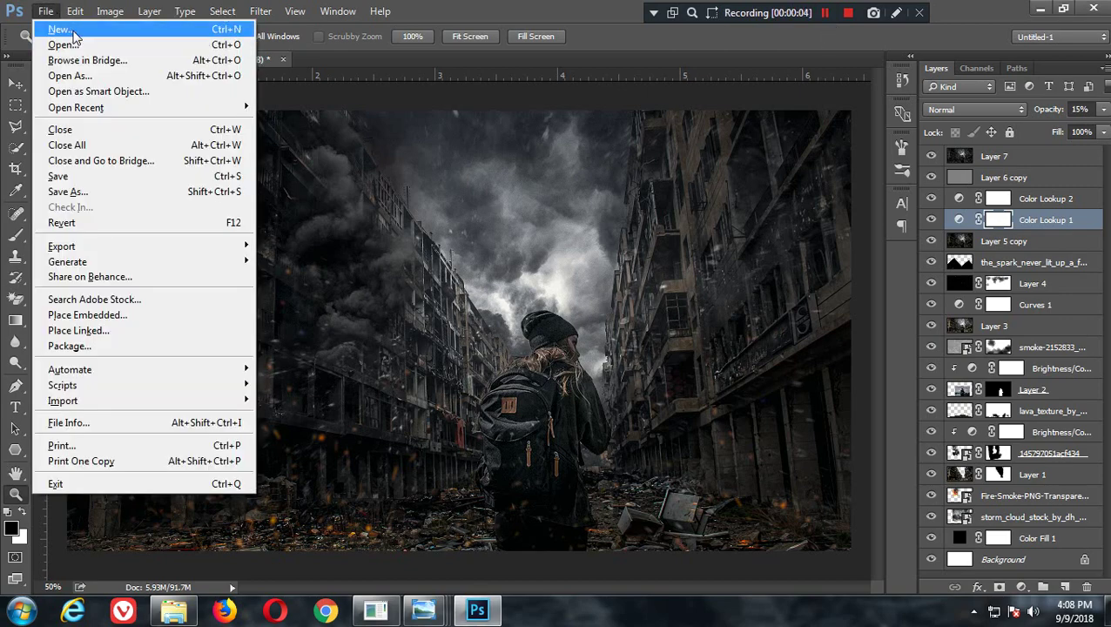
{"action": "left_click", "coordinate": [74, 35]}
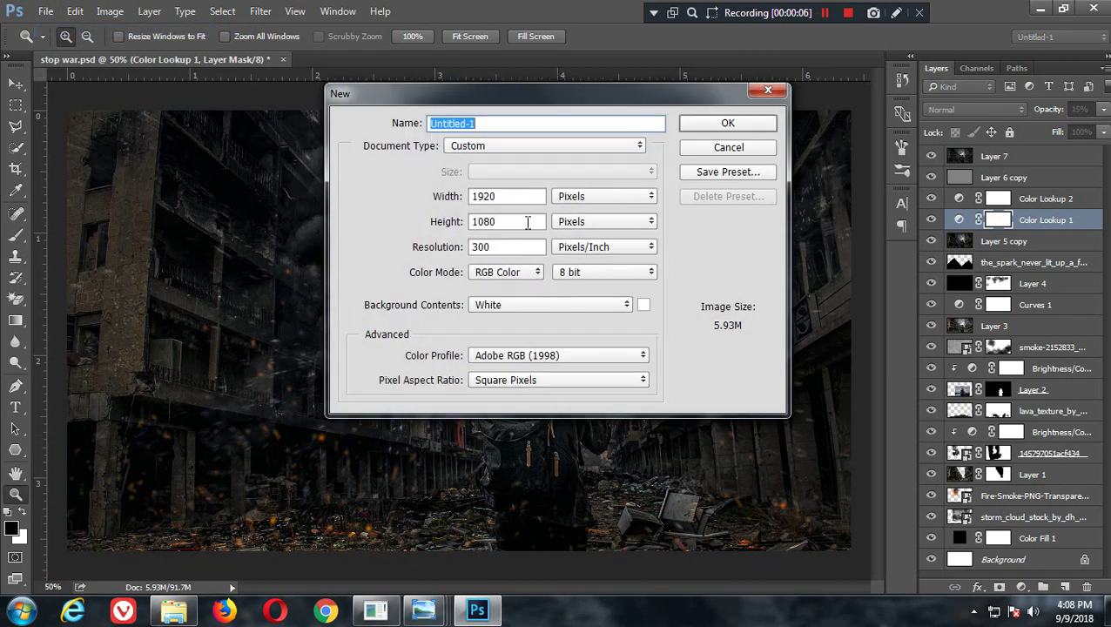
{"action": "left_click", "coordinate": [520, 199]}
{"action": "double_click", "coordinate": [520, 200]}
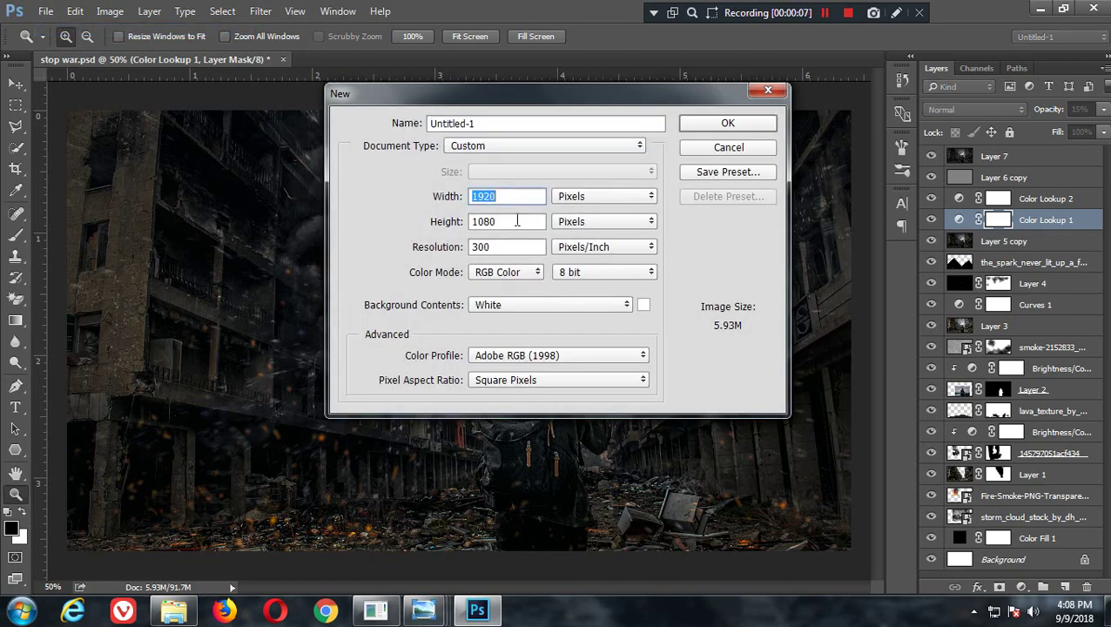
{"action": "double_click", "coordinate": [517, 221]}
{"action": "left_click", "coordinate": [488, 246]}
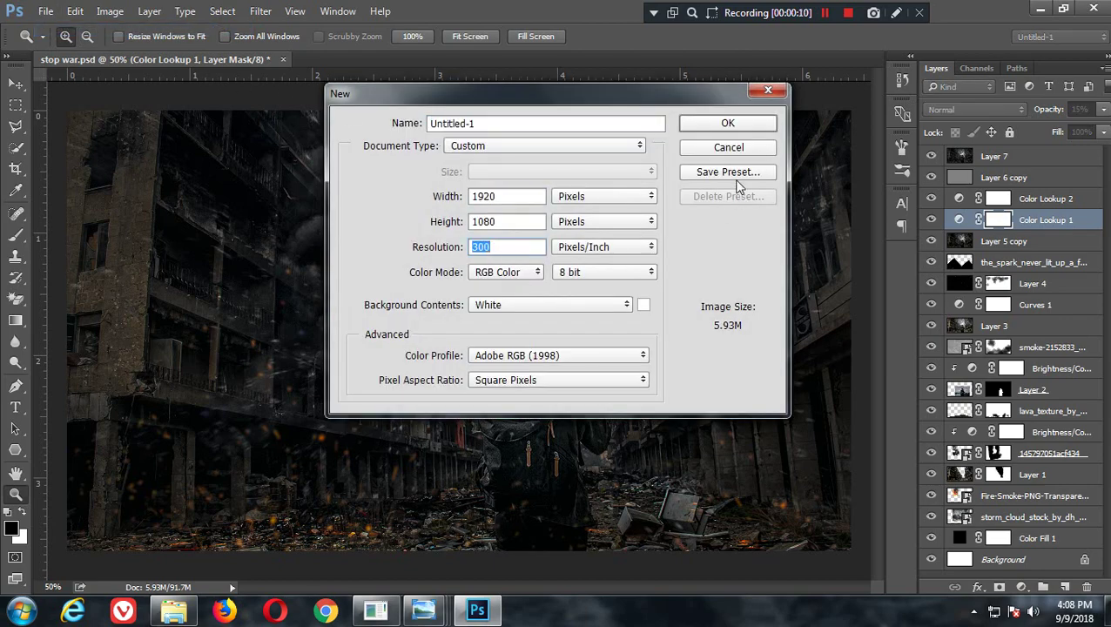
{"action": "left_click", "coordinate": [518, 273]}
{"action": "left_click", "coordinate": [516, 273]}
{"action": "left_click", "coordinate": [515, 274]}
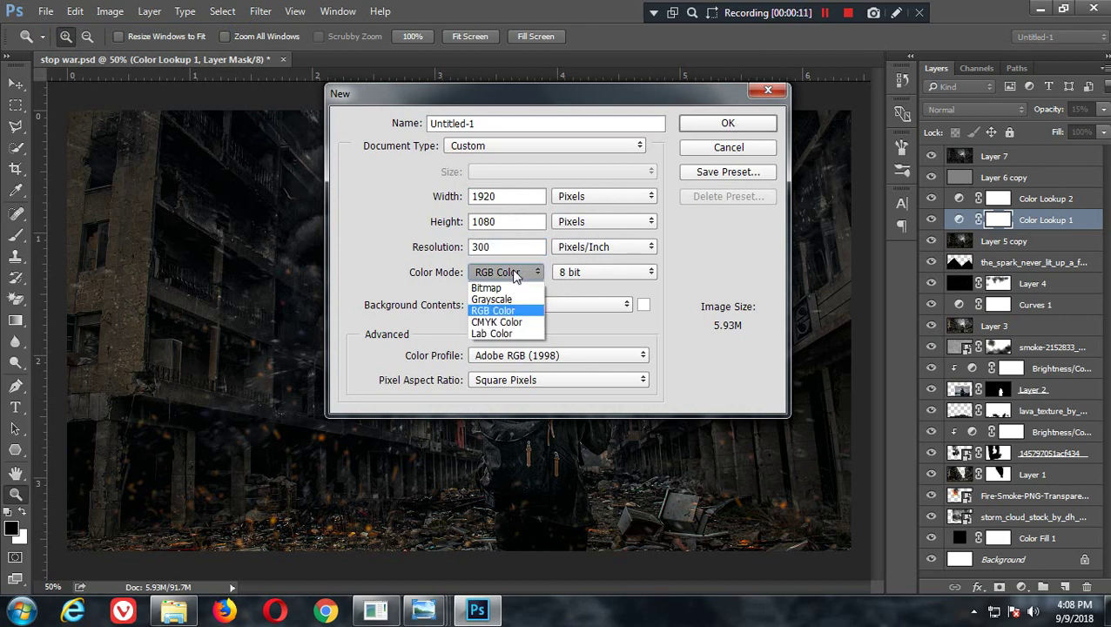
{"action": "left_click", "coordinate": [515, 275]}
{"action": "left_click", "coordinate": [754, 130]}
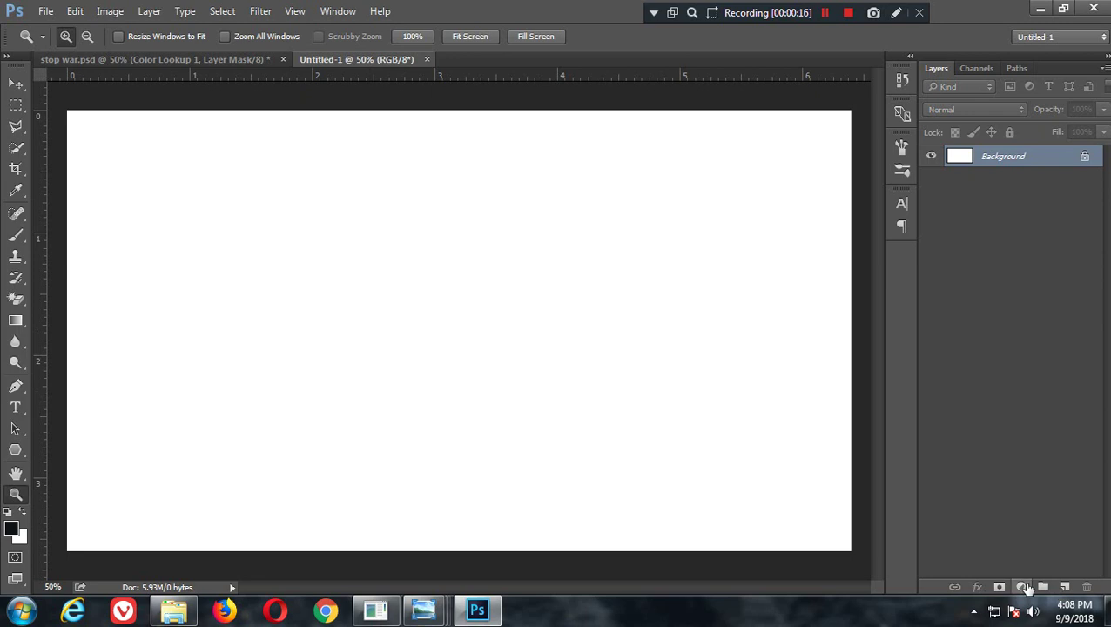
Step: Add a black (000000) Solid Color fill layer over the new document
{"action": "left_click", "coordinate": [1021, 586]}
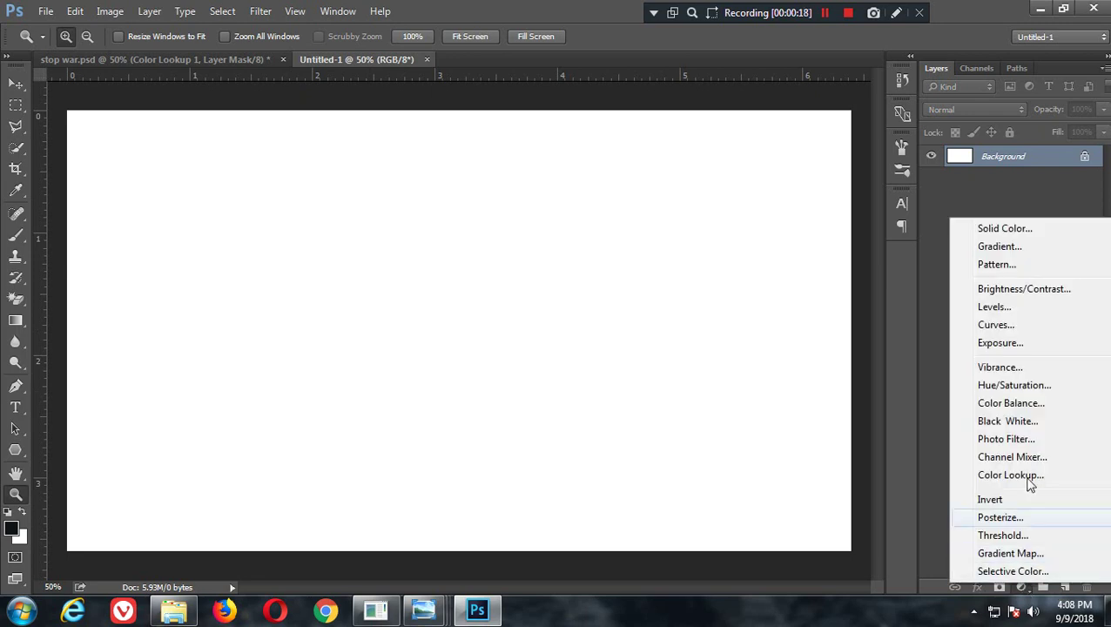
{"action": "left_click", "coordinate": [1005, 228]}
{"action": "type", "text": "000000"}
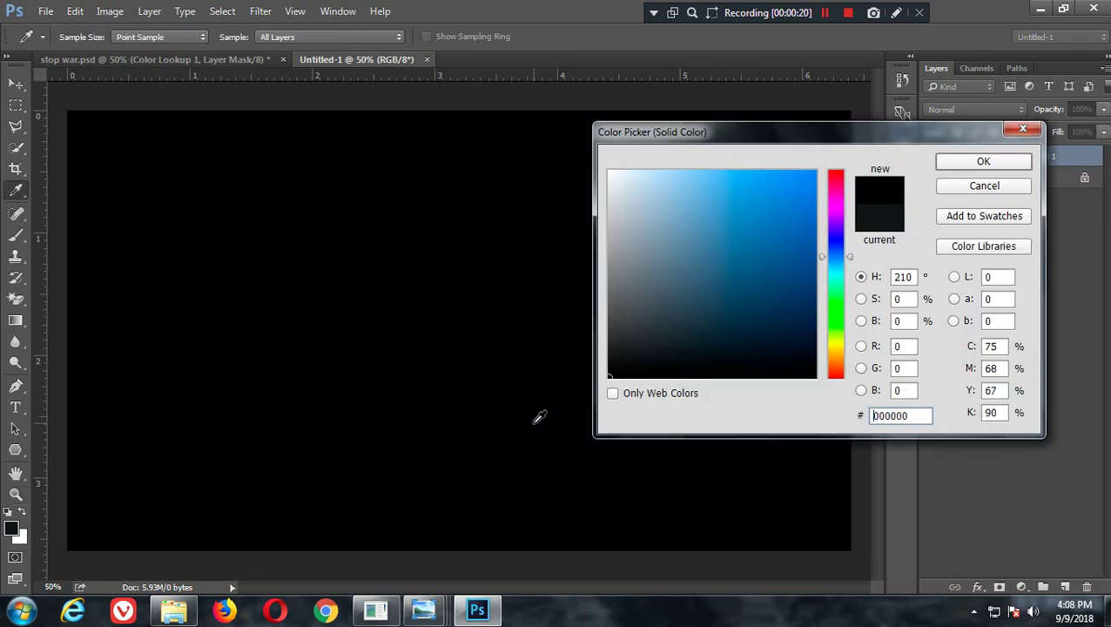
{"action": "left_click", "coordinate": [962, 168]}
{"action": "left_click", "coordinate": [15, 493]}
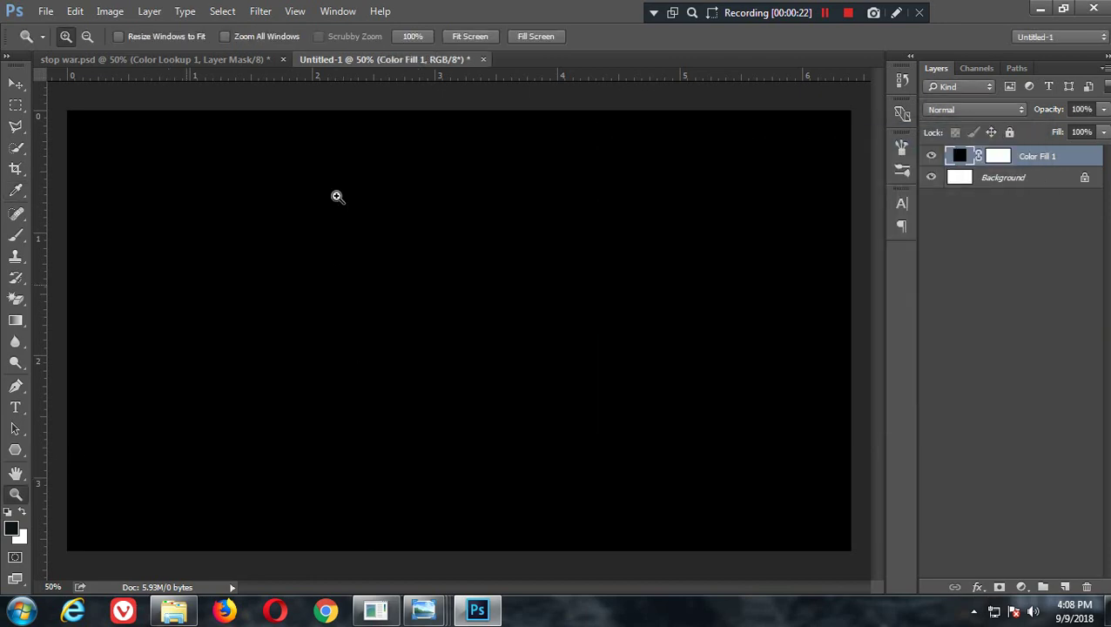
{"action": "mouse_move", "coordinate": [424, 610]}
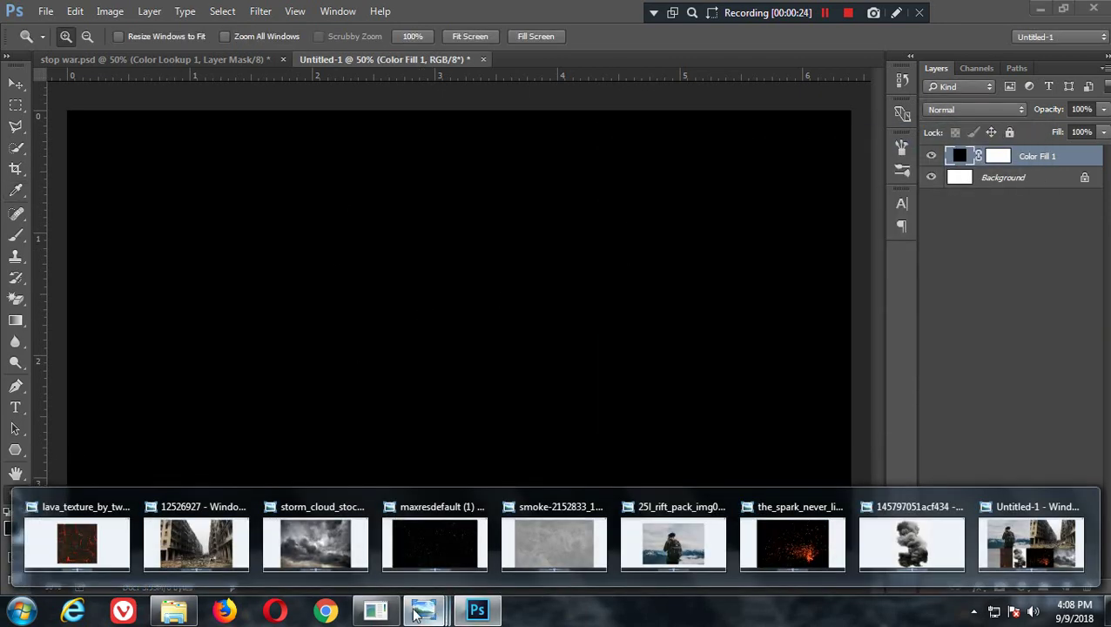
Step: Send the ruined street photo from Photo Viewer to Photoshop
{"action": "left_click", "coordinate": [211, 557]}
{"action": "right_click", "coordinate": [482, 257]}
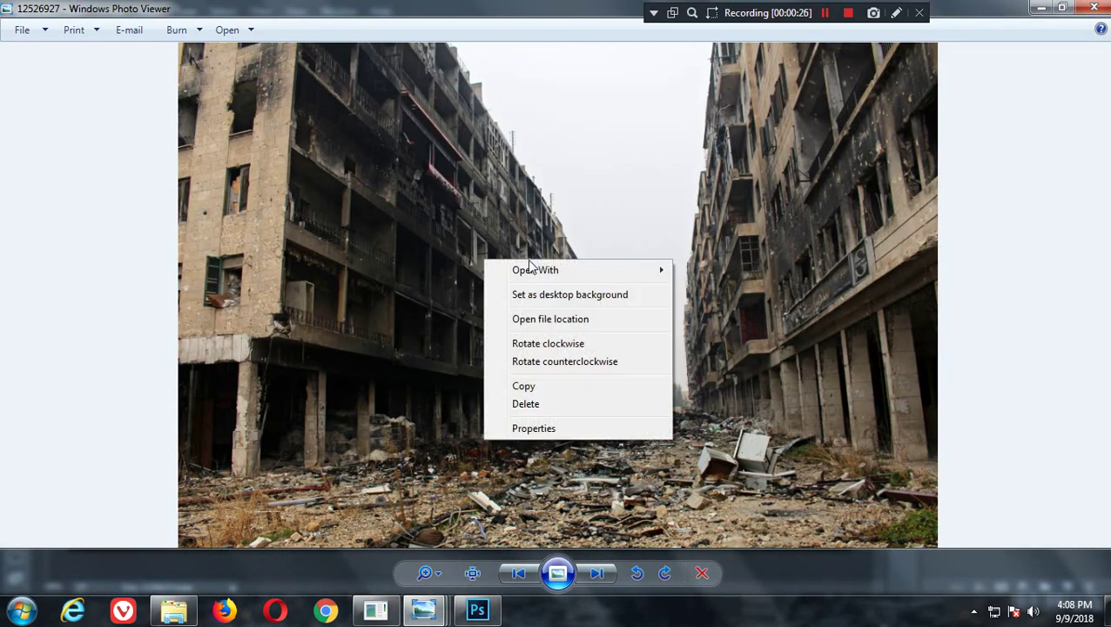
{"action": "left_click", "coordinate": [745, 287]}
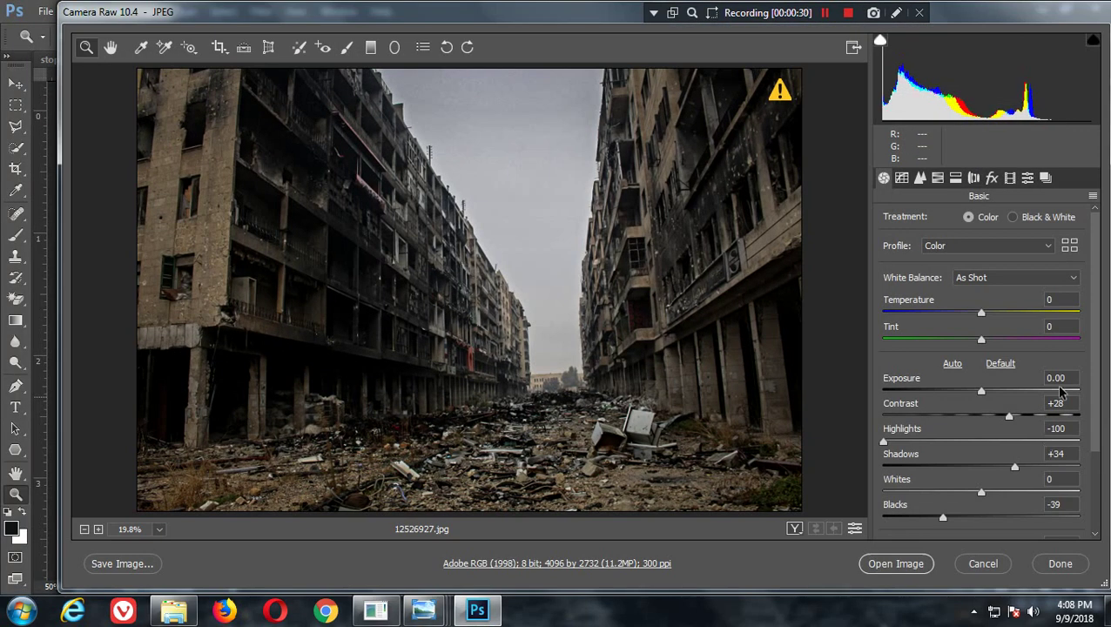
Step: Darken and desaturate the street photo in Camera Raw, add a −24 post-crop vignette, and open it
{"action": "scroll", "coordinate": [1073, 369], "scroll_direction": "down", "scroll_amount": 3}
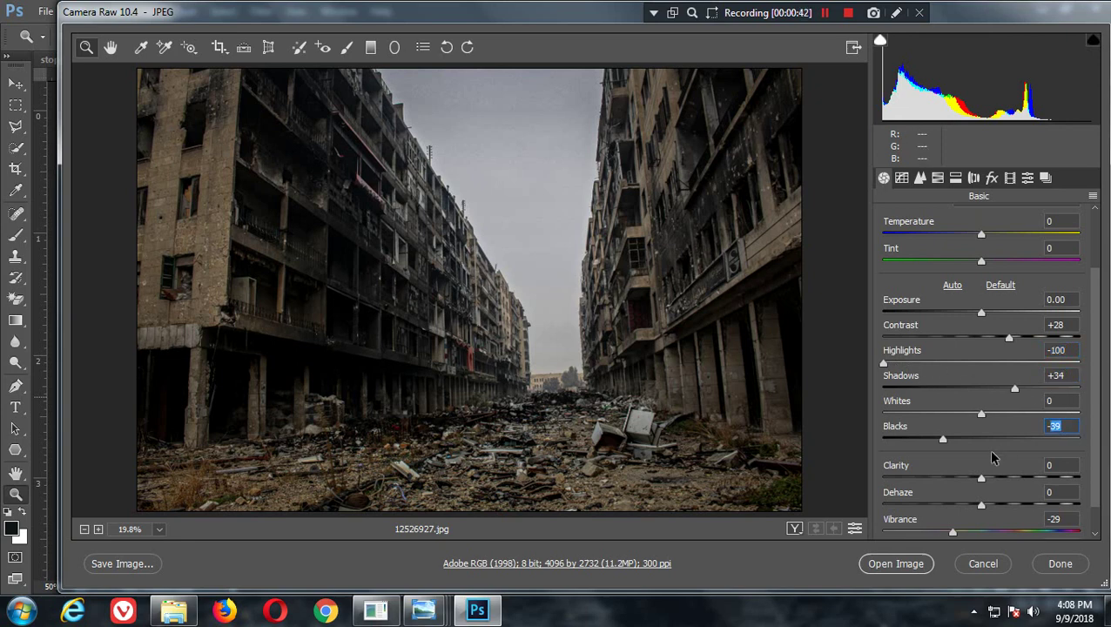
{"action": "scroll", "coordinate": [1048, 456], "scroll_direction": "down", "scroll_amount": 1}
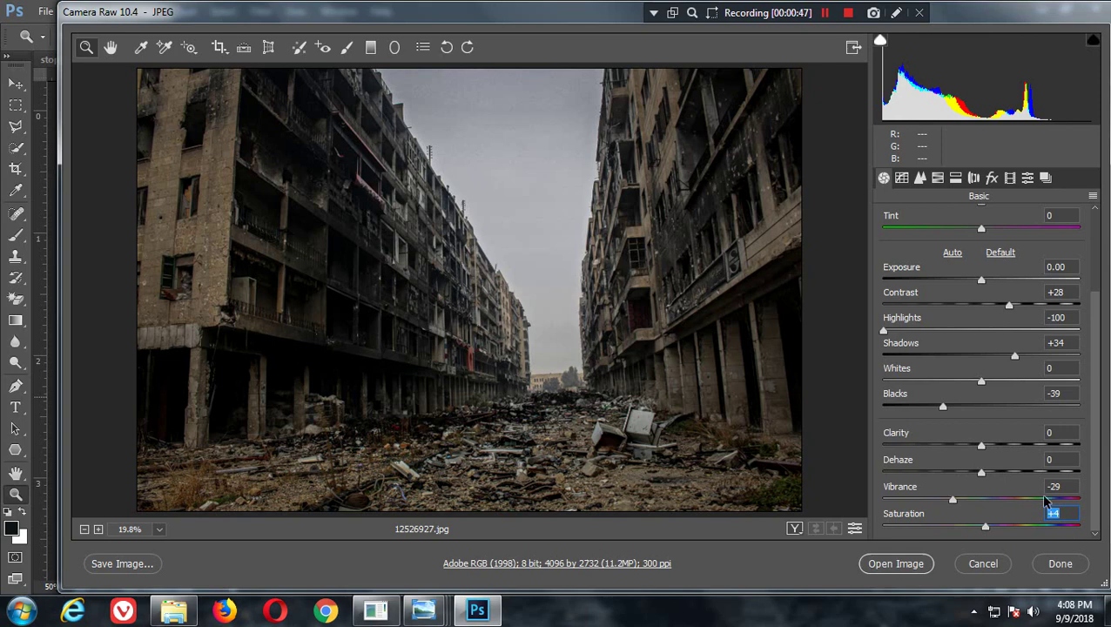
{"action": "scroll", "coordinate": [974, 421], "scroll_direction": "up", "scroll_amount": 3}
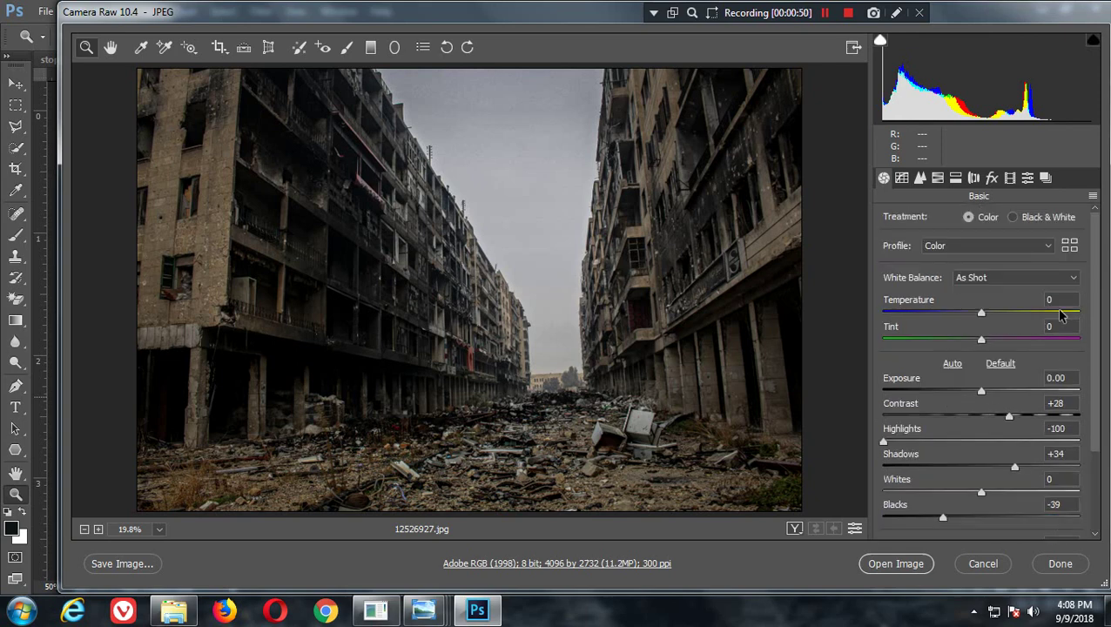
{"action": "left_click", "coordinate": [992, 178]}
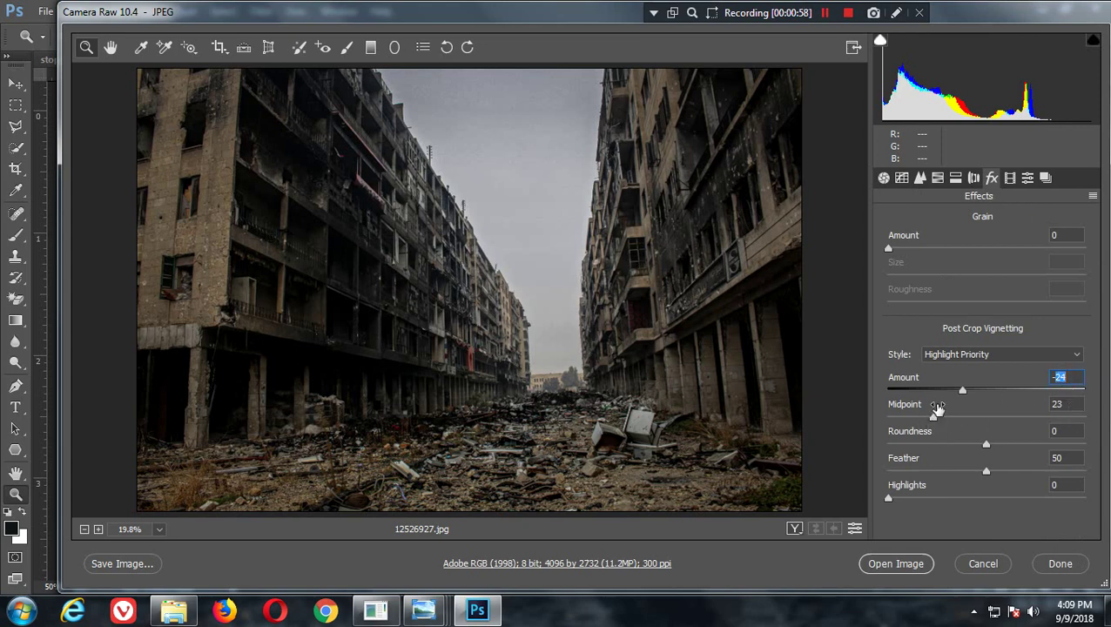
{"action": "left_click", "coordinate": [898, 567]}
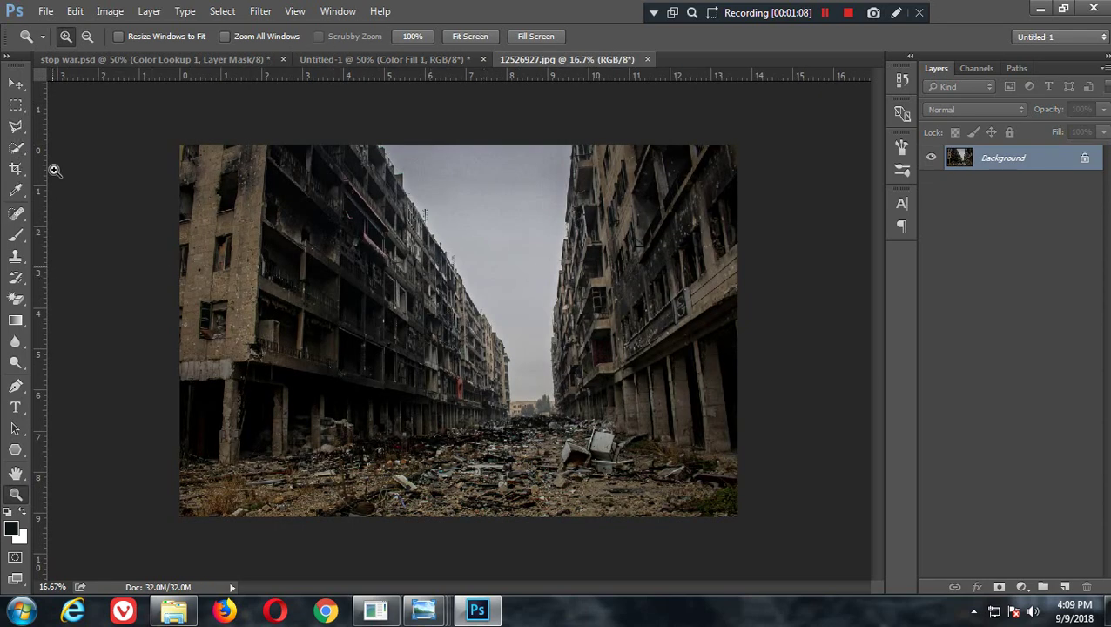
Step: Select the sky with the Magic Wand, add a layer mask and invert it to hide the sky
{"action": "right_click", "coordinate": [16, 150]}
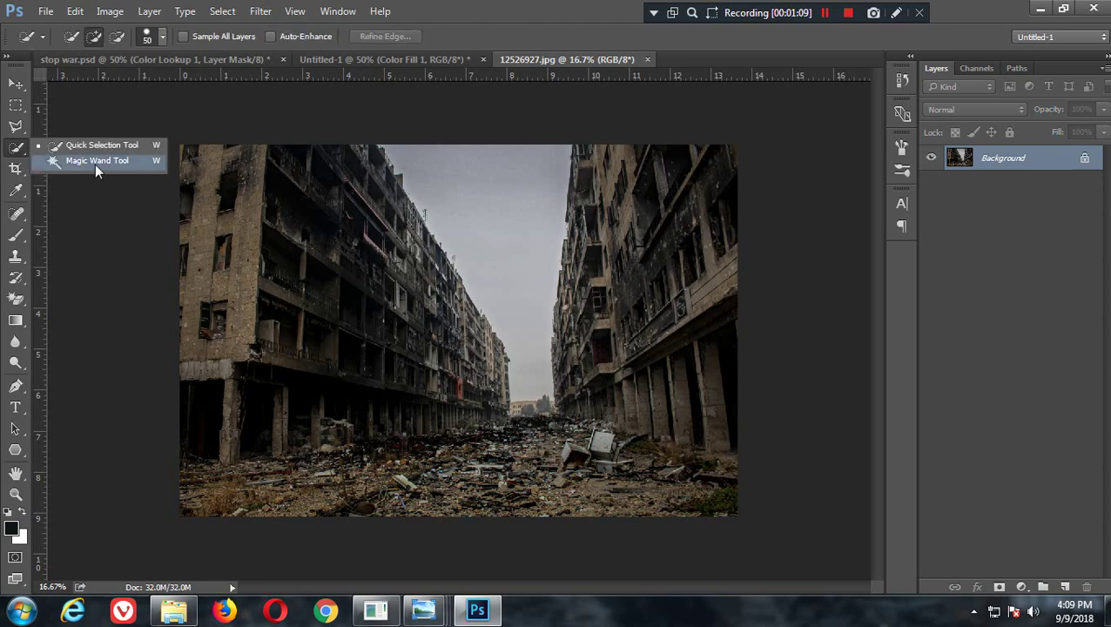
{"action": "left_click", "coordinate": [94, 164]}
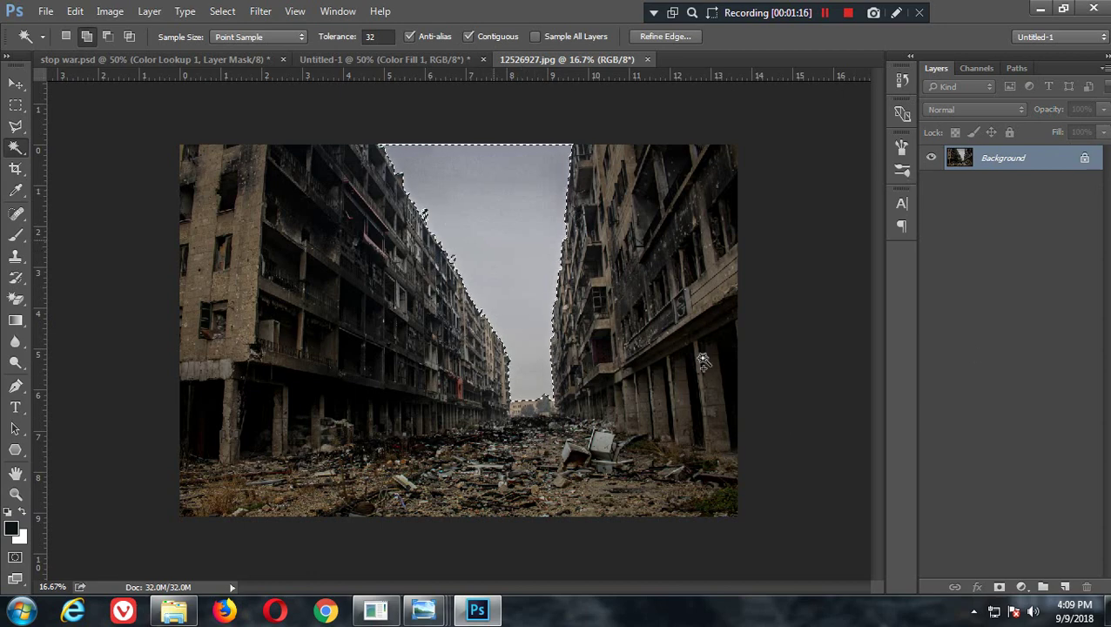
{"action": "left_click", "coordinate": [1001, 587]}
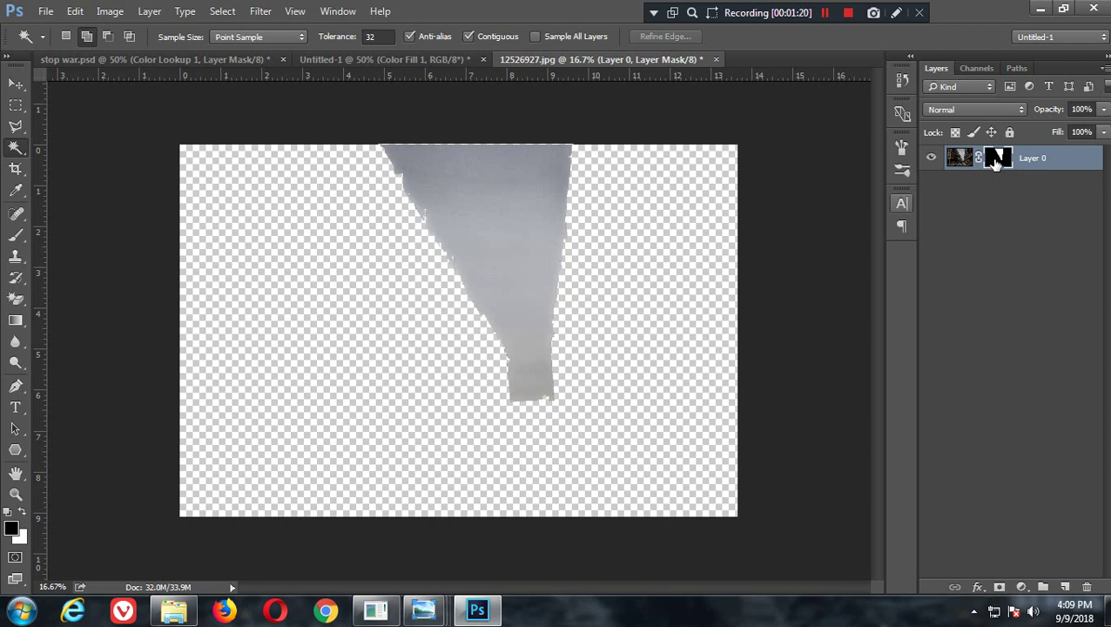
{"action": "key", "text": "ctrl+i"}
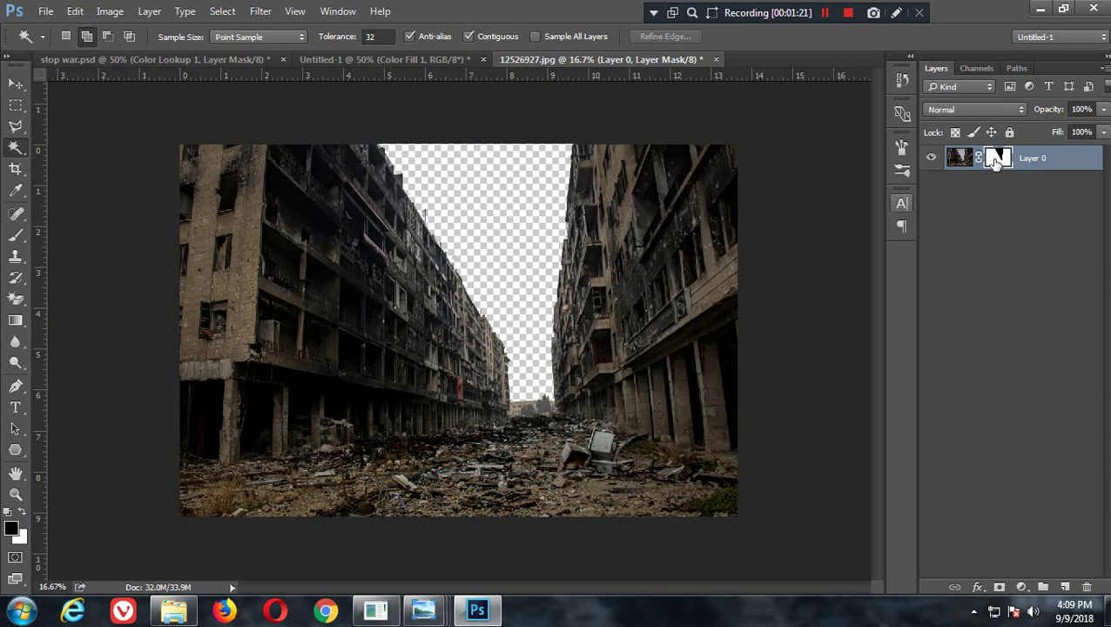
{"action": "right_click", "coordinate": [993, 162]}
Step: Refine the sky mask edges: Smooth 2, Feather 0.2 px, Contrast 16%, Shift Edge −16%
{"action": "left_click", "coordinate": [966, 298]}
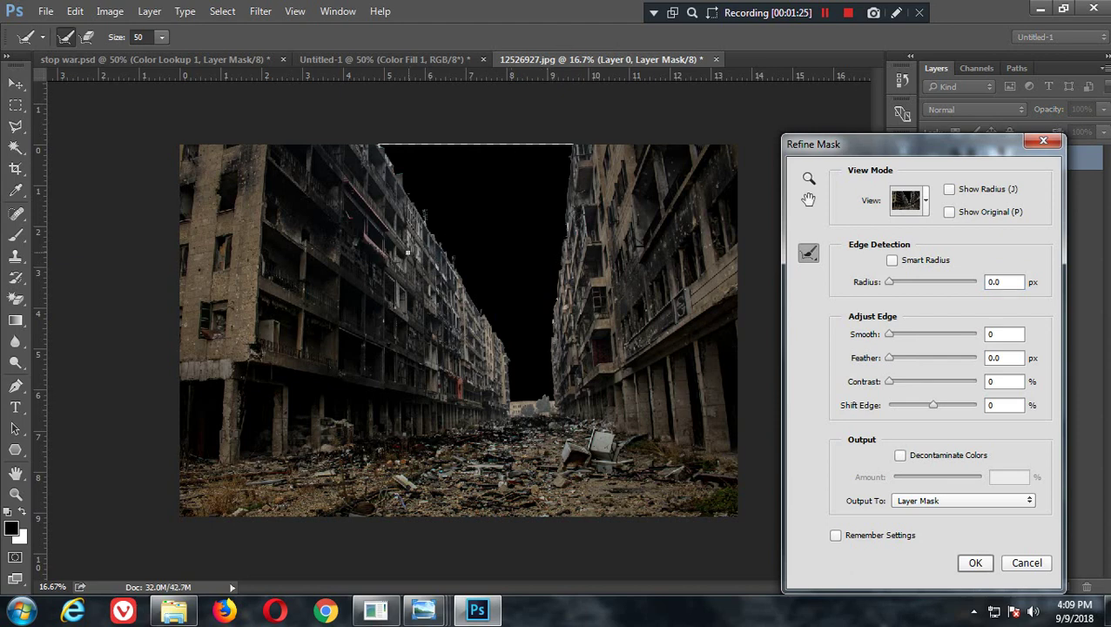
{"action": "key", "text": "bracketright"}
{"action": "key", "text": "bracketright"}
{"action": "key", "text": "bracketright"}
{"action": "key", "text": "bracketright"}
{"action": "key", "text": "bracketright"}
{"action": "key", "text": "bracketright"}
{"action": "mouse_move", "coordinate": [389, 150]}
{"action": "left_mouse_down"}
{"action": "mouse_move", "coordinate": [511, 348]}
{"action": "mouse_move", "coordinate": [363, 119]}
{"action": "left_mouse_up"}
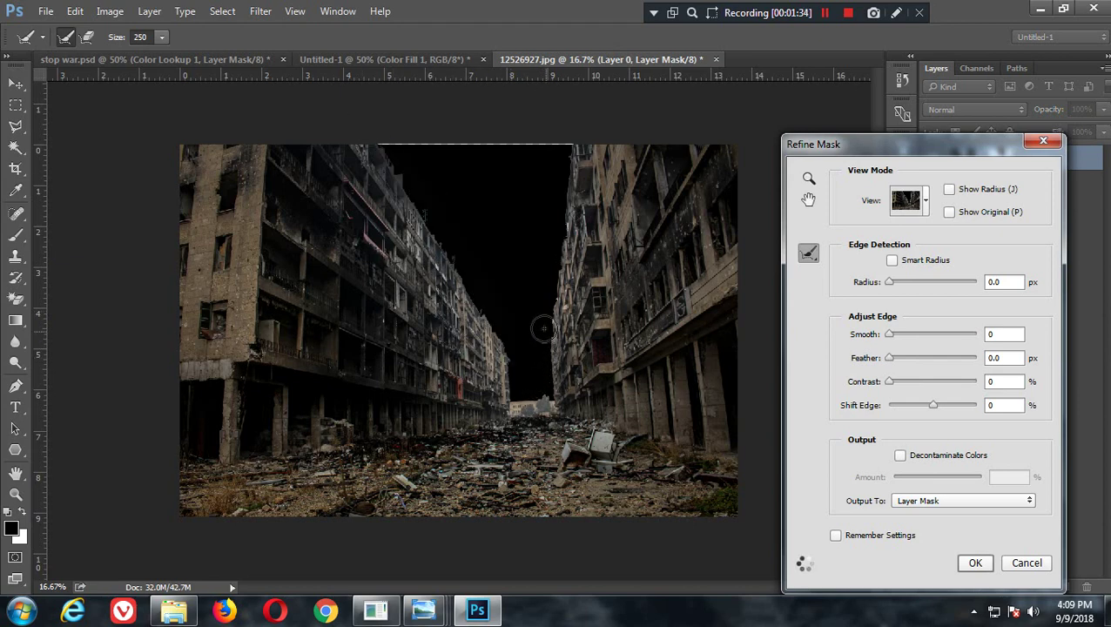
{"action": "left_click_drag", "start_coordinate": [542, 327], "coordinate": [563, 146]}
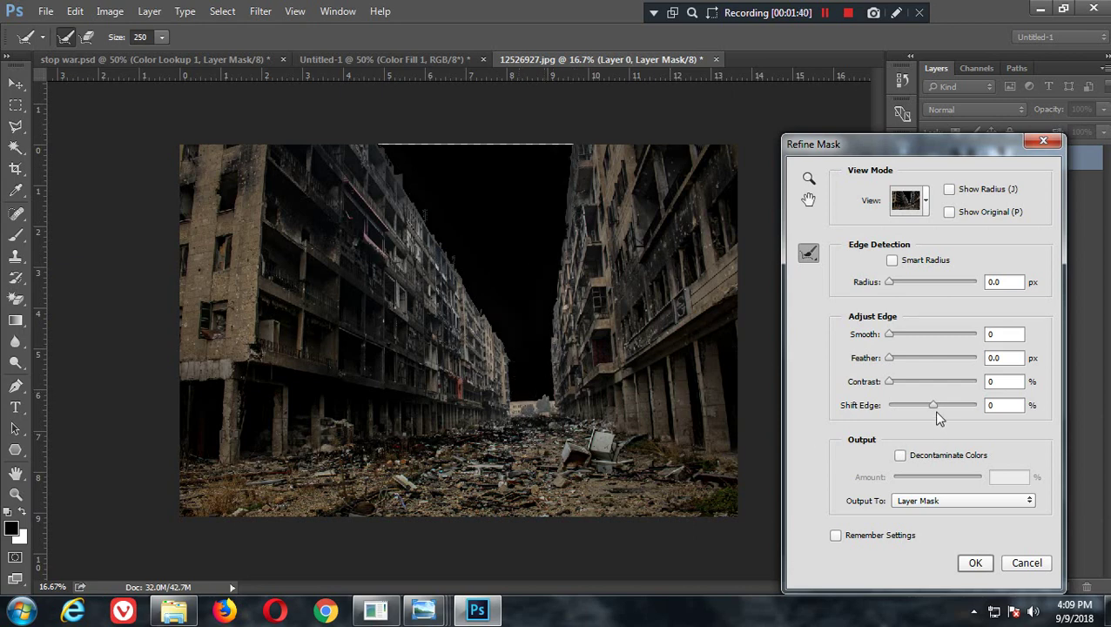
{"action": "left_click_drag", "start_coordinate": [929, 406], "coordinate": [924, 406]}
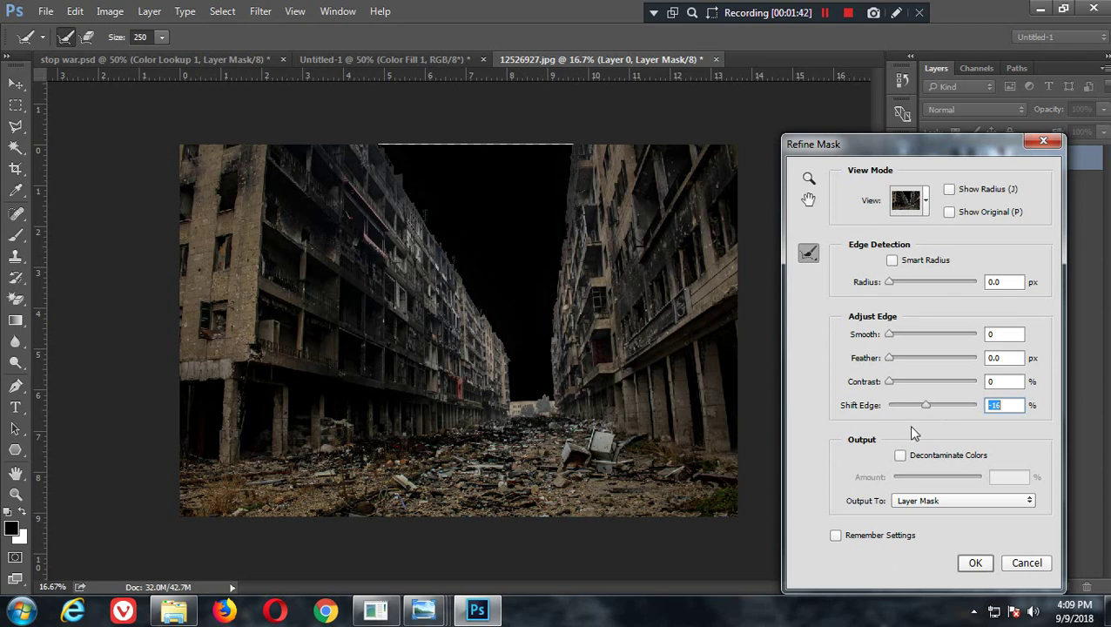
{"action": "left_click", "coordinate": [989, 337]}
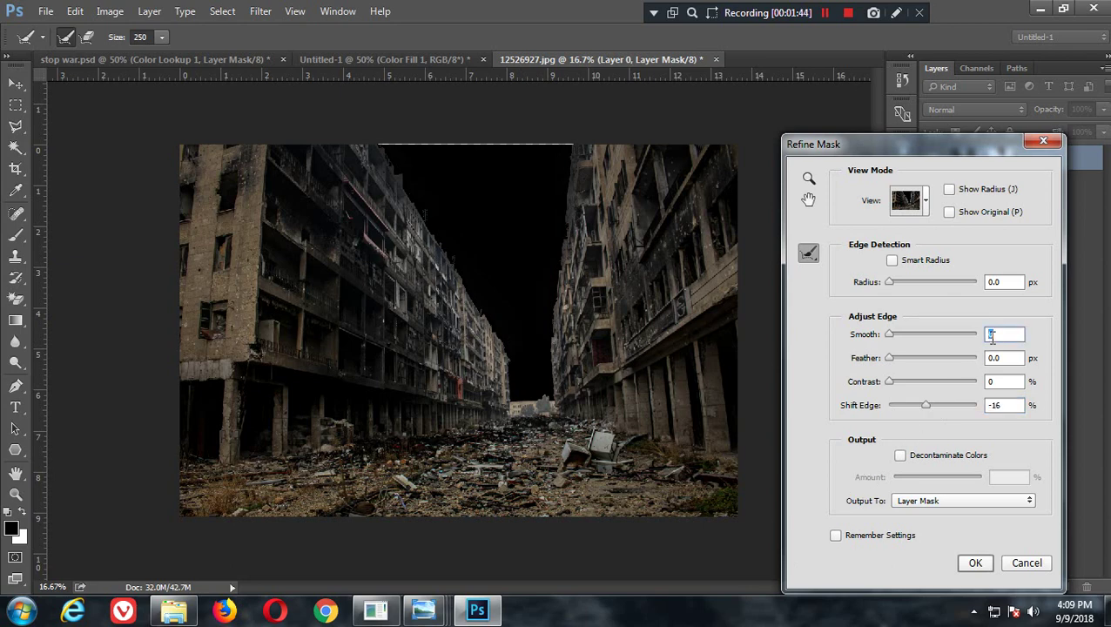
{"action": "type", "text": "2"}
{"action": "left_click", "coordinate": [1005, 357]}
{"action": "left_click_drag", "start_coordinate": [910, 384], "coordinate": [905, 387]}
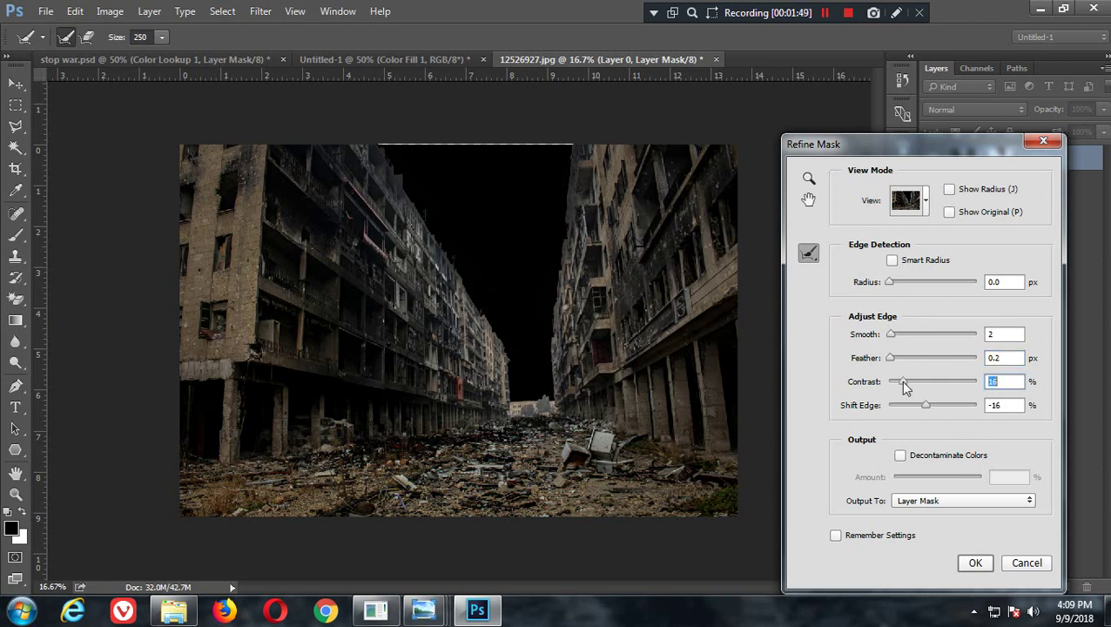
{"action": "left_click", "coordinate": [975, 565]}
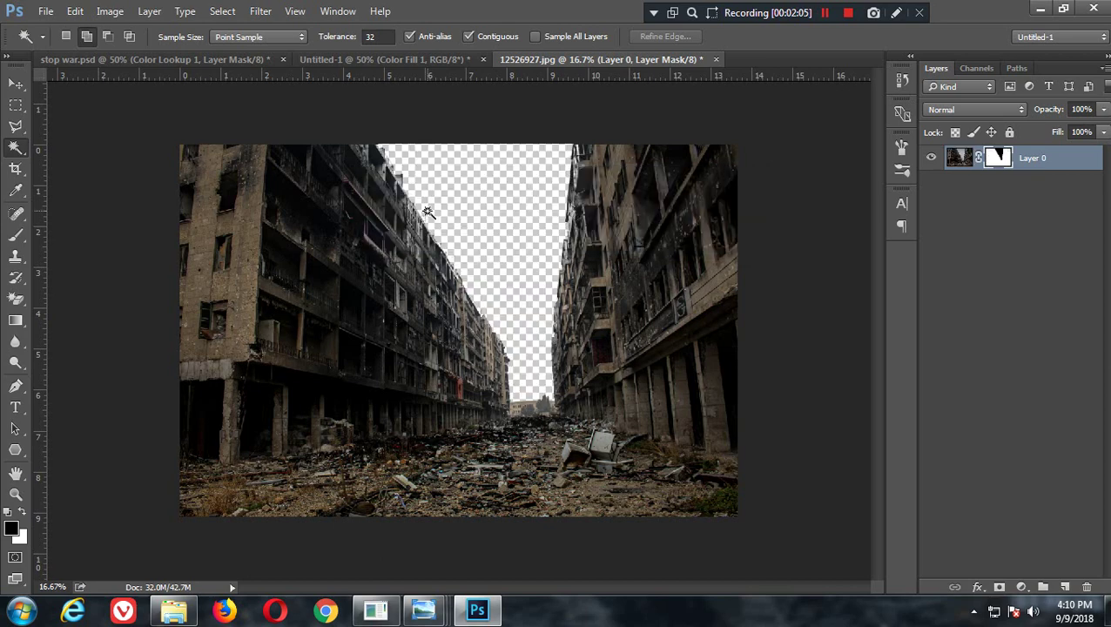
Step: Drag the masked street layer into the black document and zoom out to 25%
{"action": "left_click", "coordinate": [16, 83]}
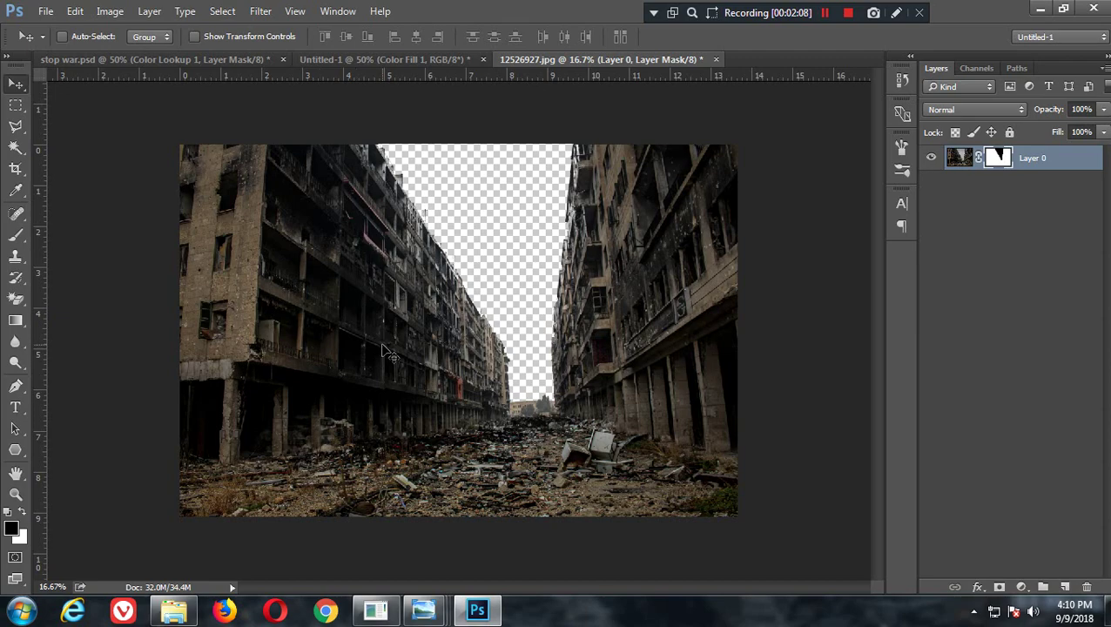
{"action": "mouse_move", "coordinate": [349, 218]}
{"action": "left_mouse_down"}
{"action": "mouse_move", "coordinate": [342, 163]}
{"action": "mouse_move", "coordinate": [387, 259]}
{"action": "mouse_move", "coordinate": [64, 477]}
{"action": "left_mouse_up"}
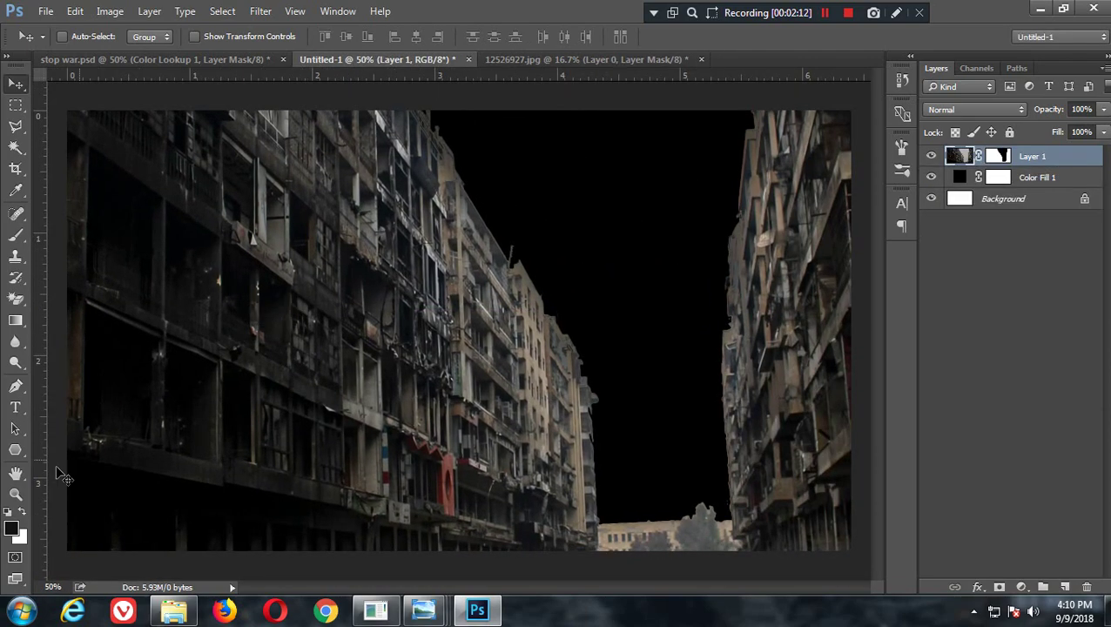
{"action": "left_click", "coordinate": [16, 493]}
{"action": "right_click", "coordinate": [385, 348]}
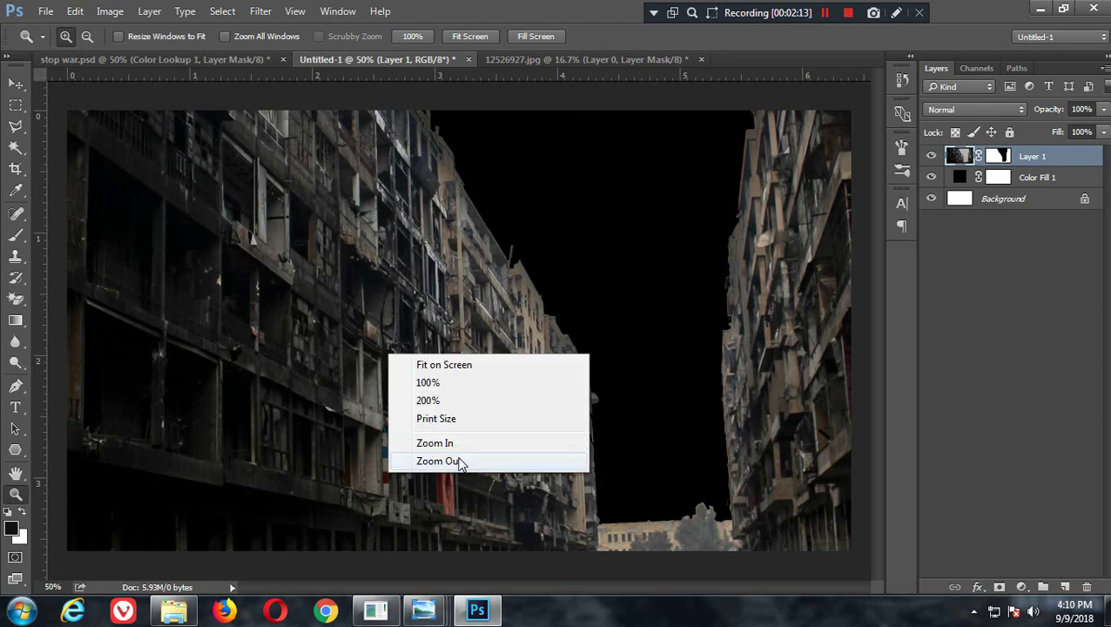
{"action": "left_click", "coordinate": [459, 461]}
{"action": "right_click", "coordinate": [455, 341]}
{"action": "left_click", "coordinate": [512, 451]}
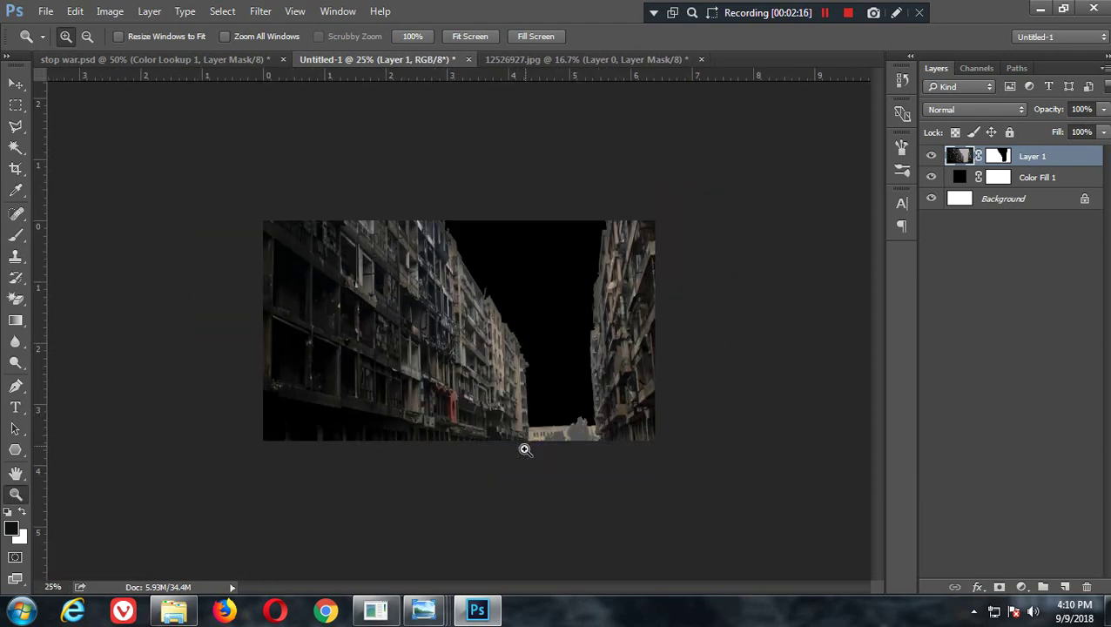
Step: Scale the street layer to about 48% and position it to fill the canvas
{"action": "key", "text": "ctrl+t"}
{"action": "left_click_drag", "start_coordinate": [305, 186], "coordinate": [198, 196]}
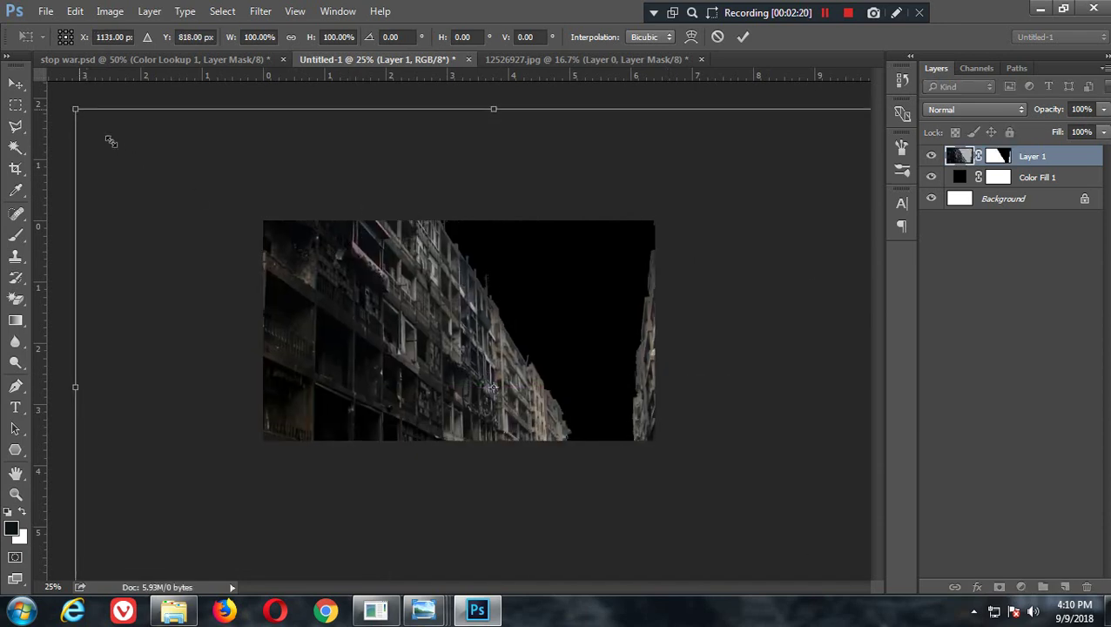
{"action": "left_click_drag", "start_coordinate": [76, 108], "coordinate": [275, 254]}
{"action": "mouse_move", "coordinate": [439, 352]}
{"action": "left_mouse_down"}
{"action": "mouse_move", "coordinate": [425, 296]}
{"action": "mouse_move", "coordinate": [438, 261]}
{"action": "left_mouse_up"}
{"action": "left_click_drag", "start_coordinate": [537, 351], "coordinate": [537, 347]}
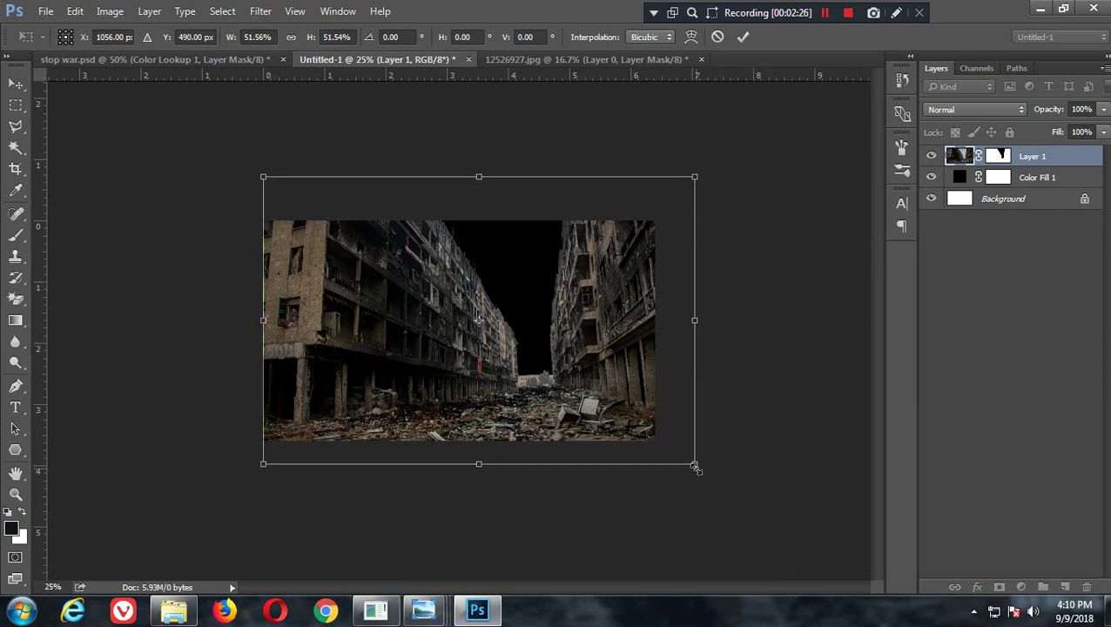
{"action": "left_click_drag", "start_coordinate": [695, 465], "coordinate": [677, 441]}
{"action": "mouse_move", "coordinate": [608, 331]}
{"action": "left_mouse_down"}
{"action": "mouse_move", "coordinate": [586, 355]}
{"action": "mouse_move", "coordinate": [598, 362]}
{"action": "left_mouse_up"}
{"action": "left_click_drag", "start_coordinate": [669, 336], "coordinate": [658, 336]}
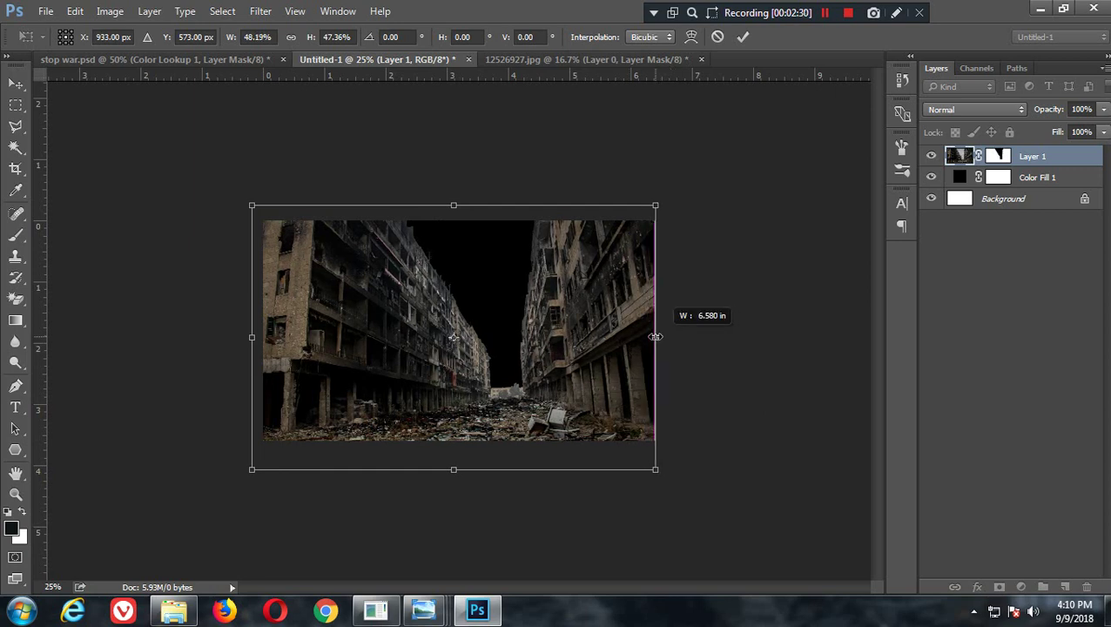
{"action": "left_click_drag", "start_coordinate": [609, 366], "coordinate": [606, 373]}
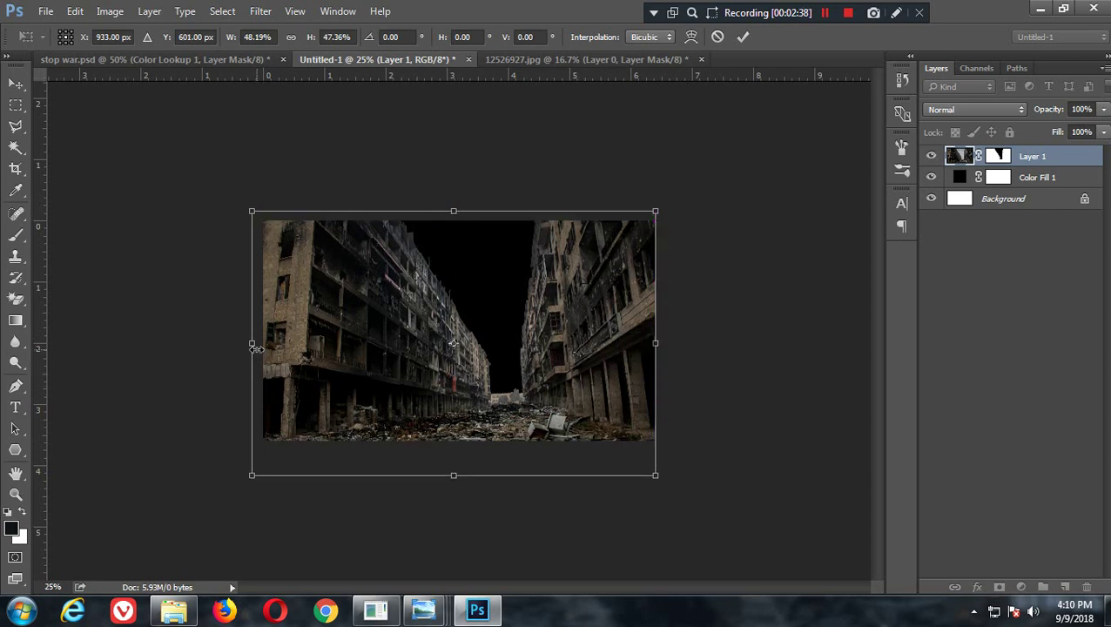
{"action": "left_click_drag", "start_coordinate": [255, 348], "coordinate": [256, 346]}
{"action": "left_click_drag", "start_coordinate": [579, 406], "coordinate": [577, 393]}
{"action": "key", "text": "z"}
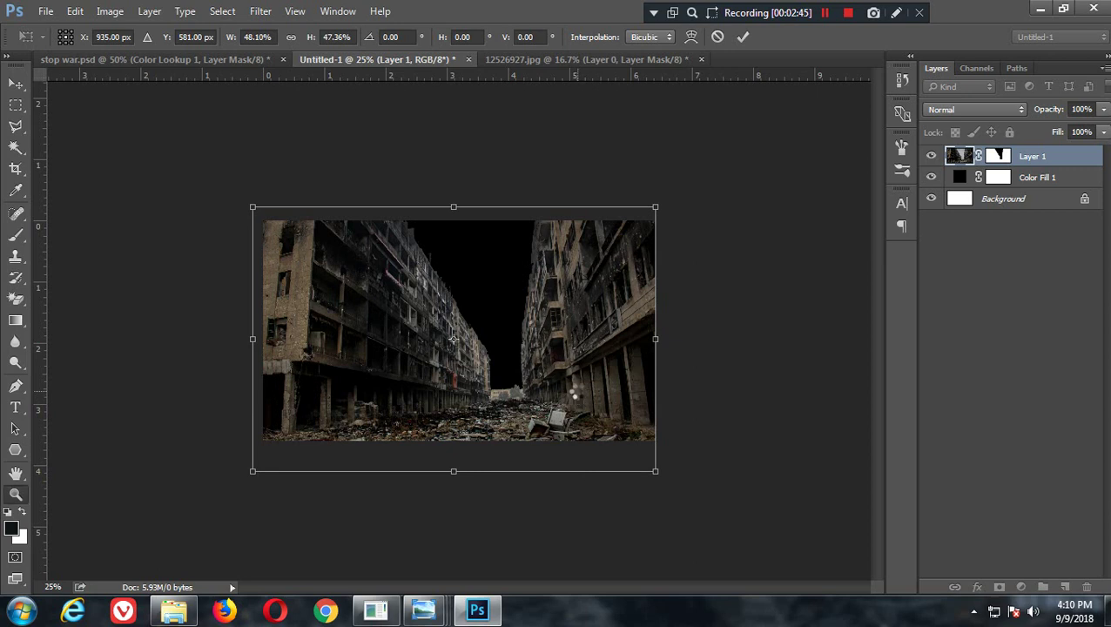
{"action": "key", "text": "Return"}
Step: Reset the view to 50% and select the Color Fill 1 layer
{"action": "left_click", "coordinate": [455, 379]}
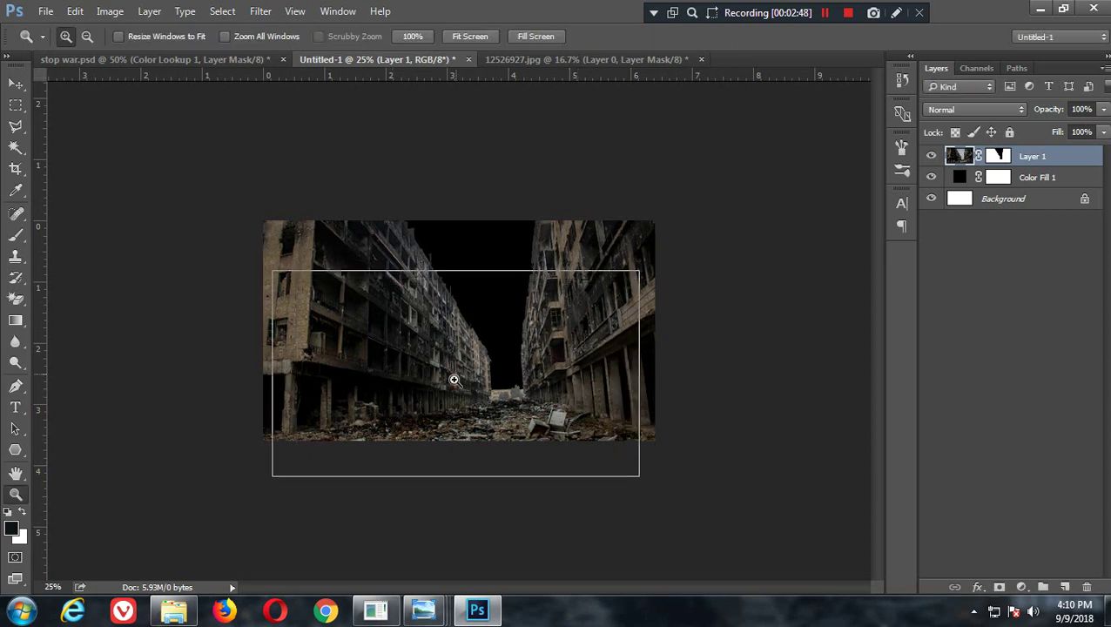
{"action": "left_click", "coordinate": [583, 372]}
{"action": "right_click", "coordinate": [541, 294]}
{"action": "left_click", "coordinate": [551, 299]}
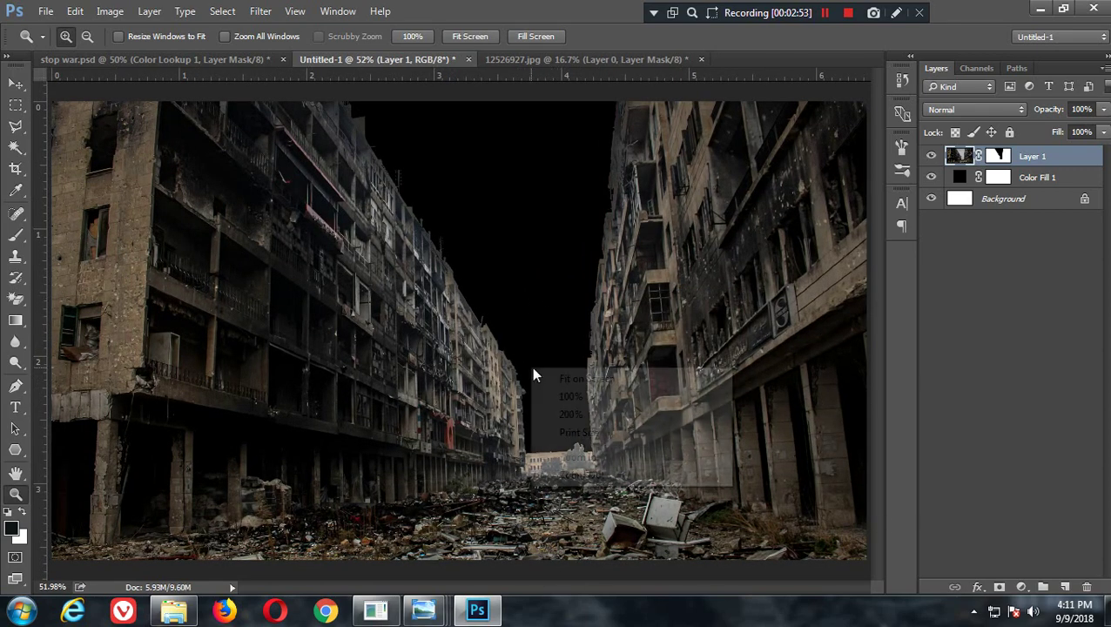
{"action": "right_click", "coordinate": [533, 370]}
{"action": "left_click", "coordinate": [564, 476]}
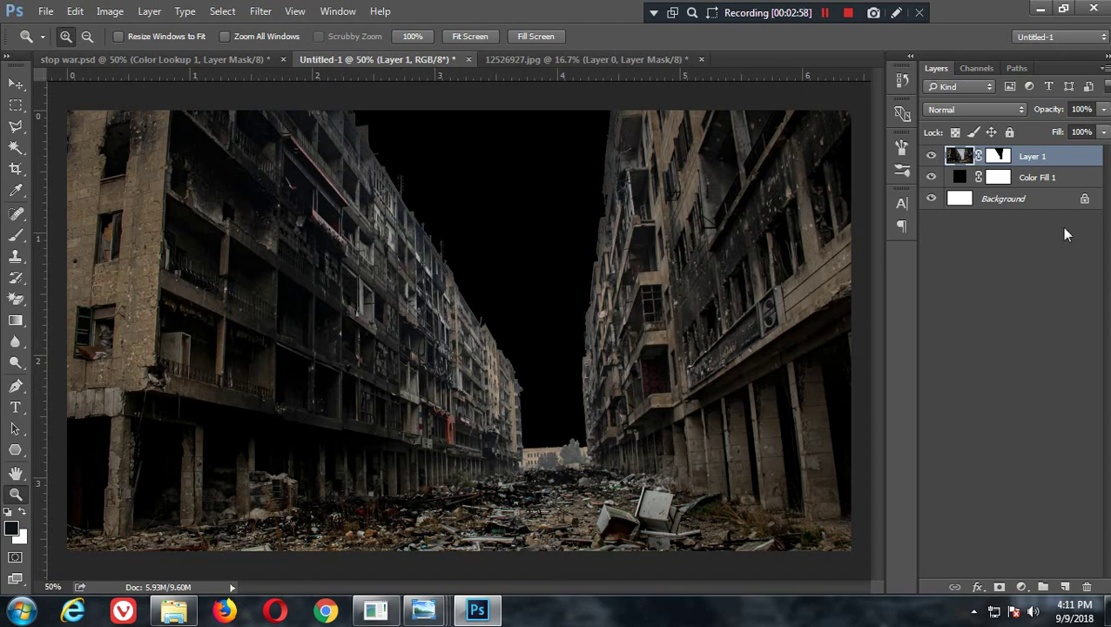
{"action": "left_click", "coordinate": [1061, 178]}
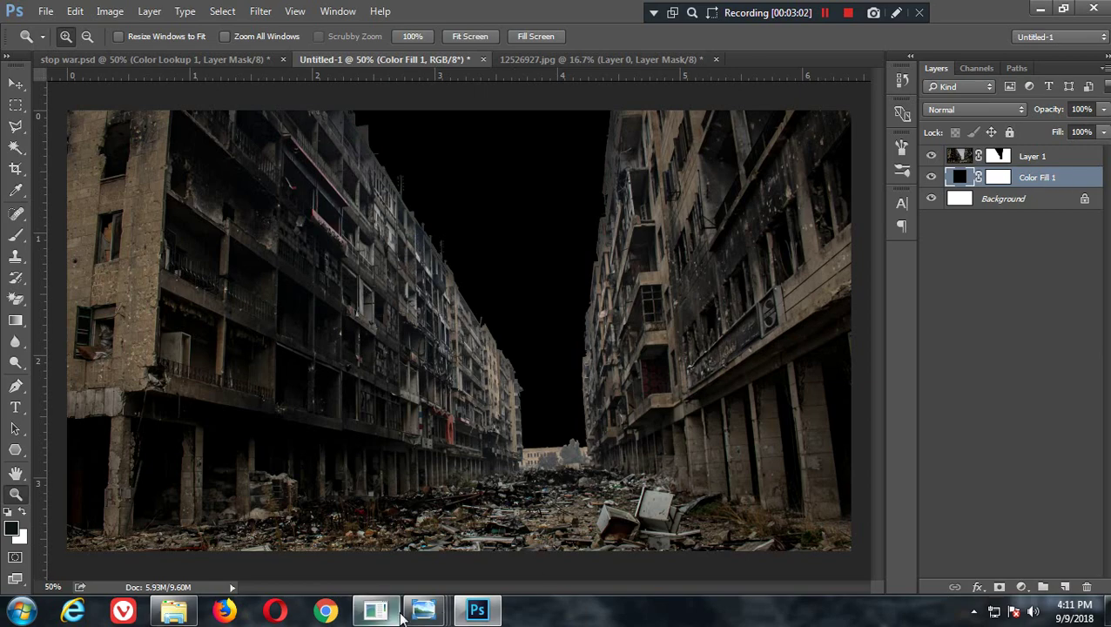
{"action": "mouse_move", "coordinate": [424, 609]}
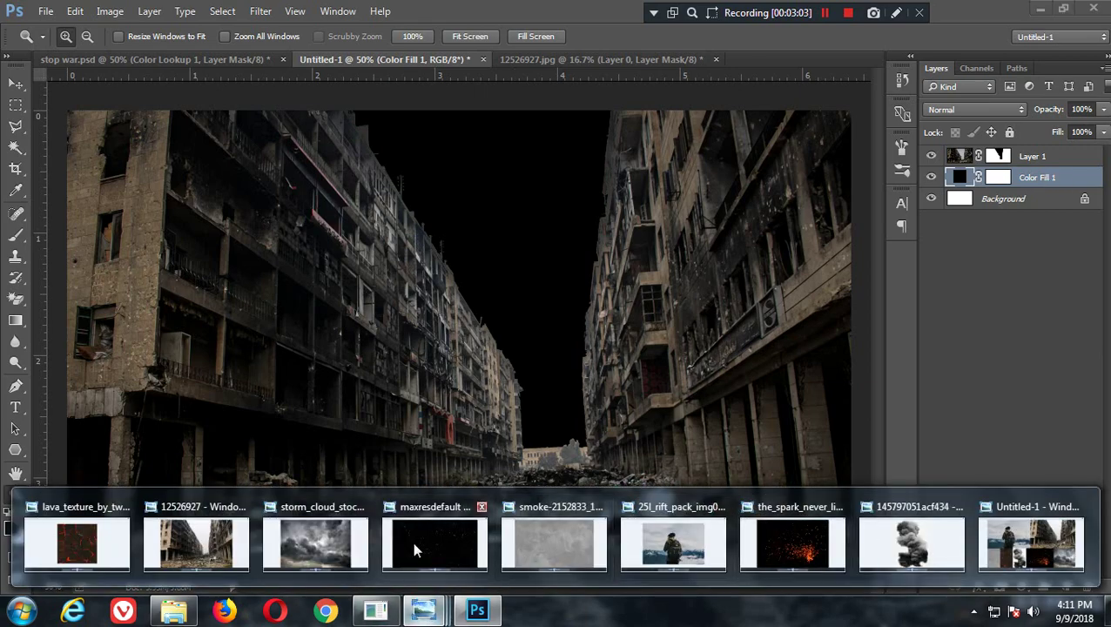
Step: Send the storm cloud photo from Photo Viewer to Photoshop
{"action": "left_click", "coordinate": [350, 549]}
{"action": "right_click", "coordinate": [452, 224]}
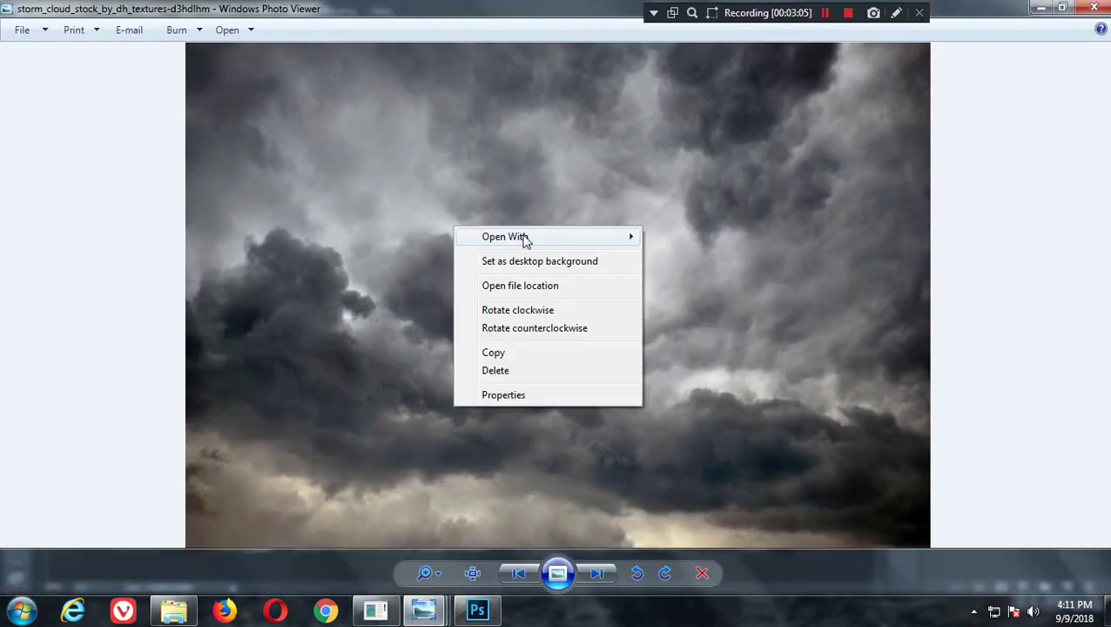
{"action": "left_click", "coordinate": [659, 258]}
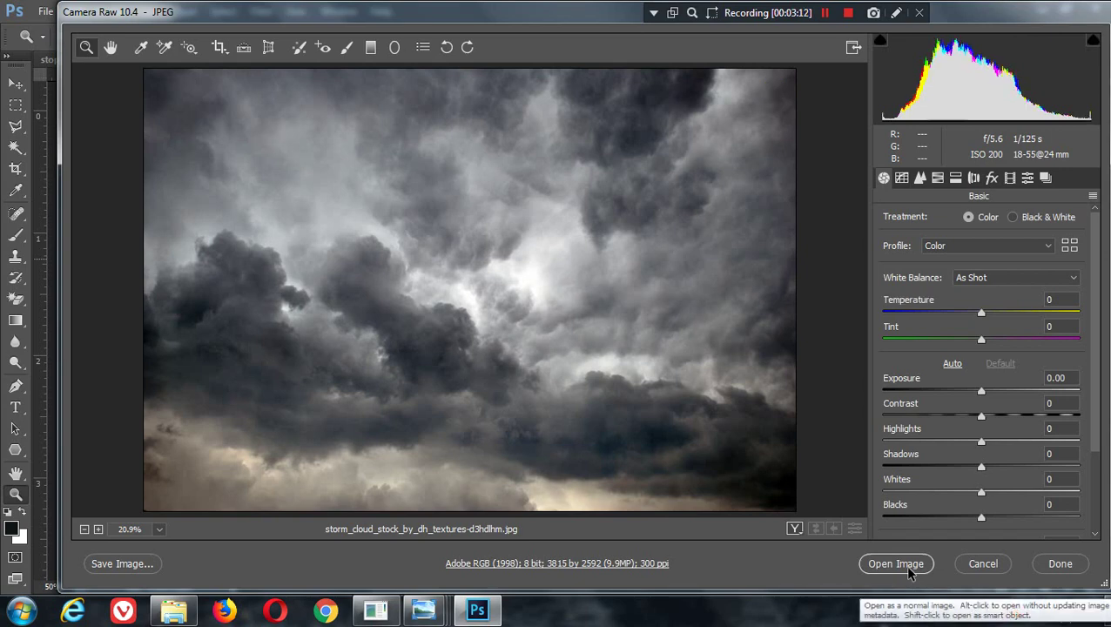
Step: Open the storm cloud photo from Camera Raw without edits and select the Move tool
{"action": "left_click", "coordinate": [905, 565]}
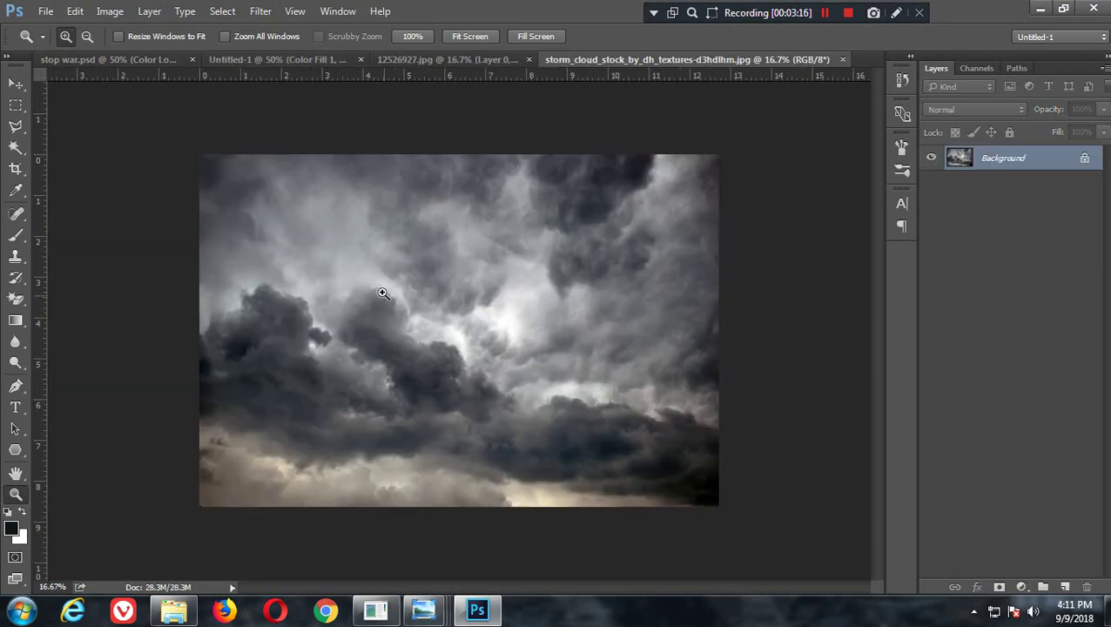
{"action": "left_click", "coordinate": [15, 83]}
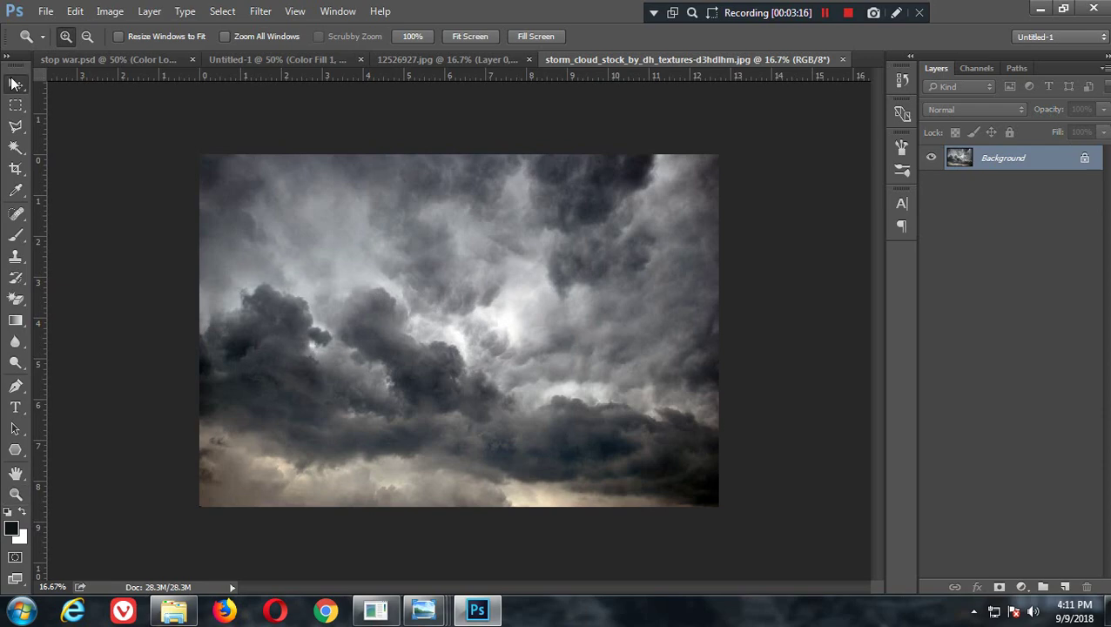
Step: Drop the storm clouds into Untitled-1 behind the buildings and zoom to 33.3%
{"action": "left_click", "coordinate": [317, 58]}
{"action": "left_click_drag", "start_coordinate": [437, 251], "coordinate": [499, 258]}
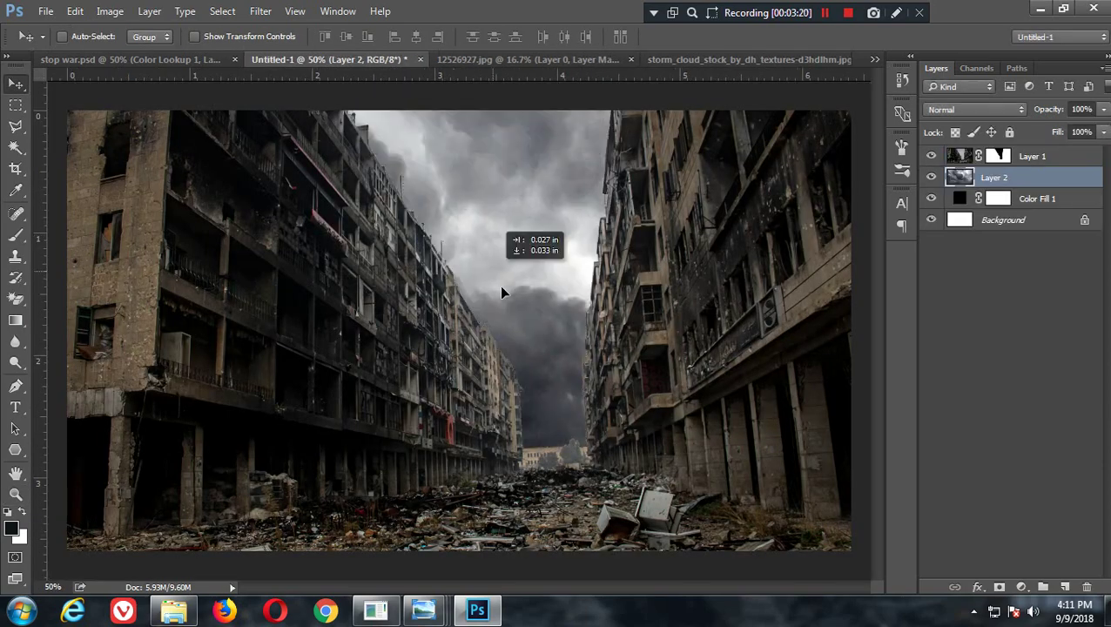
{"action": "left_click", "coordinate": [14, 495]}
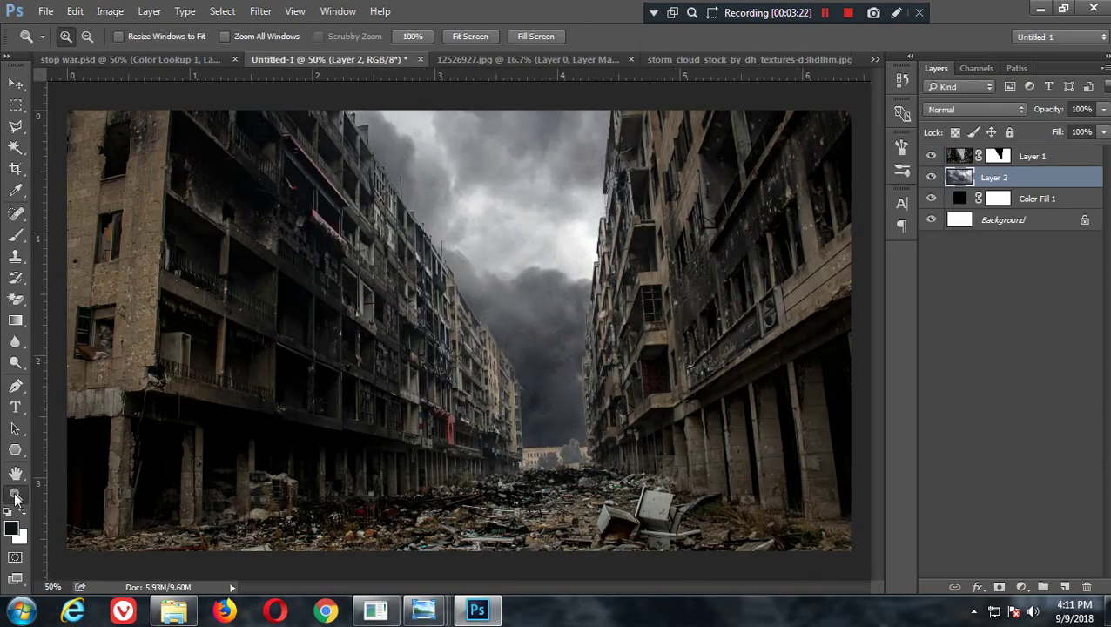
{"action": "right_click", "coordinate": [447, 289]}
{"action": "left_click", "coordinate": [498, 398]}
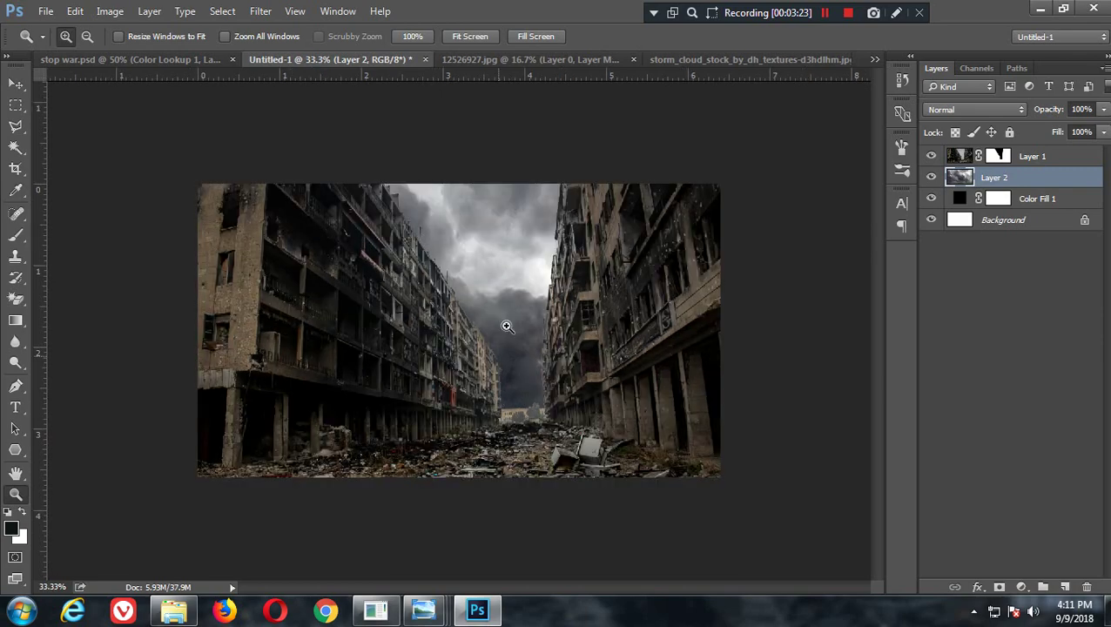
Step: Scale the clouds to about 37% and move them over the sky between the buildings
{"action": "key", "text": "ctrl+t"}
{"action": "left_click_drag", "start_coordinate": [405, 253], "coordinate": [629, 476]}
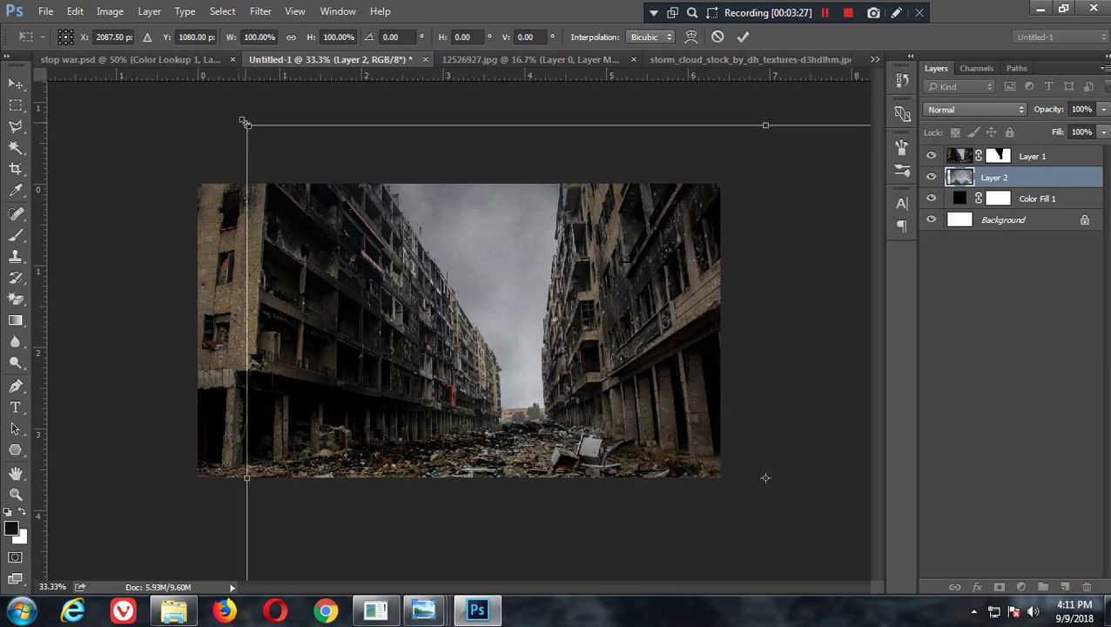
{"action": "left_click_drag", "start_coordinate": [243, 126], "coordinate": [484, 328]}
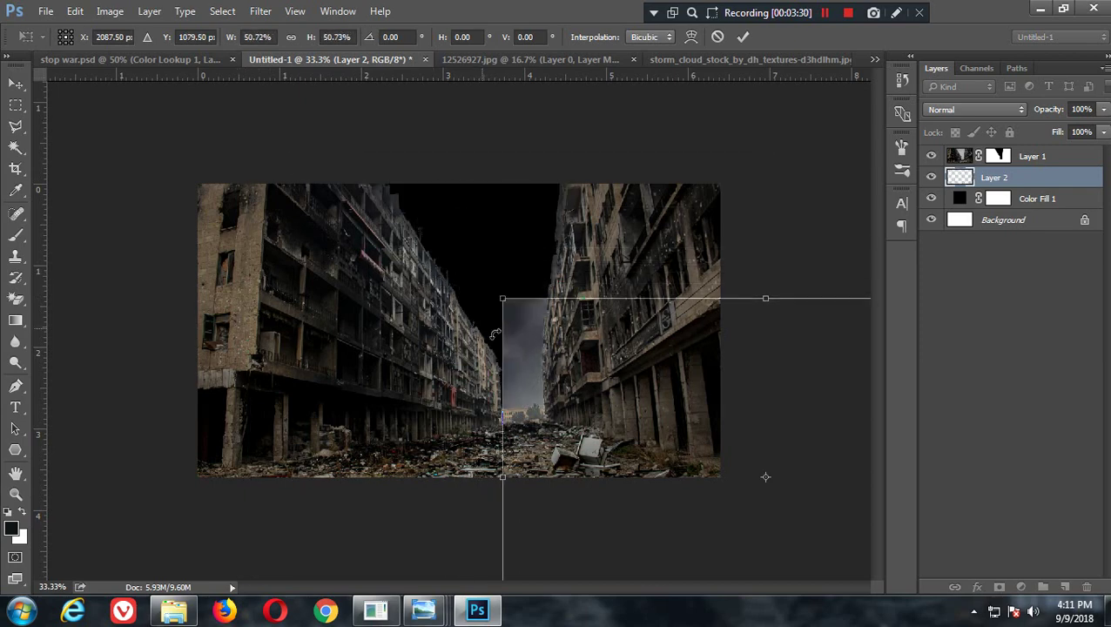
{"action": "left_click_drag", "start_coordinate": [593, 369], "coordinate": [340, 183]}
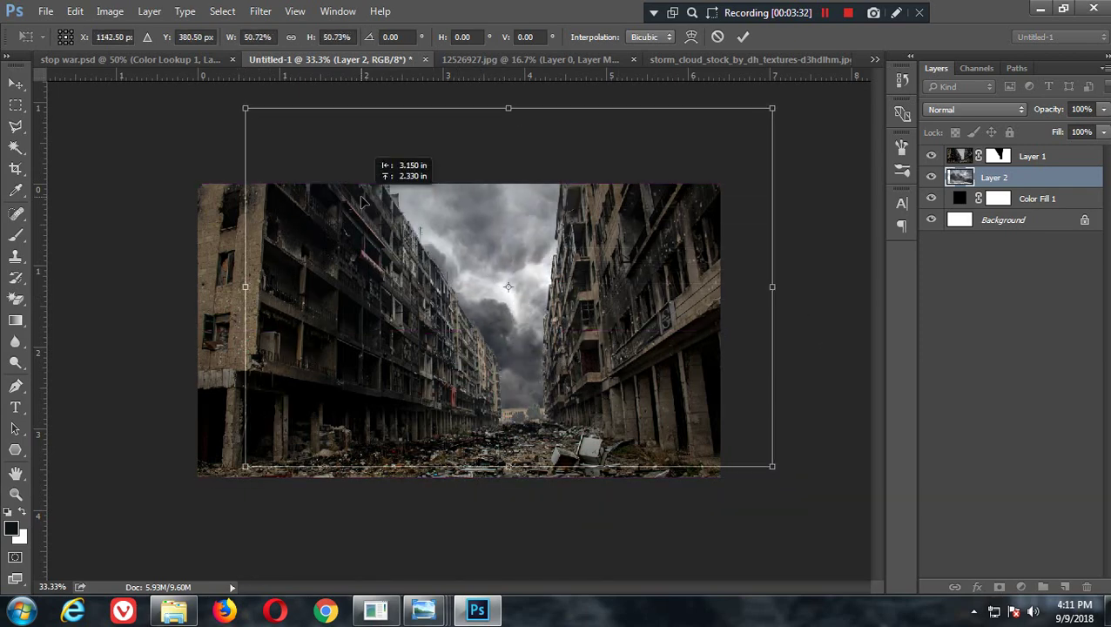
{"action": "left_click_drag", "start_coordinate": [250, 106], "coordinate": [318, 158]}
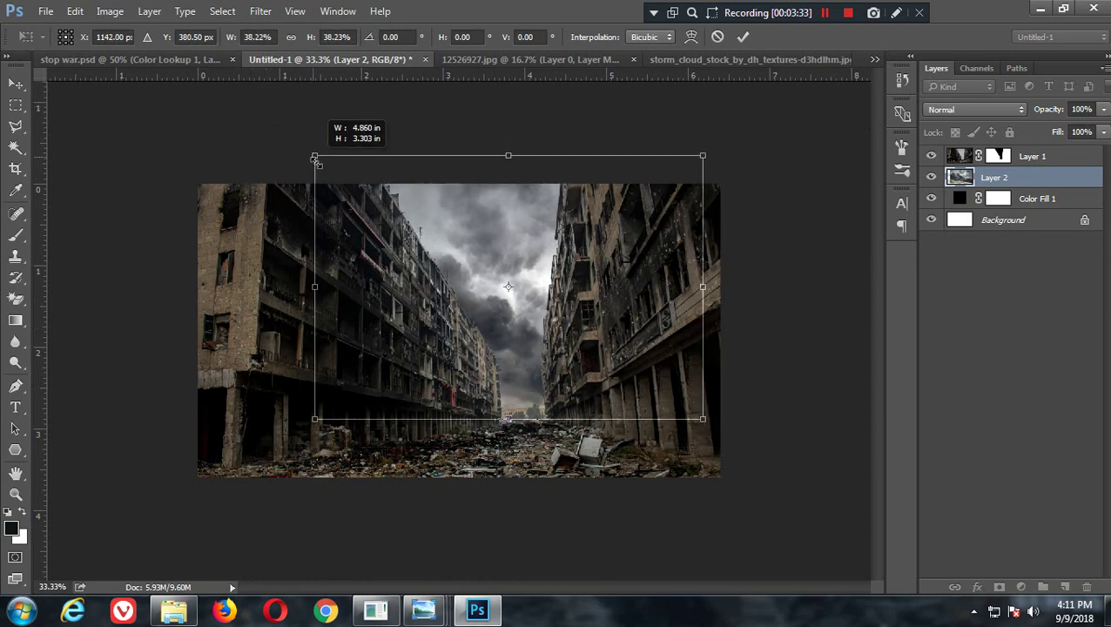
{"action": "mouse_move", "coordinate": [485, 307]}
{"action": "left_mouse_down"}
{"action": "mouse_move", "coordinate": [403, 300]}
{"action": "mouse_move", "coordinate": [551, 306]}
{"action": "mouse_move", "coordinate": [538, 285]}
{"action": "left_mouse_up"}
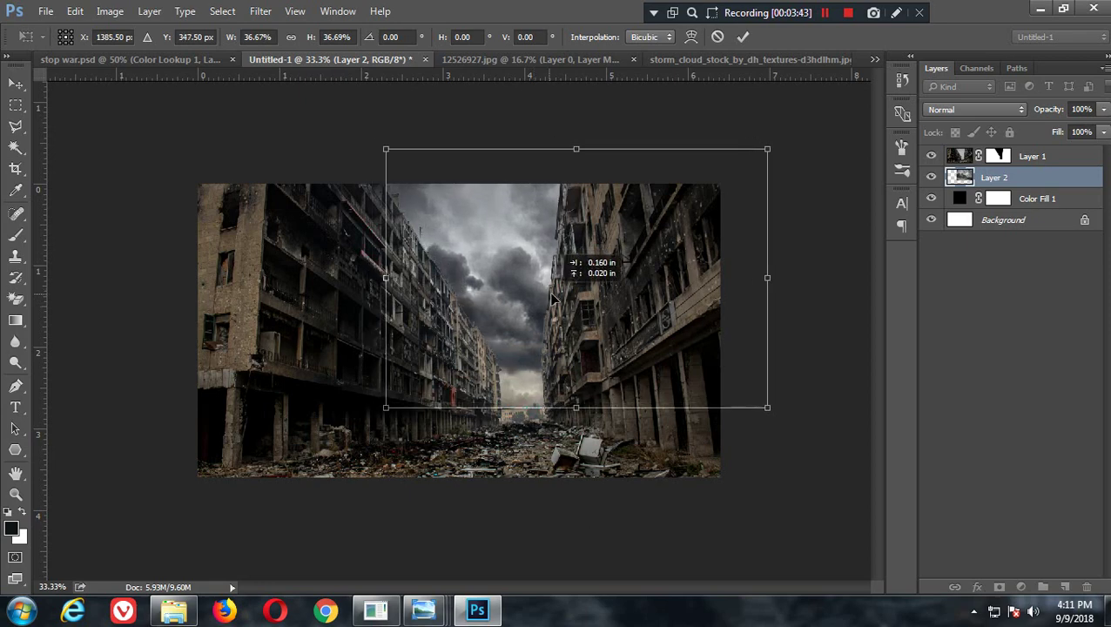
Step: Try a horizontal flip, revert it, fine-tune the clouds' position and commit the transform
{"action": "right_click", "coordinate": [537, 286]}
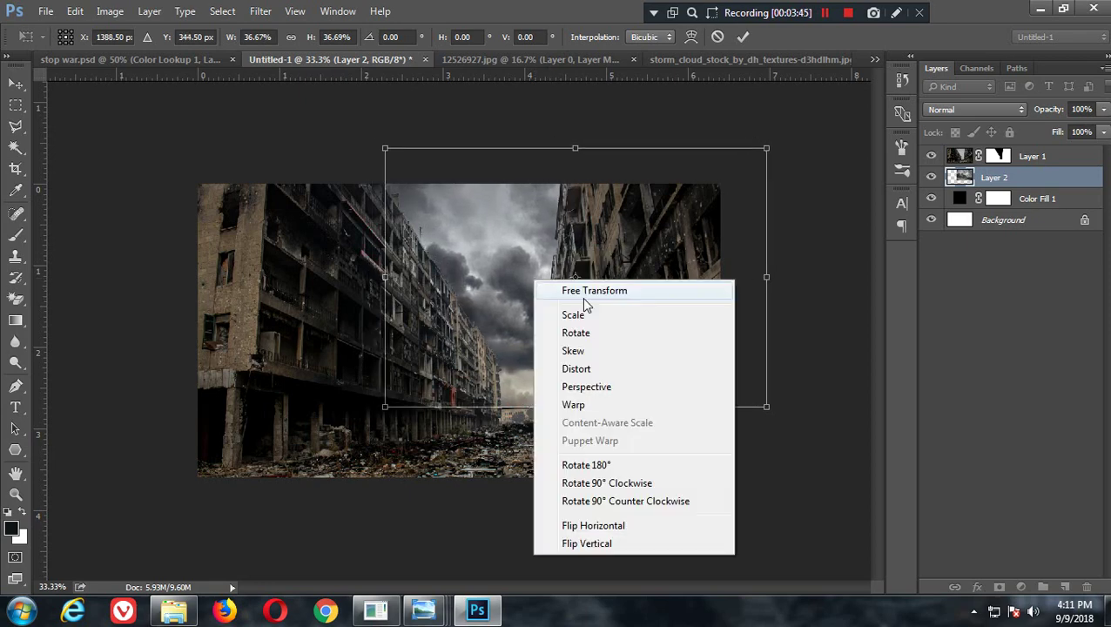
{"action": "left_click", "coordinate": [592, 526]}
{"action": "mouse_move", "coordinate": [590, 297]}
{"action": "left_mouse_down"}
{"action": "mouse_move", "coordinate": [659, 299]}
{"action": "mouse_move", "coordinate": [521, 301]}
{"action": "left_mouse_up"}
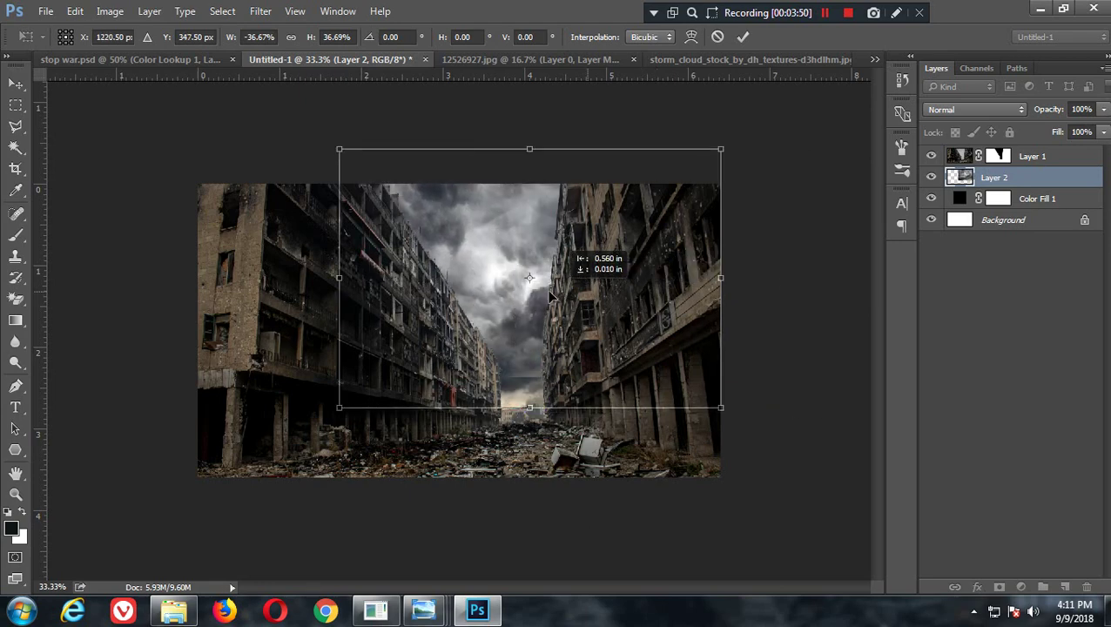
{"action": "right_click", "coordinate": [530, 277]}
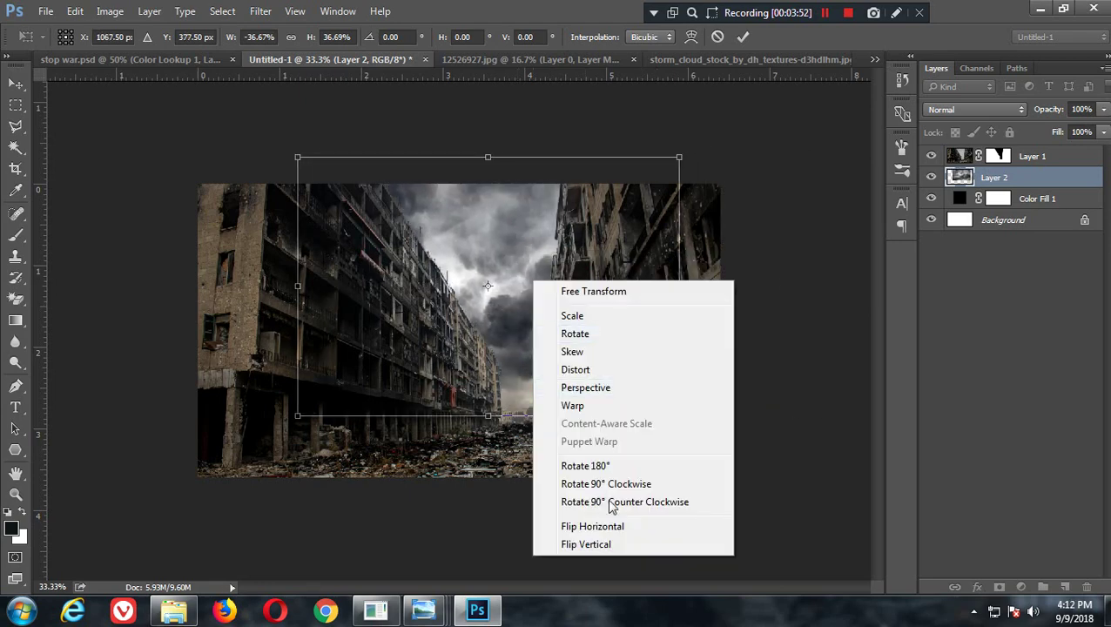
{"action": "left_click", "coordinate": [604, 526]}
{"action": "left_click_drag", "start_coordinate": [579, 324], "coordinate": [619, 332]}
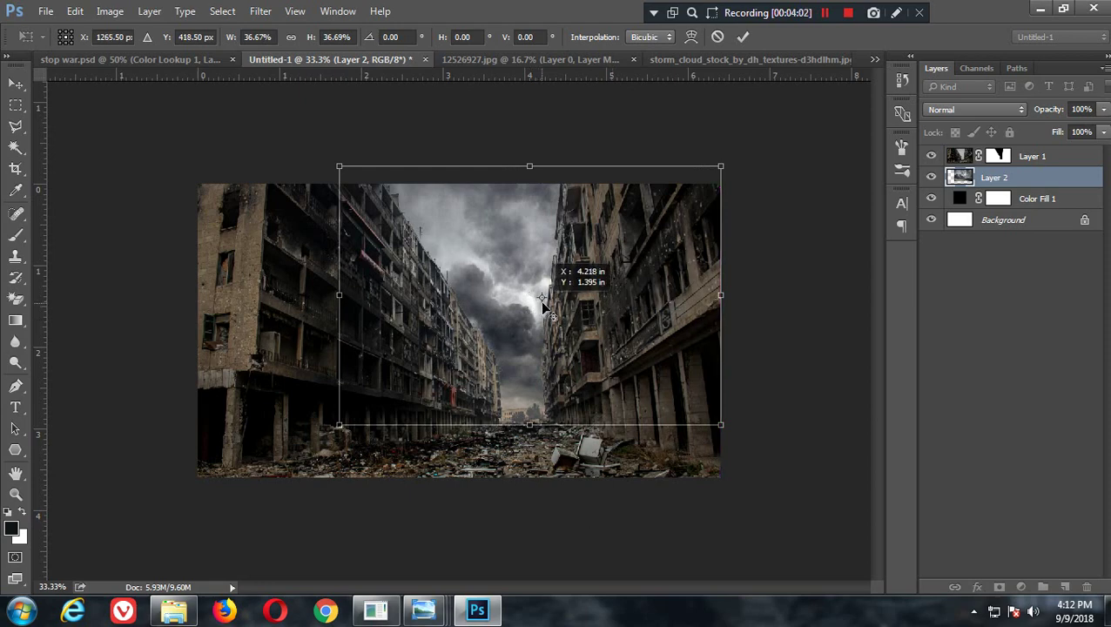
{"action": "left_click_drag", "start_coordinate": [482, 312], "coordinate": [490, 316]}
{"action": "key", "text": "ctrl+space"}
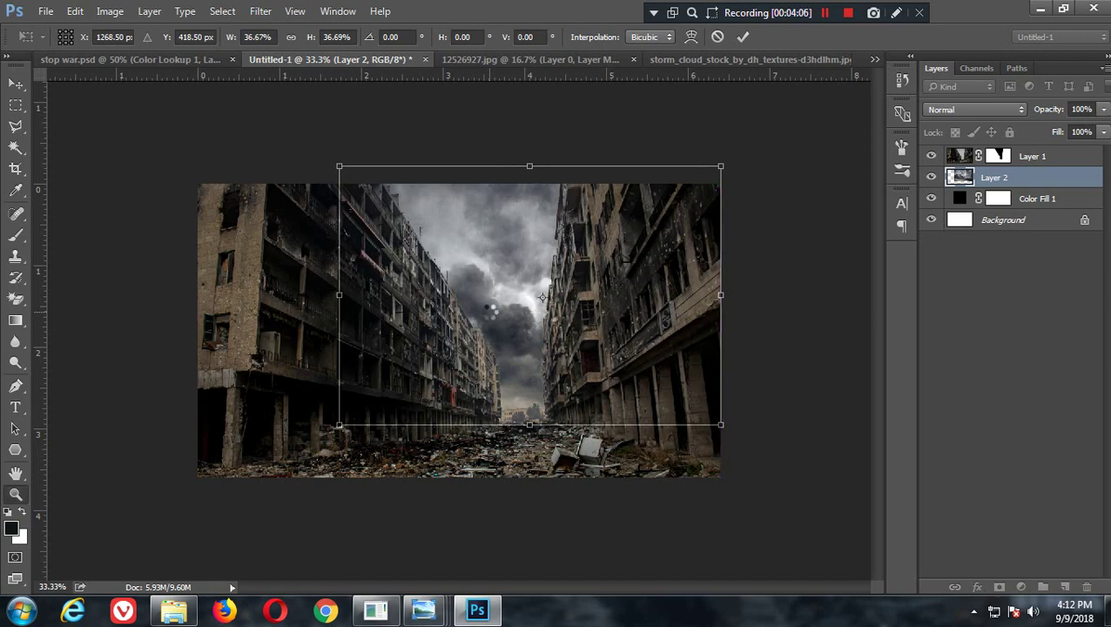
{"action": "key", "text": "Return"}
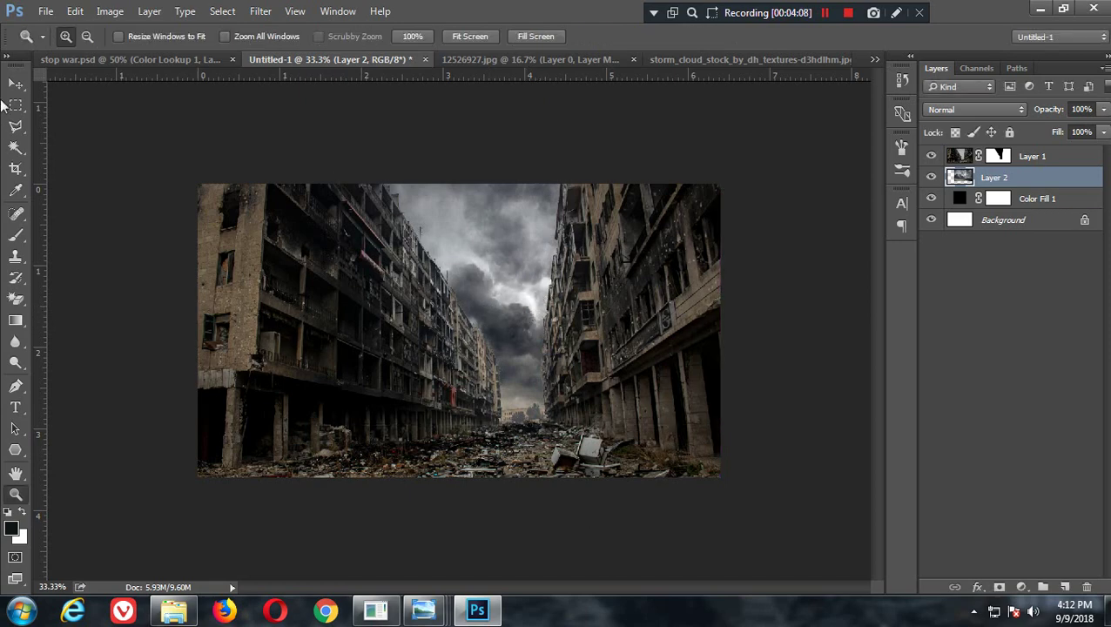
Step: Nudge the cloud layer into place behind the buildings and select Layer 1
{"action": "left_click", "coordinate": [16, 83]}
{"action": "mouse_move", "coordinate": [541, 281]}
{"action": "left_mouse_down"}
{"action": "mouse_move", "coordinate": [533, 269]}
{"action": "mouse_move", "coordinate": [528, 303]}
{"action": "left_mouse_up"}
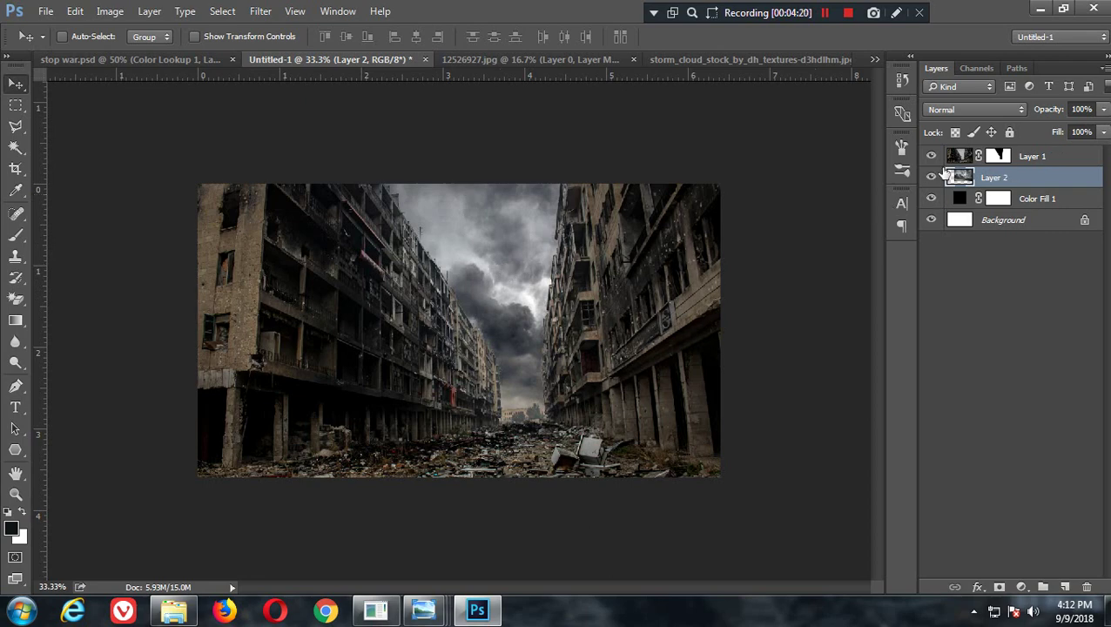
{"action": "left_click", "coordinate": [1073, 156]}
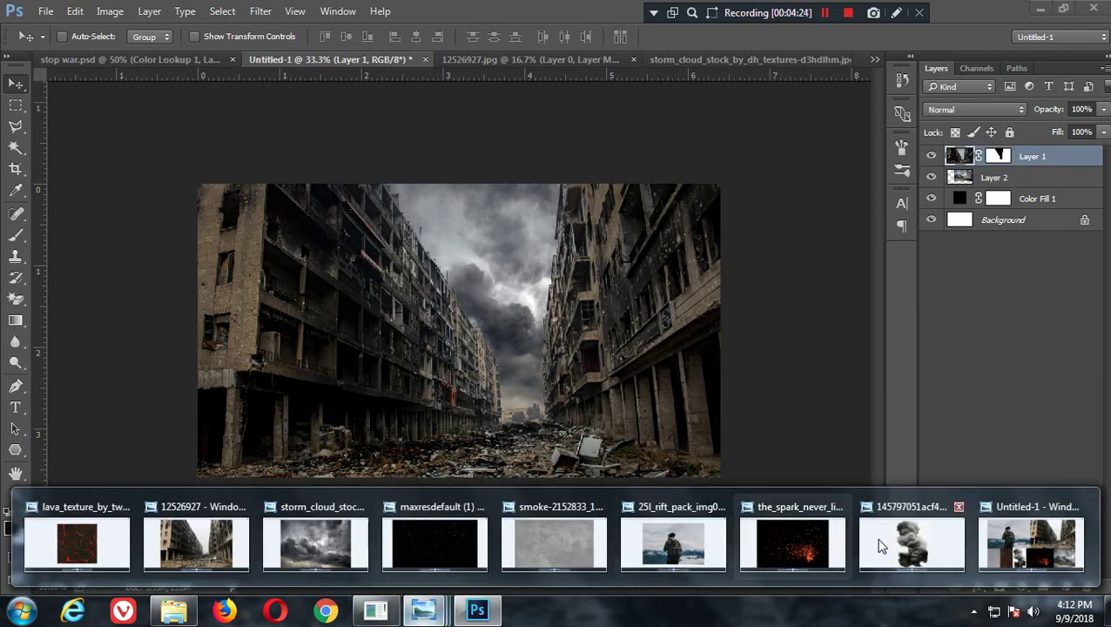
Step: Send the smoke photo from Photo Viewer to Photoshop
{"action": "key", "text": "alt+Tab"}
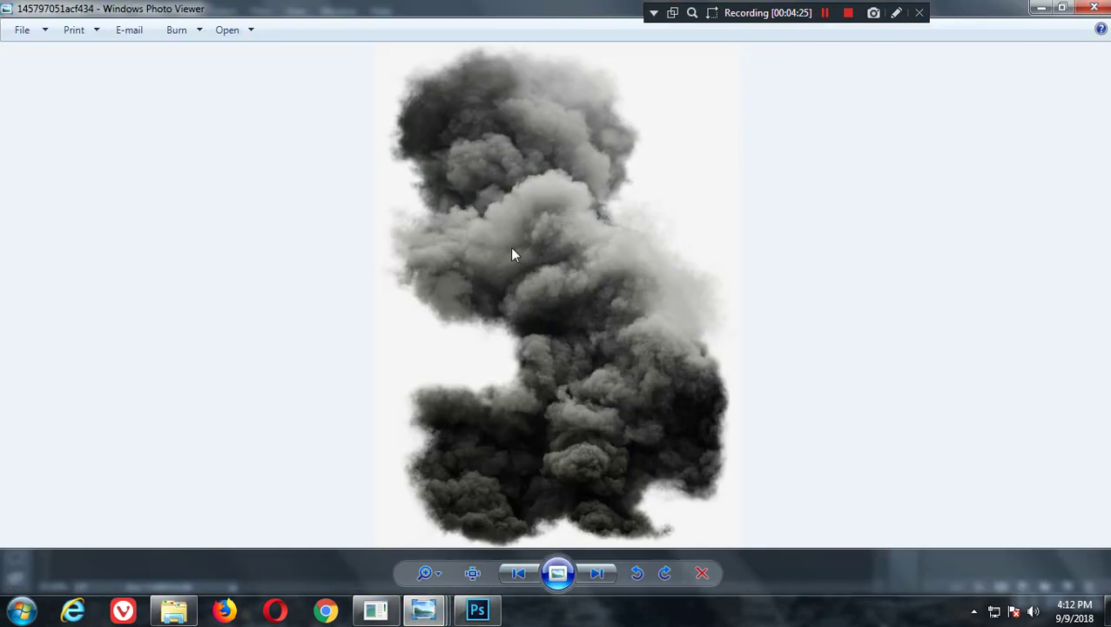
{"action": "right_click", "coordinate": [545, 180]}
{"action": "mouse_move", "coordinate": [601, 190]}
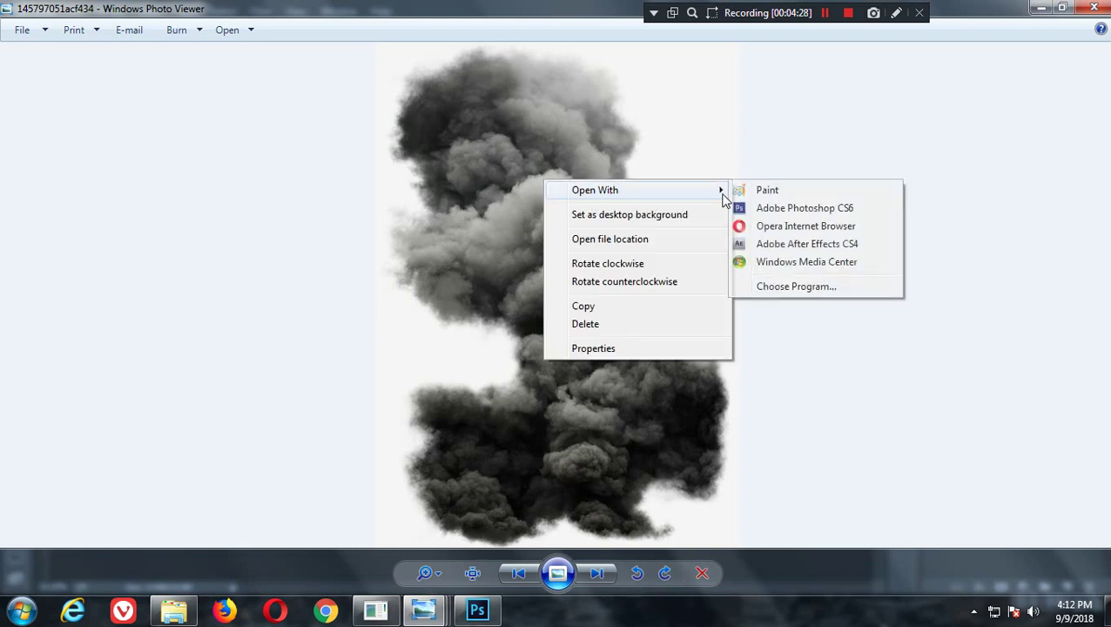
{"action": "left_click", "coordinate": [762, 209]}
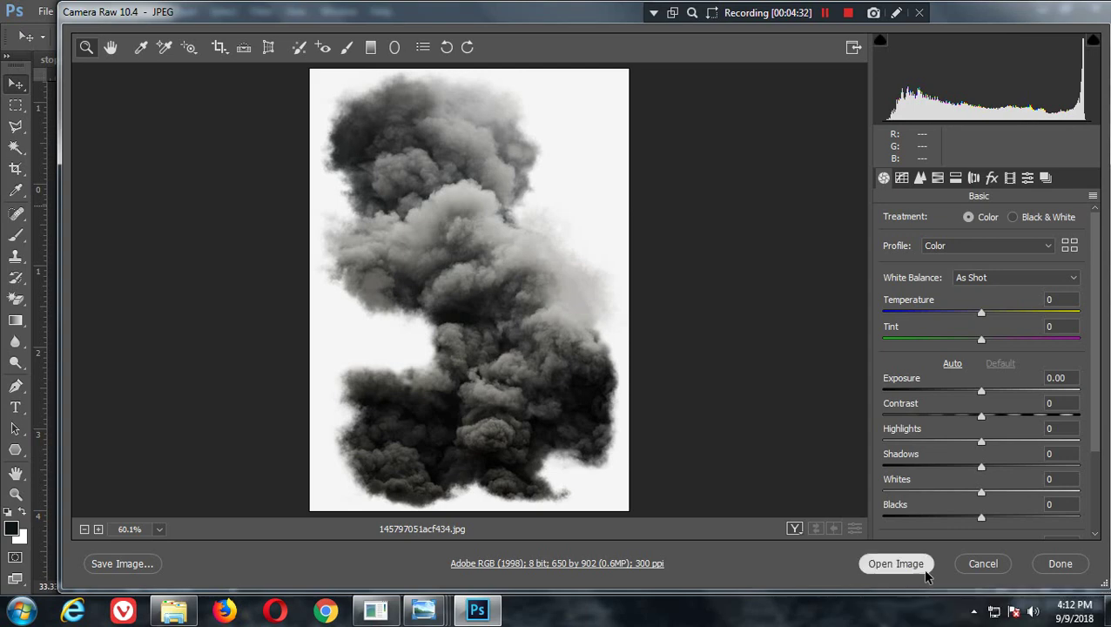
Step: Open the smoke photo unedited and drag it into Untitled-1 as a new layer
{"action": "left_click", "coordinate": [905, 562]}
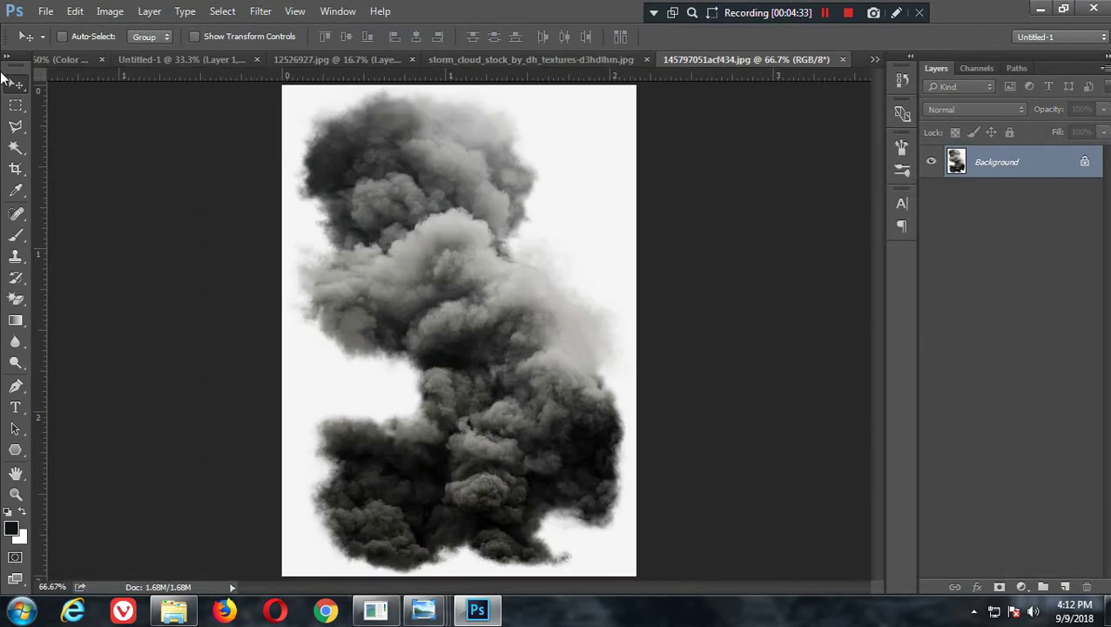
{"action": "left_click", "coordinate": [214, 62]}
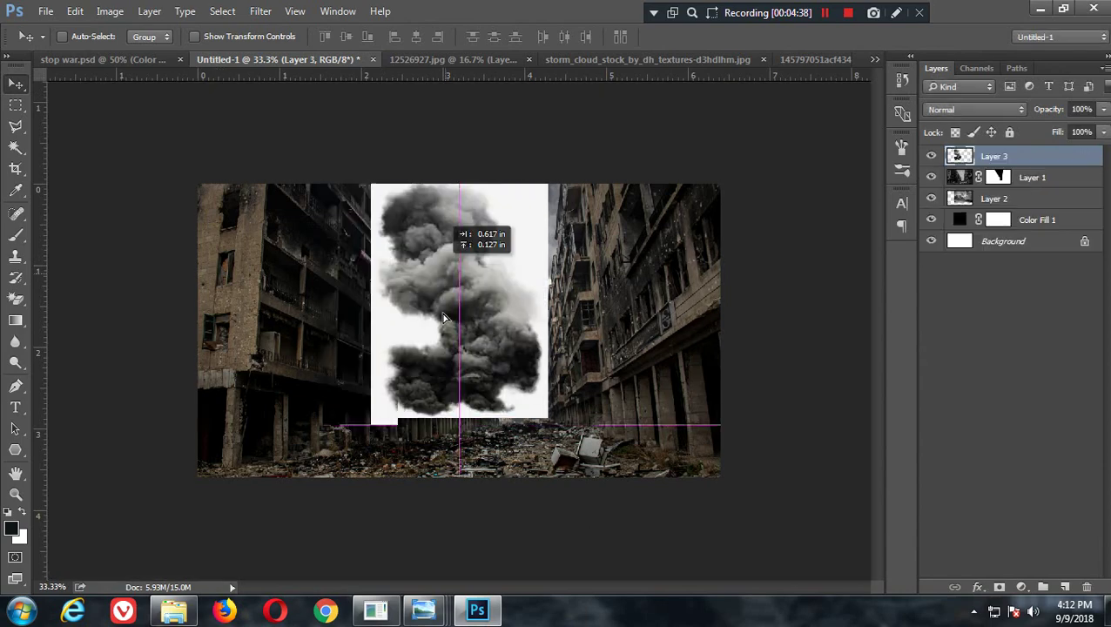
{"action": "left_click_drag", "start_coordinate": [214, 64], "coordinate": [435, 224]}
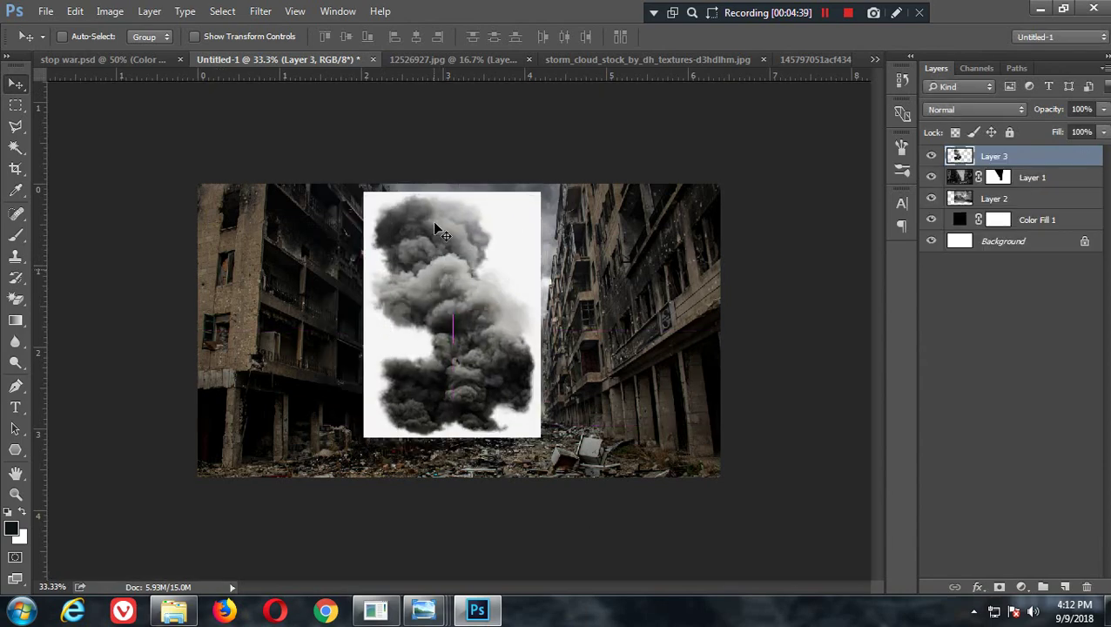
Step: Close the three source photos without saving and move the smoke layer up-left over the sky
{"action": "left_click", "coordinate": [531, 59]}
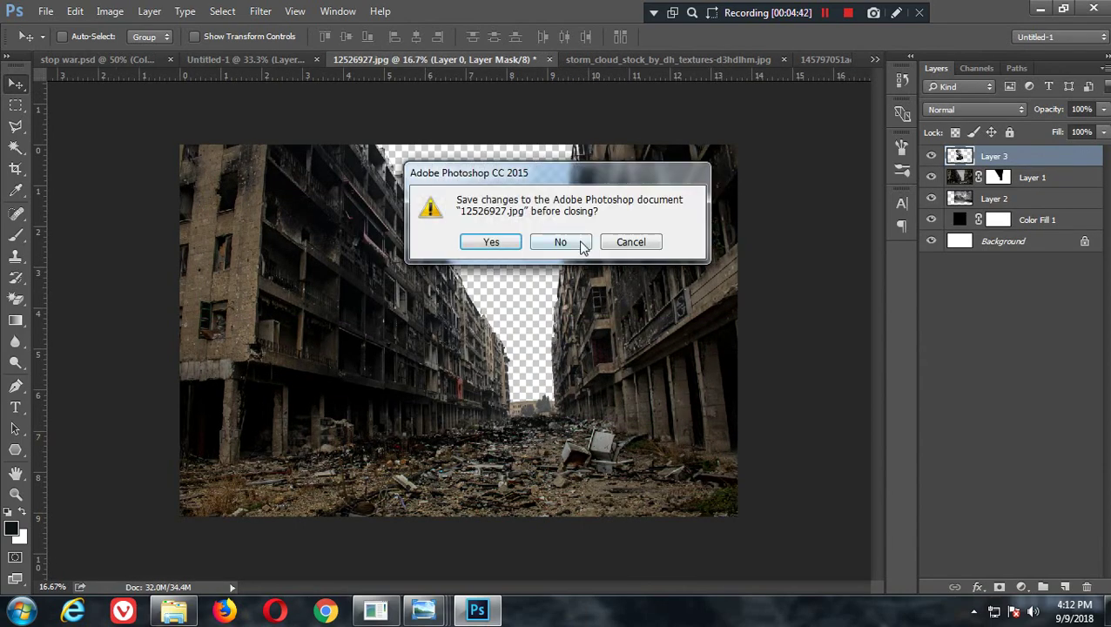
{"action": "left_click", "coordinate": [560, 242]}
{"action": "left_click", "coordinate": [582, 59]}
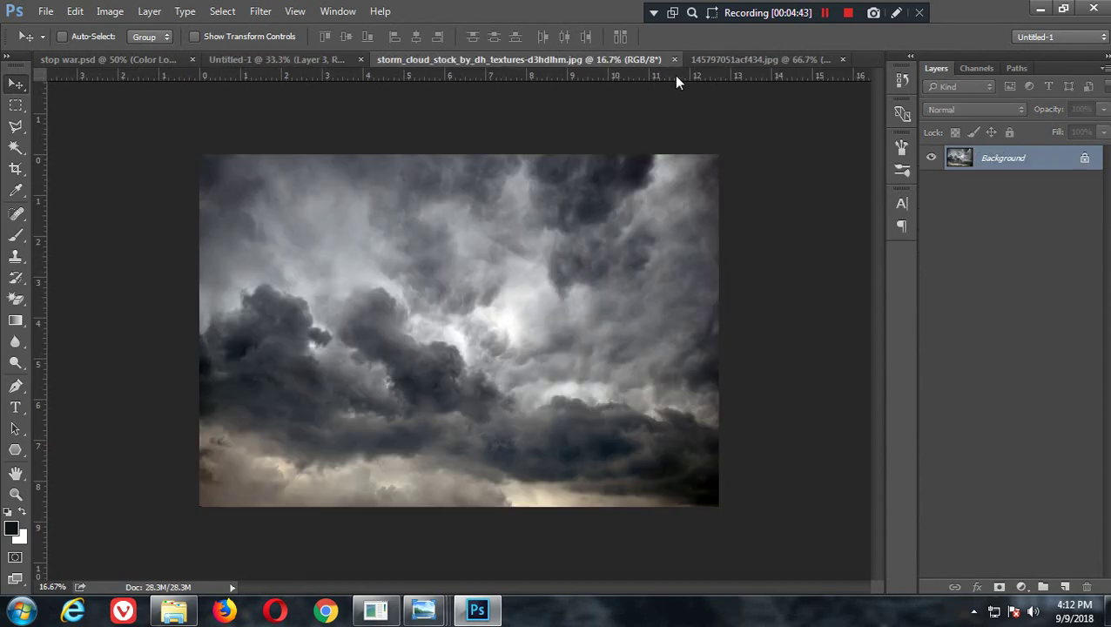
{"action": "left_click", "coordinate": [674, 59]}
{"action": "left_click", "coordinate": [566, 240]}
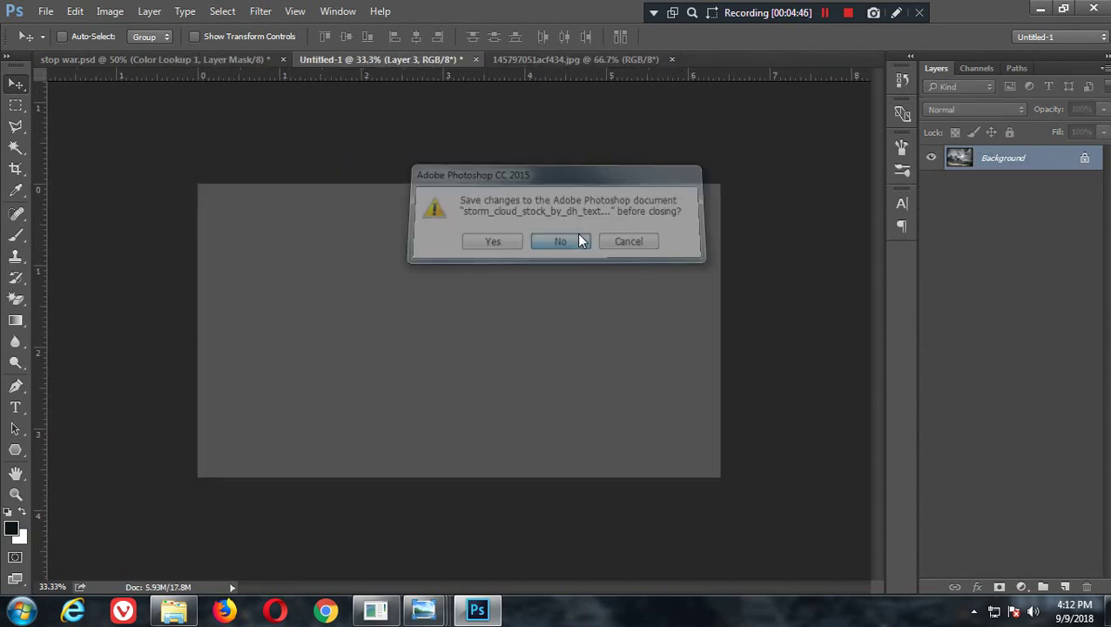
{"action": "left_click", "coordinate": [670, 60]}
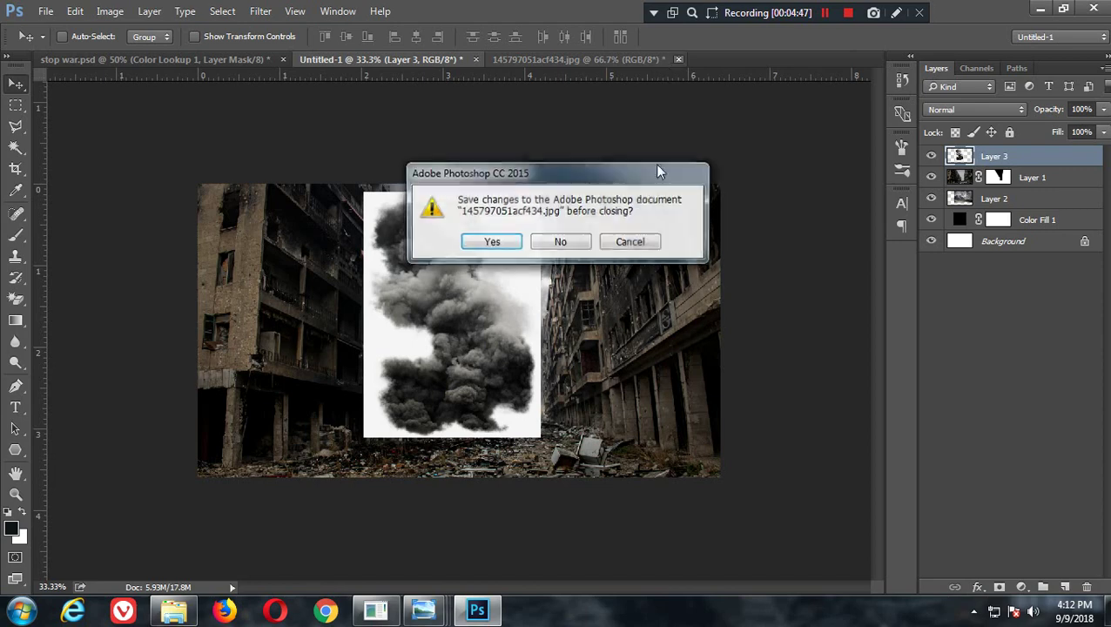
{"action": "left_click", "coordinate": [561, 241]}
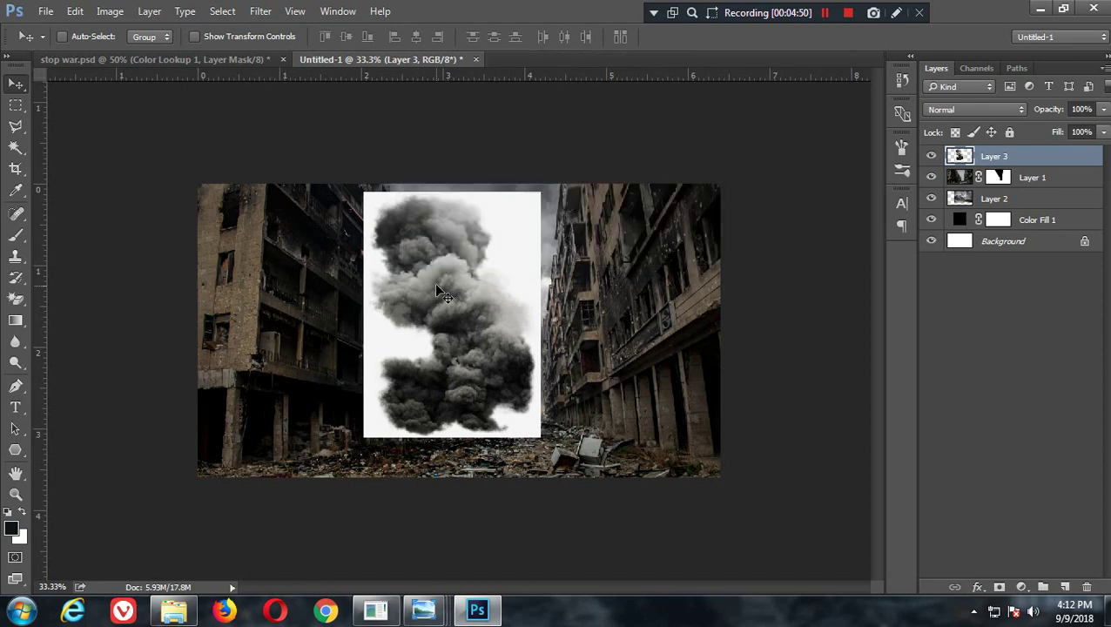
{"action": "left_click_drag", "start_coordinate": [436, 286], "coordinate": [381, 233]}
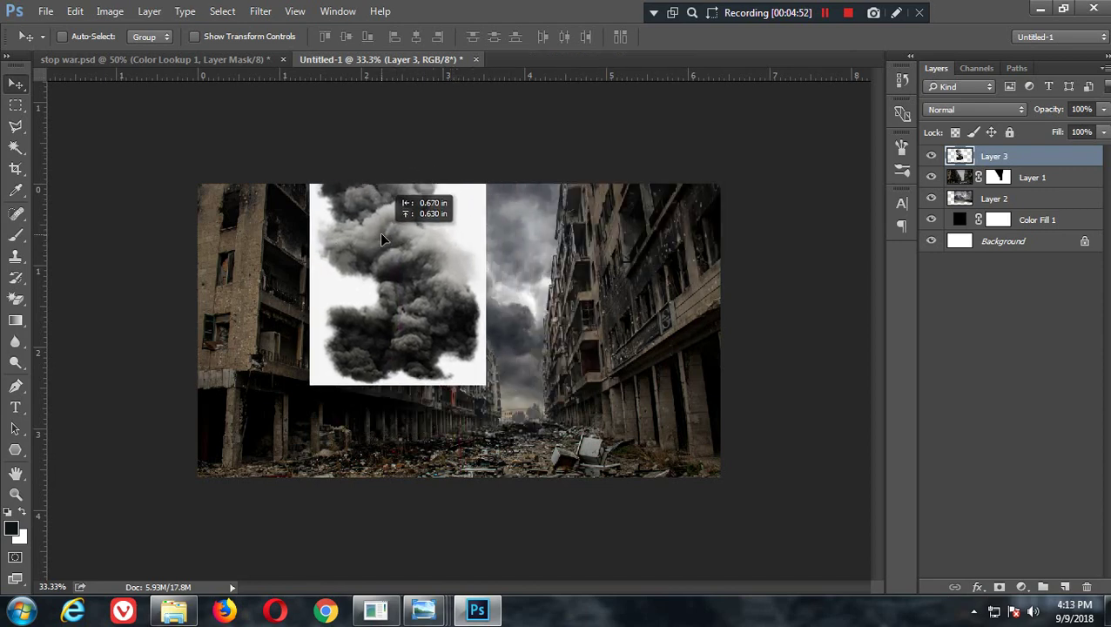
{"action": "left_click_drag", "start_coordinate": [402, 284], "coordinate": [406, 296]}
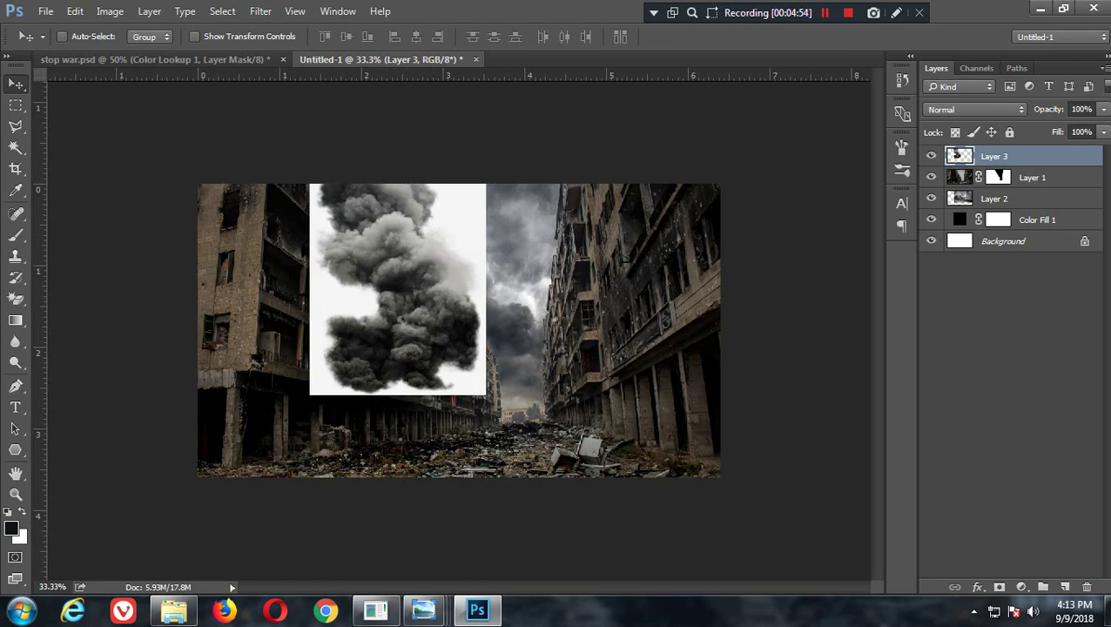
Step: Add a Brightness/Contrast layer clipped to smoke Layer 3, with Brightness -88 and Contrast 28
{"action": "left_click", "coordinate": [1020, 587]}
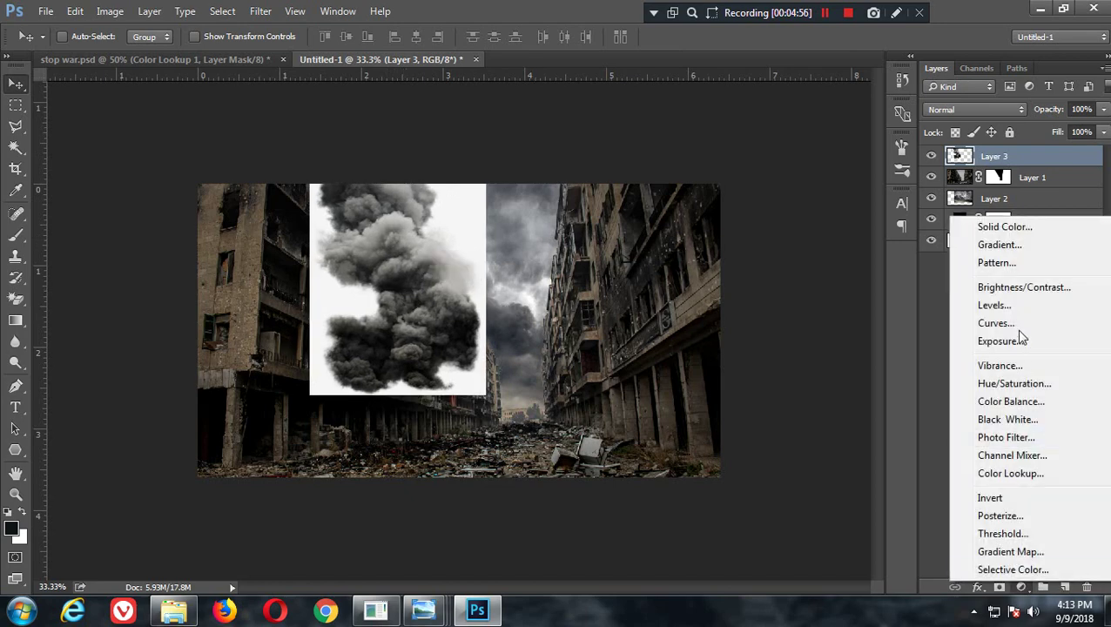
{"action": "left_click", "coordinate": [1018, 288]}
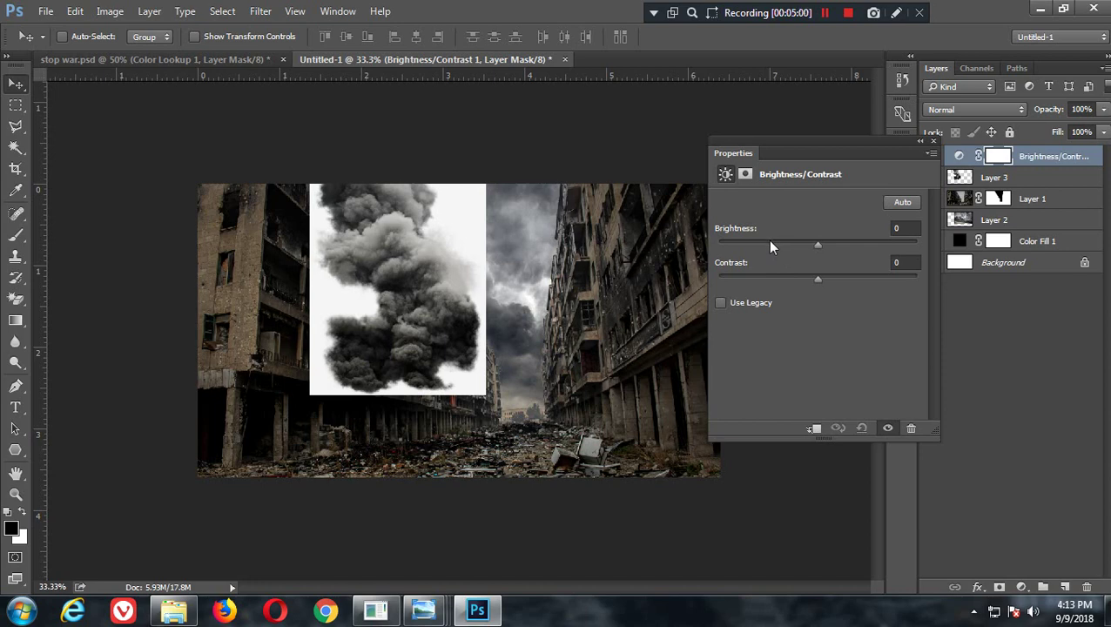
{"action": "left_click", "coordinate": [770, 247]}
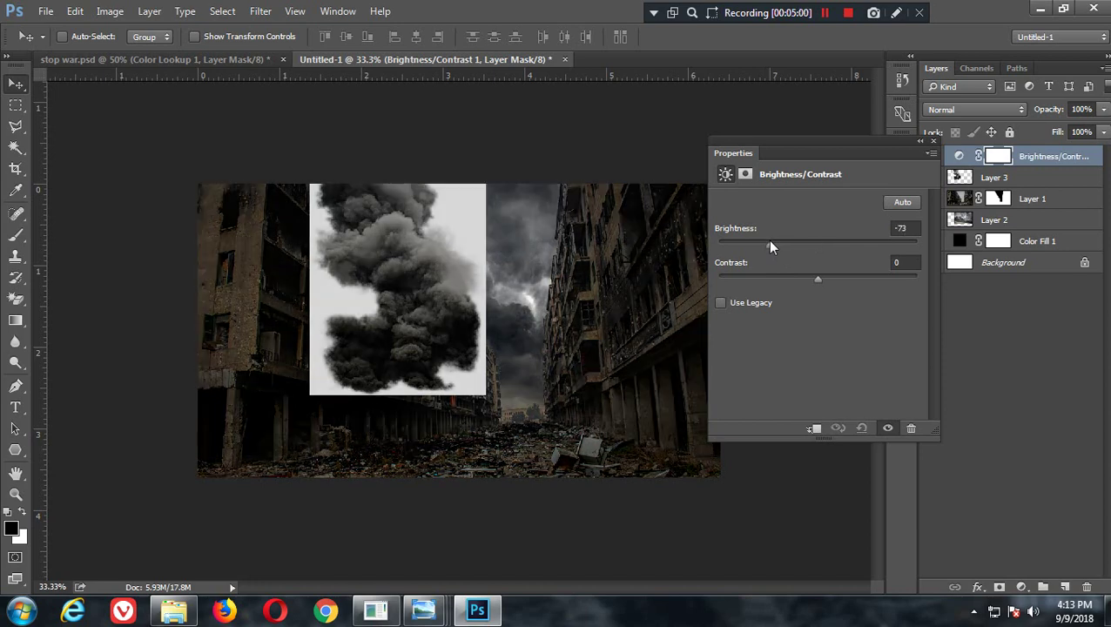
{"action": "left_click", "coordinate": [811, 429]}
{"action": "left_click_drag", "start_coordinate": [786, 245], "coordinate": [756, 249]}
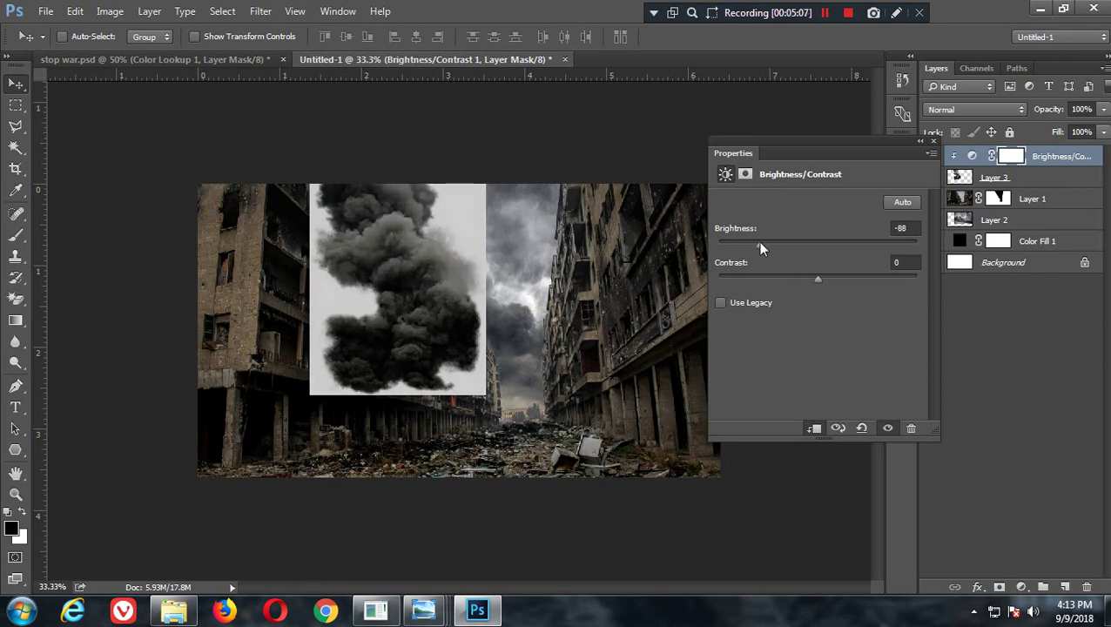
{"action": "left_click", "coordinate": [846, 278]}
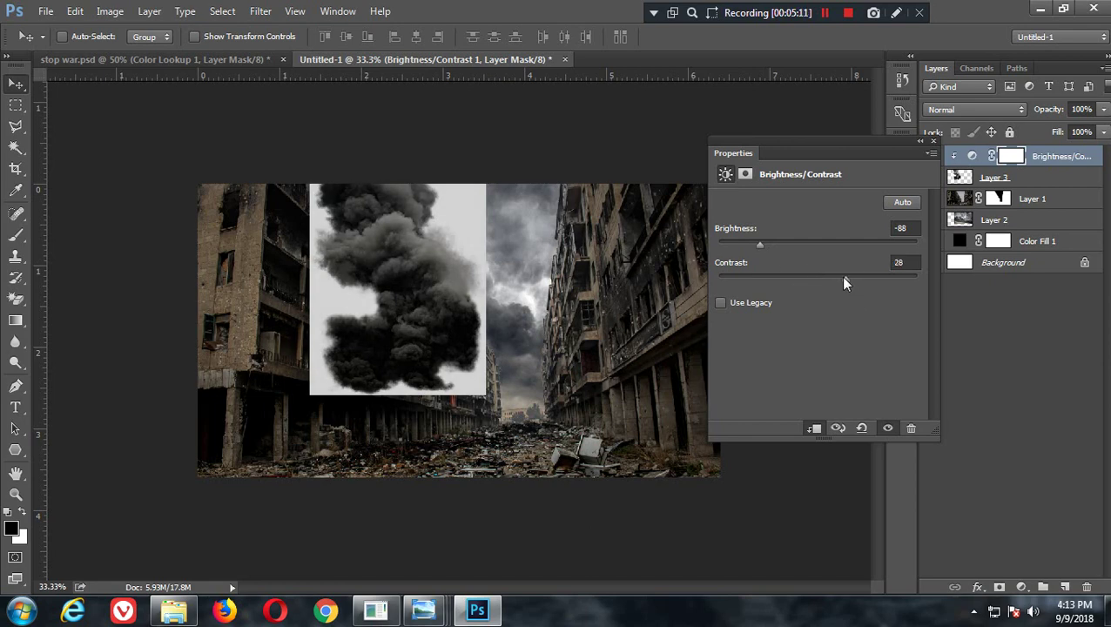
{"action": "left_click_drag", "start_coordinate": [843, 283], "coordinate": [847, 285]}
{"action": "left_click", "coordinate": [931, 142]}
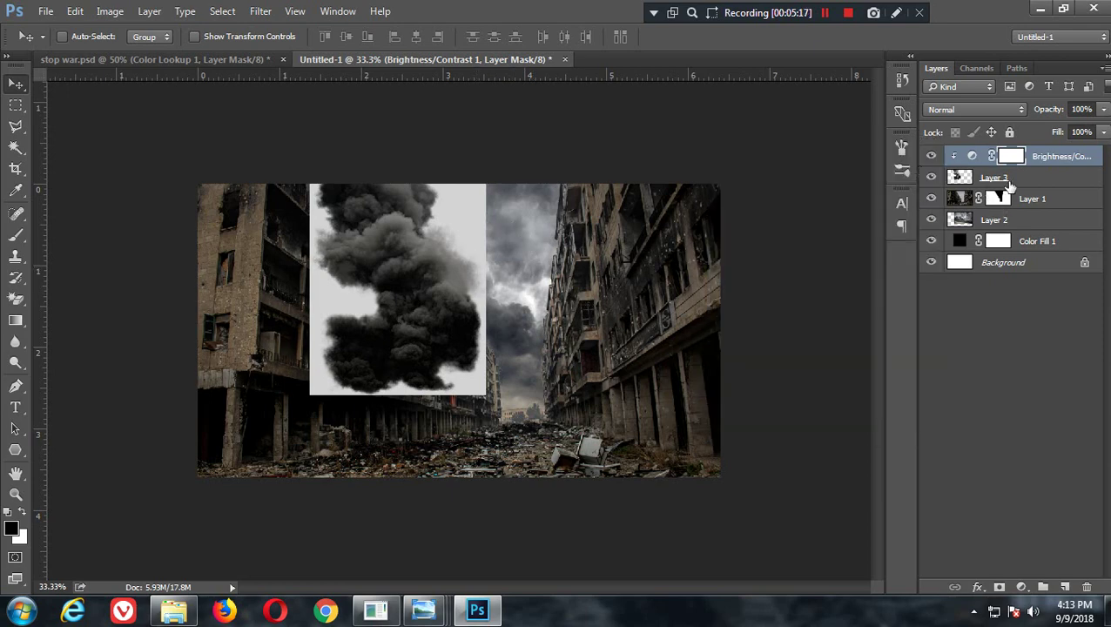
{"action": "left_click", "coordinate": [957, 178]}
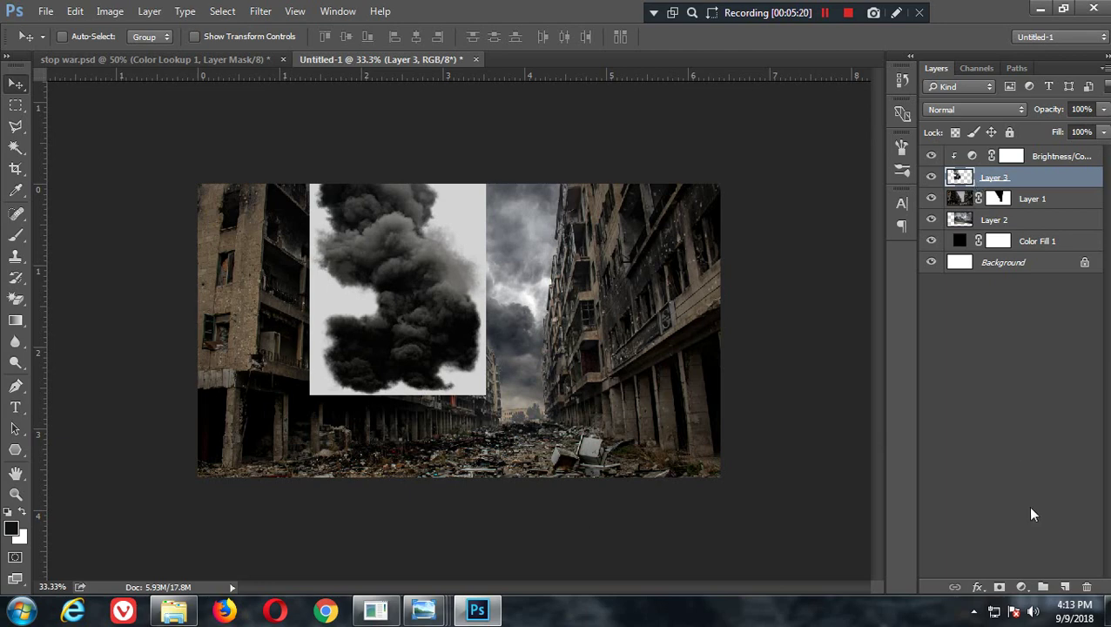
Step: Add a layer mask to the smoke layer and set up a 250 px cloud-shaped brush
{"action": "left_click", "coordinate": [1000, 588]}
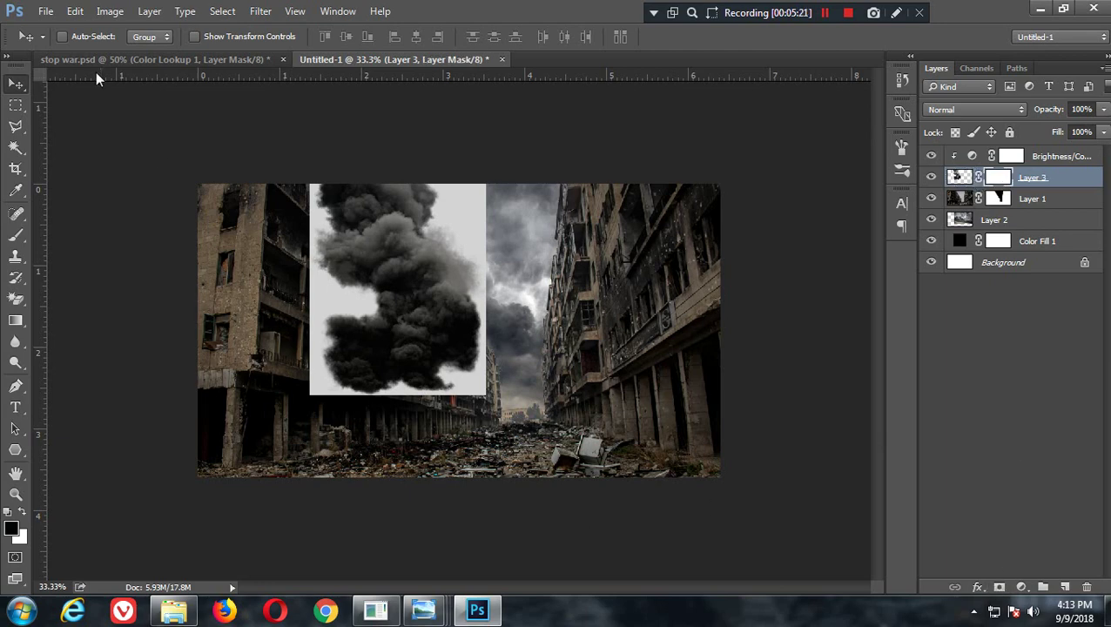
{"action": "left_click", "coordinate": [16, 236]}
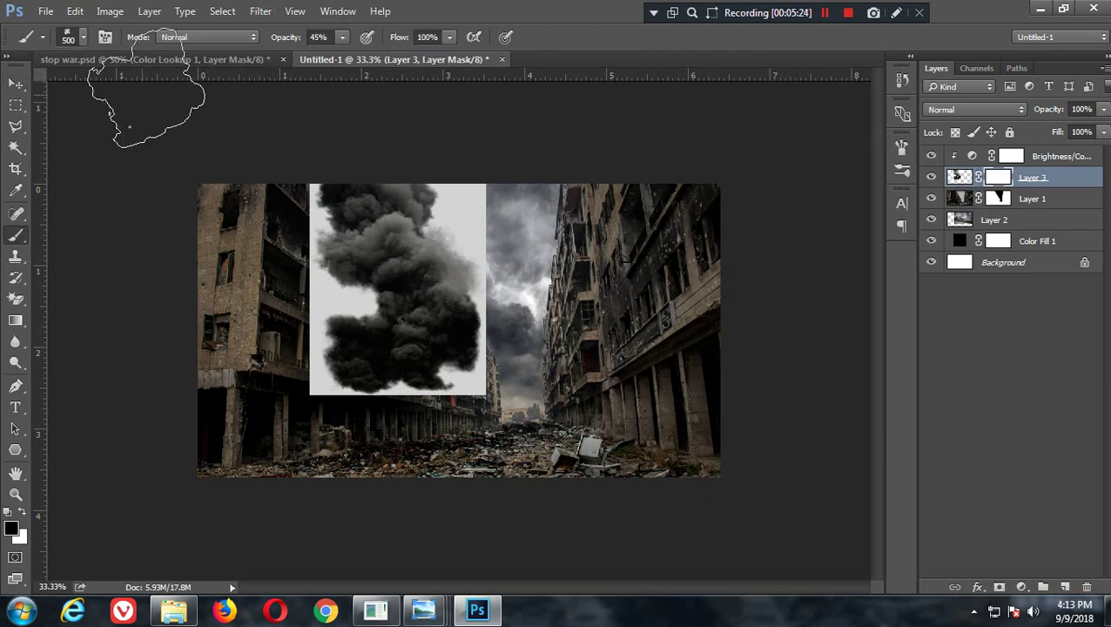
{"action": "left_click", "coordinate": [85, 38]}
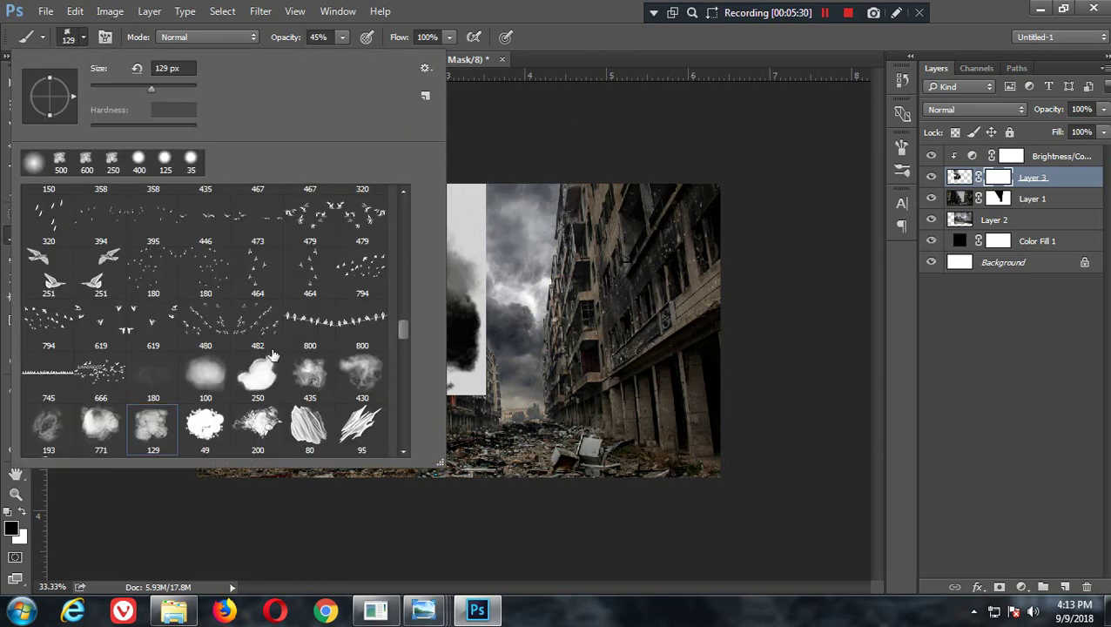
{"action": "left_click", "coordinate": [621, 58]}
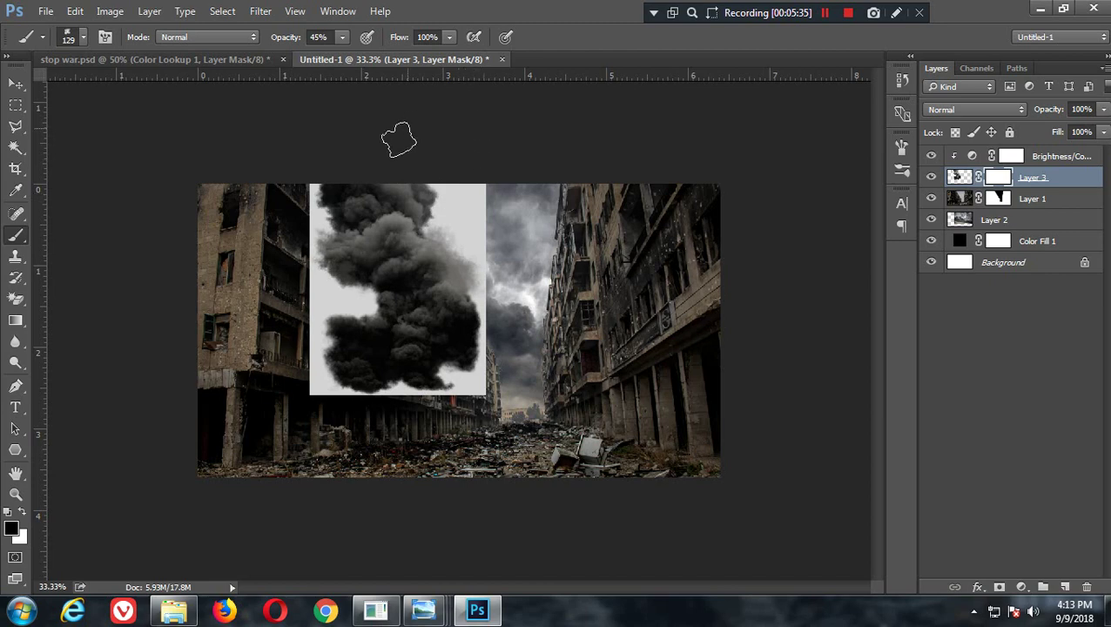
{"action": "key", "text": "bracketright"}
{"action": "key", "text": "bracketright"}
{"action": "key", "text": "bracketright"}
{"action": "key", "text": "bracketright"}
{"action": "key", "text": "bracketright"}
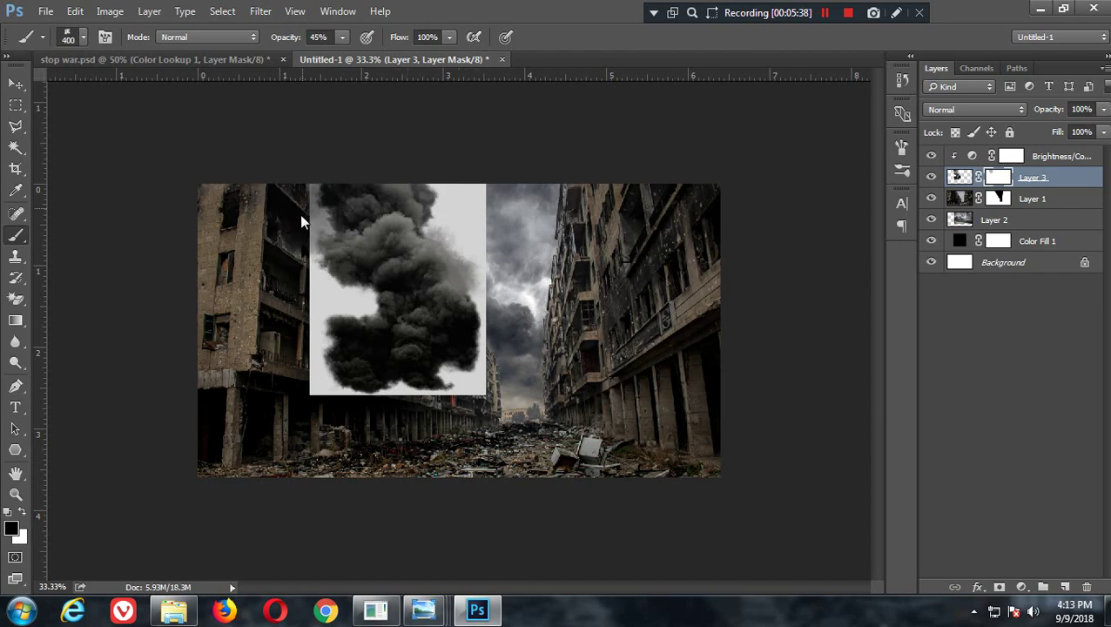
{"action": "key", "text": "bracketleft"}
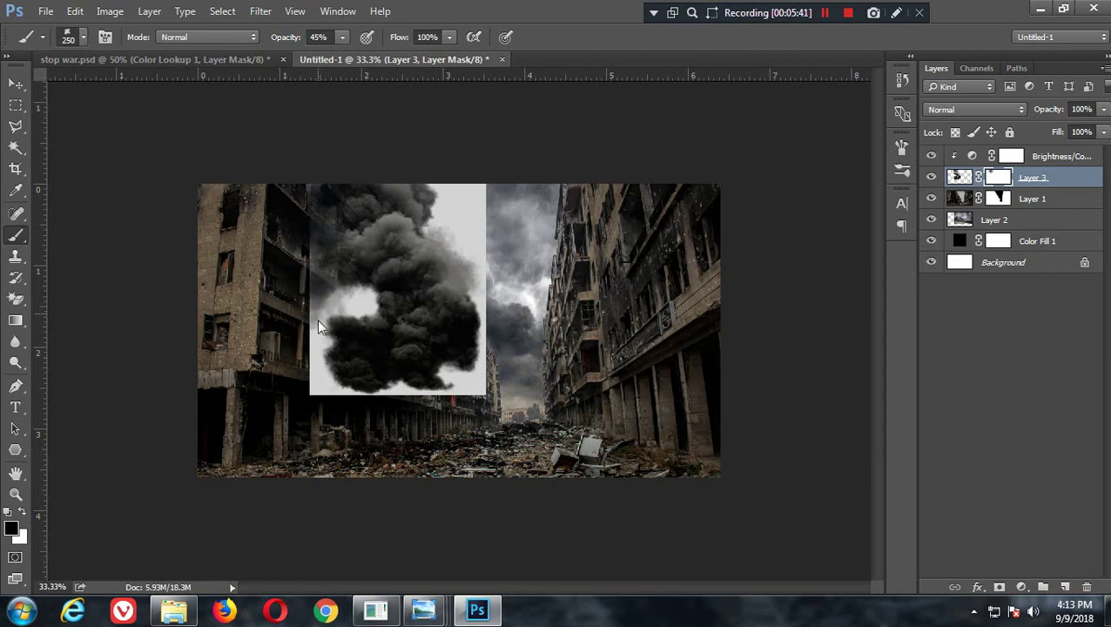
Step: Paint on the mask to hide the smoke's white edges, blending it into buildings and sky
{"action": "left_click_drag", "start_coordinate": [310, 366], "coordinate": [344, 300]}
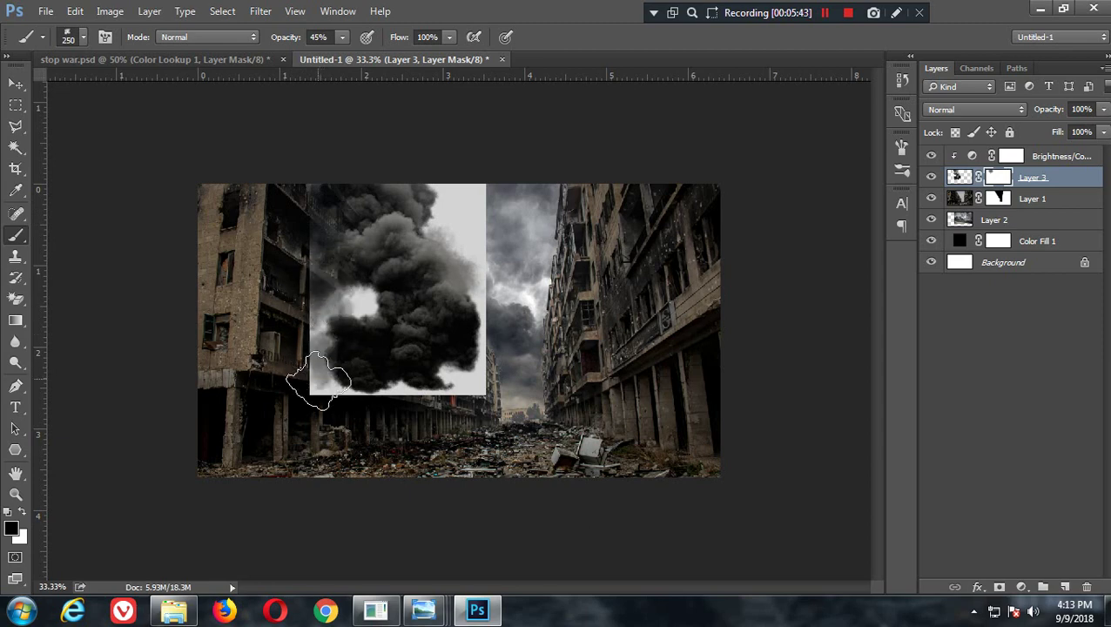
{"action": "left_click", "coordinate": [346, 302]}
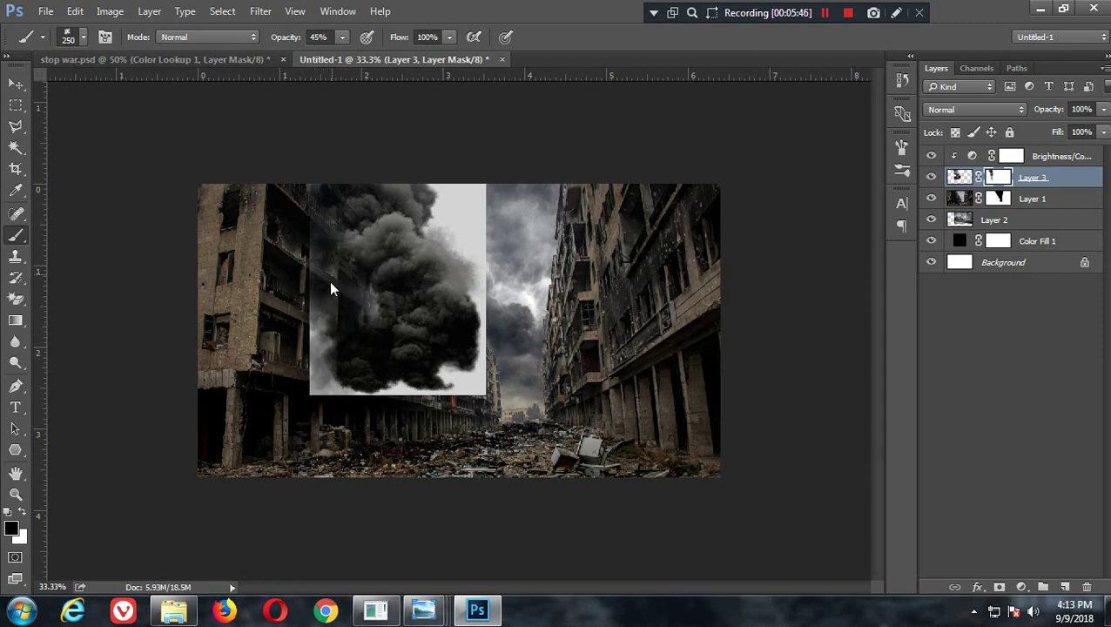
{"action": "mouse_move", "coordinate": [326, 383]}
{"action": "left_mouse_down"}
{"action": "mouse_move", "coordinate": [310, 360]}
{"action": "mouse_move", "coordinate": [330, 366]}
{"action": "mouse_move", "coordinate": [318, 318]}
{"action": "left_mouse_up"}
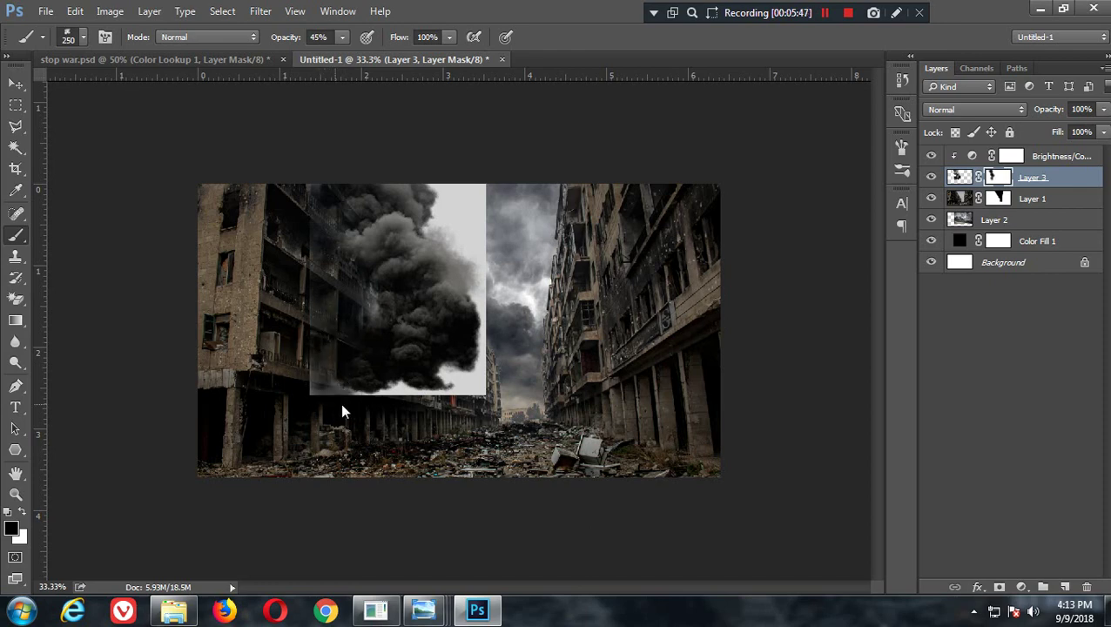
{"action": "mouse_move", "coordinate": [352, 397]}
{"action": "left_mouse_down"}
{"action": "mouse_move", "coordinate": [448, 387]}
{"action": "mouse_move", "coordinate": [399, 399]}
{"action": "mouse_move", "coordinate": [312, 387]}
{"action": "left_mouse_up"}
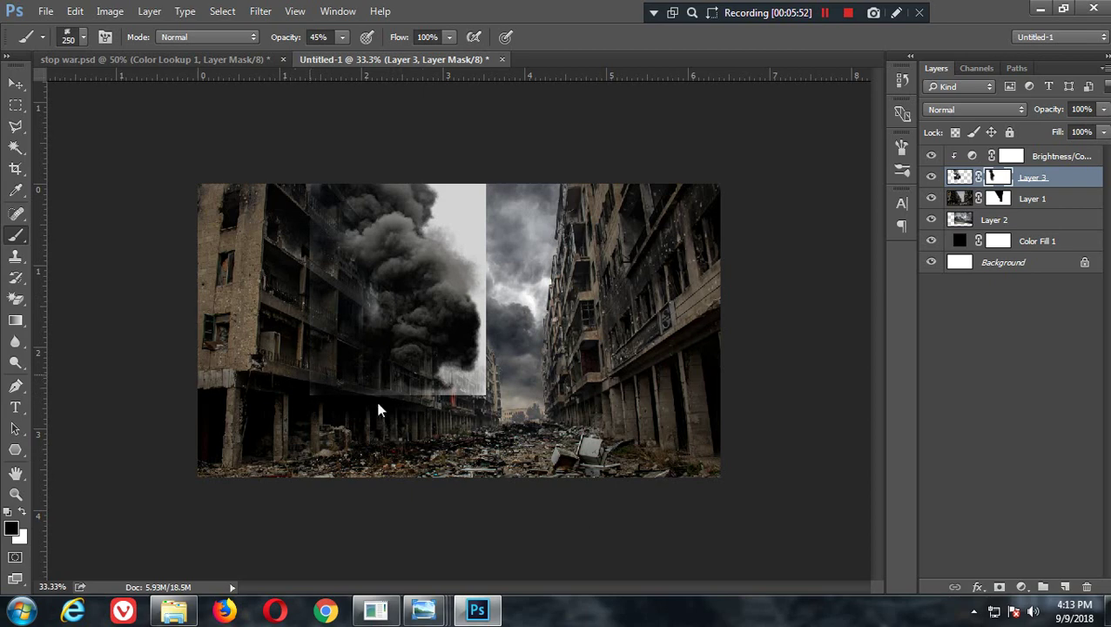
{"action": "mouse_move", "coordinate": [474, 376]}
{"action": "left_mouse_down"}
{"action": "mouse_move", "coordinate": [446, 366]}
{"action": "mouse_move", "coordinate": [457, 374]}
{"action": "mouse_move", "coordinate": [481, 331]}
{"action": "mouse_move", "coordinate": [474, 246]}
{"action": "left_mouse_up"}
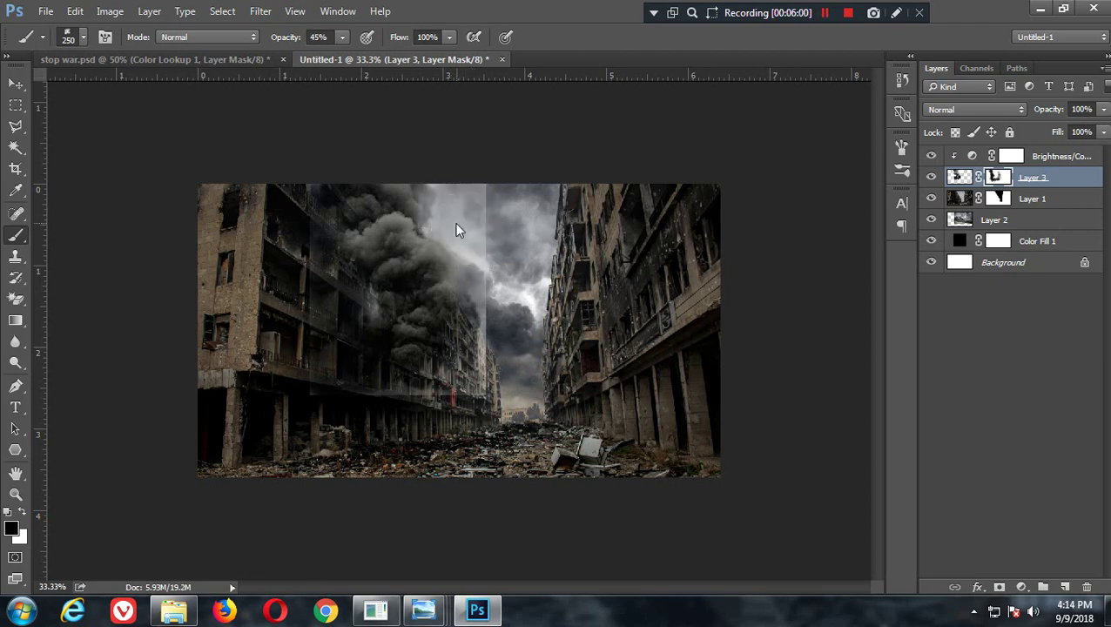
{"action": "mouse_move", "coordinate": [472, 213]}
{"action": "left_mouse_down"}
{"action": "mouse_move", "coordinate": [447, 223]}
{"action": "mouse_move", "coordinate": [483, 277]}
{"action": "left_mouse_up"}
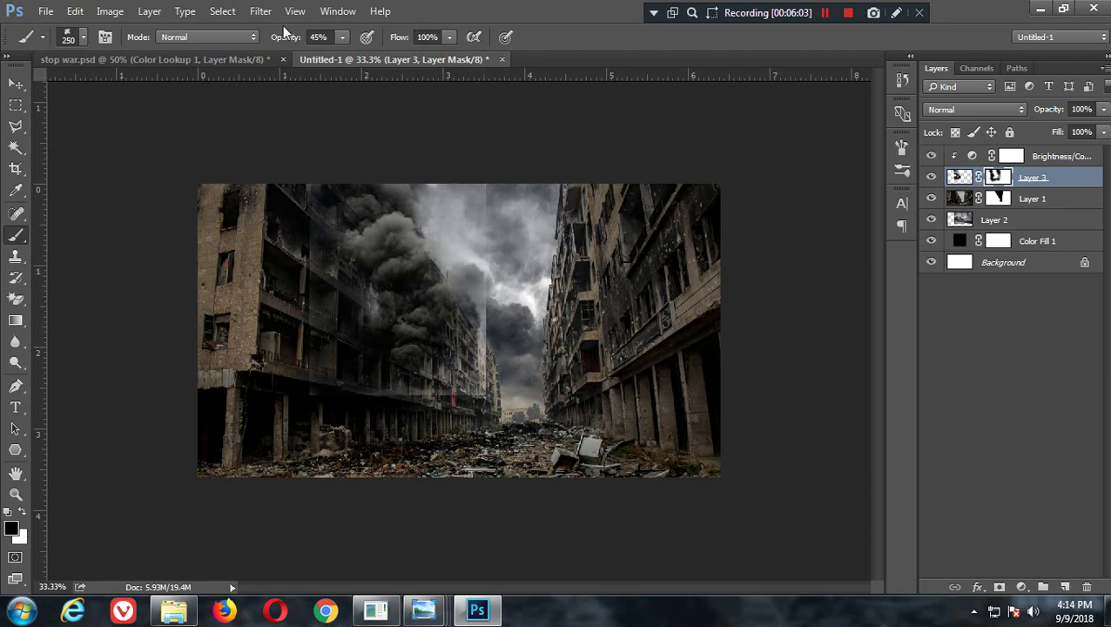
{"action": "left_click_drag", "start_coordinate": [283, 37], "coordinate": [331, 36]}
{"action": "left_click", "coordinate": [440, 184]}
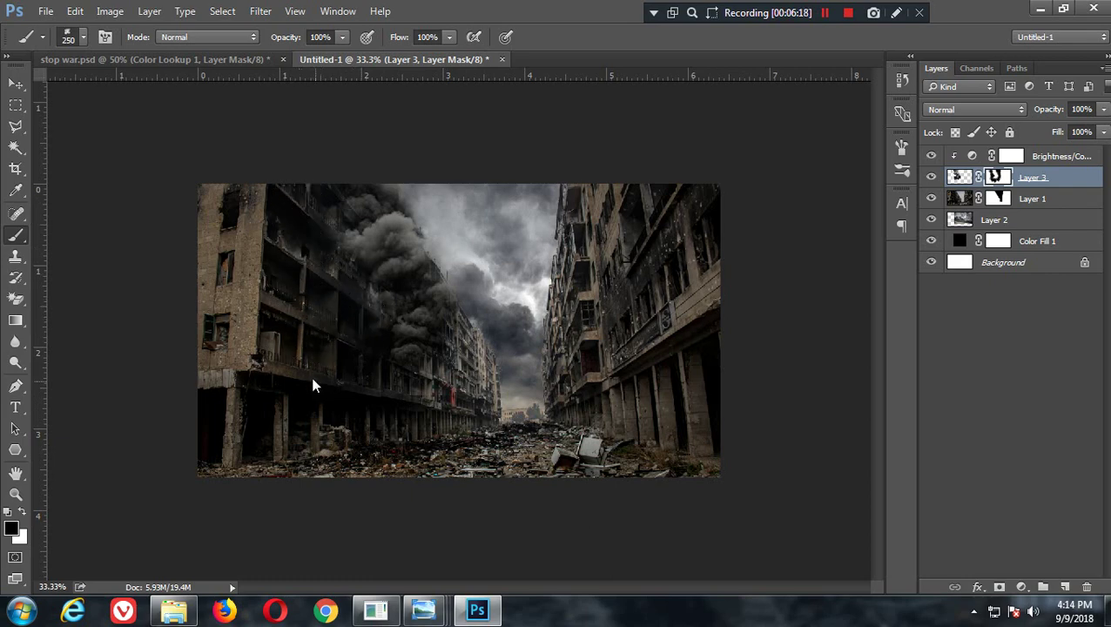
{"action": "left_click_drag", "start_coordinate": [310, 334], "coordinate": [330, 347]}
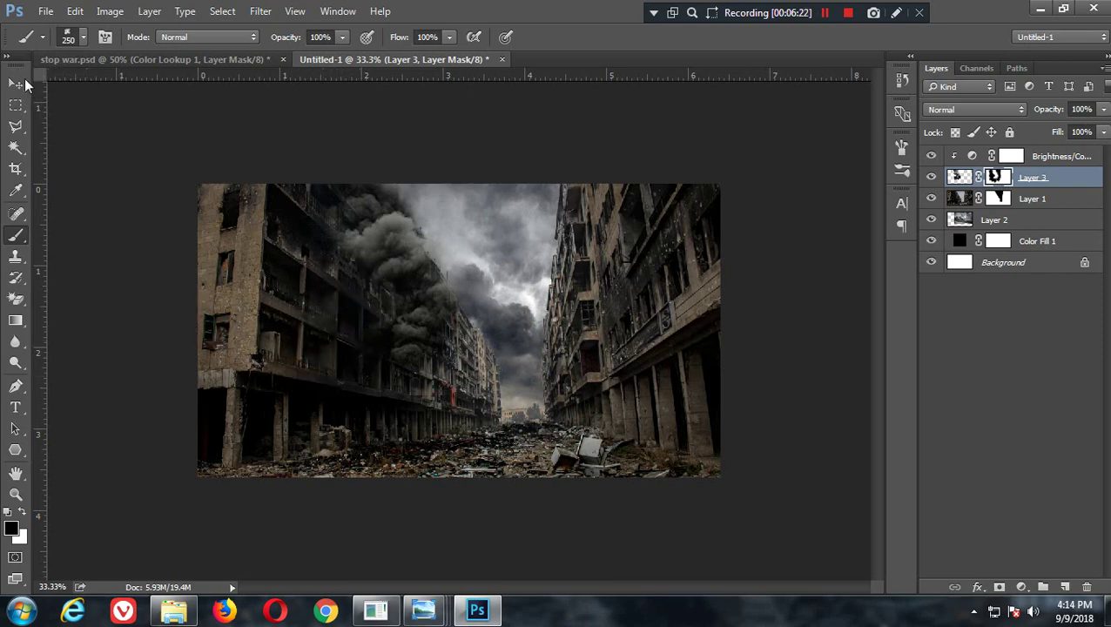
Step: Nudge the smoke layer slightly left and rotate it about 15° with Free Transform
{"action": "left_click", "coordinate": [16, 84]}
{"action": "mouse_move", "coordinate": [427, 310]}
{"action": "left_mouse_down"}
{"action": "mouse_move", "coordinate": [410, 315]}
{"action": "mouse_move", "coordinate": [420, 316]}
{"action": "left_mouse_up"}
{"action": "key", "text": "ctrl+t"}
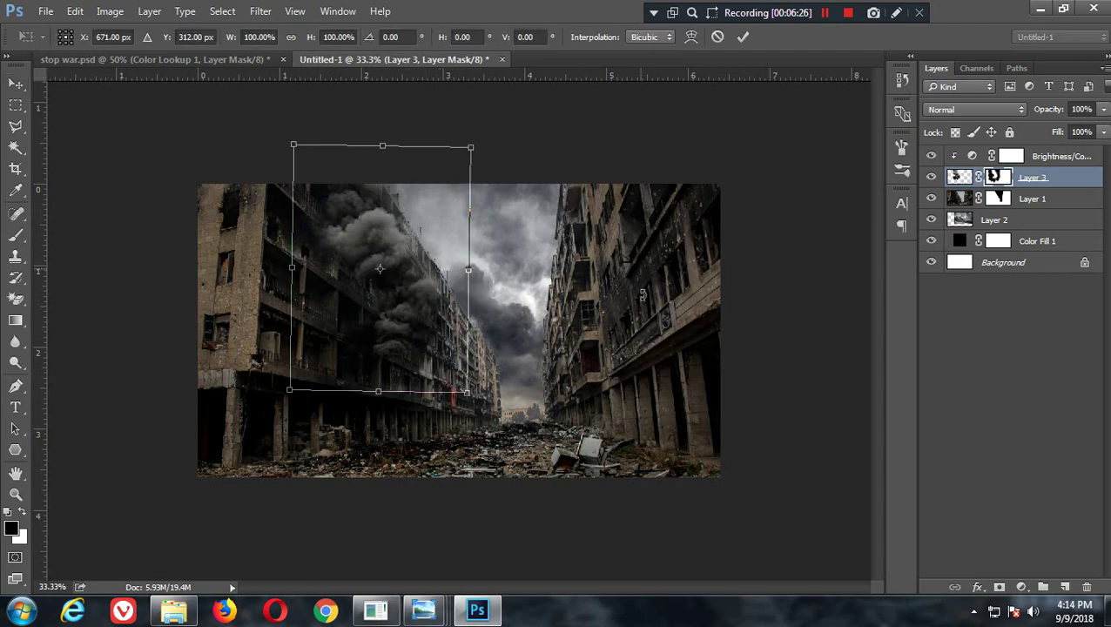
{"action": "left_click_drag", "start_coordinate": [488, 270], "coordinate": [638, 334]}
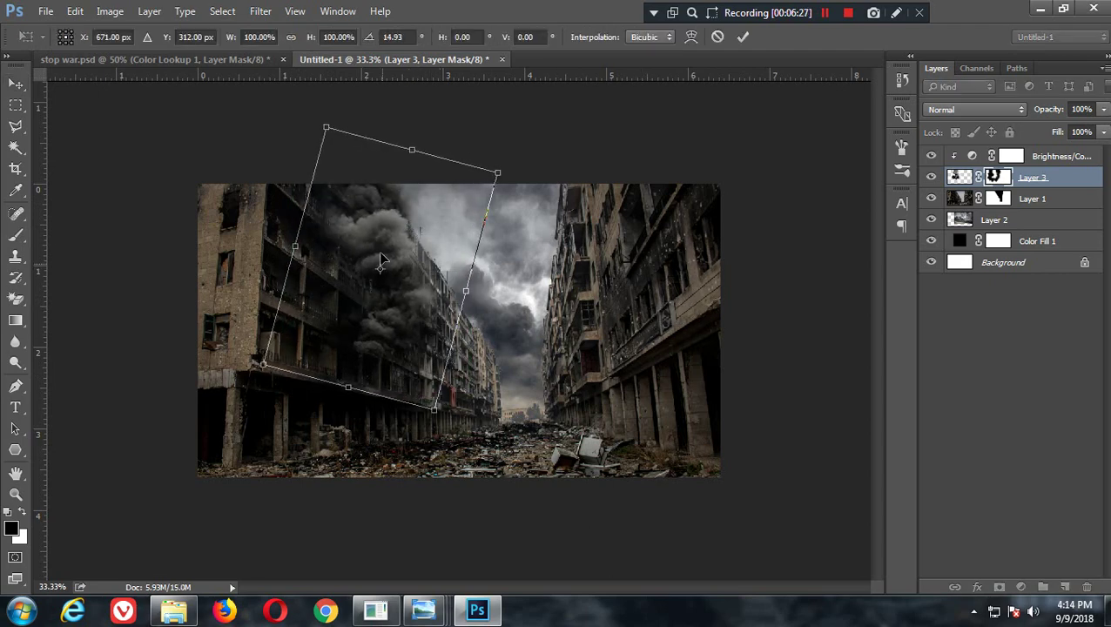
{"action": "key", "text": "Return"}
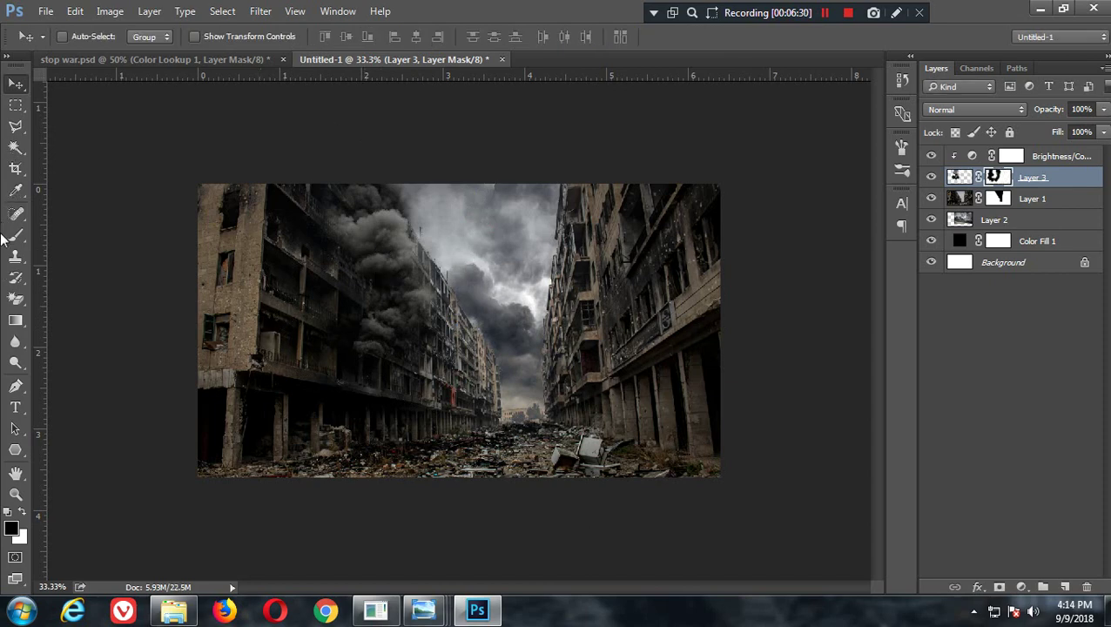
Step: Set brush opacity to 59% and move the smoke up and to the left
{"action": "left_click", "coordinate": [16, 235]}
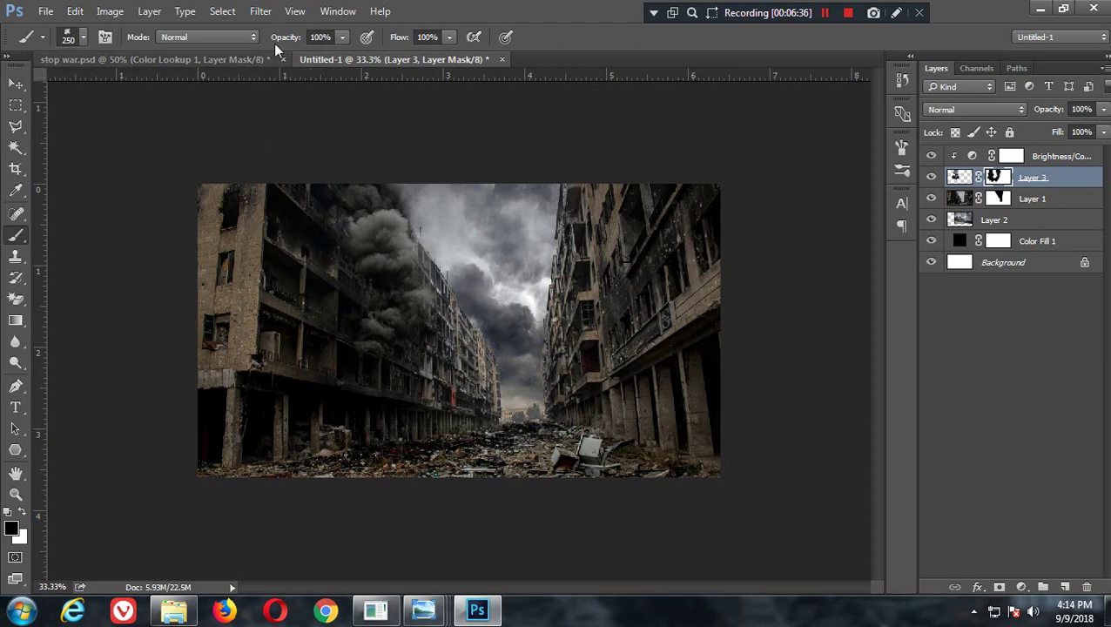
{"action": "left_click_drag", "start_coordinate": [273, 39], "coordinate": [249, 41]}
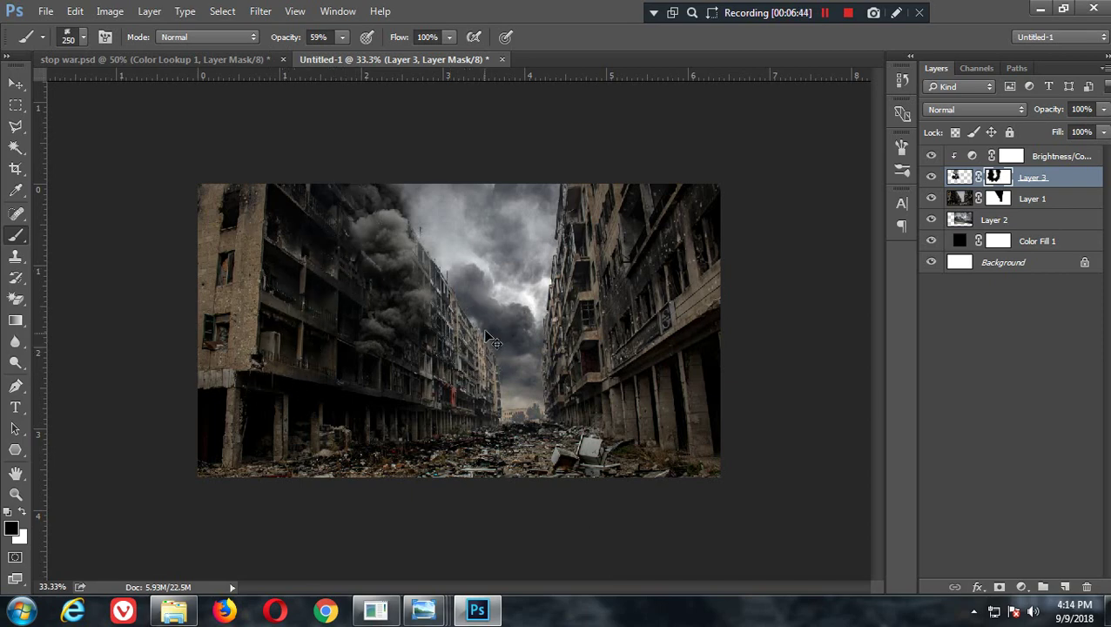
{"action": "left_click", "coordinate": [17, 84]}
{"action": "left_click_drag", "start_coordinate": [460, 303], "coordinate": [444, 294]}
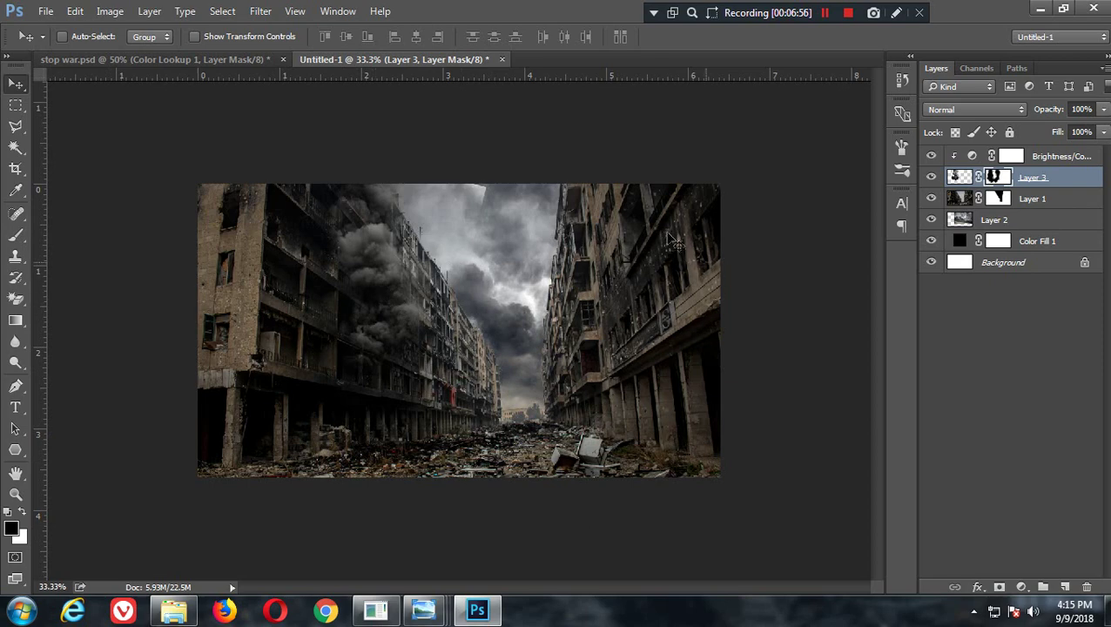
Step: Restore brush opacity to 100% and select the Brightness/Contrast 1 layer
{"action": "left_click", "coordinate": [17, 237]}
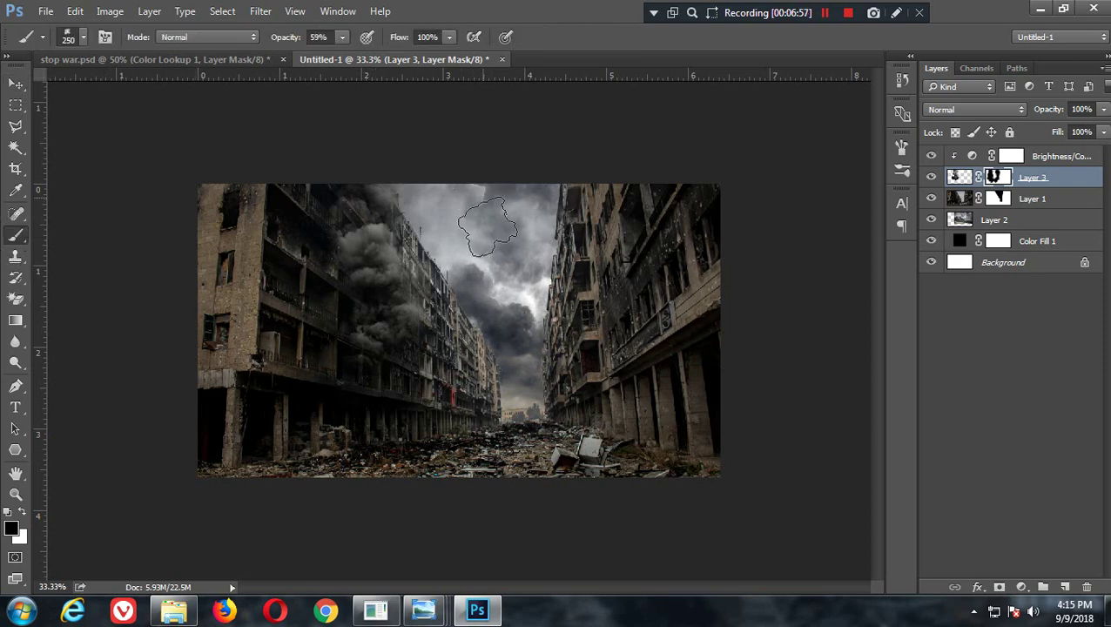
{"action": "key", "text": "0"}
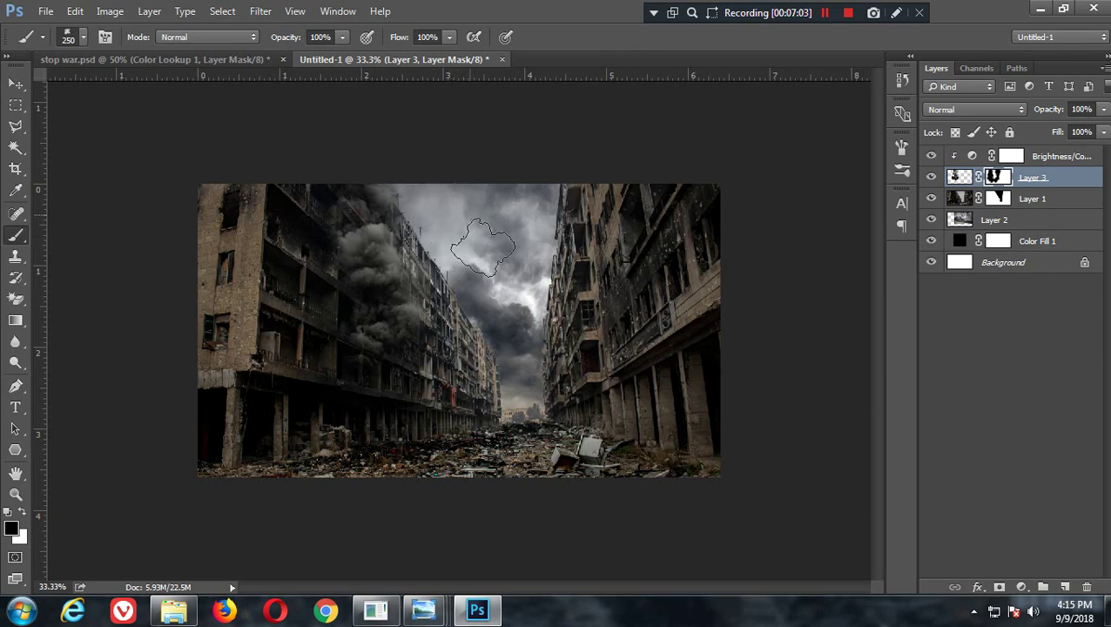
{"action": "left_click", "coordinate": [1099, 159]}
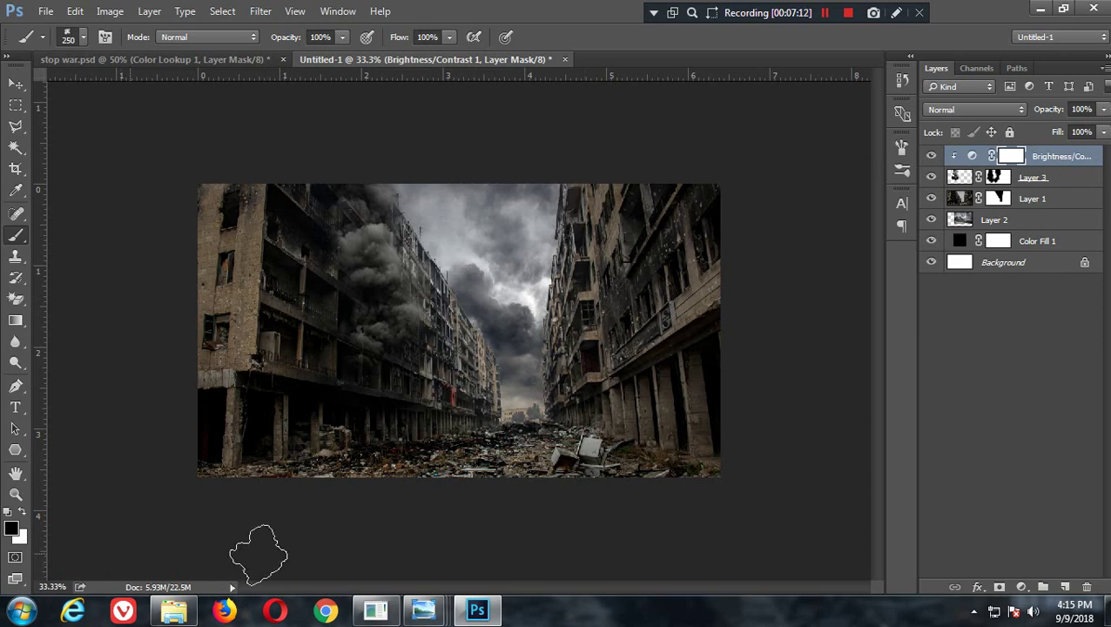
{"action": "mouse_move", "coordinate": [424, 610]}
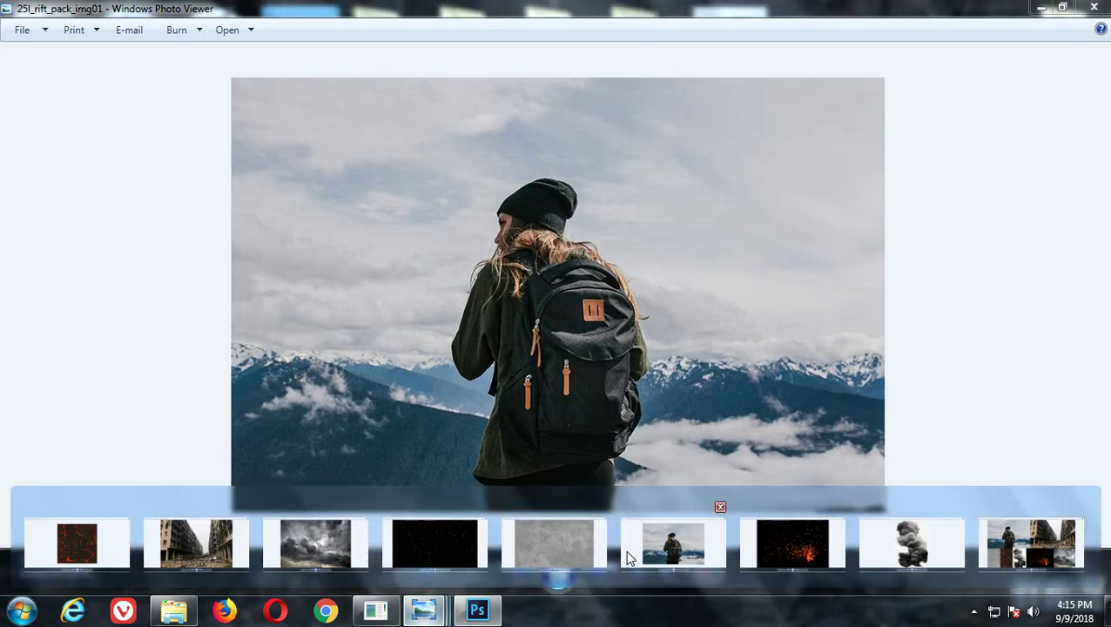
Step: Send the backpack photo from Windows Photo Viewer to Adobe Photoshop via Open With
{"action": "left_click", "coordinate": [626, 552]}
{"action": "right_click", "coordinate": [587, 263]}
{"action": "mouse_move", "coordinate": [638, 270]}
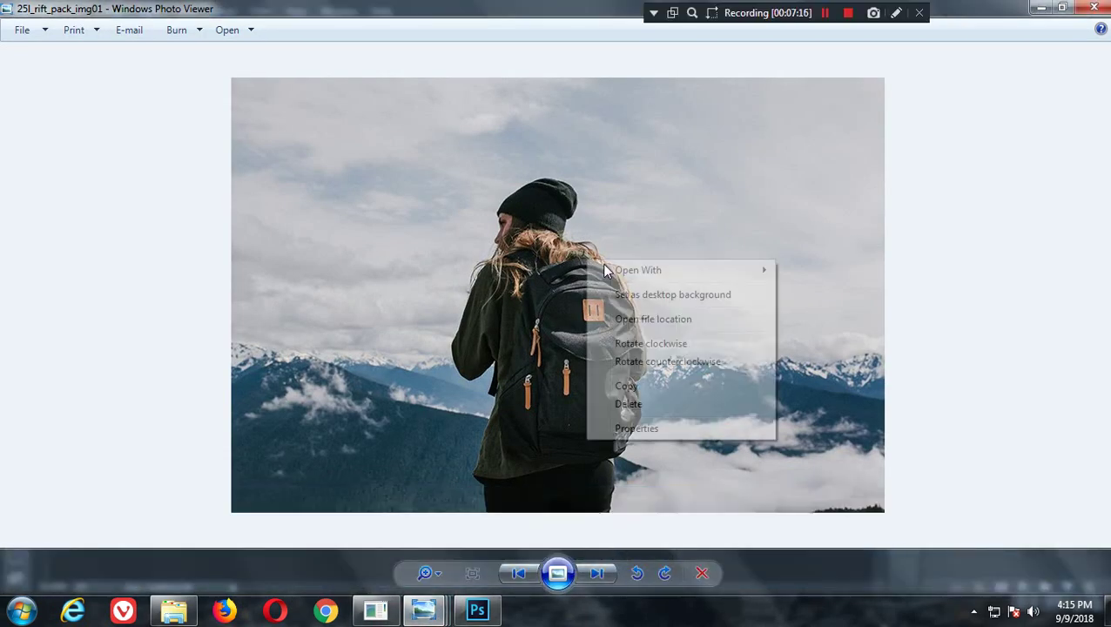
{"action": "left_click", "coordinate": [792, 288]}
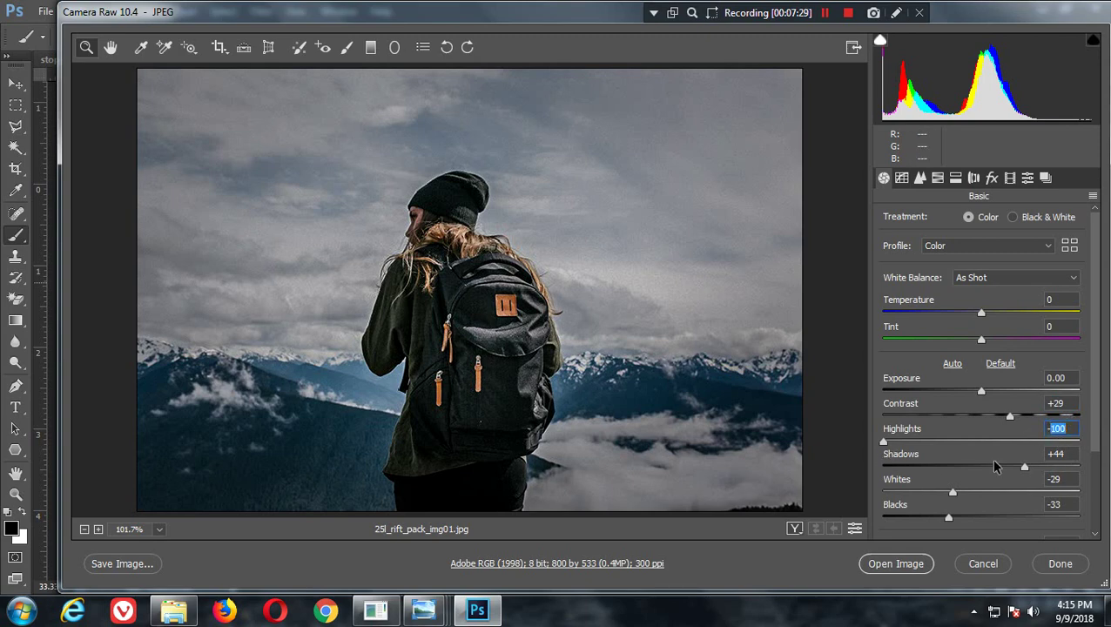
Step: In Camera Raw, set Vibrance -27, add a -15 vignette with midpoint 23, and open the image
{"action": "scroll", "coordinate": [1095, 420], "scroll_direction": "down", "scroll_amount": 3}
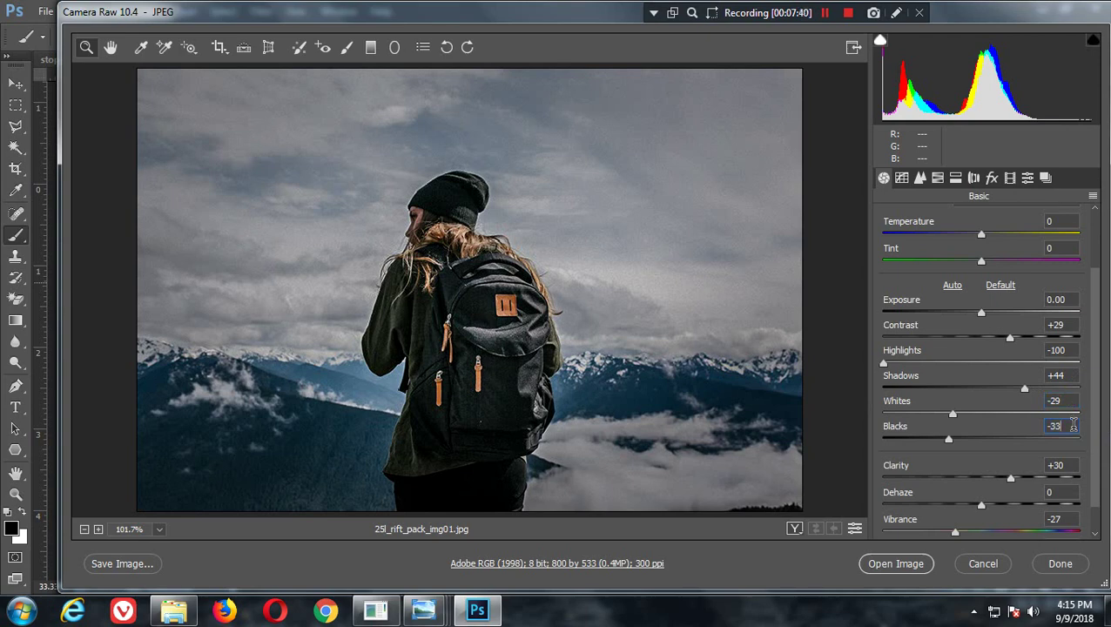
{"action": "scroll", "coordinate": [1099, 486], "scroll_direction": "down", "scroll_amount": 1}
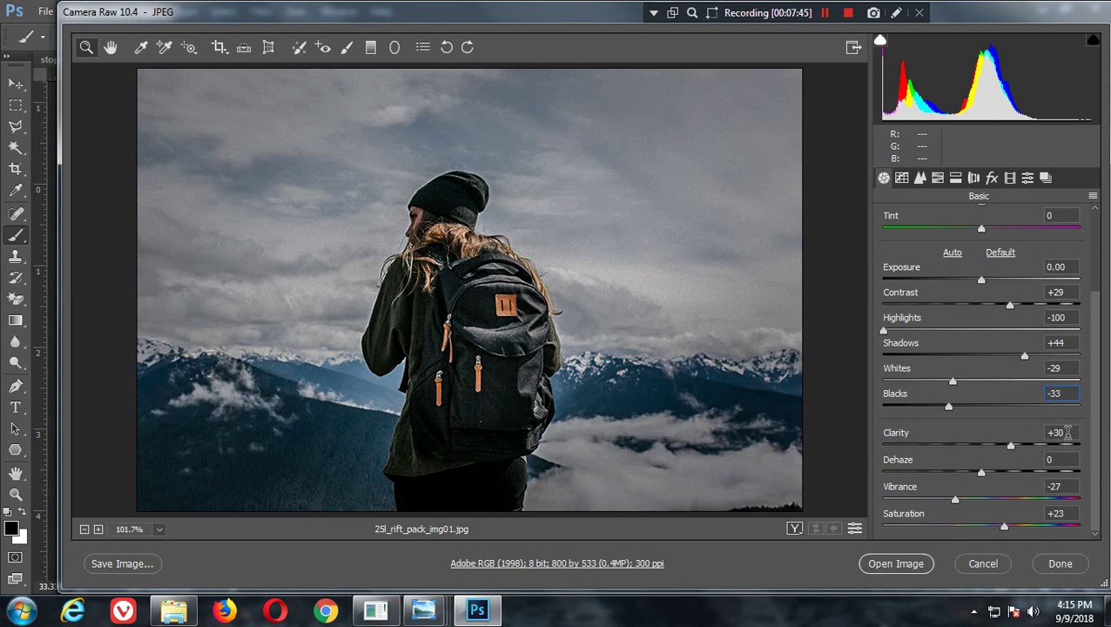
{"action": "left_click", "coordinate": [1073, 488]}
{"action": "scroll", "coordinate": [1010, 505], "scroll_direction": "up", "scroll_amount": 3}
{"action": "left_click", "coordinate": [991, 177]}
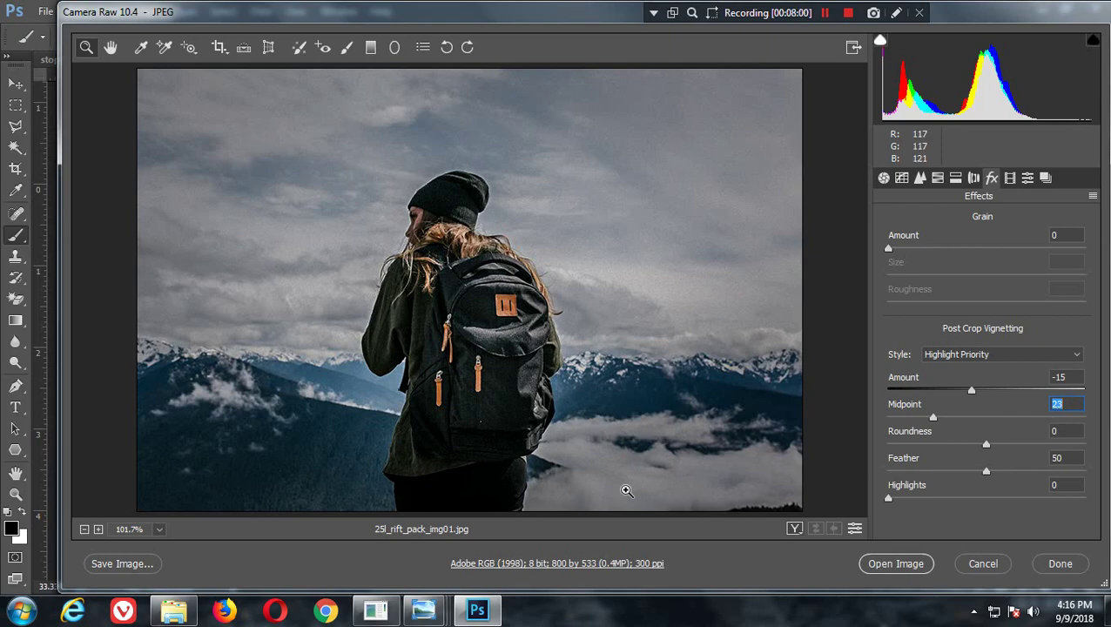
{"action": "left_click", "coordinate": [922, 566]}
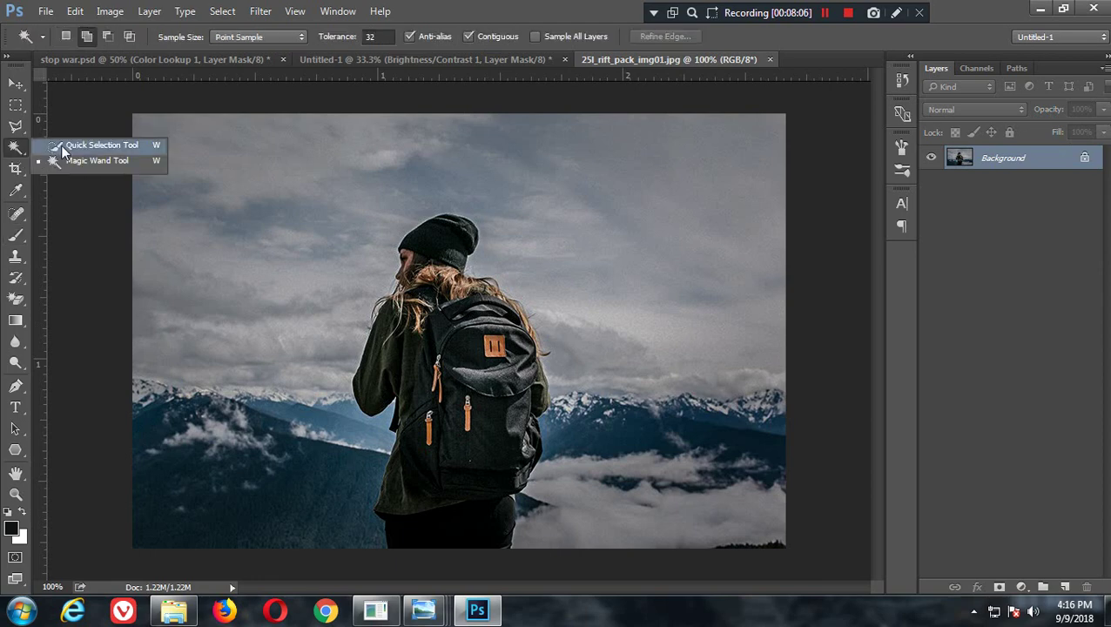
Step: Quick-select the girl, subtract stray areas, and mask out the mountain background
{"action": "left_click_drag", "start_coordinate": [16, 148], "coordinate": [64, 146]}
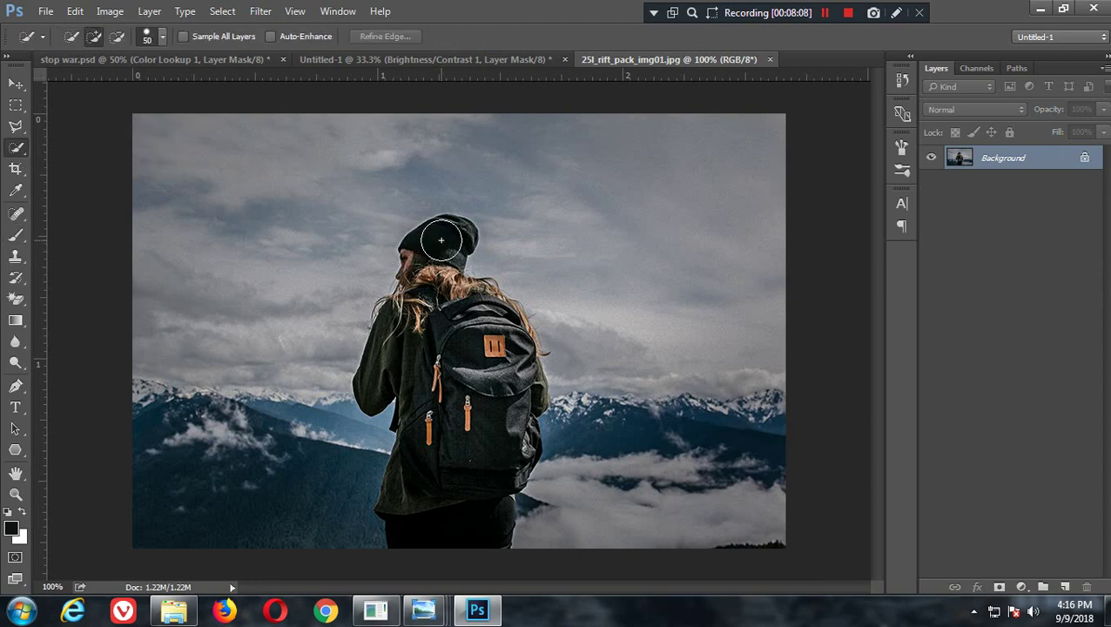
{"action": "left_click_drag", "start_coordinate": [441, 237], "coordinate": [466, 491]}
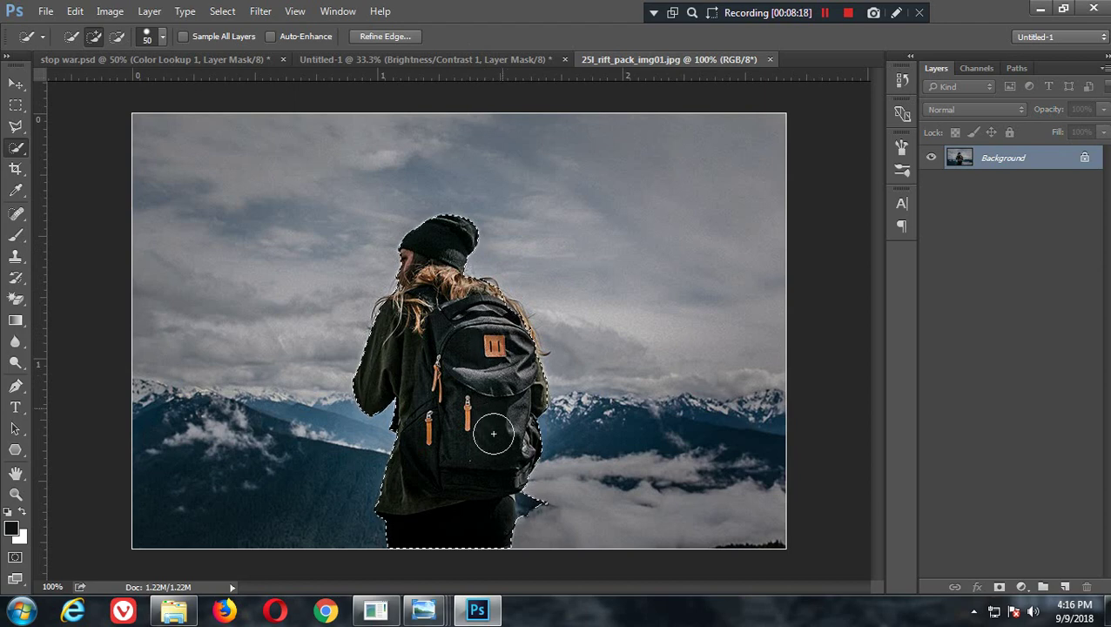
{"action": "key", "text": "alt"}
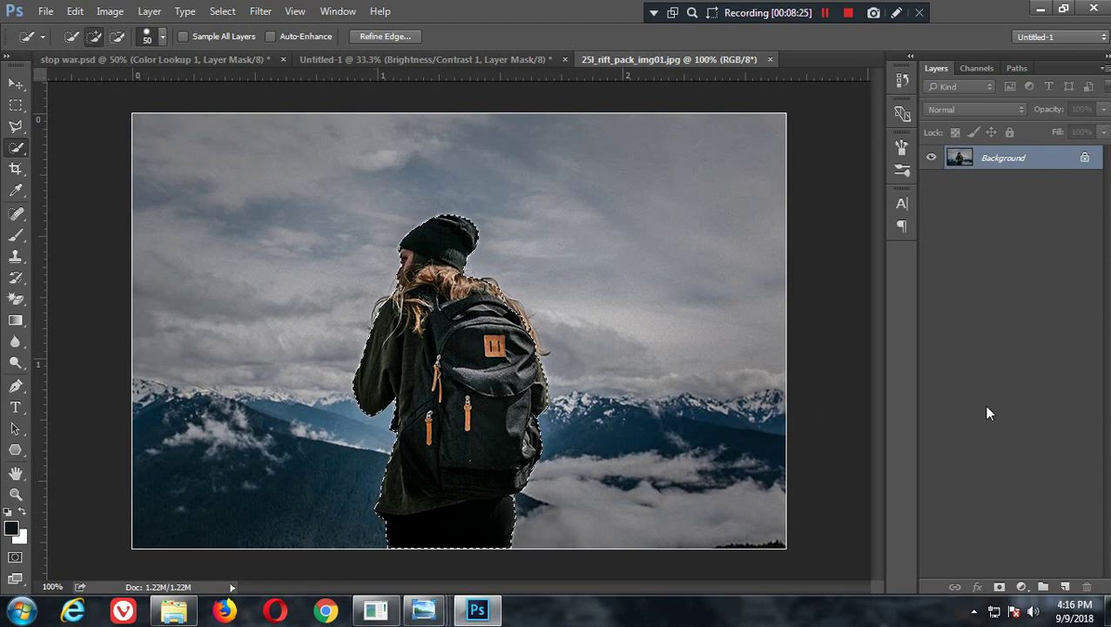
{"action": "left_click", "coordinate": [998, 588]}
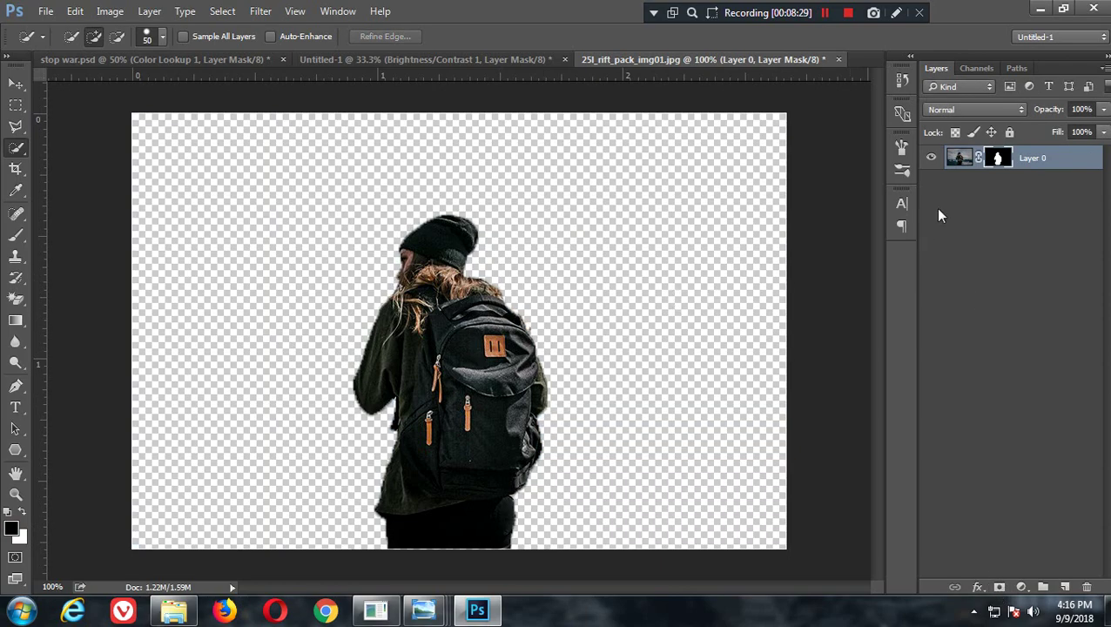
{"action": "right_click", "coordinate": [994, 159]}
Step: Refine the girl's mask around her hair with Smooth 3, Feather 0.2, Contrast 24, Shift Edge -20
{"action": "left_click", "coordinate": [975, 299]}
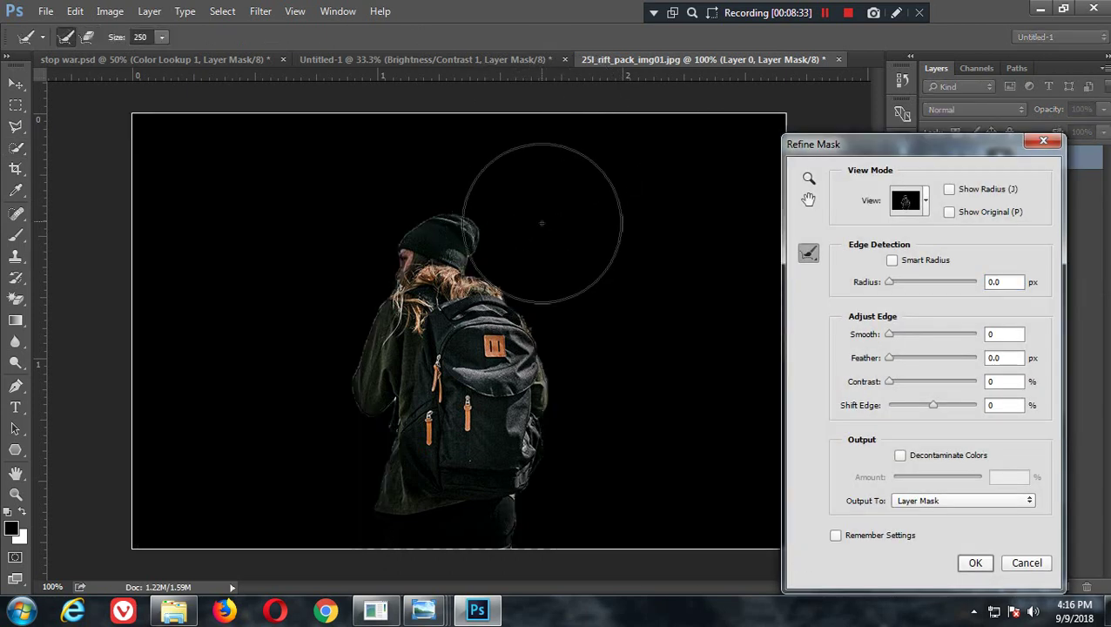
{"action": "key", "text": "bracketleft"}
{"action": "key", "text": "bracketleft"}
{"action": "key", "text": "bracketleft"}
{"action": "key", "text": "bracketleft"}
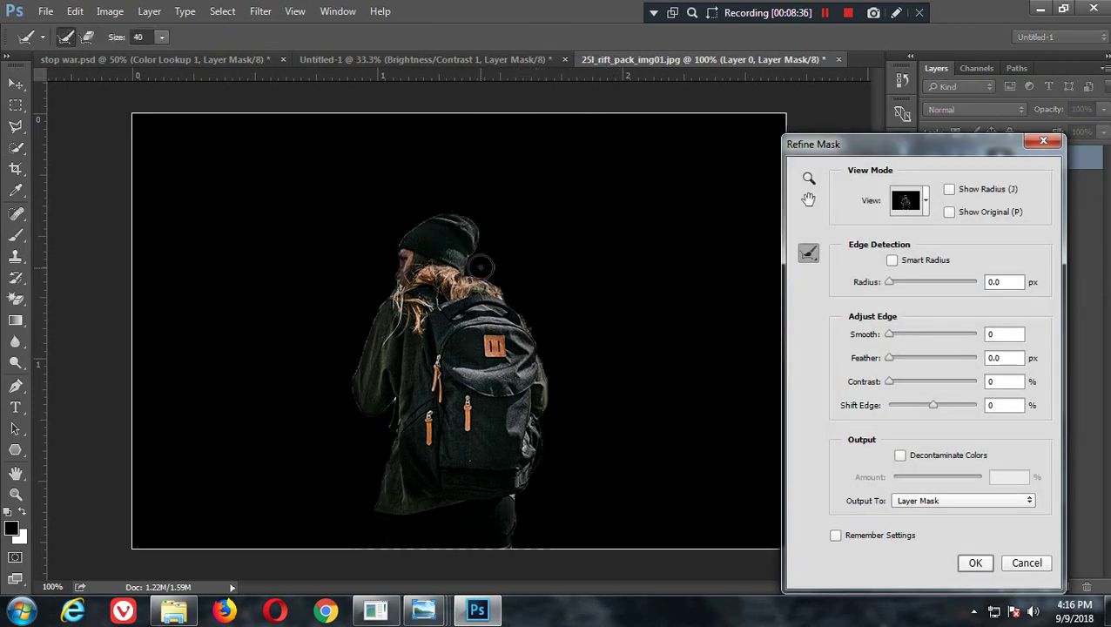
{"action": "mouse_move", "coordinate": [476, 267]}
{"action": "left_mouse_down"}
{"action": "mouse_move", "coordinate": [547, 324]}
{"action": "mouse_move", "coordinate": [505, 279]}
{"action": "left_mouse_up"}
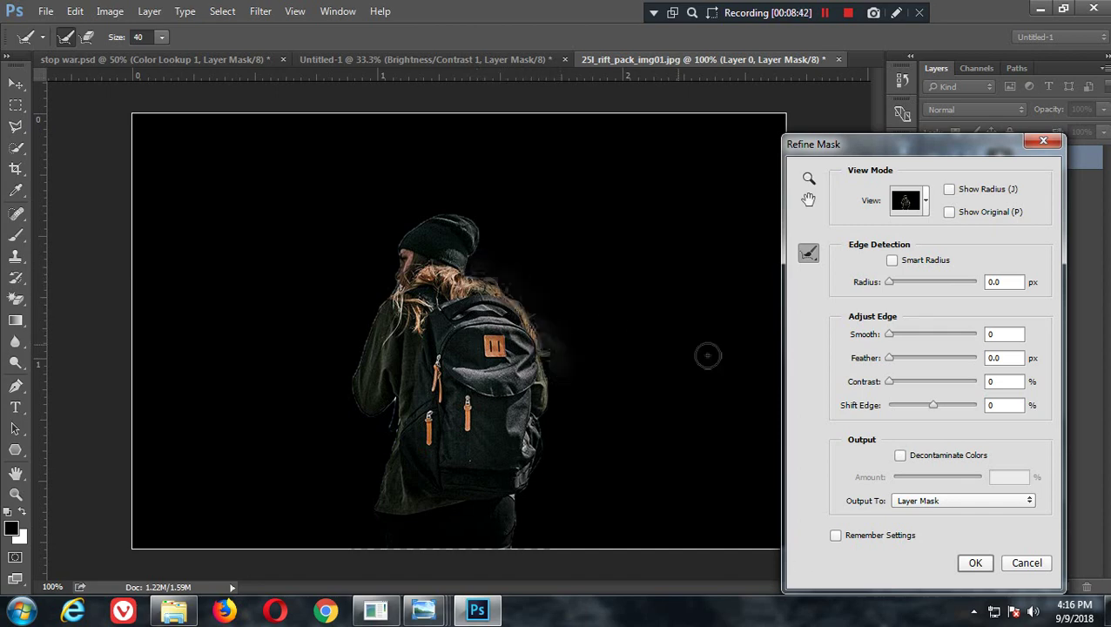
{"action": "left_click_drag", "start_coordinate": [871, 155], "coordinate": [731, 137]}
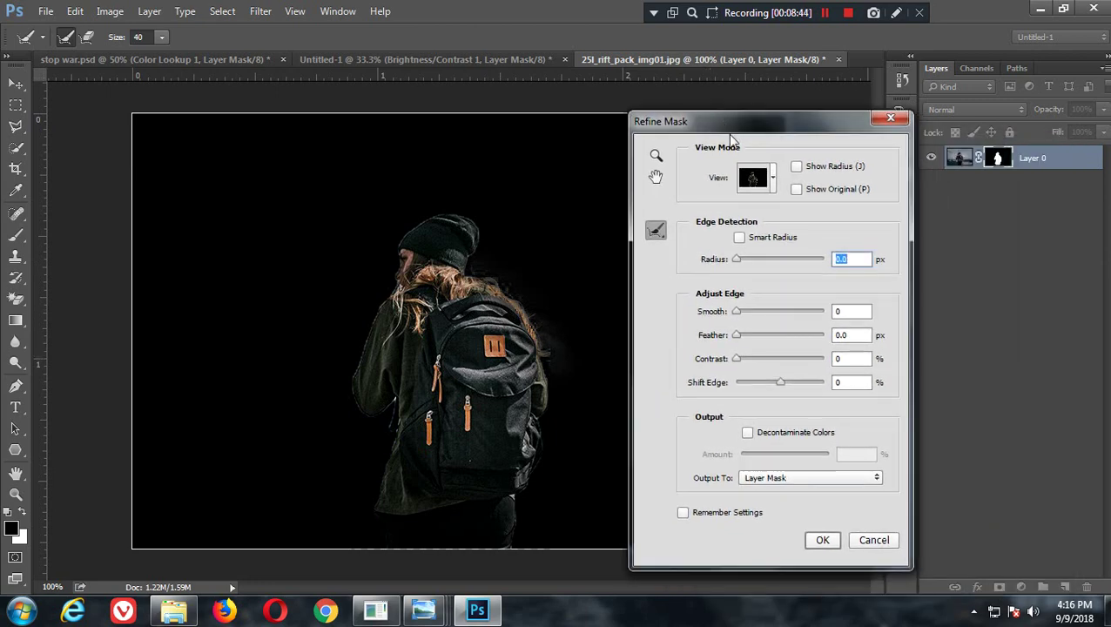
{"action": "left_click", "coordinate": [774, 386]}
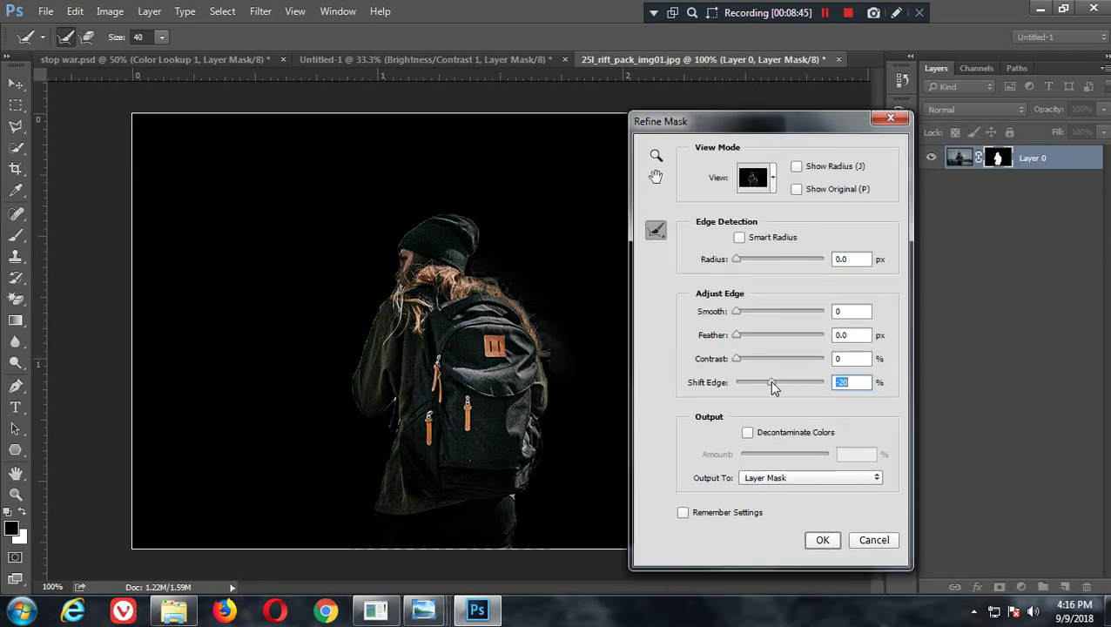
{"action": "left_click", "coordinate": [742, 313]}
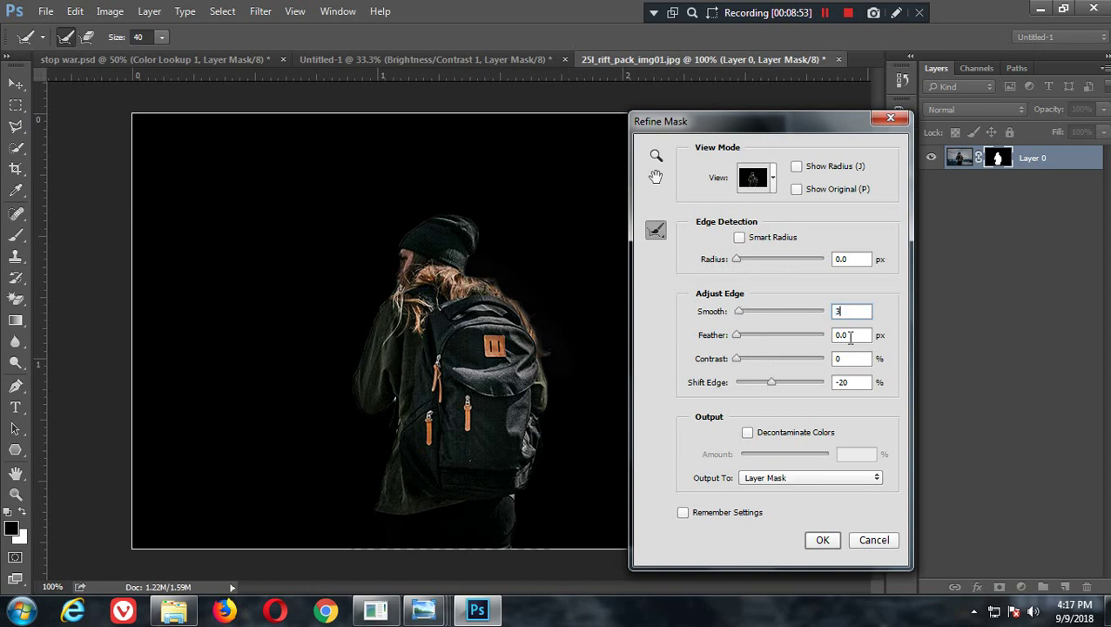
{"action": "left_click", "coordinate": [851, 336]}
{"action": "type", "text": "0.2"}
{"action": "left_click", "coordinate": [751, 356]}
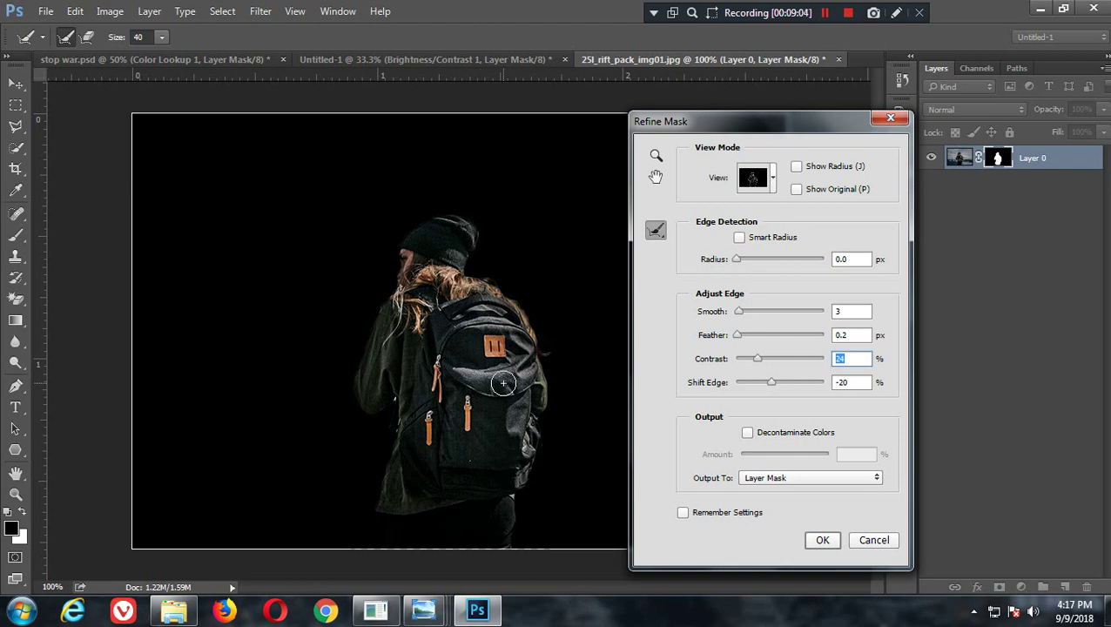
{"action": "left_click", "coordinate": [818, 540]}
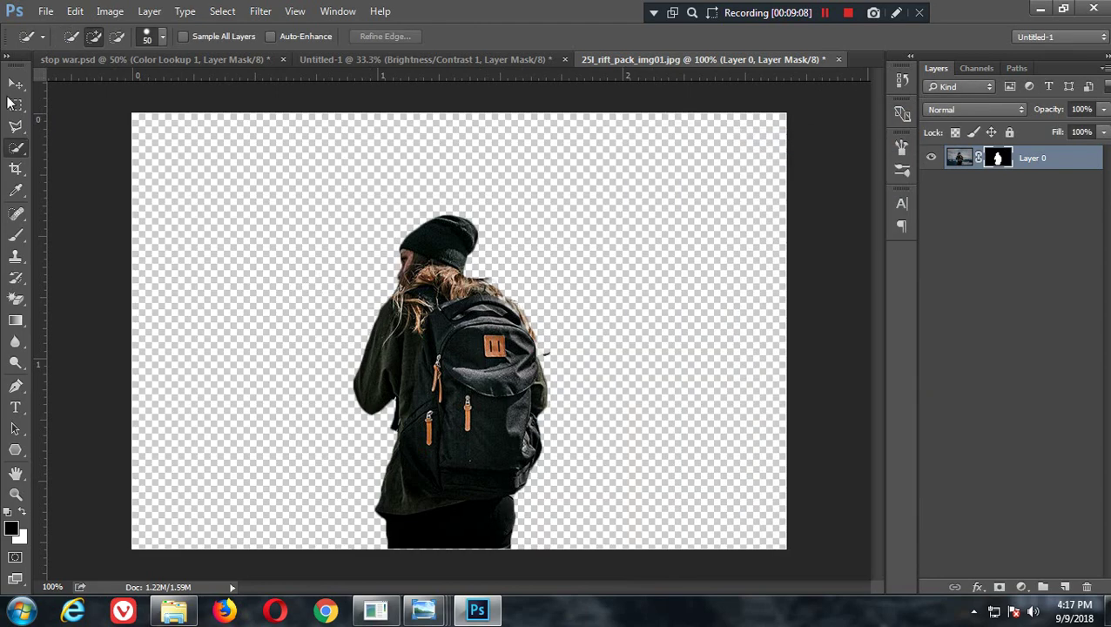
{"action": "left_click", "coordinate": [15, 83]}
Step: Drag the cut-out girl into the street scene, flip her horizontally and scale her up
{"action": "mouse_move", "coordinate": [459, 315]}
{"action": "left_mouse_down"}
{"action": "mouse_move", "coordinate": [303, 90]}
{"action": "mouse_move", "coordinate": [350, 69]}
{"action": "mouse_move", "coordinate": [536, 354]}
{"action": "mouse_move", "coordinate": [516, 418]}
{"action": "mouse_move", "coordinate": [521, 441]}
{"action": "left_mouse_up"}
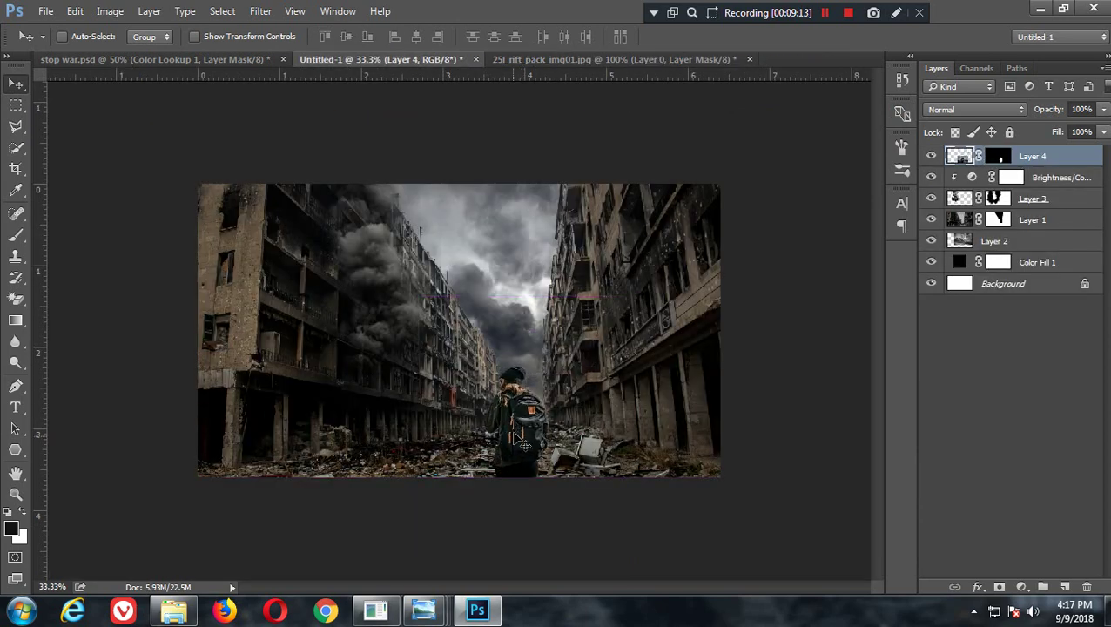
{"action": "key", "text": "ctrl+t"}
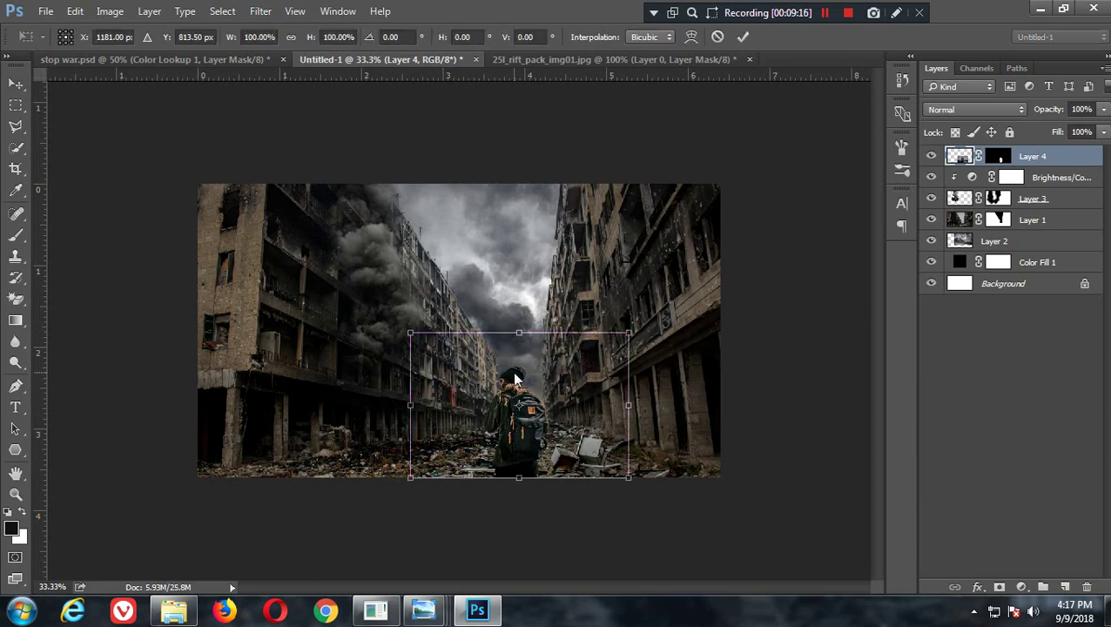
{"action": "right_click", "coordinate": [516, 377]}
{"action": "left_click", "coordinate": [594, 345]}
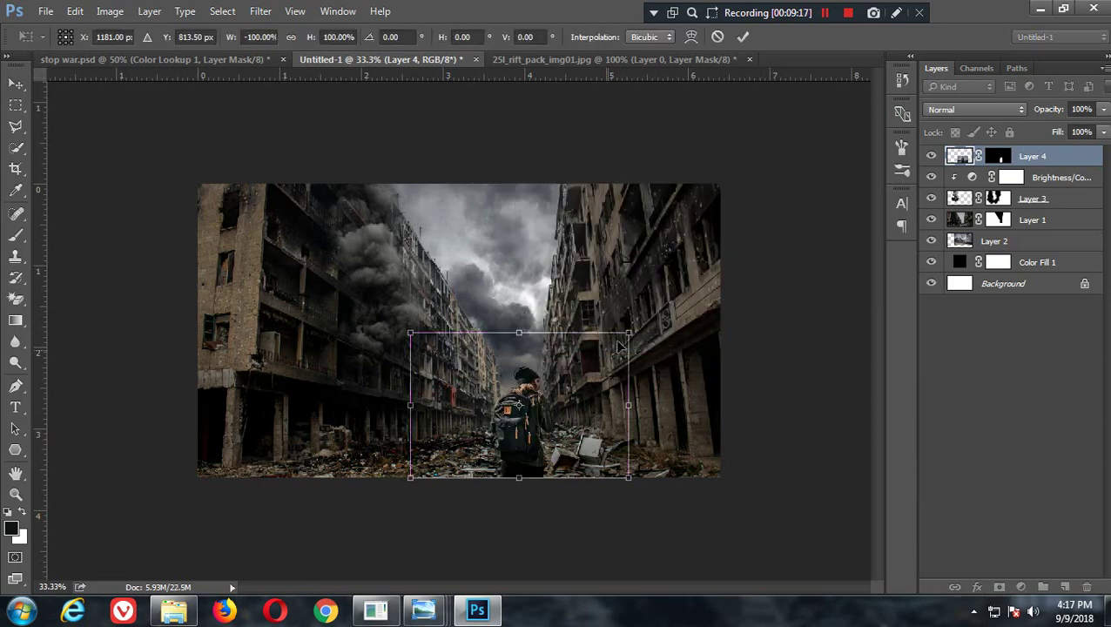
{"action": "left_click_drag", "start_coordinate": [625, 334], "coordinate": [694, 283]}
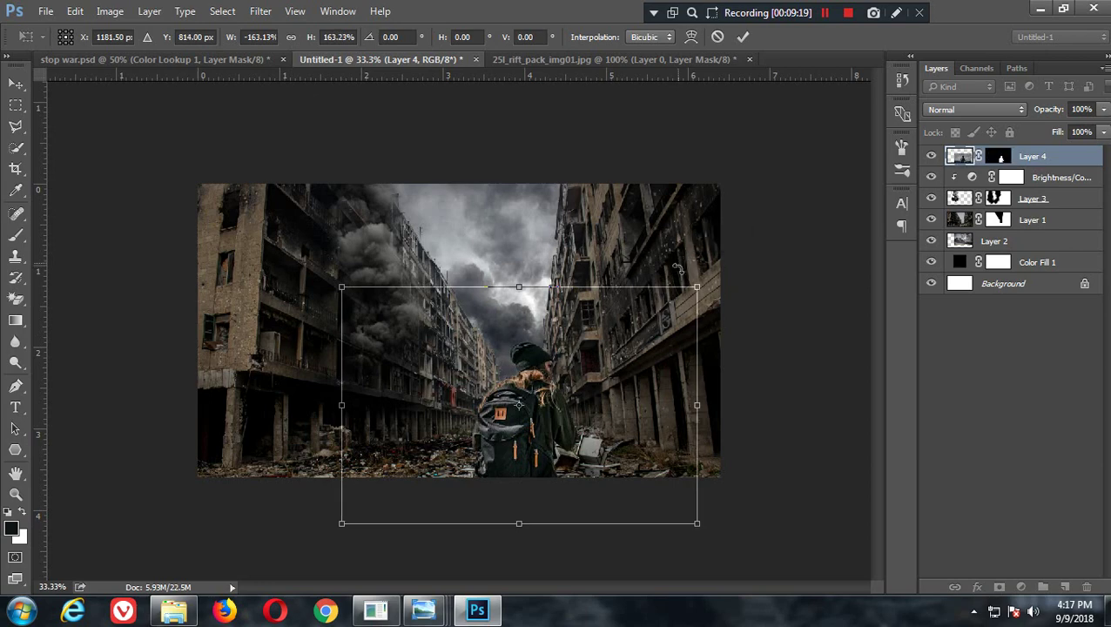
Step: Fine-tune the girl's size and position at the image's bottom edge, then commit the transform
{"action": "left_click_drag", "start_coordinate": [565, 405], "coordinate": [542, 415]}
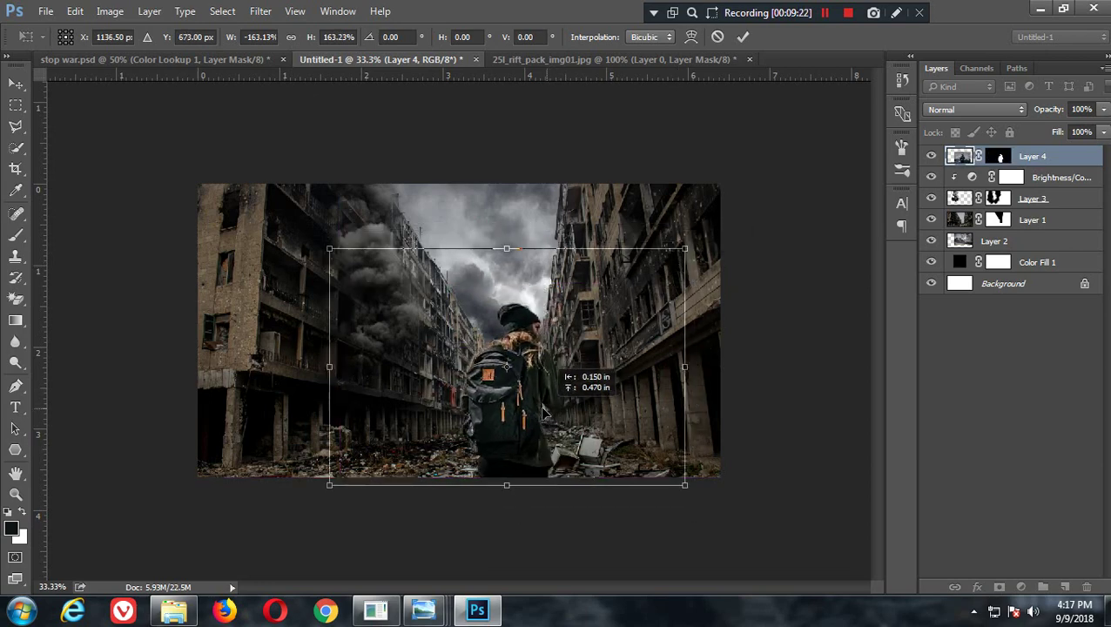
{"action": "left_click_drag", "start_coordinate": [541, 414], "coordinate": [541, 402]}
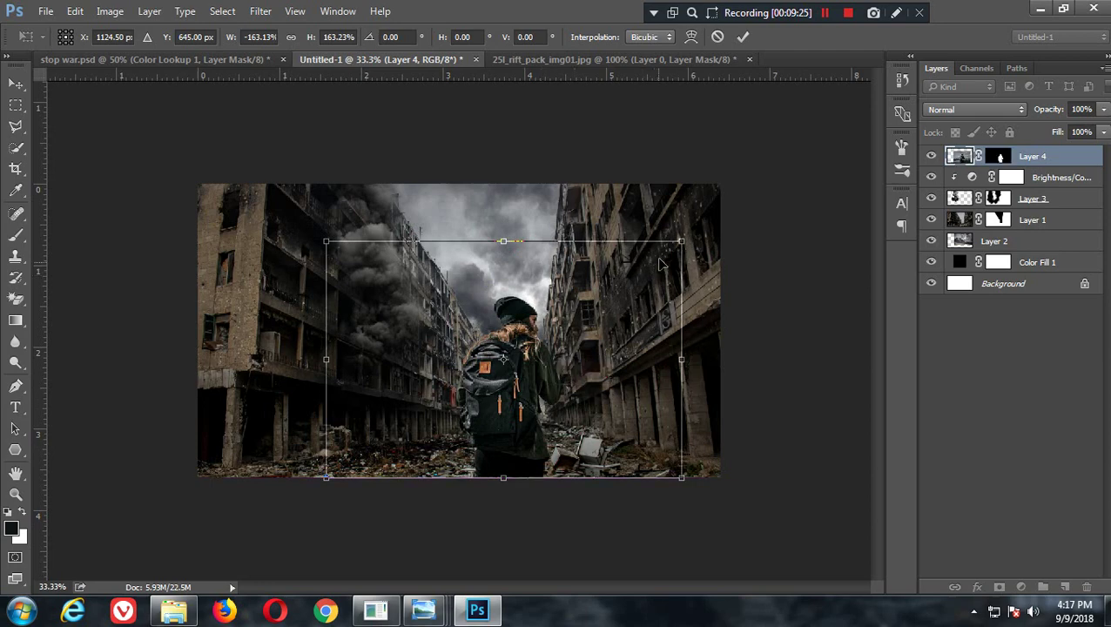
{"action": "left_click_drag", "start_coordinate": [681, 241], "coordinate": [671, 251]}
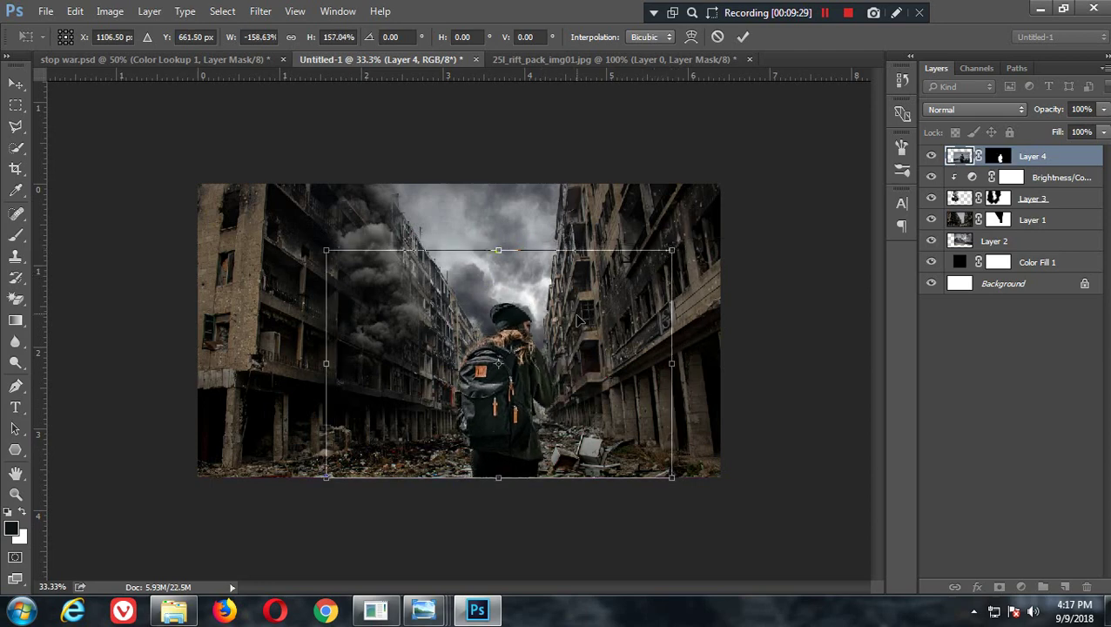
{"action": "left_click_drag", "start_coordinate": [575, 319], "coordinate": [591, 314]}
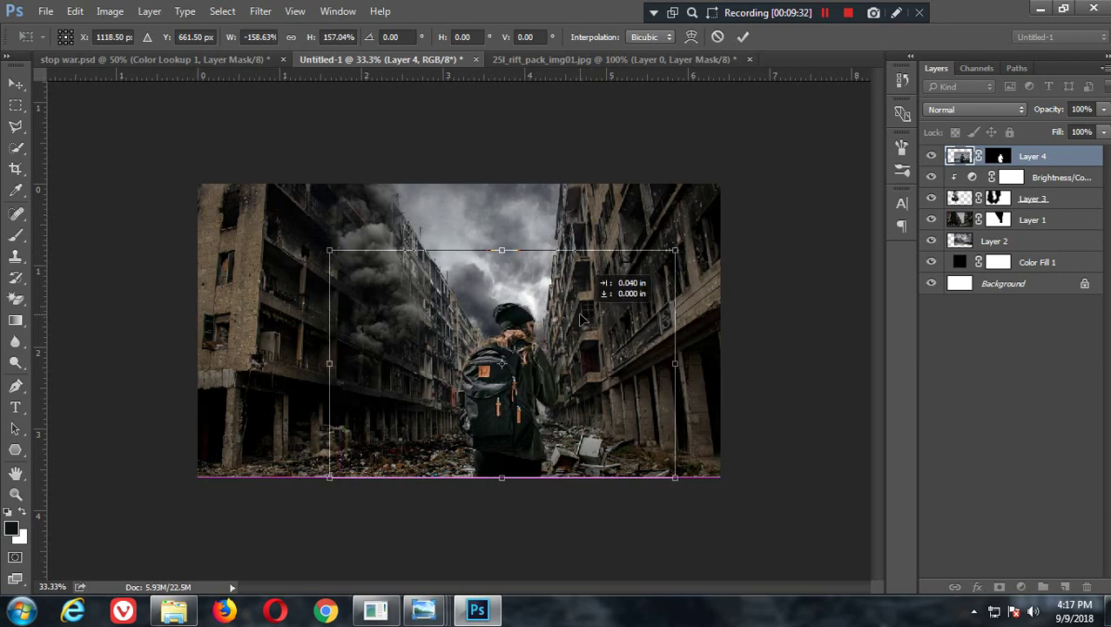
{"action": "left_click_drag", "start_coordinate": [584, 318], "coordinate": [595, 281]}
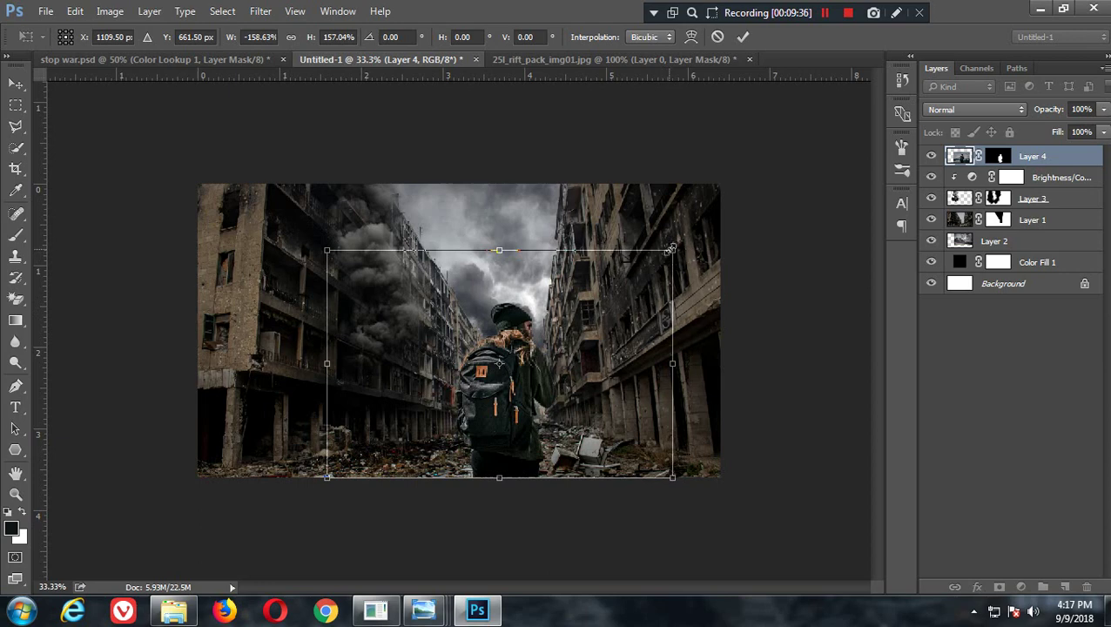
{"action": "left_click_drag", "start_coordinate": [670, 250], "coordinate": [657, 264]}
{"action": "left_click_drag", "start_coordinate": [599, 332], "coordinate": [600, 336]}
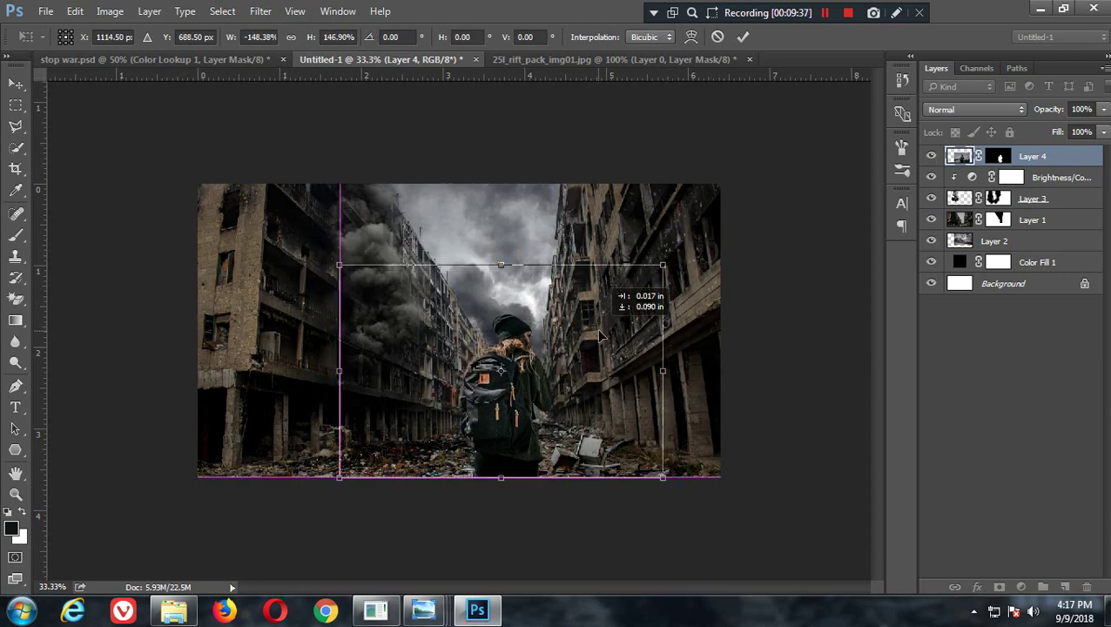
{"action": "key", "text": "Return"}
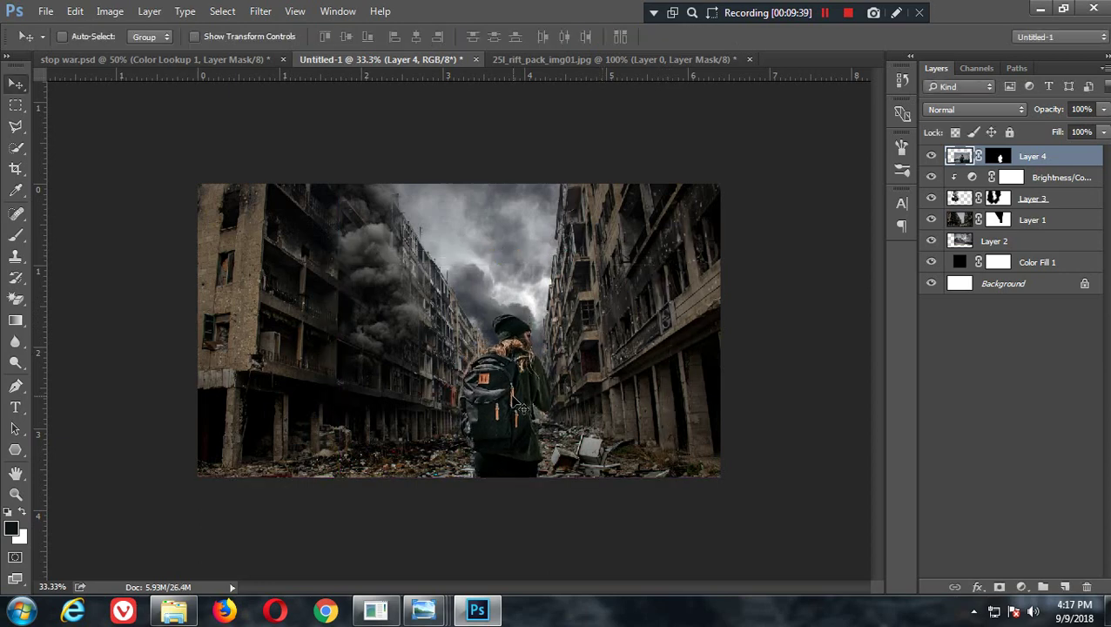
Step: Fit the composite on screen, then zoom the view out to 50%
{"action": "left_click", "coordinate": [520, 406]}
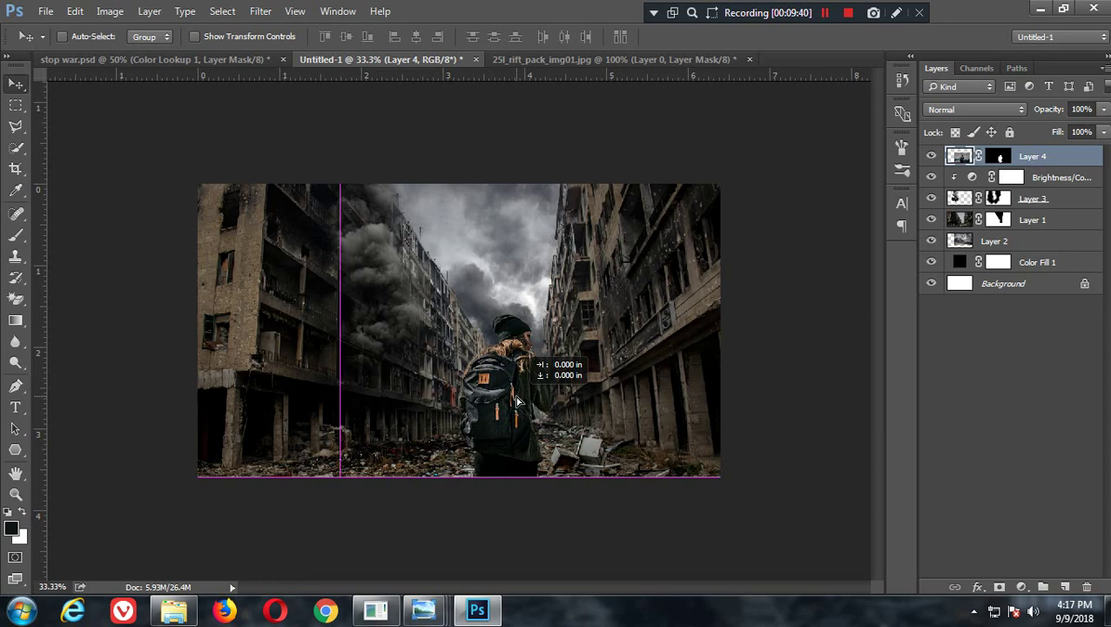
{"action": "left_click", "coordinate": [17, 496]}
{"action": "left_click", "coordinate": [505, 417]}
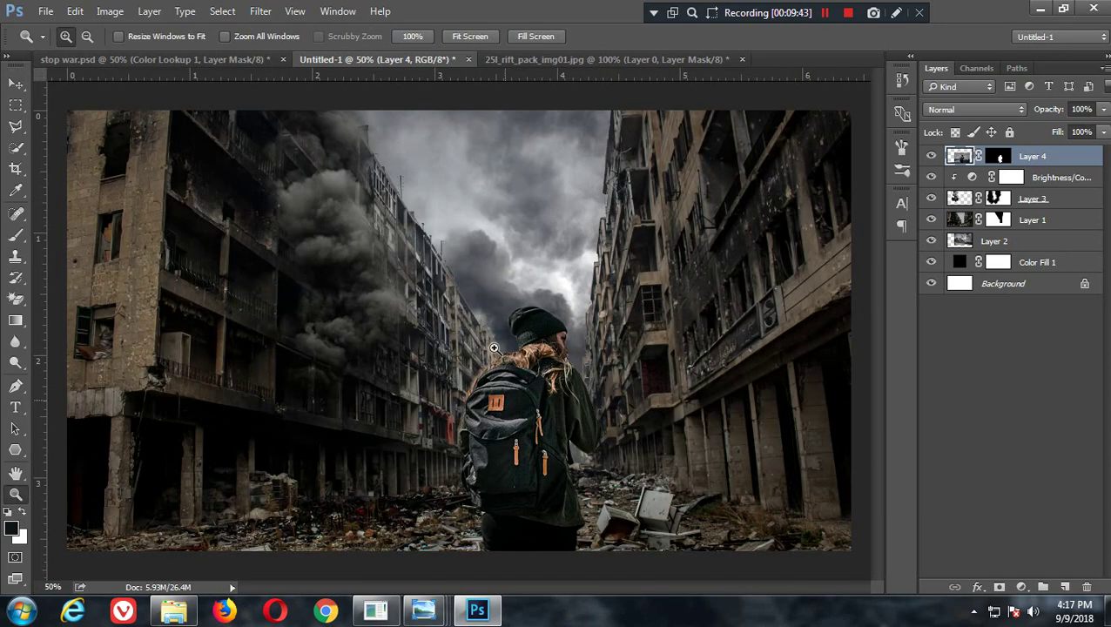
{"action": "right_click", "coordinate": [484, 296]}
{"action": "left_click", "coordinate": [497, 305]}
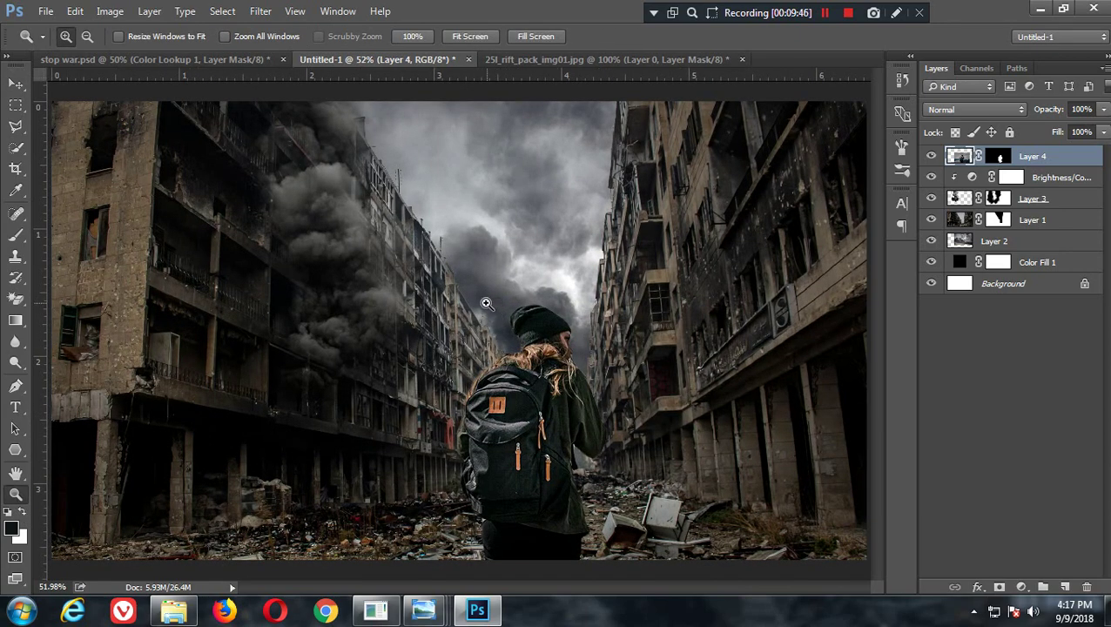
{"action": "right_click", "coordinate": [487, 303]}
{"action": "left_click", "coordinate": [552, 410]}
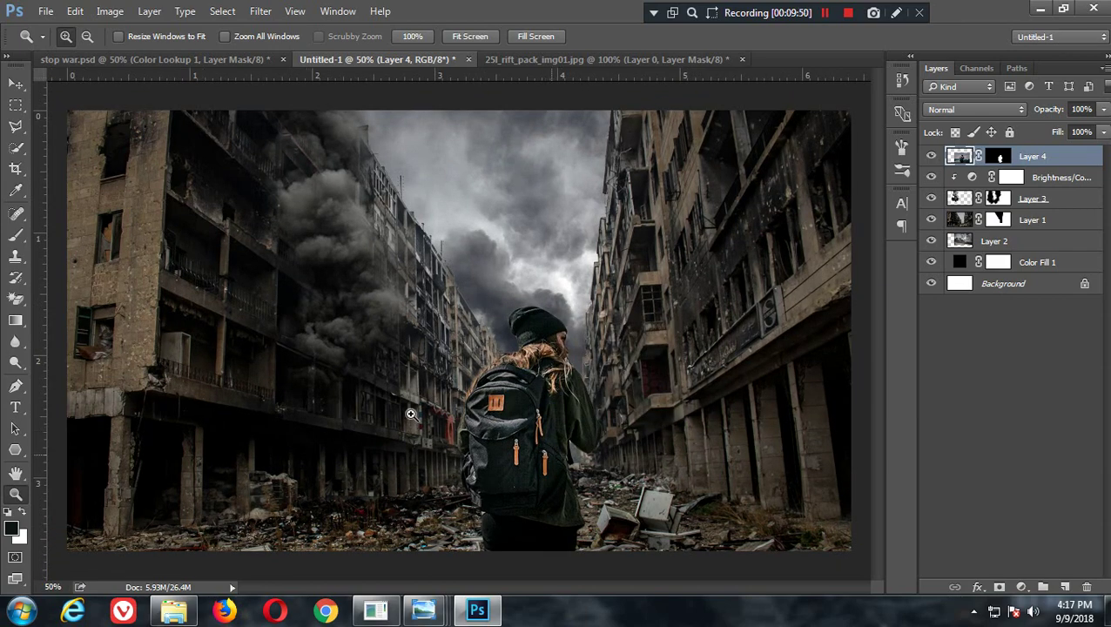
Step: Enlarge the girl to about 106% and nudge her down so her feet meet the bottom edge
{"action": "left_click", "coordinate": [15, 85]}
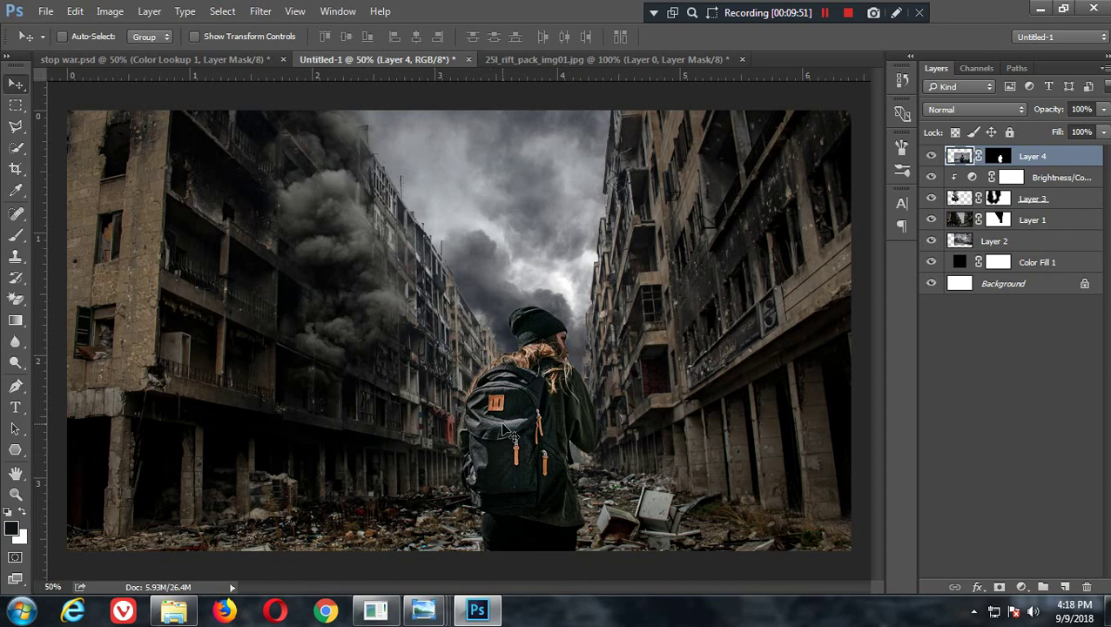
{"action": "mouse_move", "coordinate": [505, 427]}
{"action": "left_mouse_down"}
{"action": "mouse_move", "coordinate": [532, 426]}
{"action": "mouse_move", "coordinate": [514, 425]}
{"action": "left_mouse_up"}
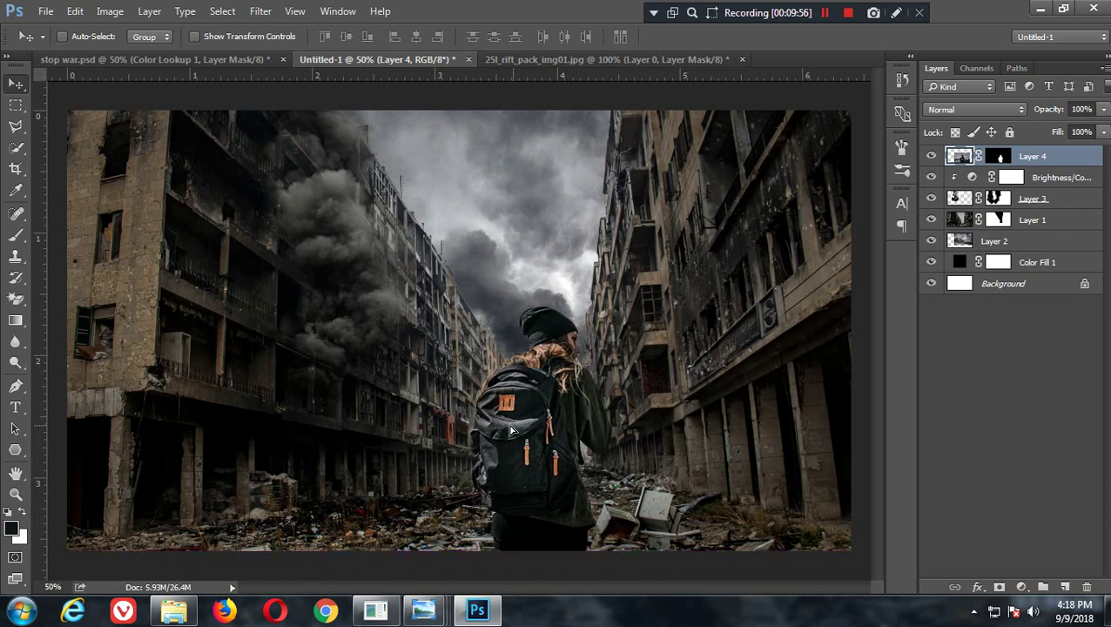
{"action": "left_click_drag", "start_coordinate": [514, 426], "coordinate": [503, 426]}
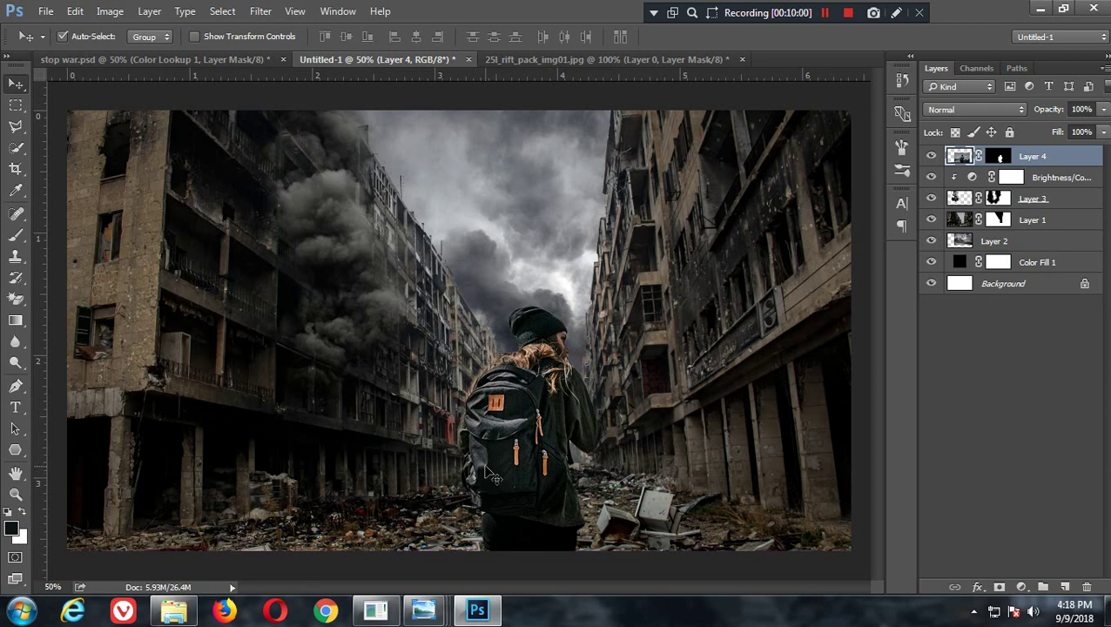
{"action": "key", "text": "ctrl+t"}
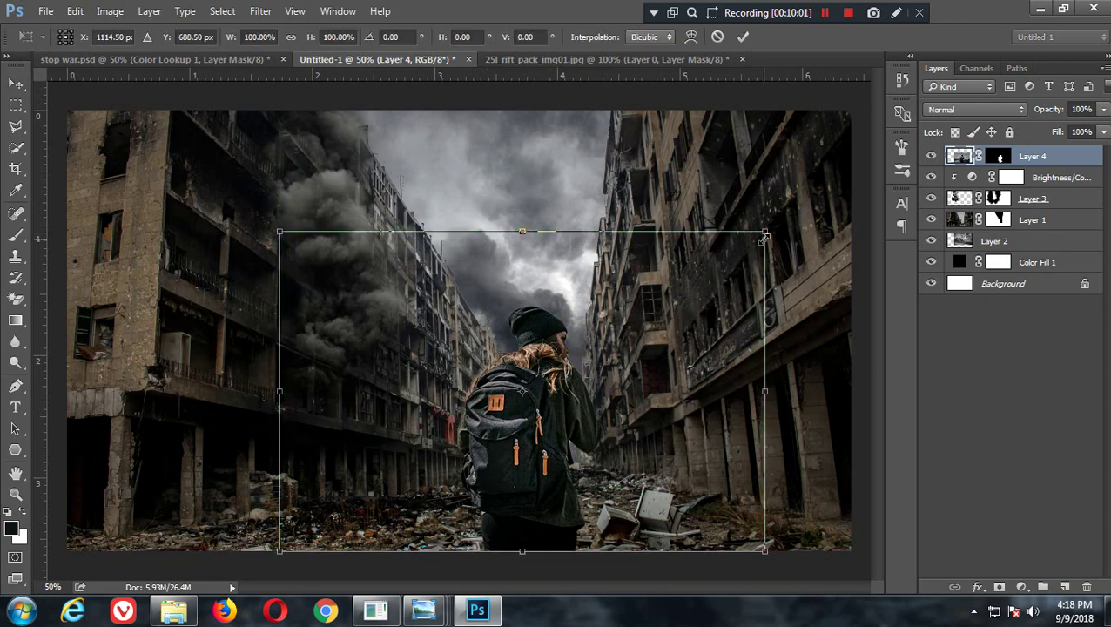
{"action": "left_click_drag", "start_coordinate": [764, 233], "coordinate": [789, 240]}
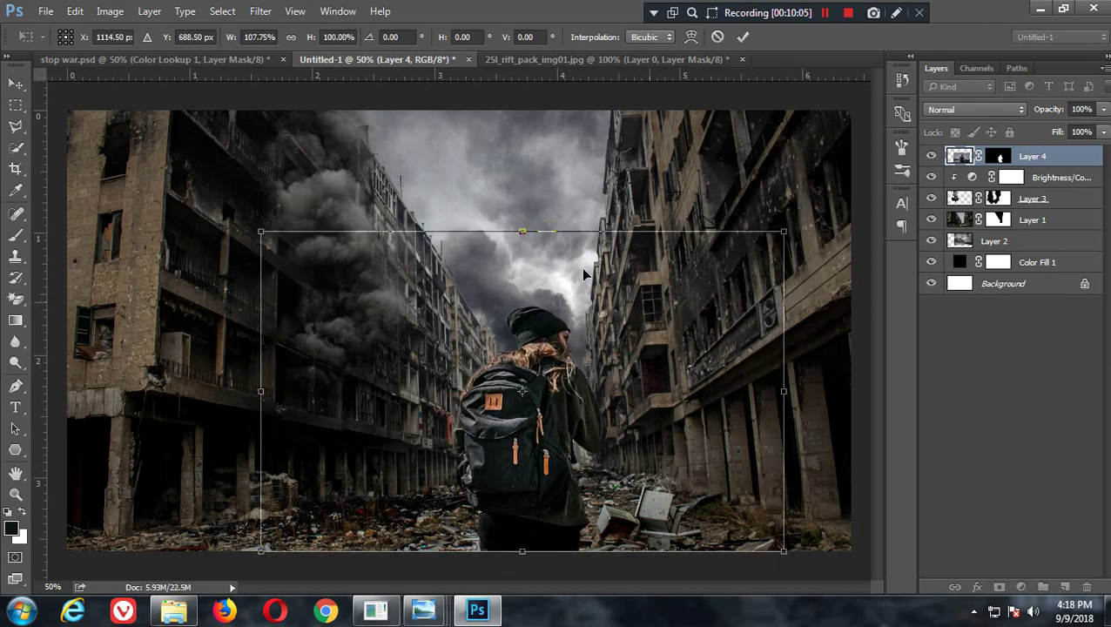
{"action": "left_click", "coordinate": [718, 37]}
{"action": "key", "text": "ctrl+t"}
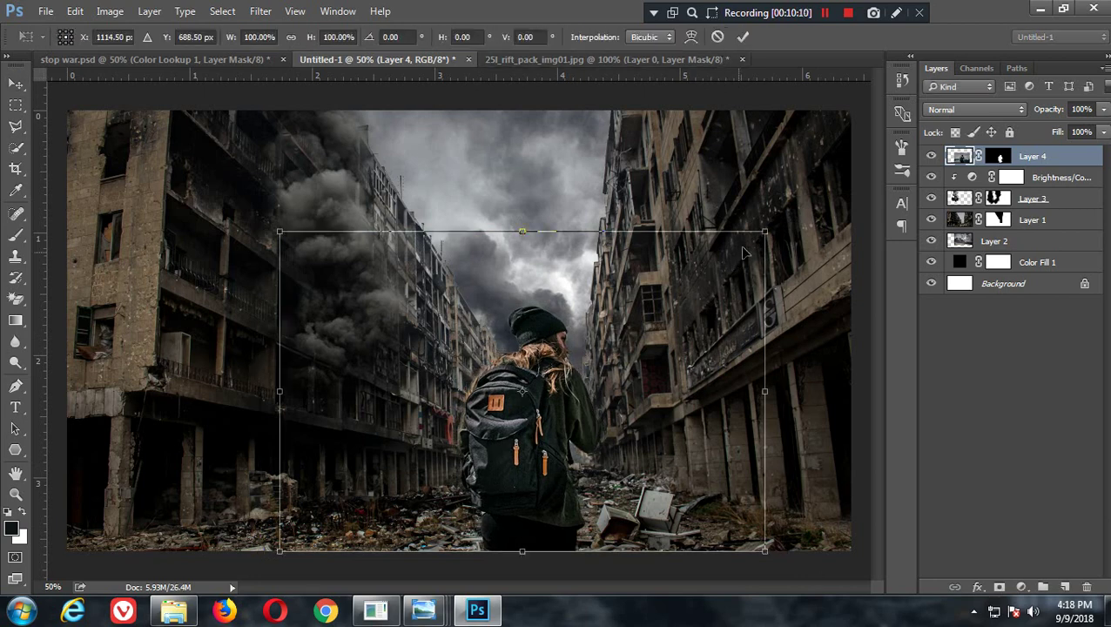
{"action": "left_click_drag", "start_coordinate": [767, 230], "coordinate": [778, 223]}
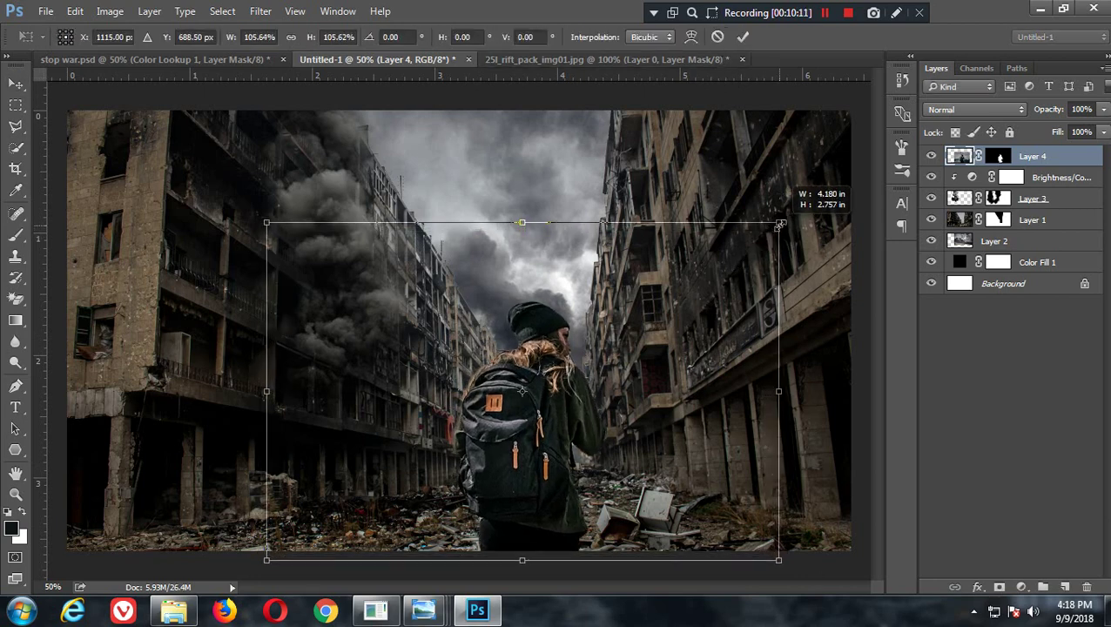
{"action": "key", "text": "Return"}
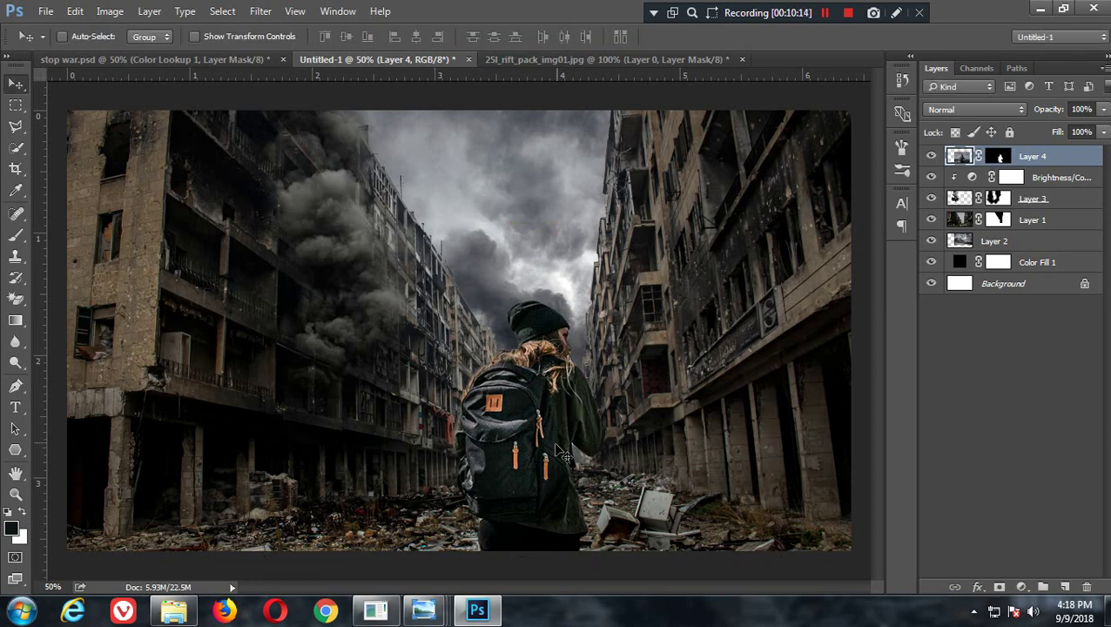
{"action": "left_click_drag", "start_coordinate": [550, 442], "coordinate": [552, 451]}
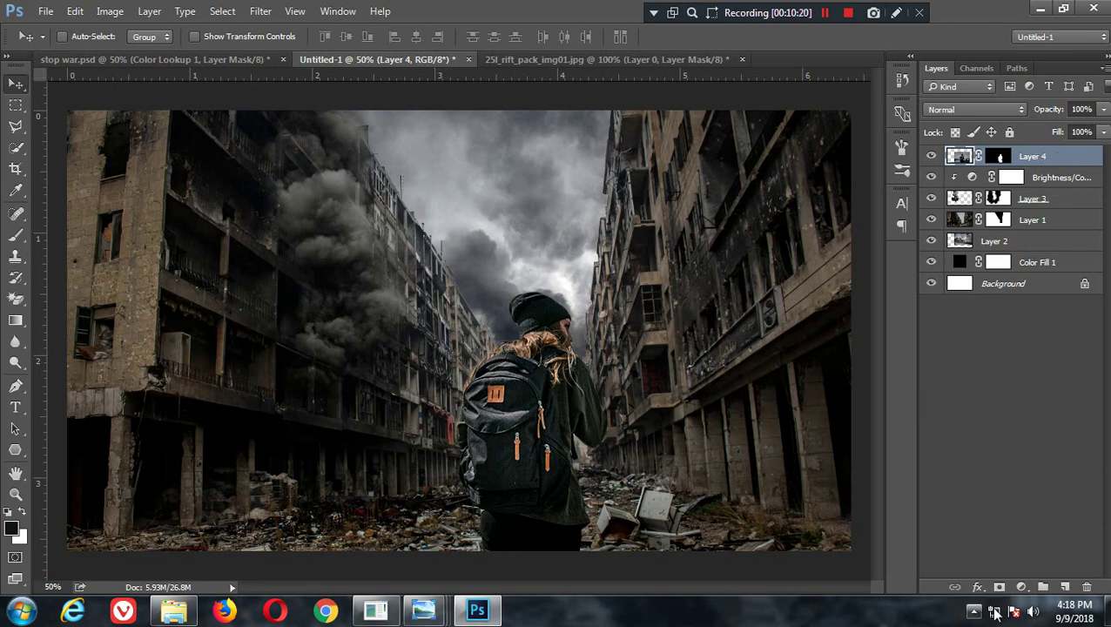
Step: Add a Brightness/Contrast layer clipped to Layer 4 with Contrast -50 and Brightness -27
{"action": "left_click", "coordinate": [1021, 588]}
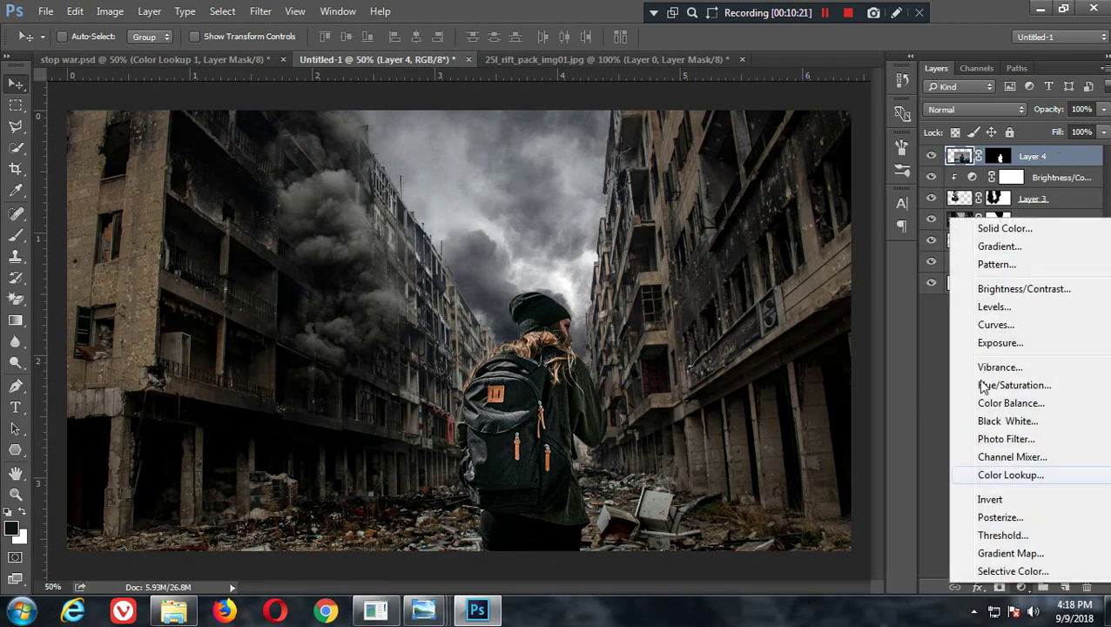
{"action": "left_click", "coordinate": [990, 291]}
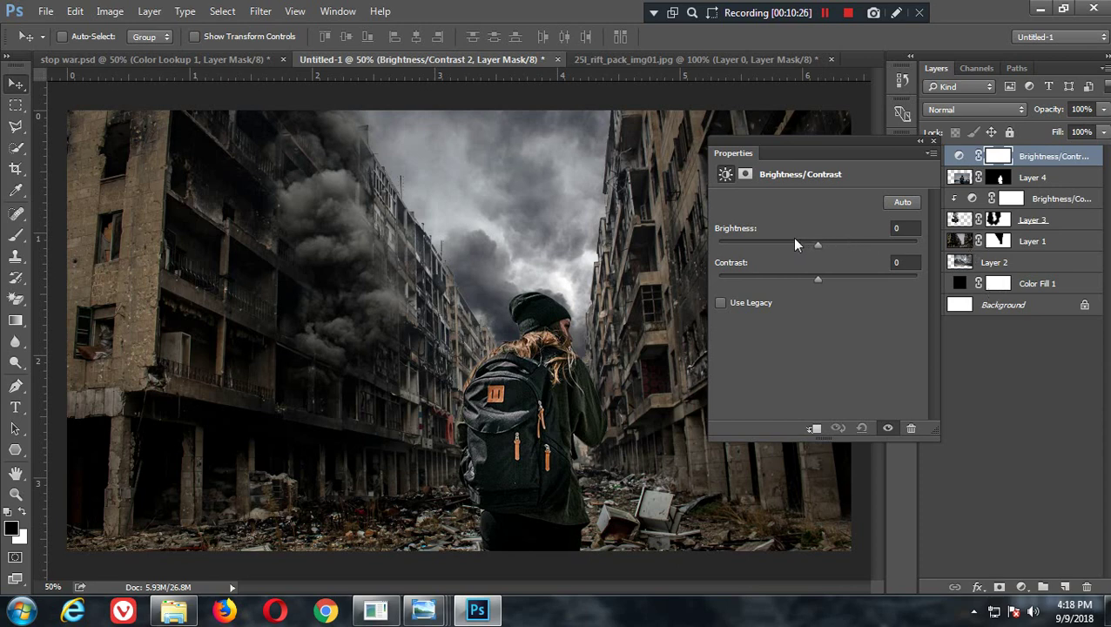
{"action": "left_click", "coordinate": [814, 429]}
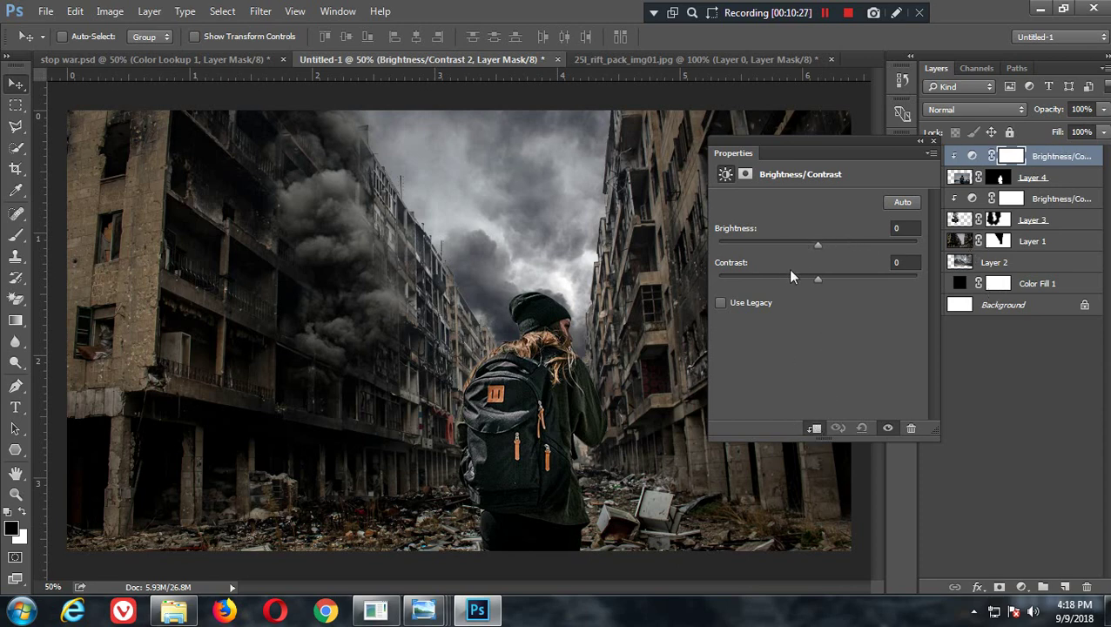
{"action": "left_click", "coordinate": [801, 245]}
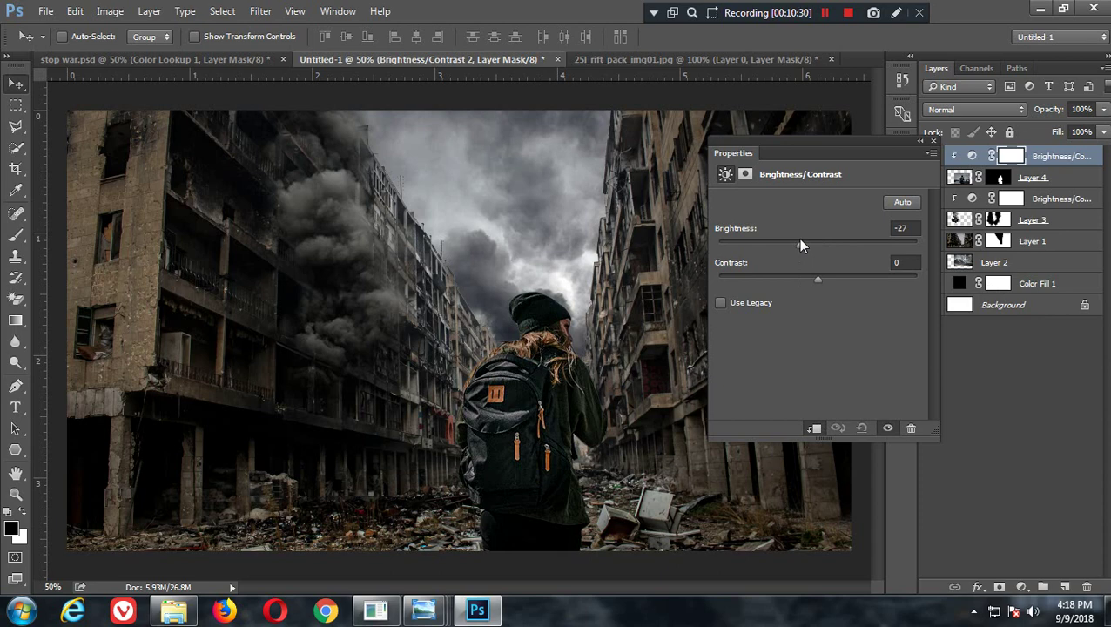
{"action": "left_click_drag", "start_coordinate": [801, 245], "coordinate": [802, 245]}
{"action": "left_click_drag", "start_coordinate": [801, 281], "coordinate": [719, 280]}
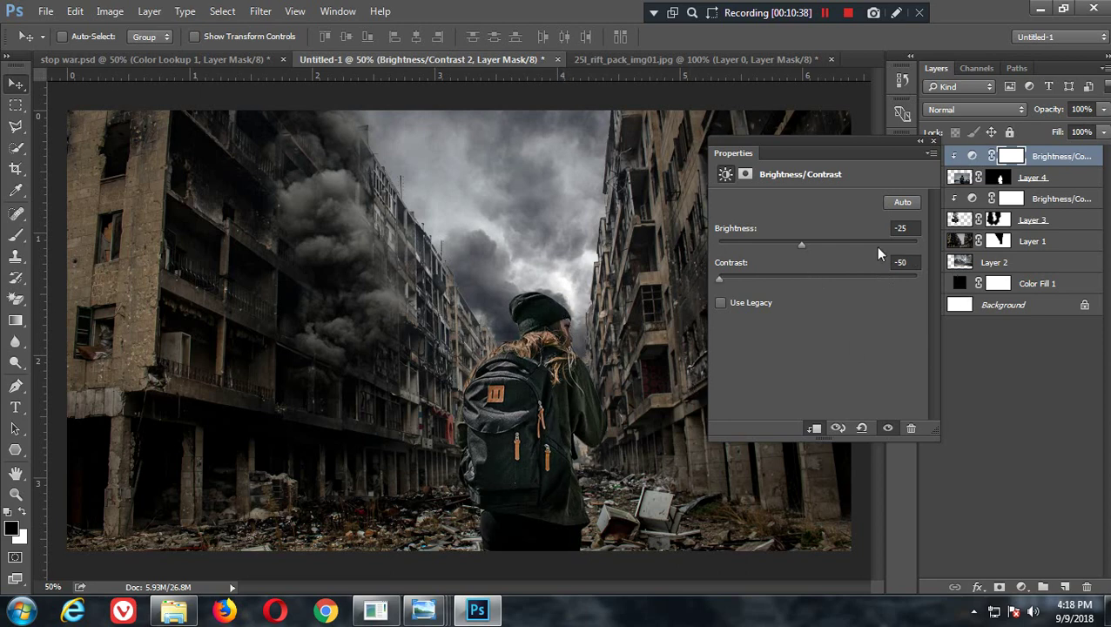
{"action": "mouse_move", "coordinate": [802, 246]}
{"action": "left_mouse_down"}
{"action": "mouse_move", "coordinate": [832, 248]}
{"action": "mouse_move", "coordinate": [760, 249]}
{"action": "mouse_move", "coordinate": [800, 251]}
{"action": "left_mouse_up"}
{"action": "left_click", "coordinate": [932, 140]}
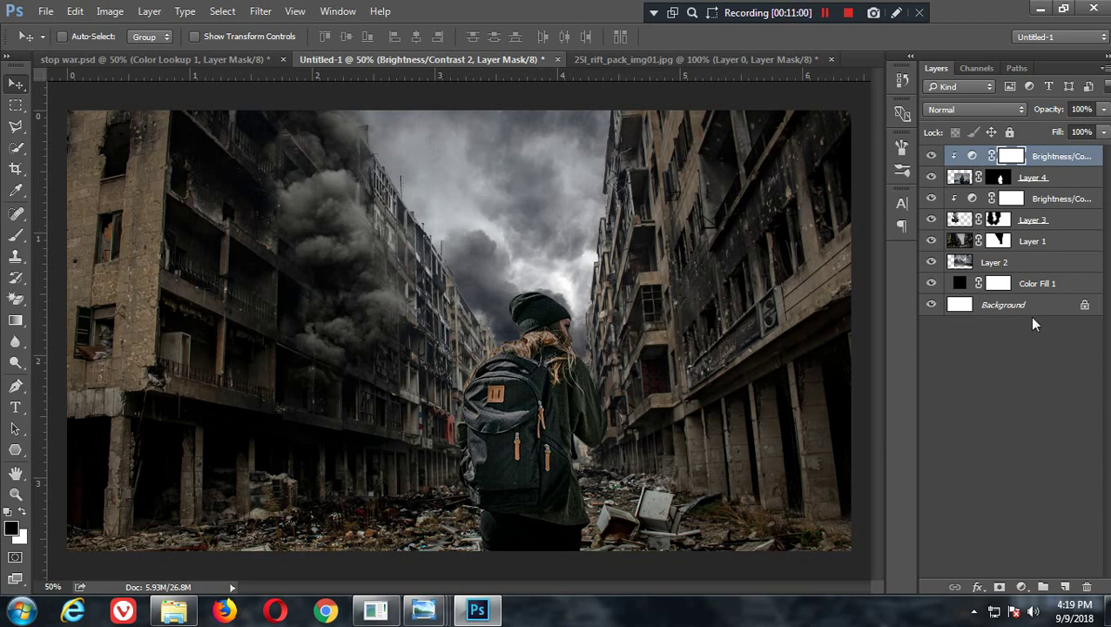
{"action": "mouse_move", "coordinate": [424, 610]}
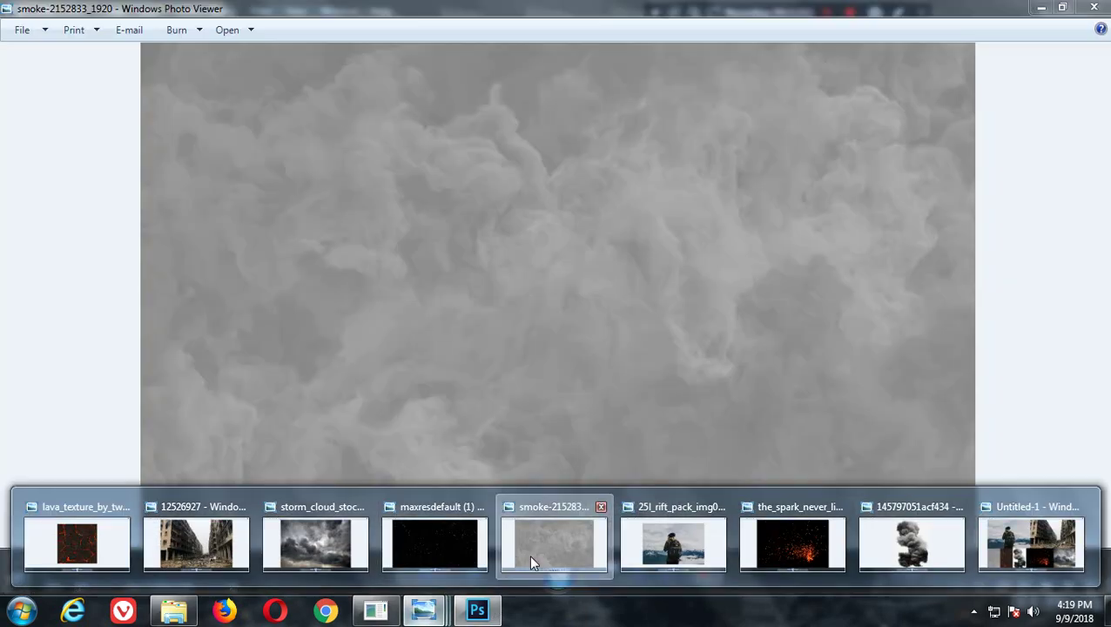
Step: Open the smoke image from the photo viewer as a Photoshop document
{"action": "left_click", "coordinate": [533, 563]}
{"action": "right_click", "coordinate": [531, 252]}
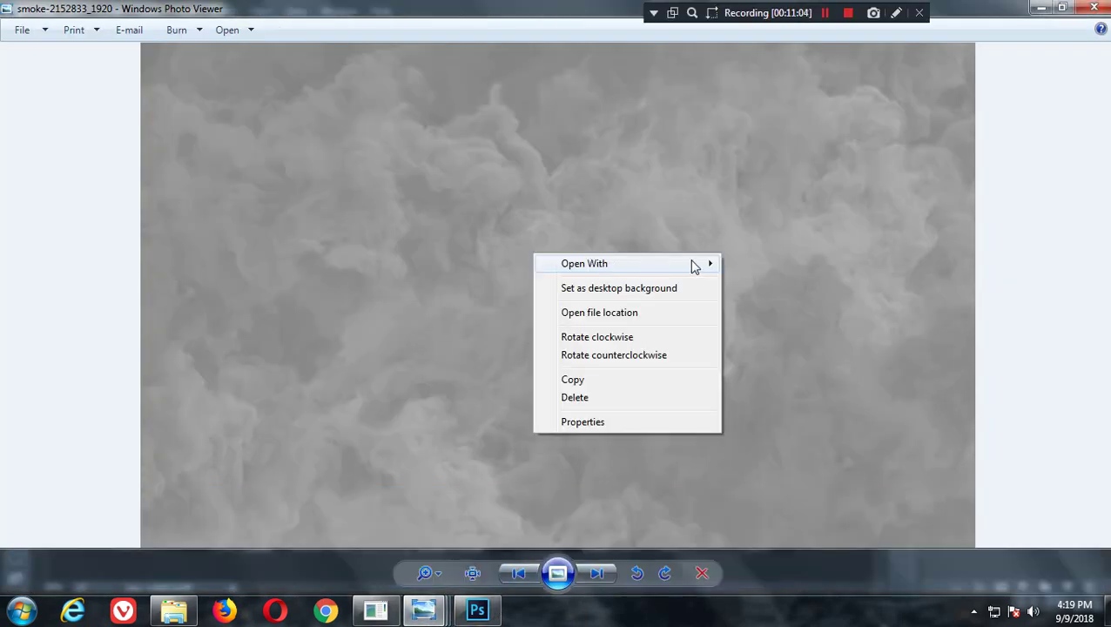
{"action": "left_click", "coordinate": [738, 284]}
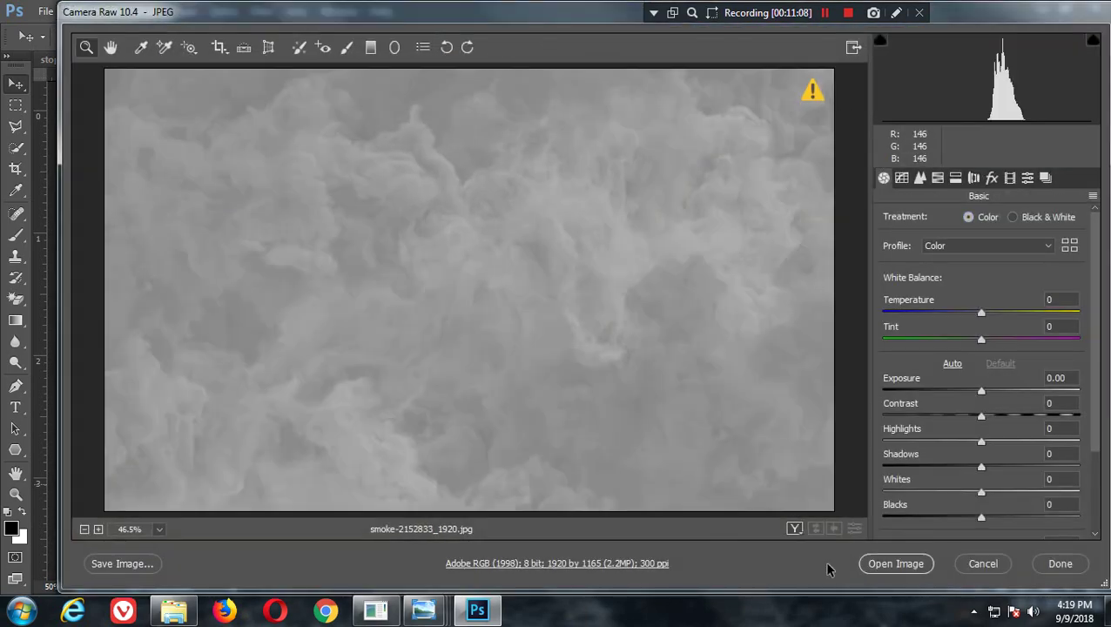
{"action": "left_click", "coordinate": [893, 563]}
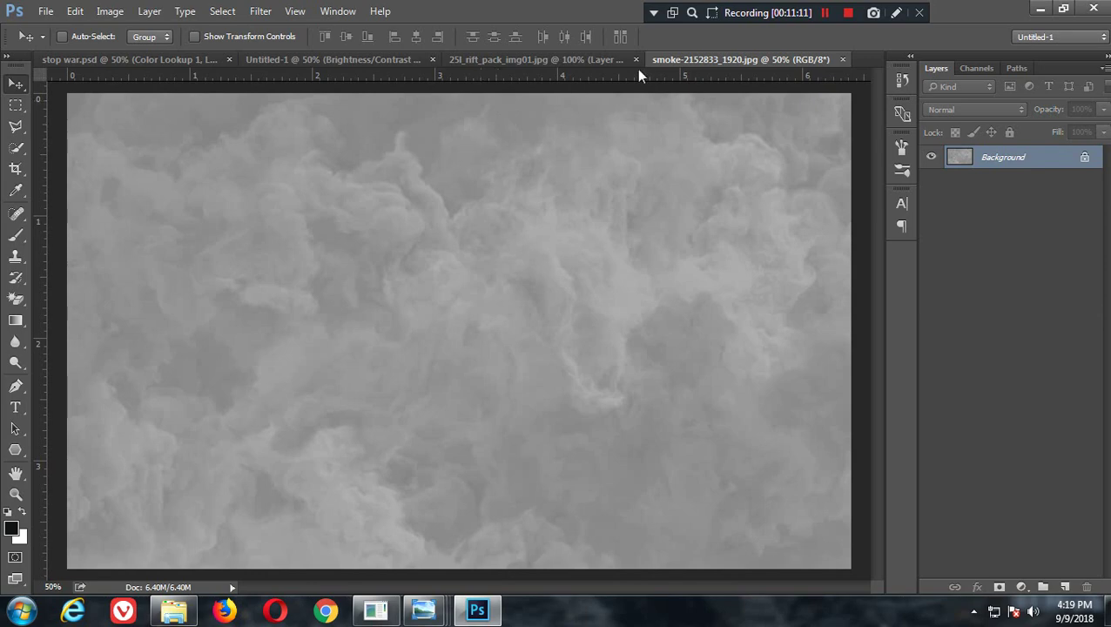
Step: Close the backpack girl image without saving and place the smoke texture into Untitled-1 as Layer 5
{"action": "left_click", "coordinate": [637, 60]}
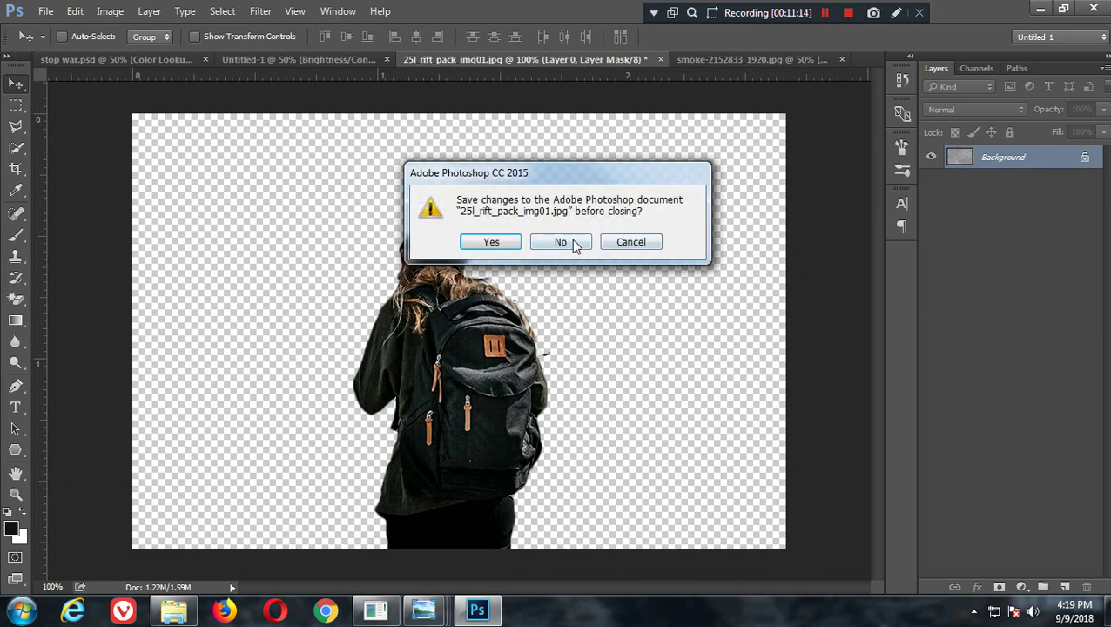
{"action": "left_click", "coordinate": [564, 241]}
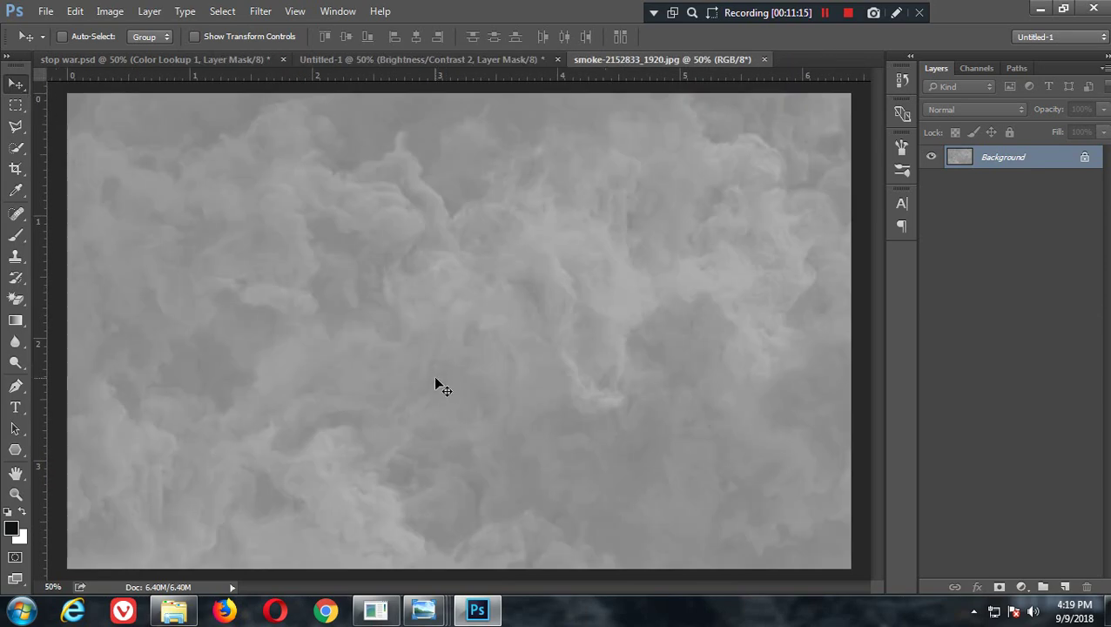
{"action": "left_click", "coordinate": [407, 59]}
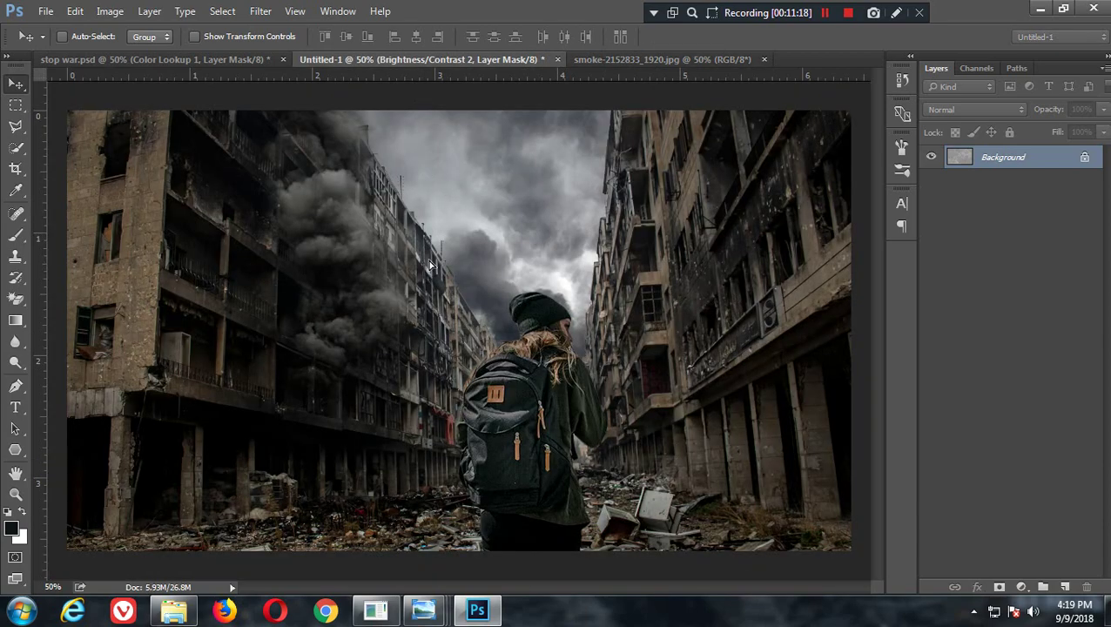
{"action": "key", "text": "ctrl+v"}
{"action": "mouse_move", "coordinate": [430, 265]}
{"action": "left_mouse_down"}
{"action": "mouse_move", "coordinate": [443, 342]}
{"action": "mouse_move", "coordinate": [383, 390]}
{"action": "left_mouse_up"}
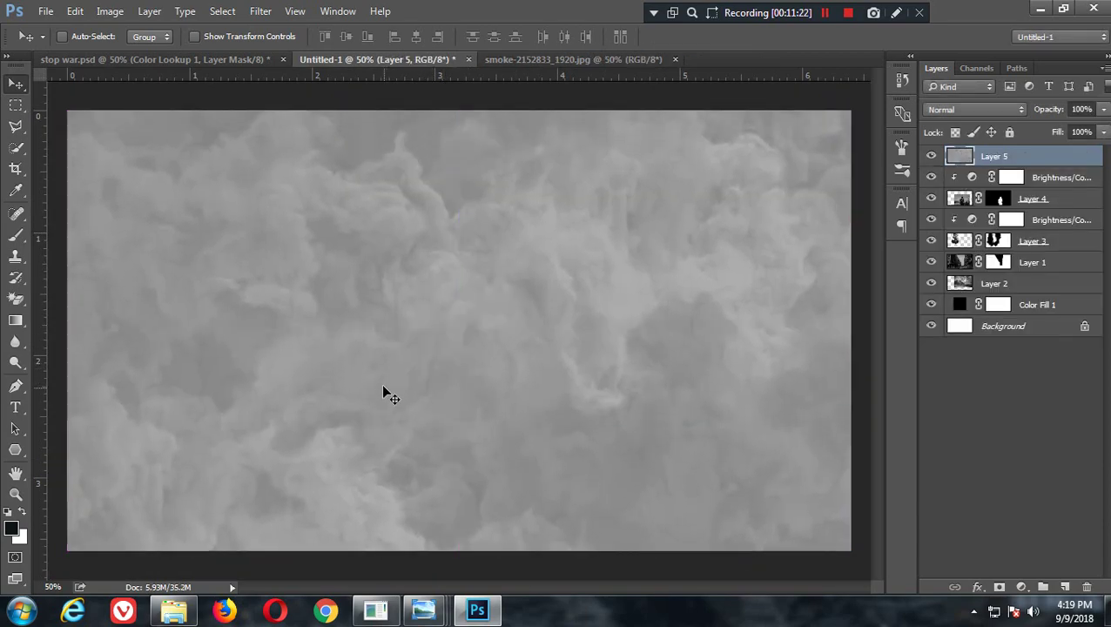
Step: Set the smoke Layer 5 to Hard Light blending at 50% opacity
{"action": "key", "text": "ctrl+t"}
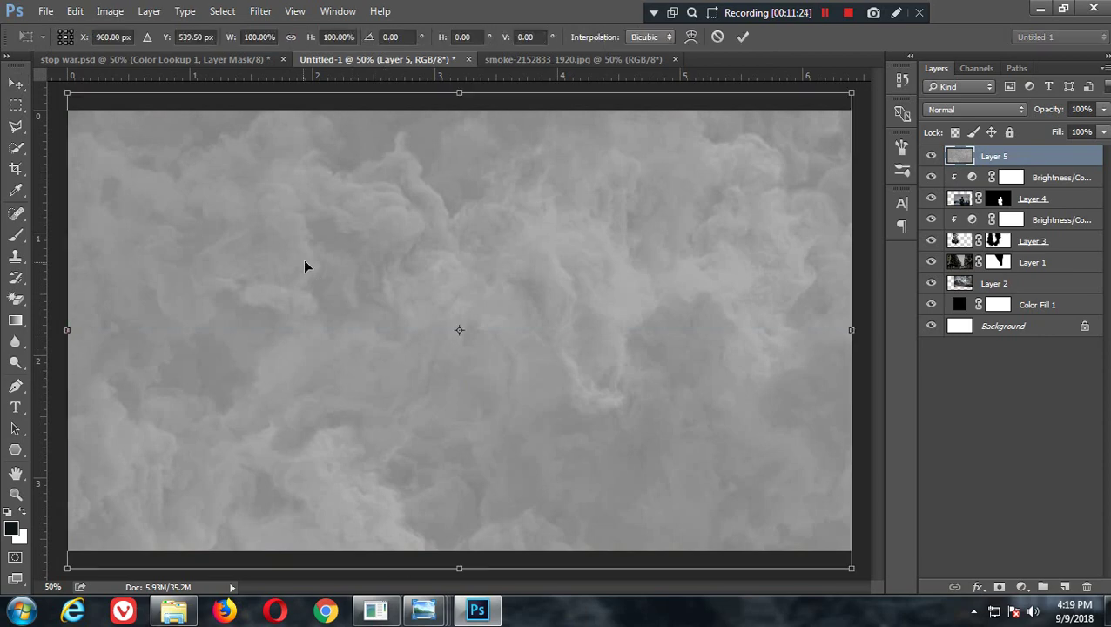
{"action": "key", "text": "Return"}
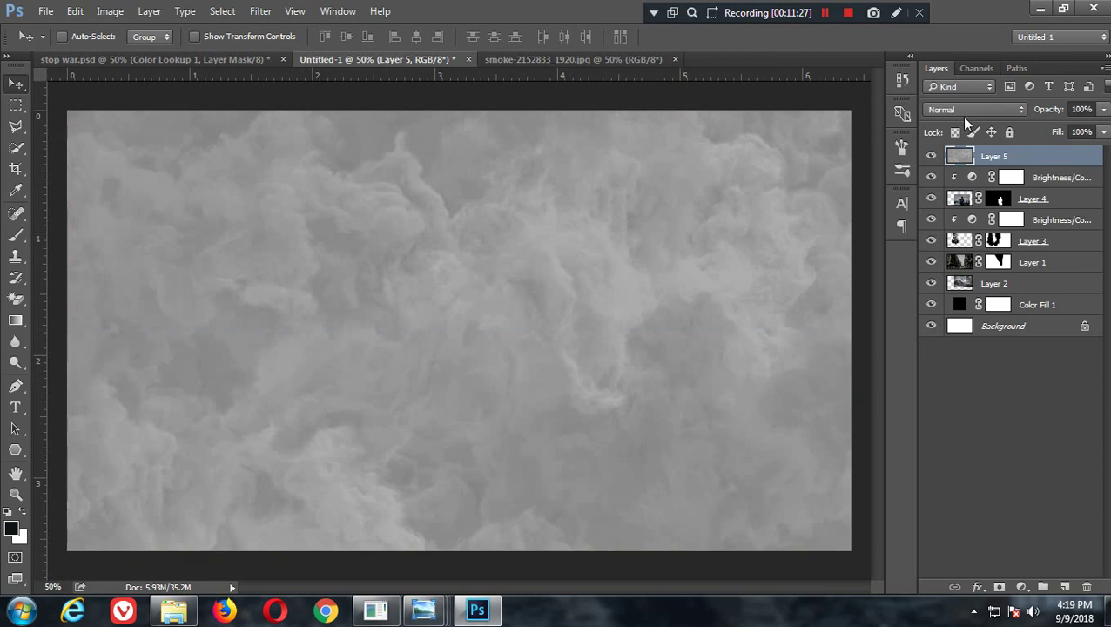
{"action": "left_click", "coordinate": [962, 110]}
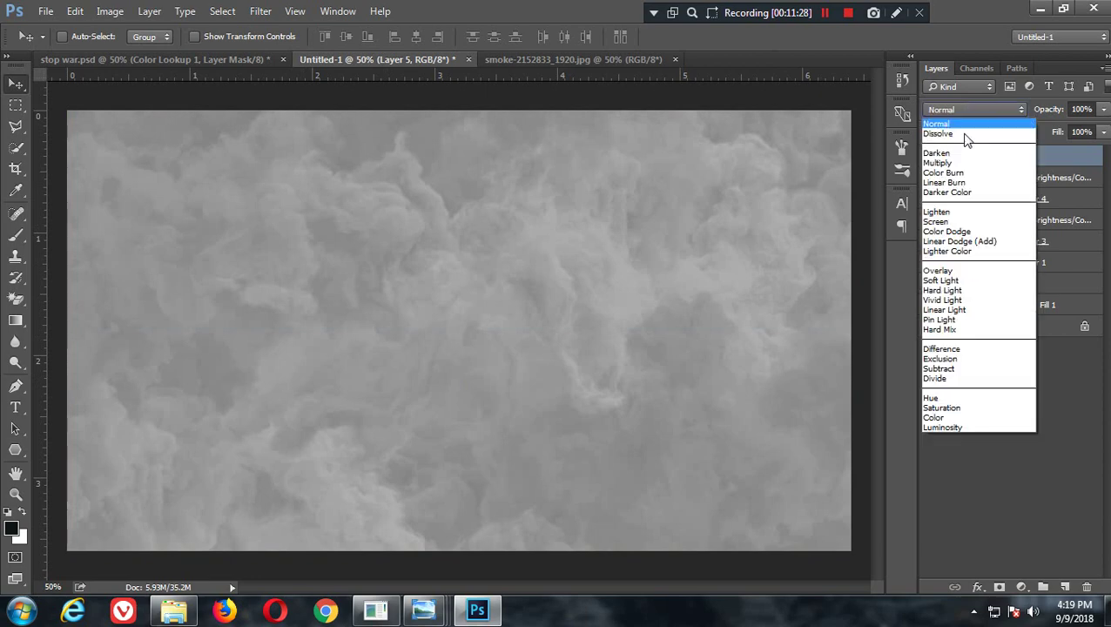
{"action": "left_click", "coordinate": [940, 290]}
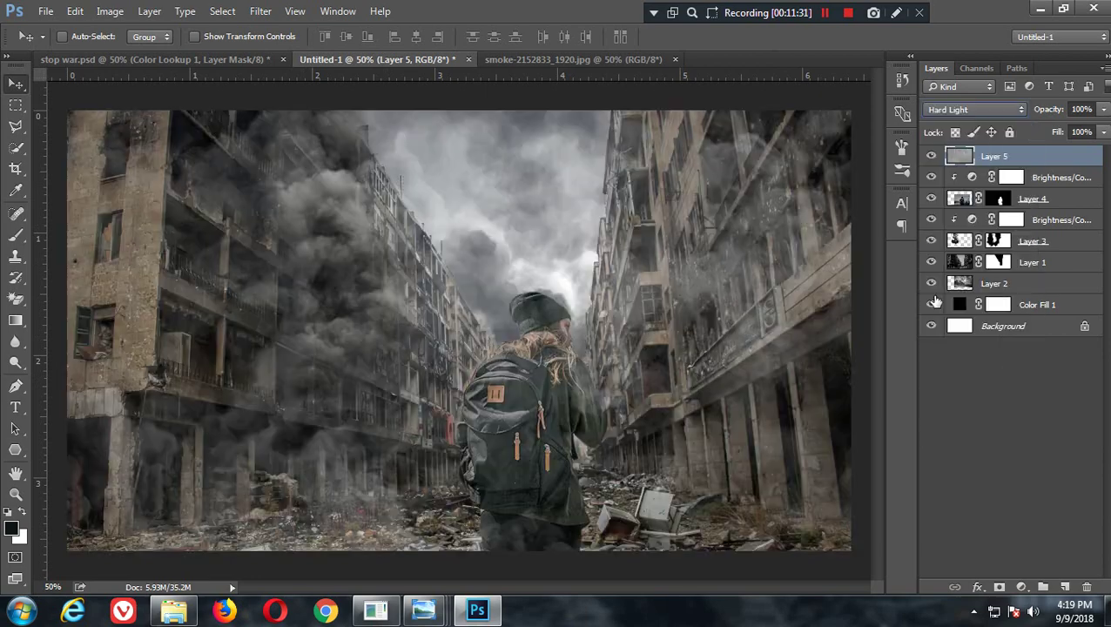
{"action": "left_click", "coordinate": [1081, 108]}
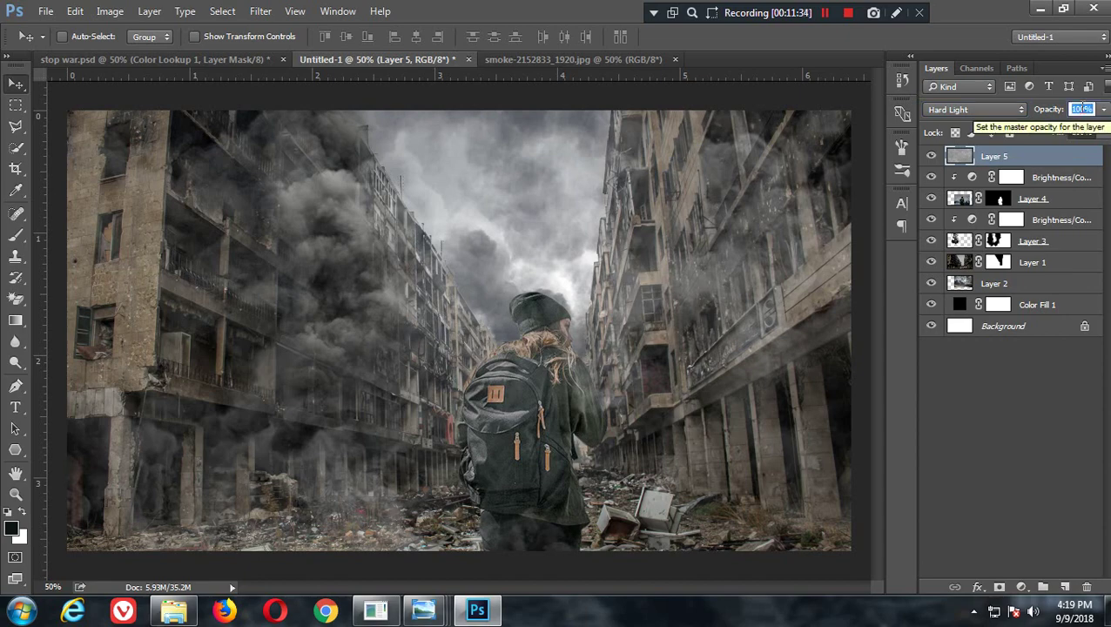
{"action": "type", "text": "50"}
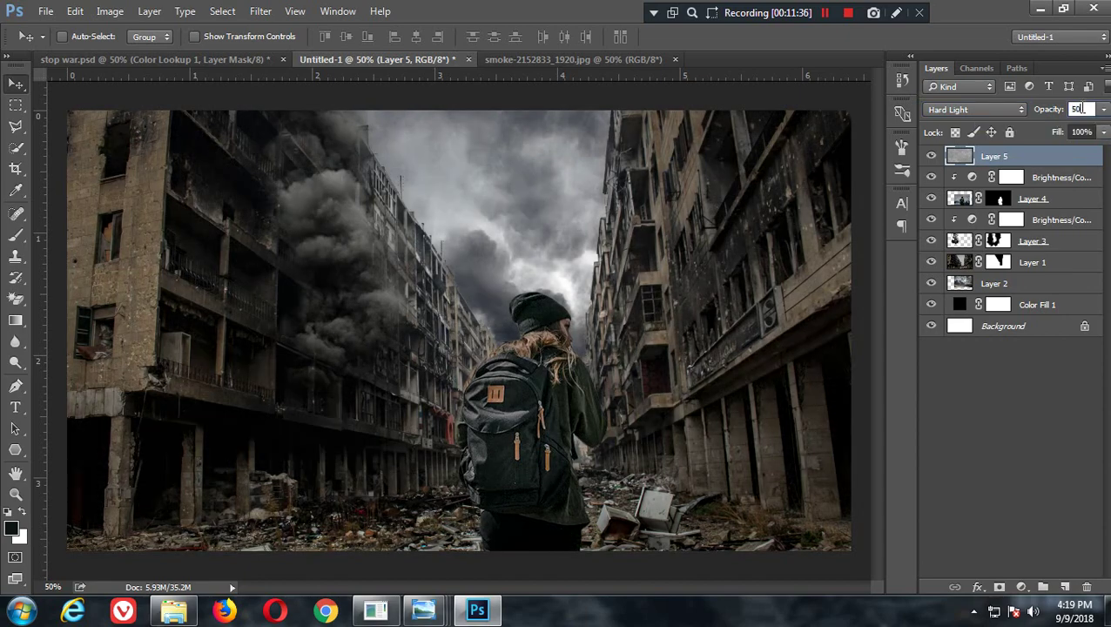
{"action": "key", "text": "Return"}
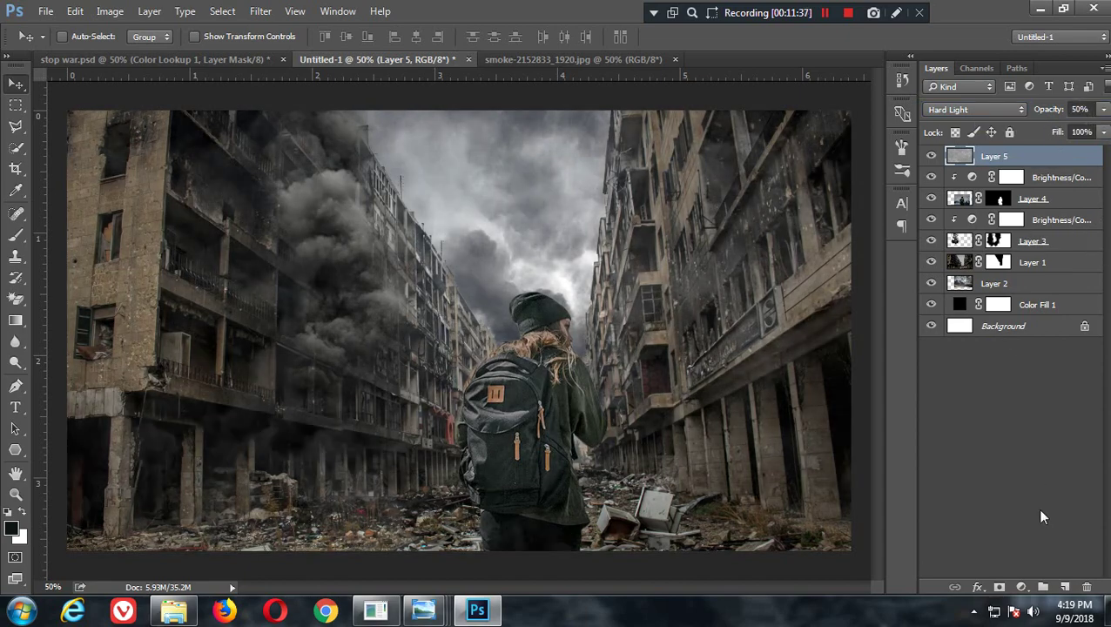
Step: Mask the smoke off the left street and buildings with a 50% opacity, size 400 brush
{"action": "left_click", "coordinate": [998, 587]}
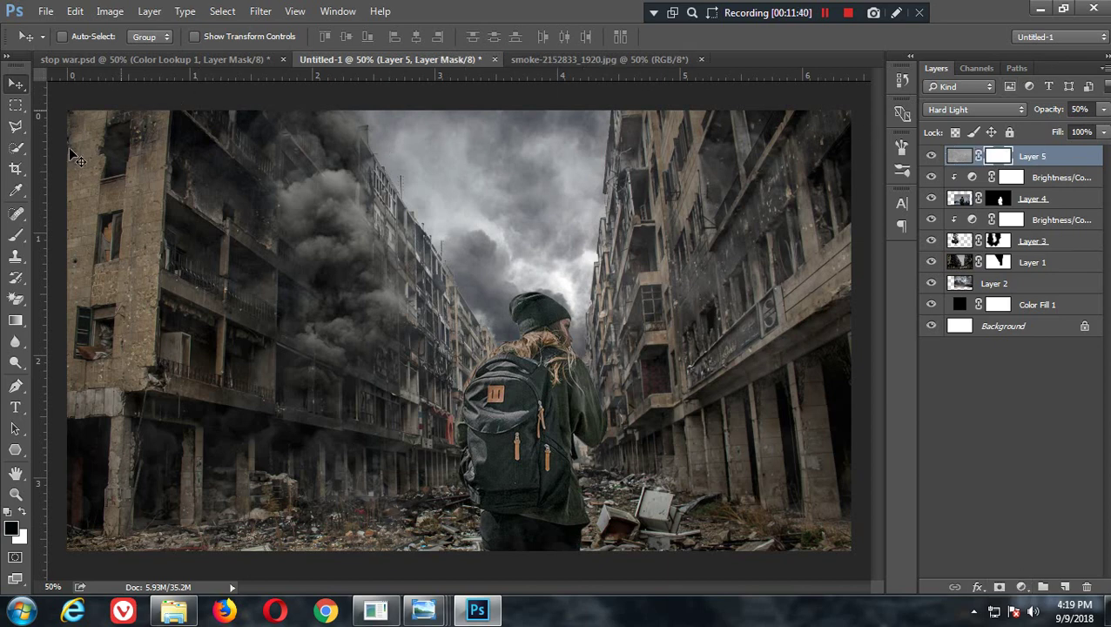
{"action": "left_click", "coordinate": [15, 235]}
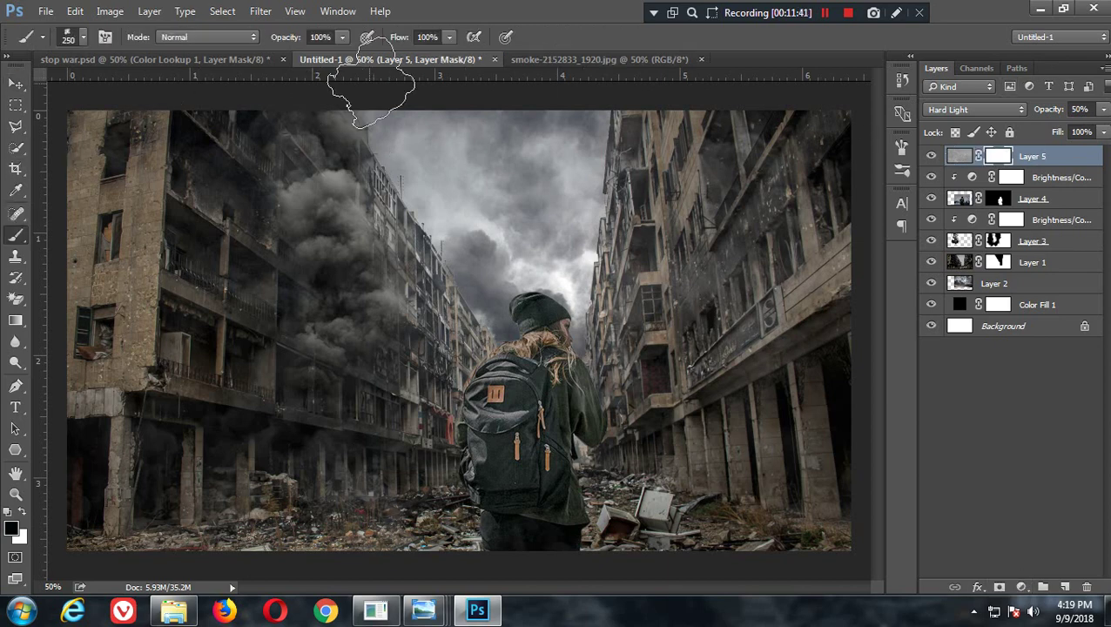
{"action": "left_click", "coordinate": [316, 37]}
{"action": "type", "text": "50"}
{"action": "key", "text": "Return"}
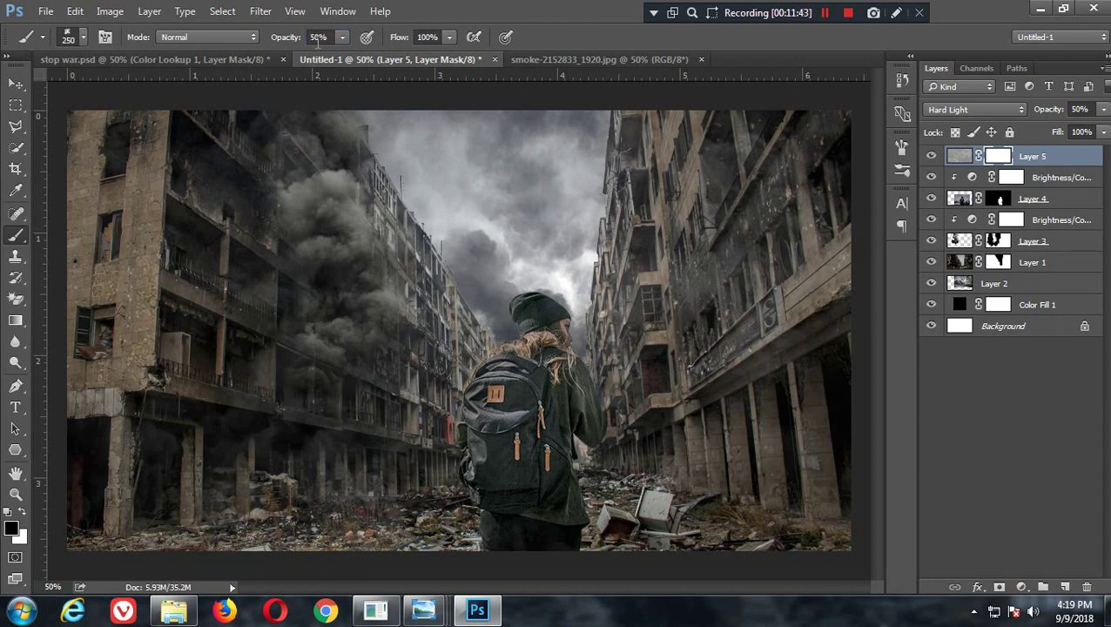
{"action": "key", "text": "bracketright"}
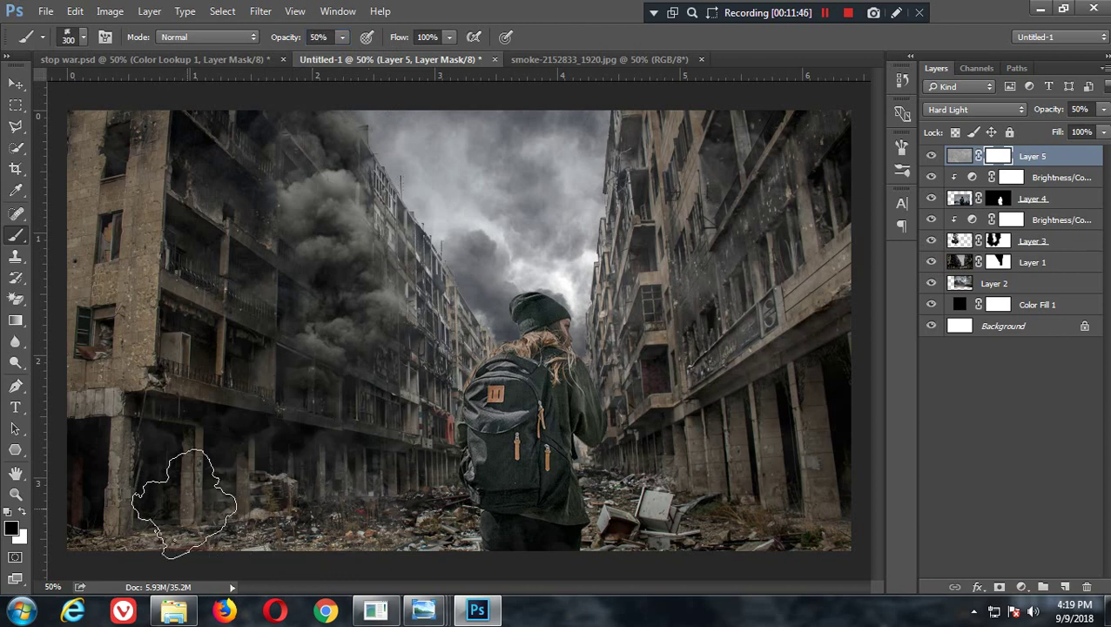
{"action": "key", "text": "bracketright"}
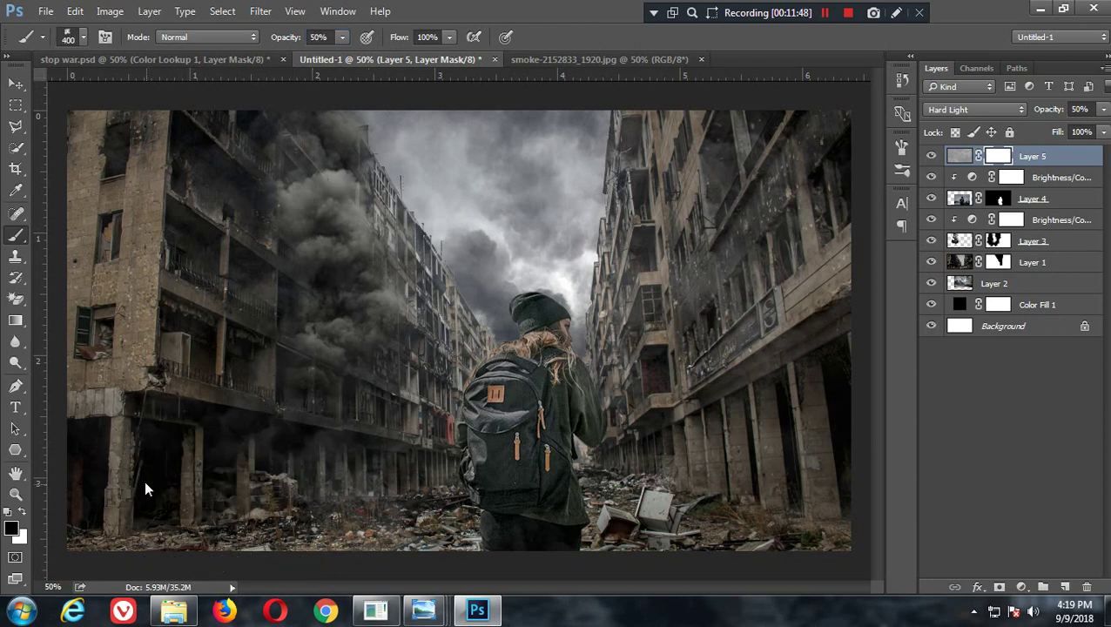
{"action": "left_click_drag", "start_coordinate": [129, 508], "coordinate": [304, 514]}
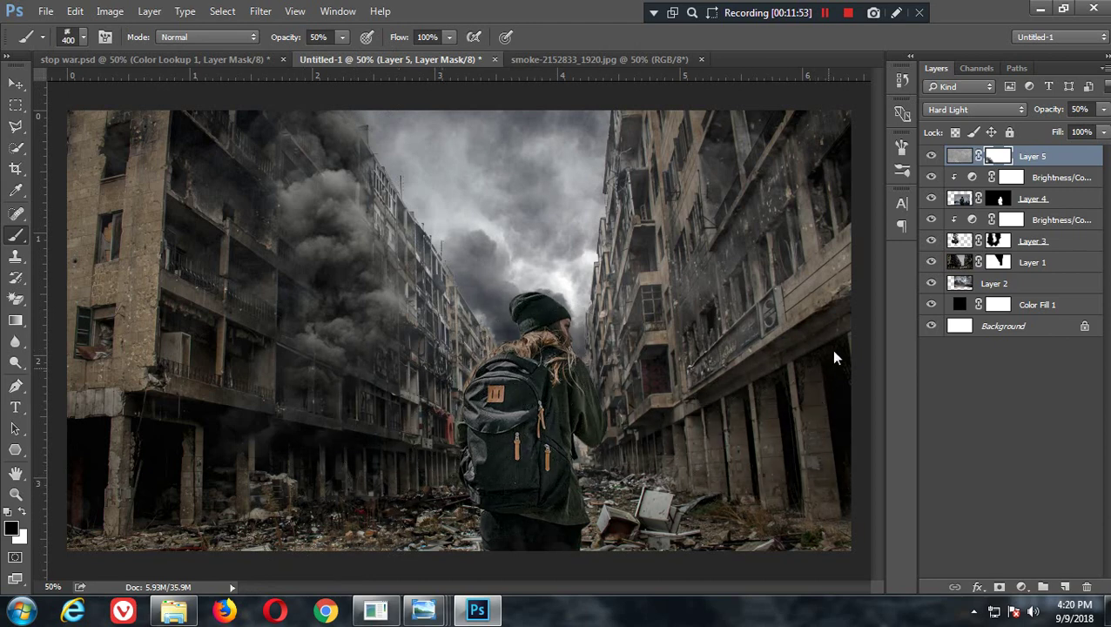
{"action": "left_click_drag", "start_coordinate": [149, 272], "coordinate": [111, 156]}
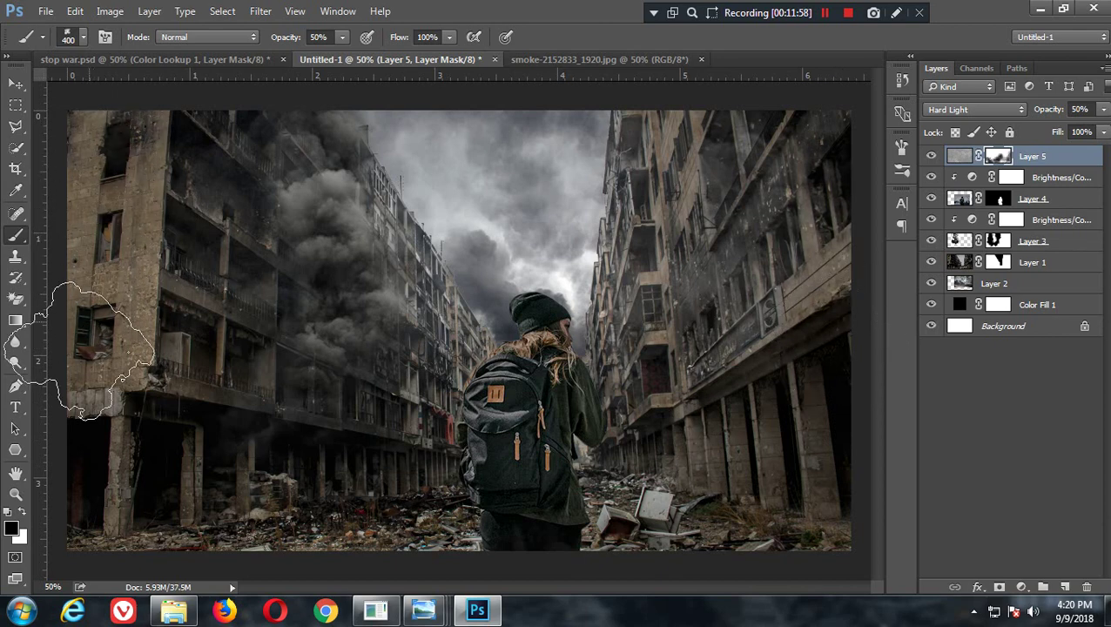
{"action": "left_click_drag", "start_coordinate": [92, 353], "coordinate": [80, 179]}
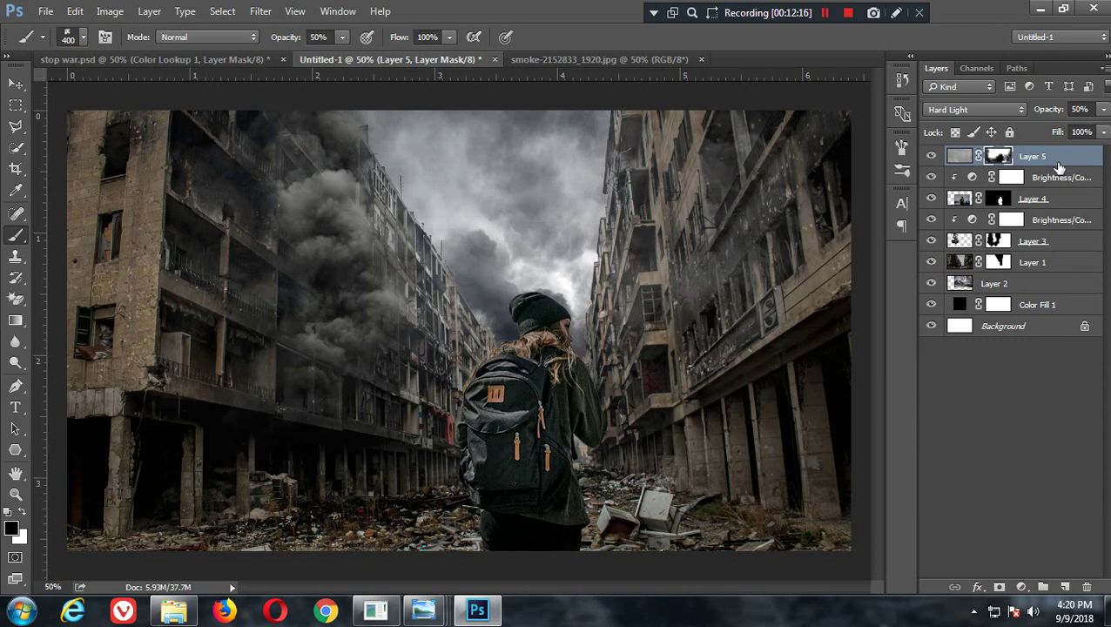
Step: Add a Curves layer that lifts the black point and pulls the midtones and highlights down
{"action": "left_click", "coordinate": [958, 156]}
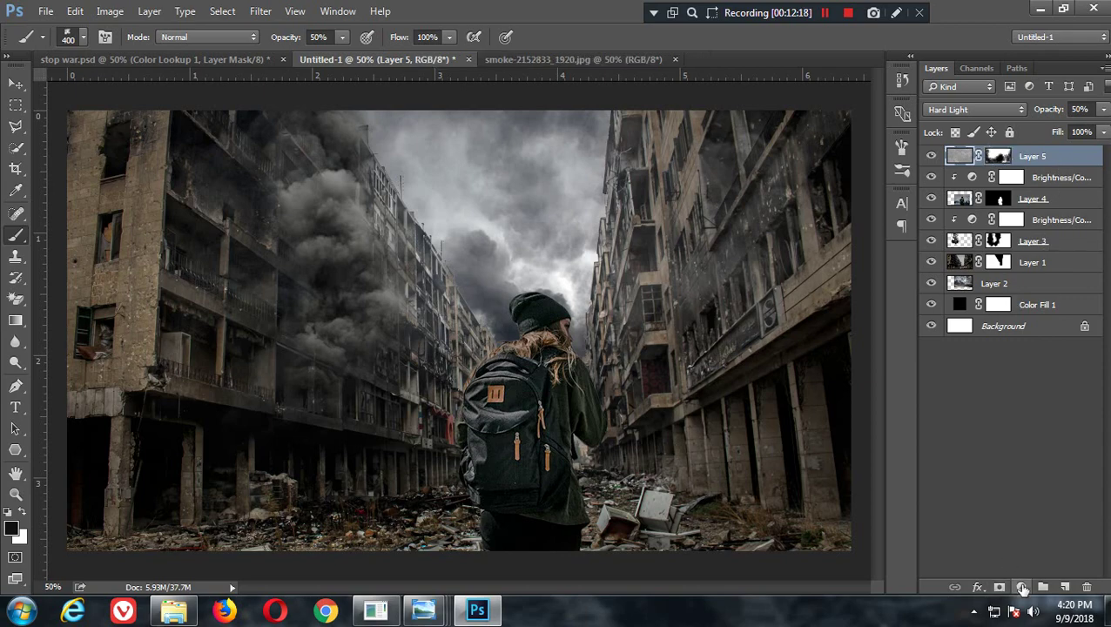
{"action": "left_click", "coordinate": [1022, 591]}
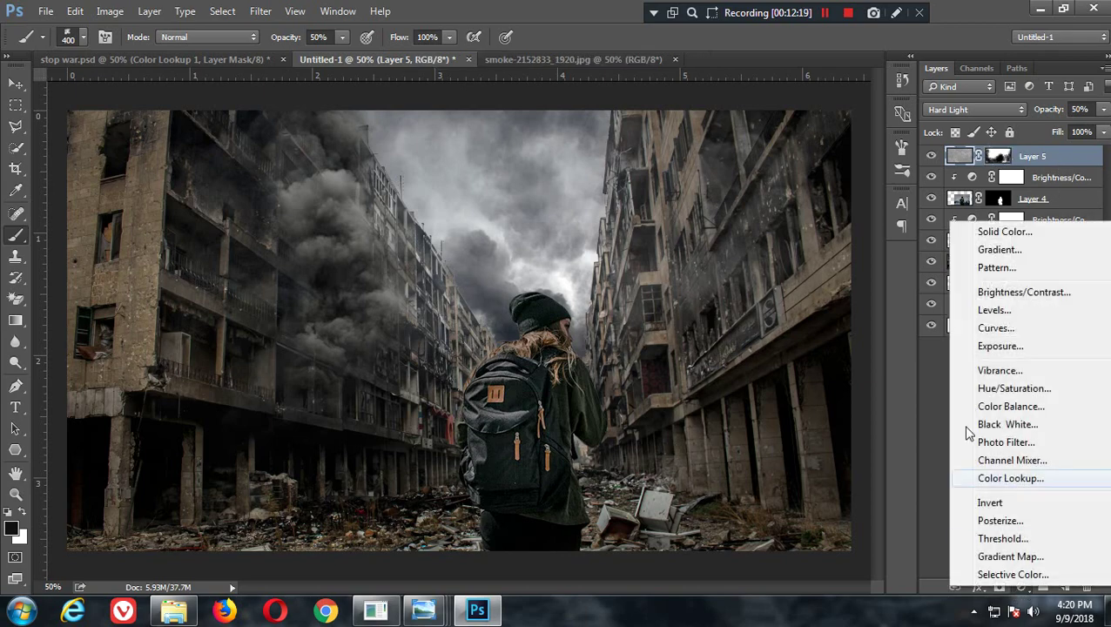
{"action": "left_click", "coordinate": [992, 325]}
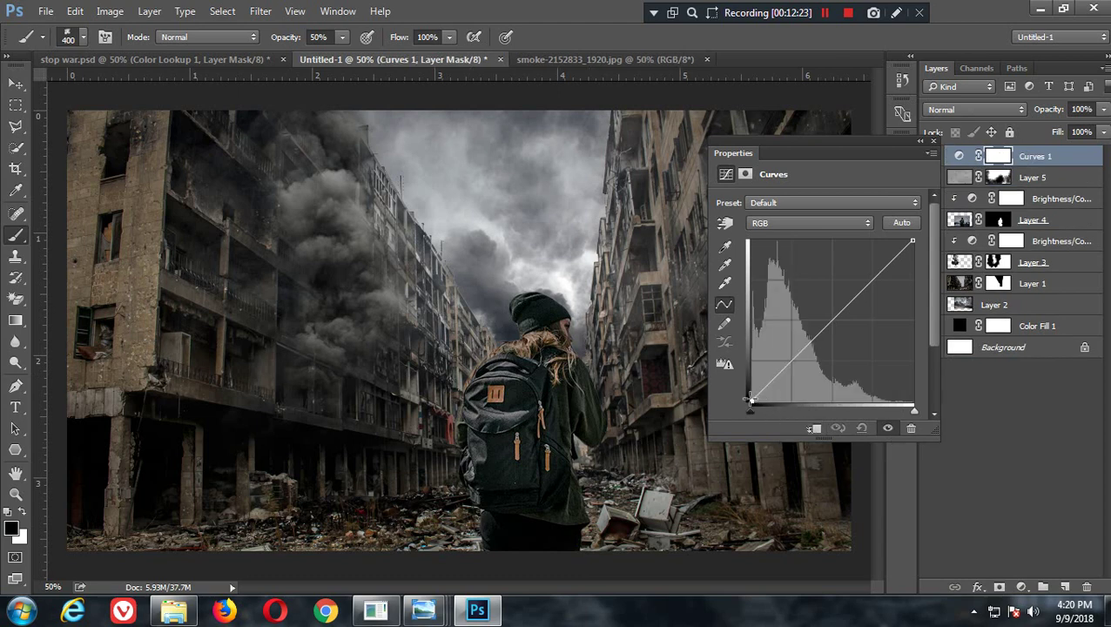
{"action": "left_click_drag", "start_coordinate": [750, 399], "coordinate": [737, 391]}
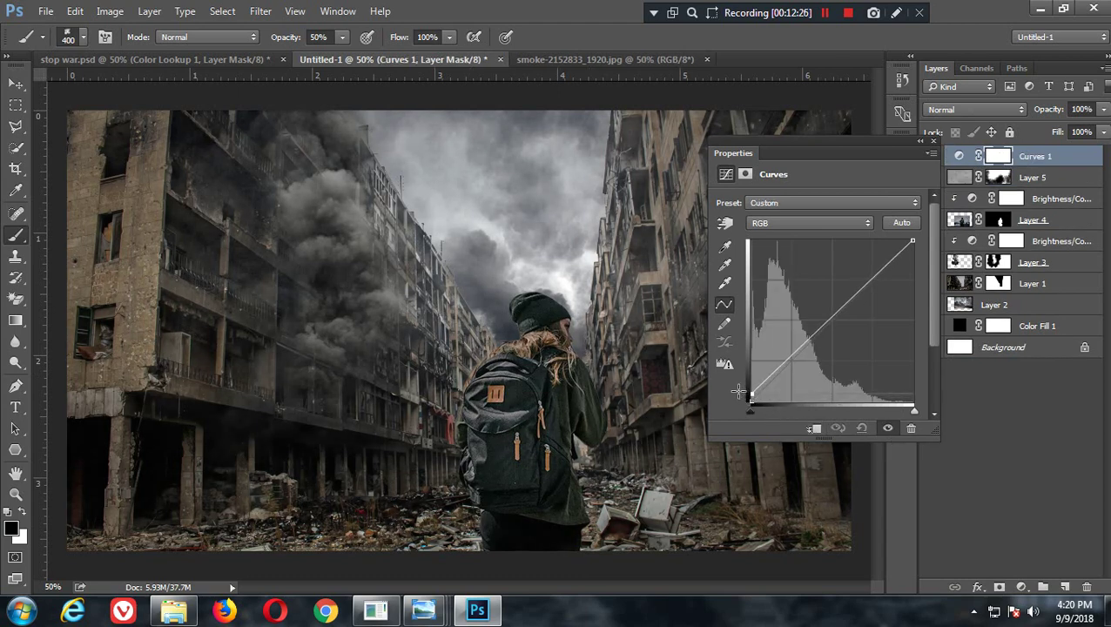
{"action": "left_click_drag", "start_coordinate": [788, 362], "coordinate": [793, 366]}
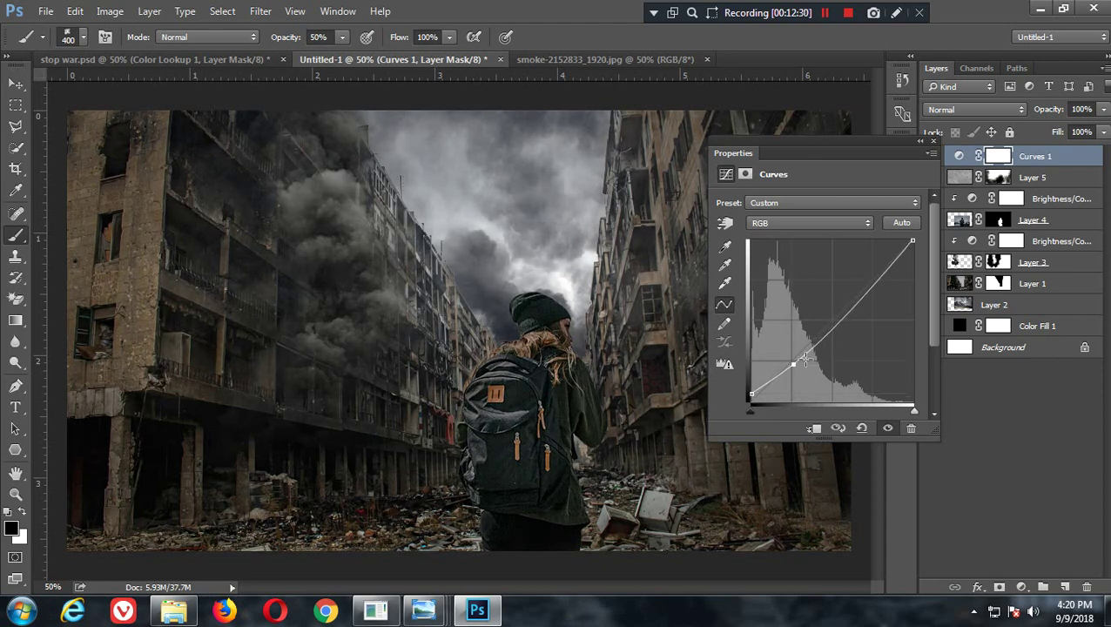
{"action": "left_click_drag", "start_coordinate": [834, 329], "coordinate": [838, 333]}
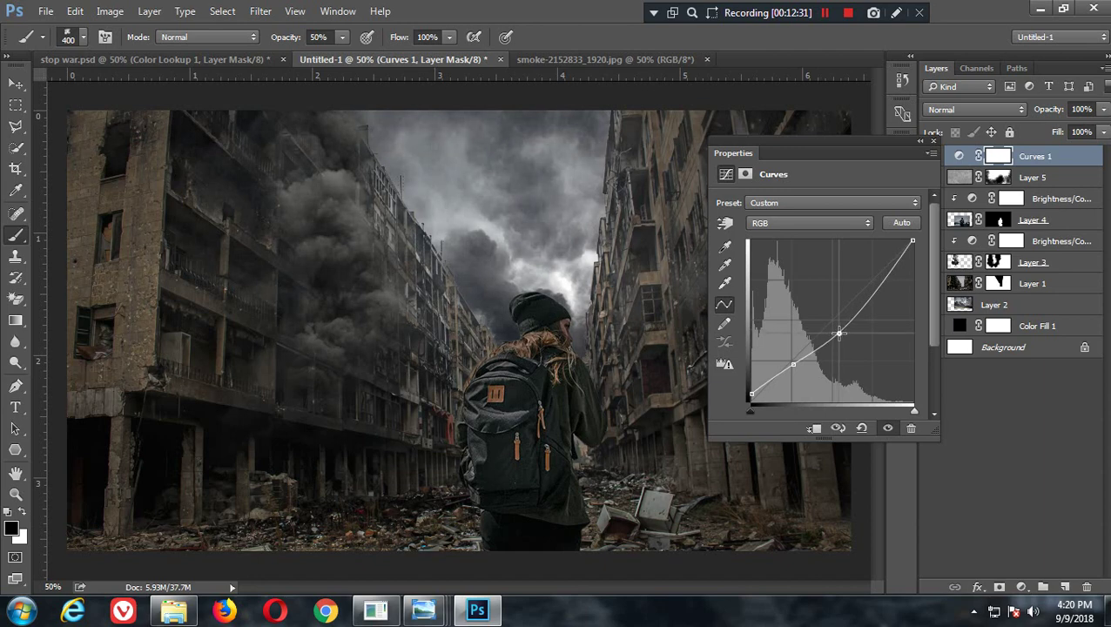
{"action": "left_click_drag", "start_coordinate": [879, 296], "coordinate": [878, 284]}
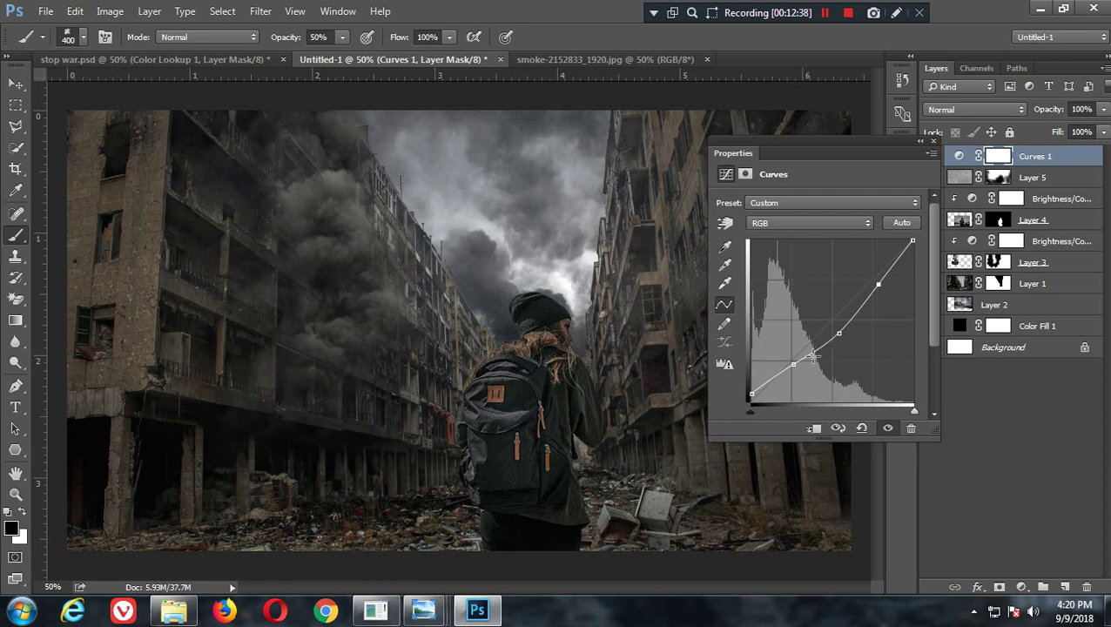
{"action": "mouse_move", "coordinate": [793, 362]}
{"action": "left_mouse_down"}
{"action": "mouse_move", "coordinate": [746, 401]}
{"action": "mouse_move", "coordinate": [727, 387]}
{"action": "mouse_move", "coordinate": [730, 397]}
{"action": "left_mouse_up"}
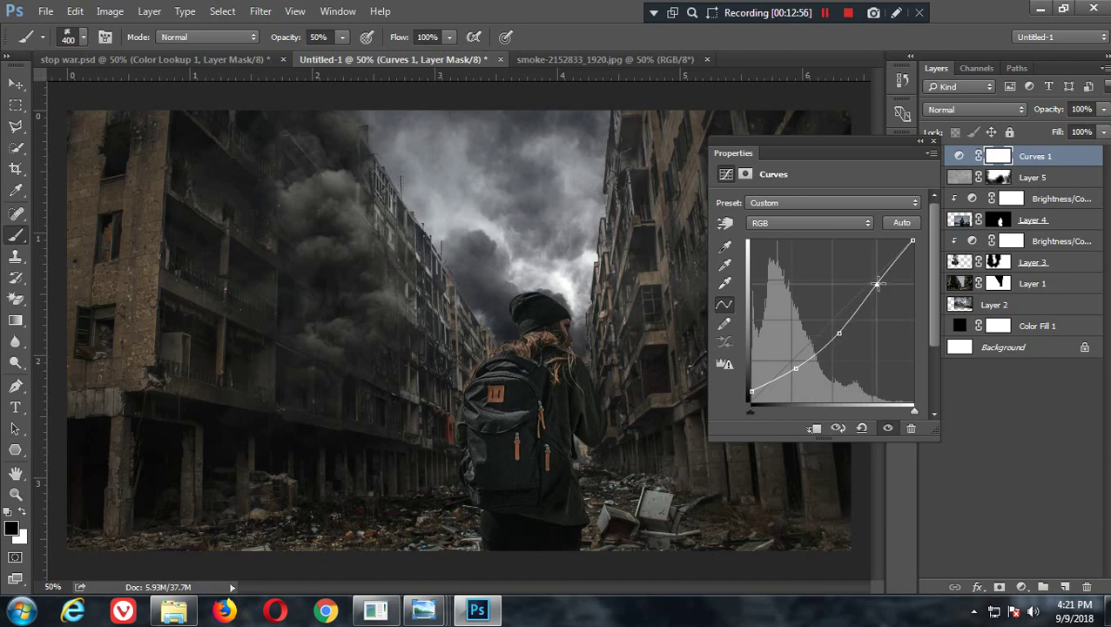
{"action": "left_click", "coordinate": [838, 332]}
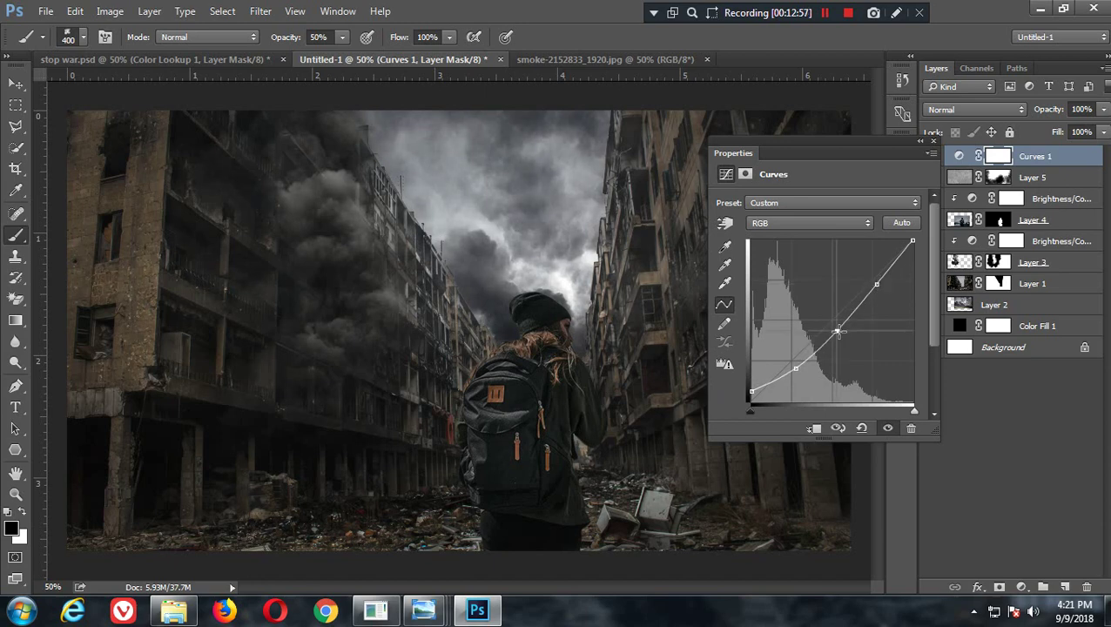
{"action": "left_click_drag", "start_coordinate": [838, 332], "coordinate": [841, 331]}
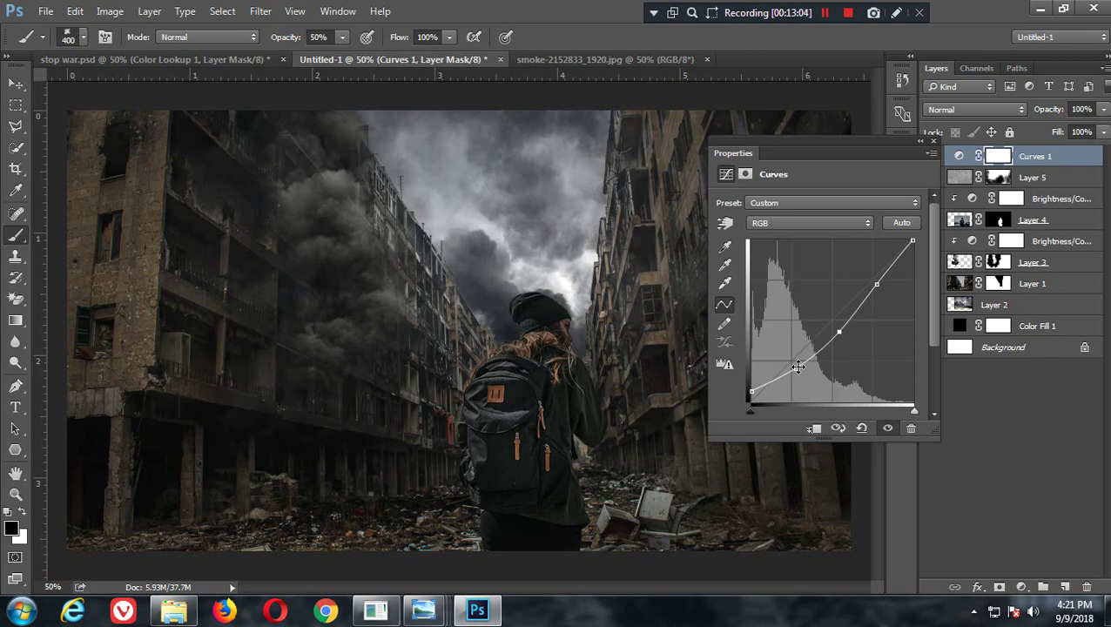
{"action": "left_click", "coordinate": [933, 141]}
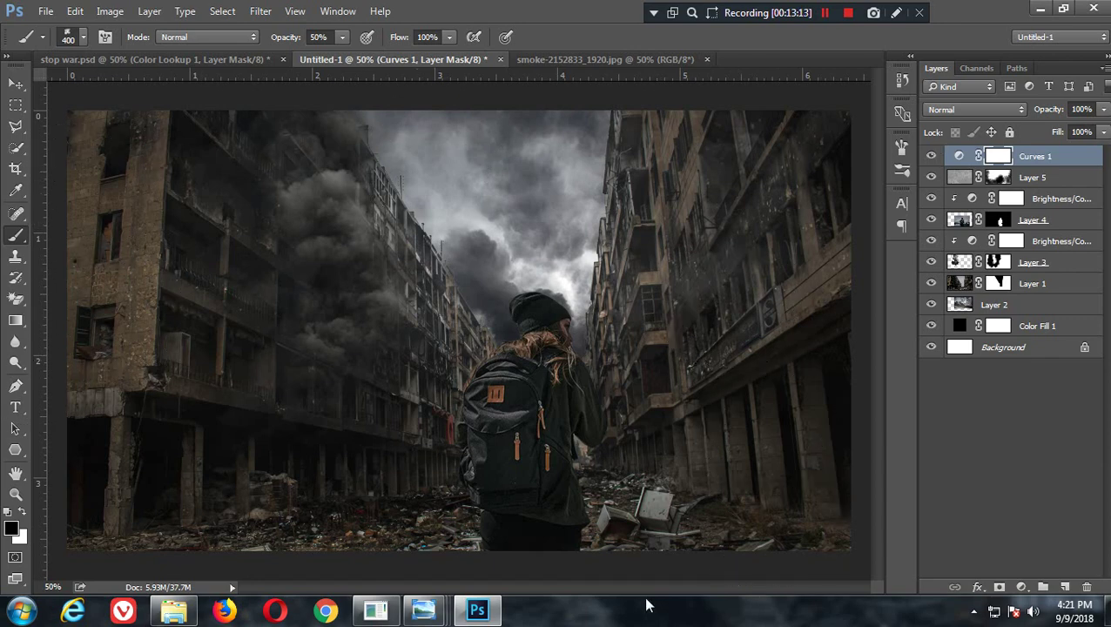
Step: Open the speckle image in Photoshop and move it into the Untitled-1 composite
{"action": "left_click", "coordinate": [418, 601]}
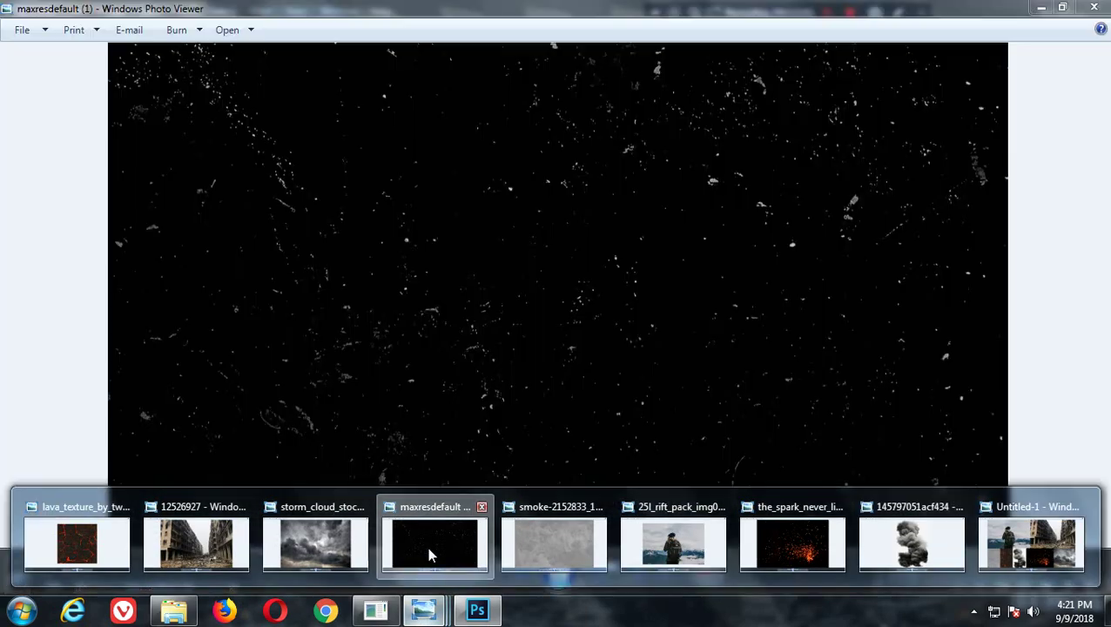
{"action": "left_click", "coordinate": [426, 546]}
{"action": "right_click", "coordinate": [558, 222]}
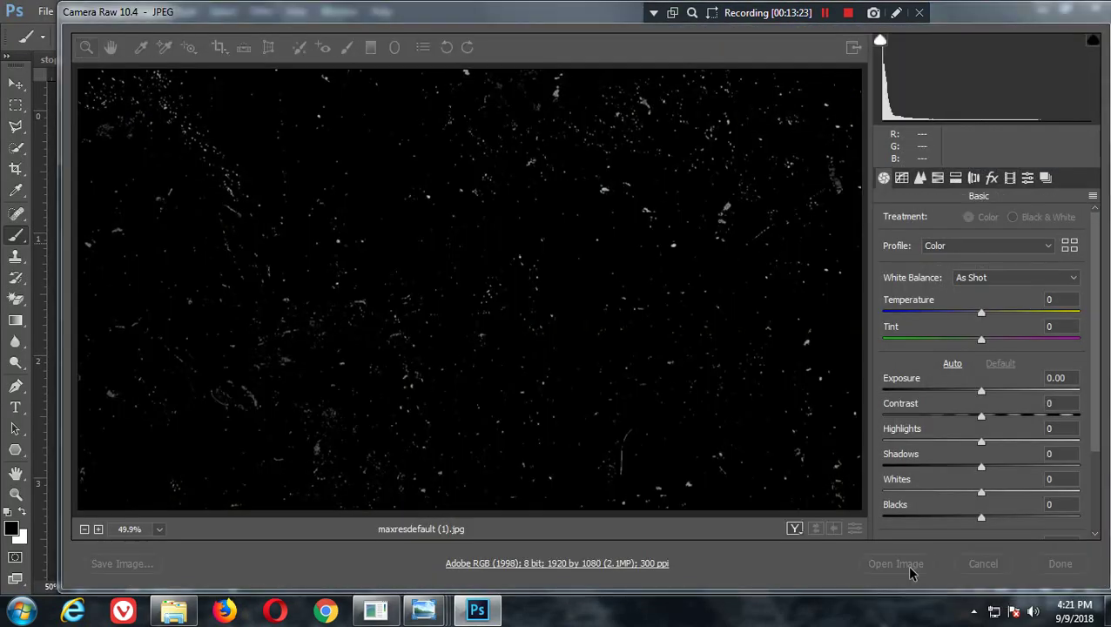
{"action": "left_click", "coordinate": [906, 564]}
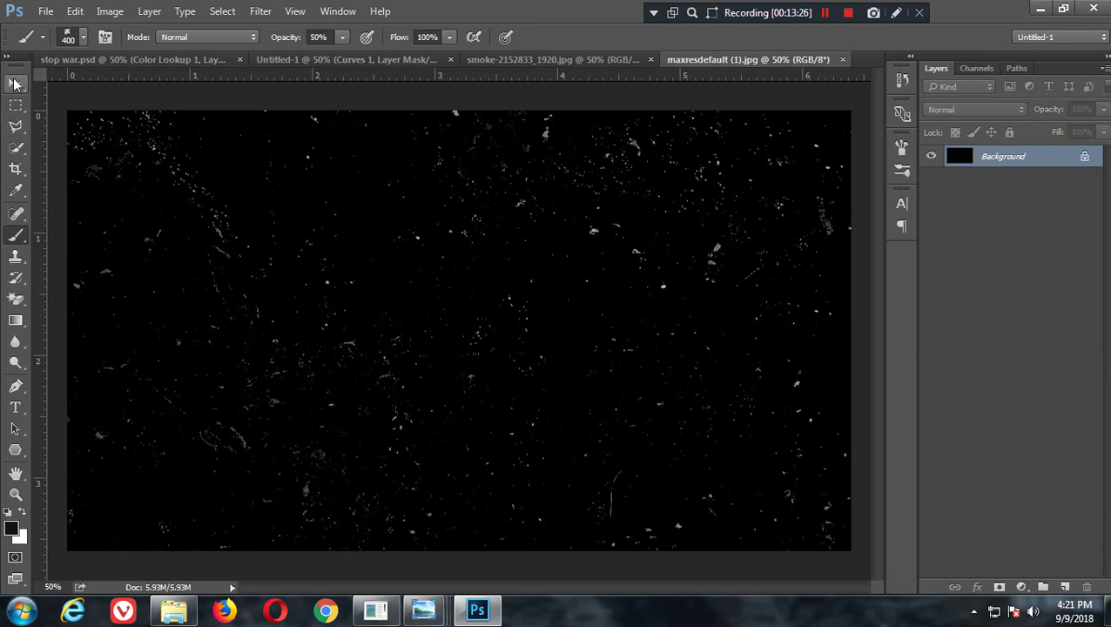
{"action": "left_click", "coordinate": [15, 84]}
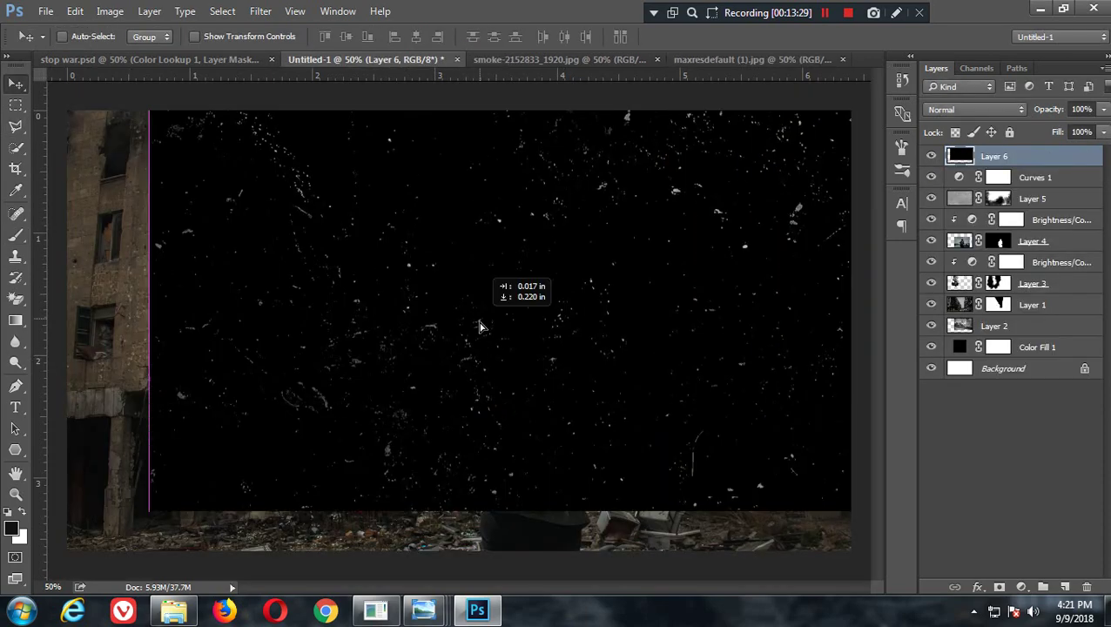
{"action": "mouse_move", "coordinate": [396, 65]}
{"action": "left_mouse_down"}
{"action": "mouse_move", "coordinate": [433, 358]}
{"action": "mouse_move", "coordinate": [386, 336]}
{"action": "mouse_move", "coordinate": [399, 332]}
{"action": "left_mouse_up"}
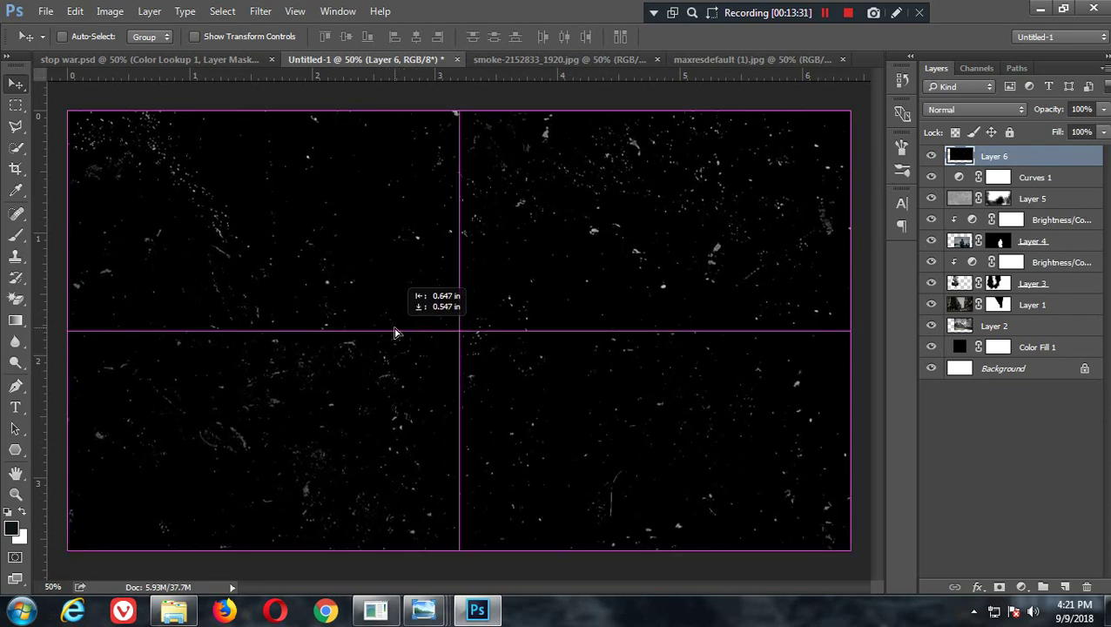
Step: Close the smoke and maxresdefault (1).jpg speckle images without saving
{"action": "left_click", "coordinate": [657, 59]}
{"action": "left_click", "coordinate": [573, 246]}
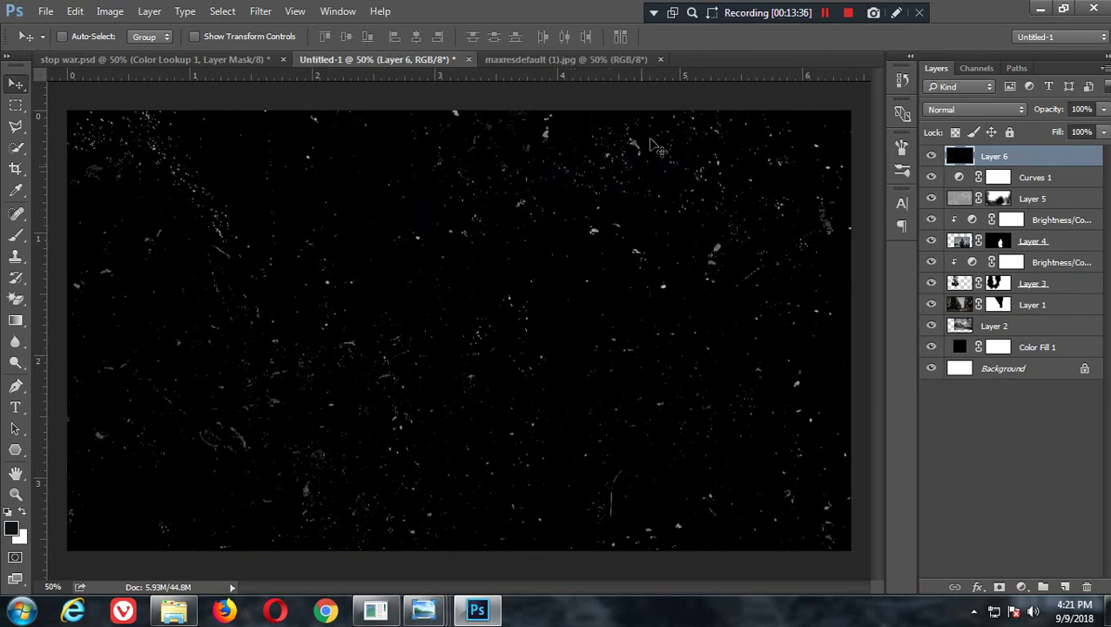
{"action": "left_click", "coordinate": [661, 60]}
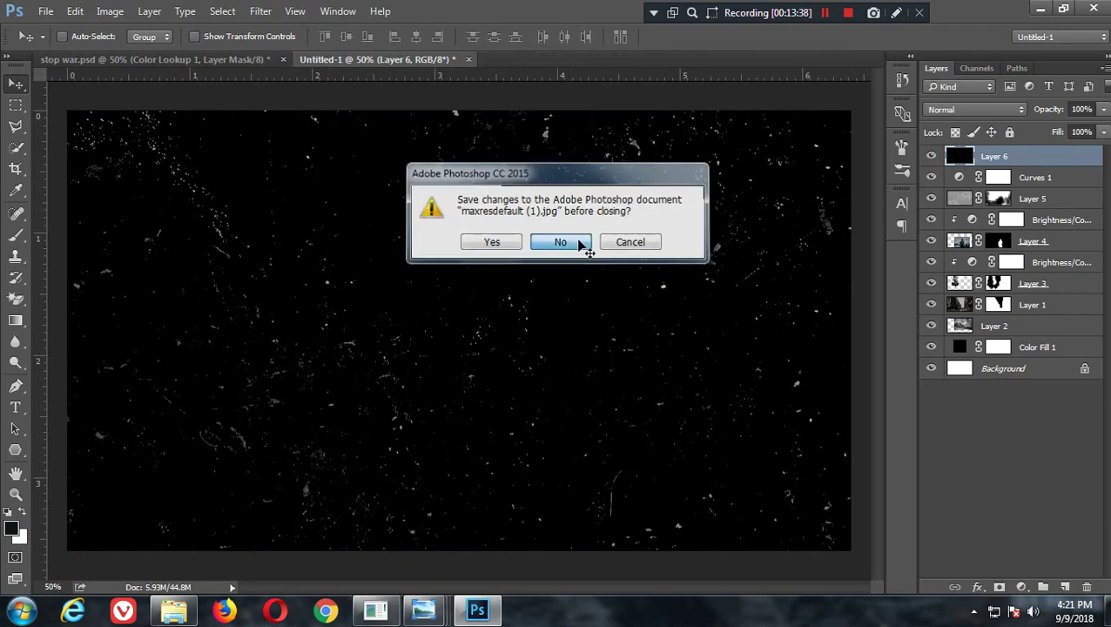
{"action": "left_click", "coordinate": [576, 244]}
Step: Set the speckle layer to Screen and apply a Zoom Radial Blur at Amount 5
{"action": "left_click", "coordinate": [942, 109]}
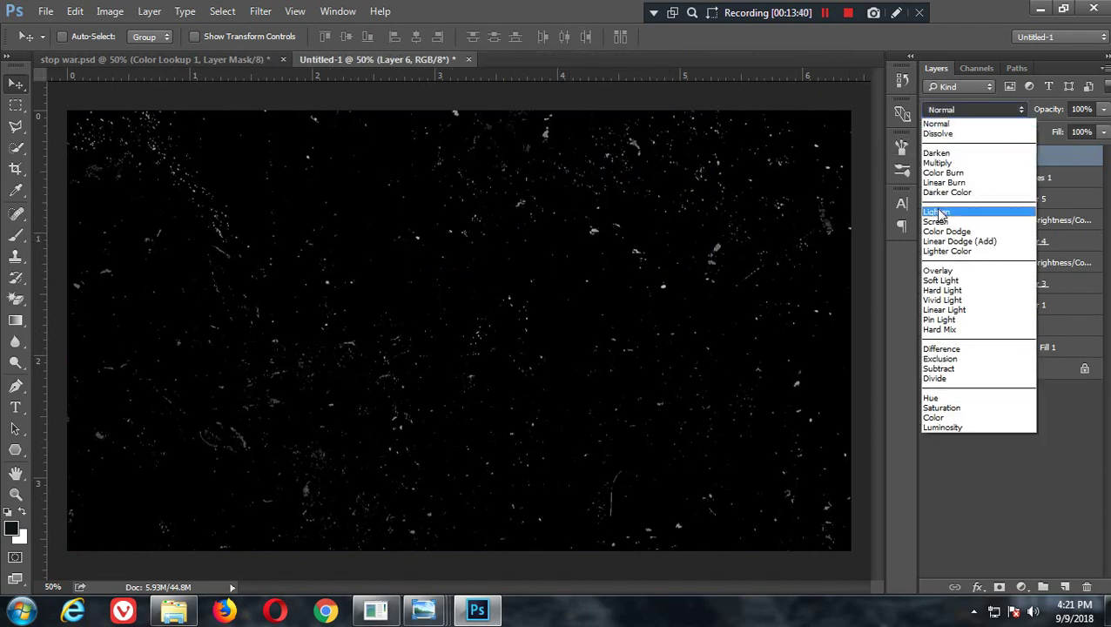
{"action": "left_click", "coordinate": [935, 222]}
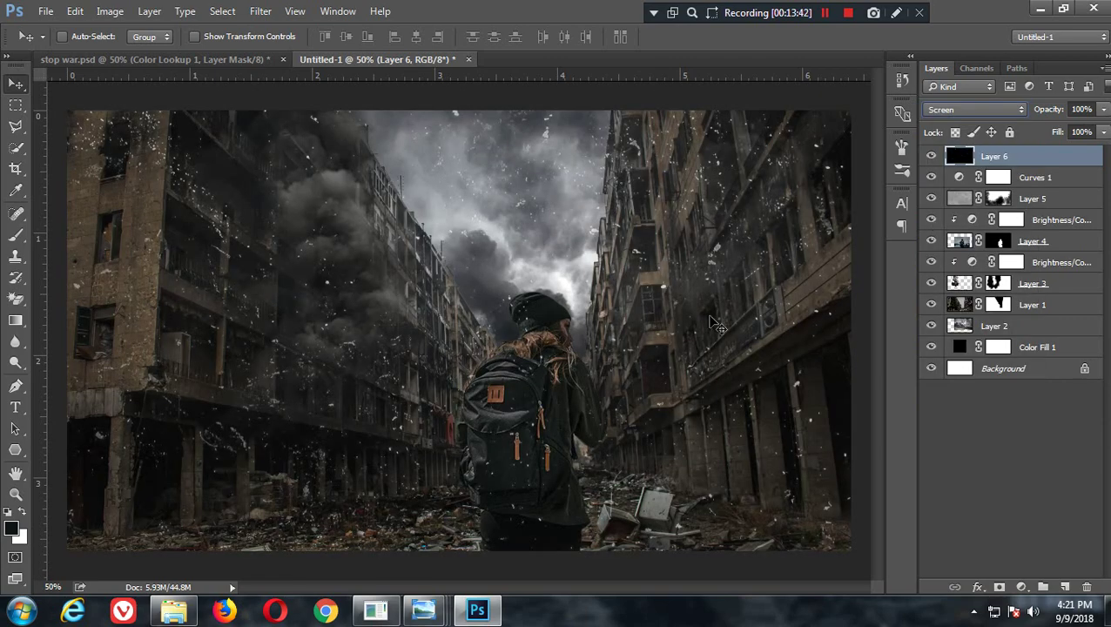
{"action": "left_click", "coordinate": [260, 12]}
{"action": "mouse_move", "coordinate": [268, 191]}
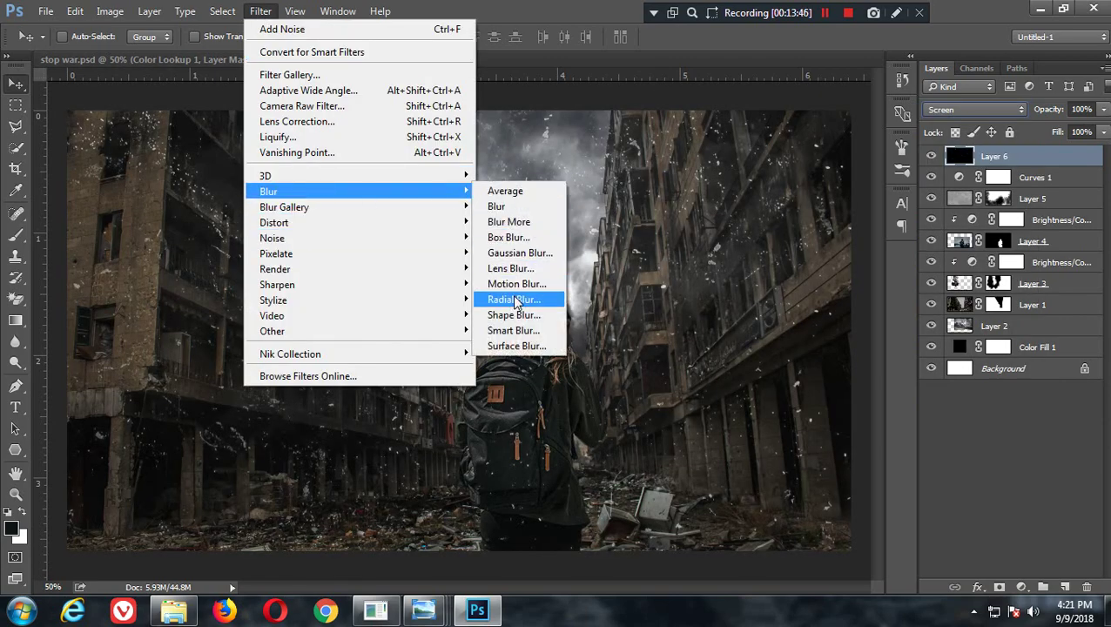
{"action": "left_click", "coordinate": [554, 308]}
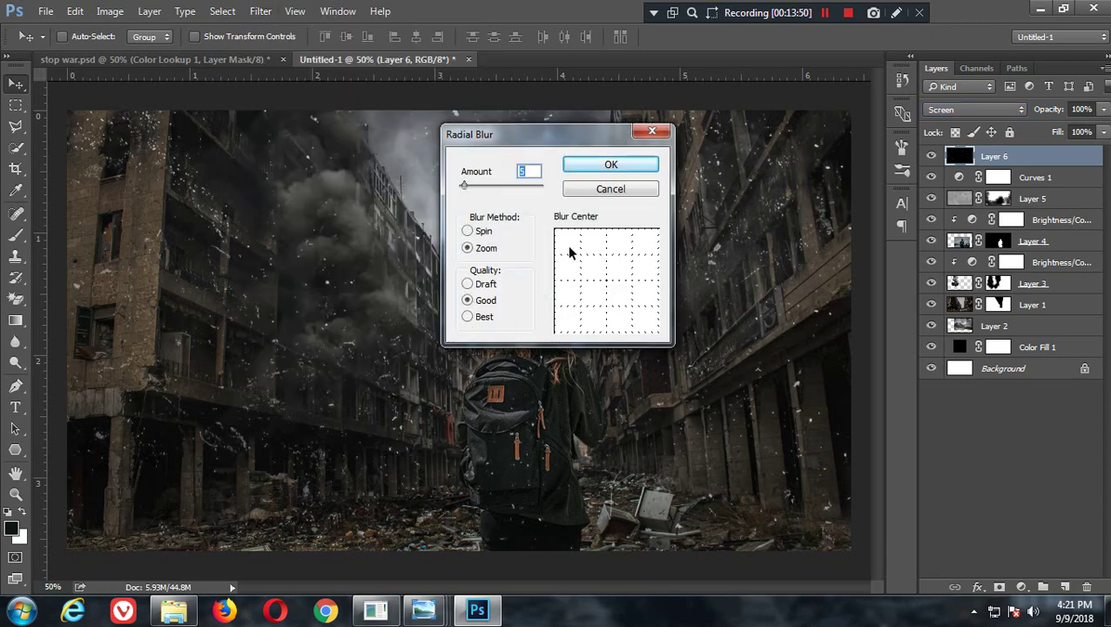
{"action": "left_click", "coordinate": [637, 167]}
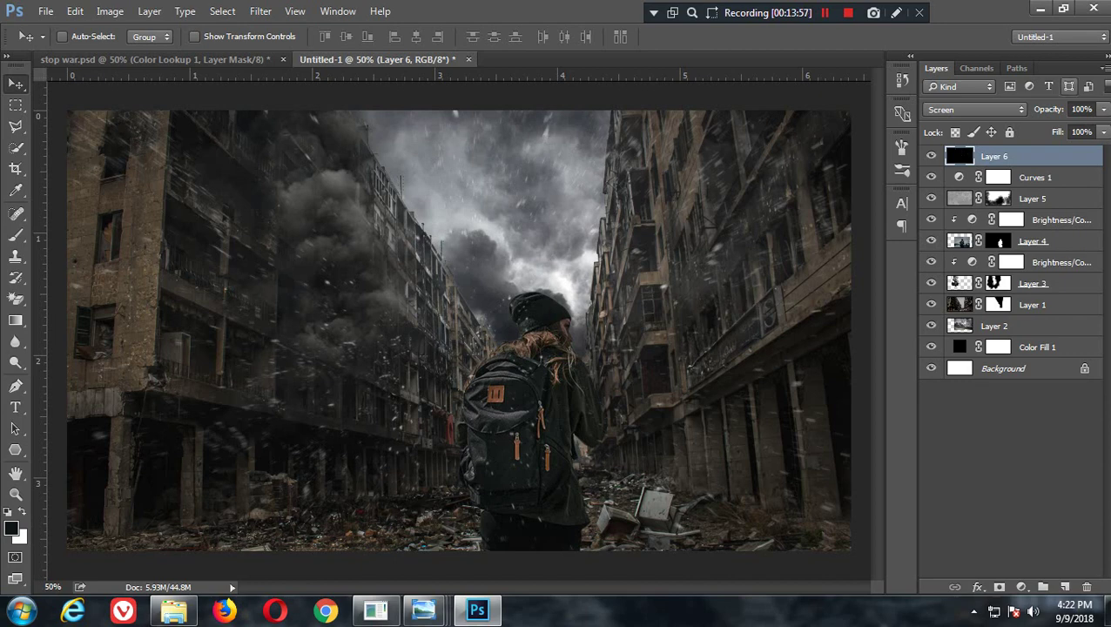
Step: Mask the speckles off the top-left building, sky, lower left and right-hand building
{"action": "left_click", "coordinate": [999, 589]}
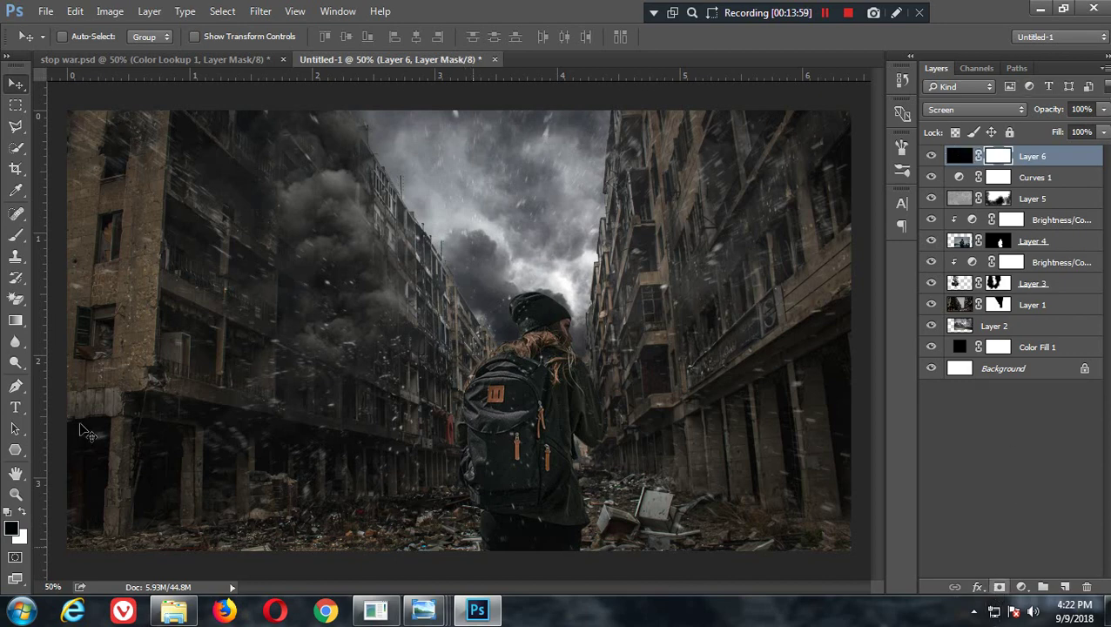
{"action": "left_click", "coordinate": [13, 237]}
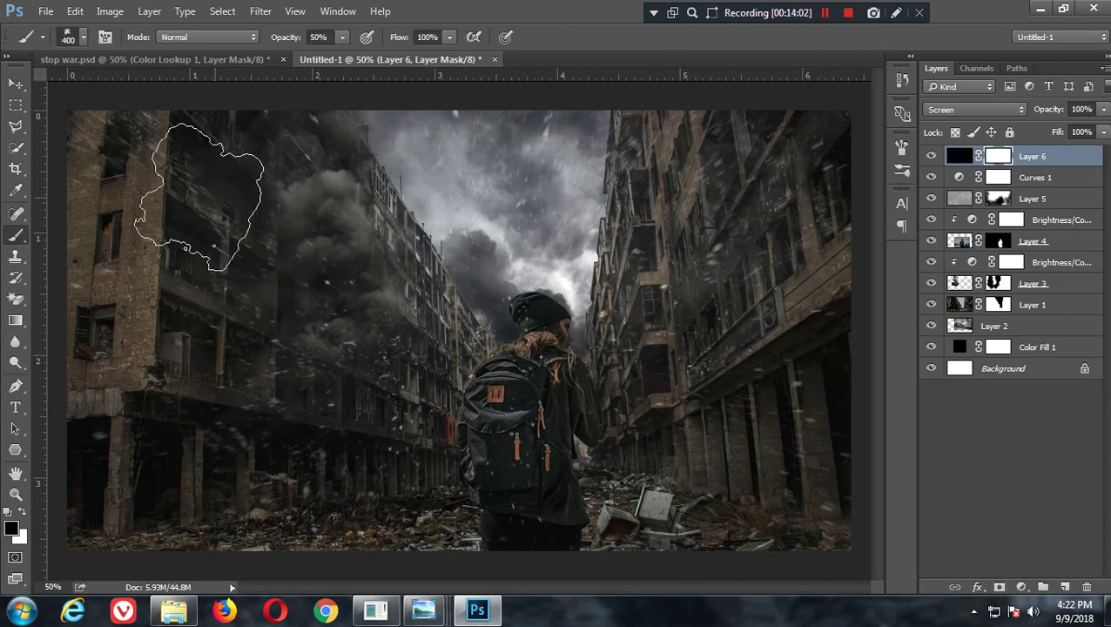
{"action": "mouse_move", "coordinate": [136, 149]}
{"action": "left_mouse_down"}
{"action": "mouse_move", "coordinate": [113, 187]}
{"action": "mouse_move", "coordinate": [514, 214]}
{"action": "left_mouse_up"}
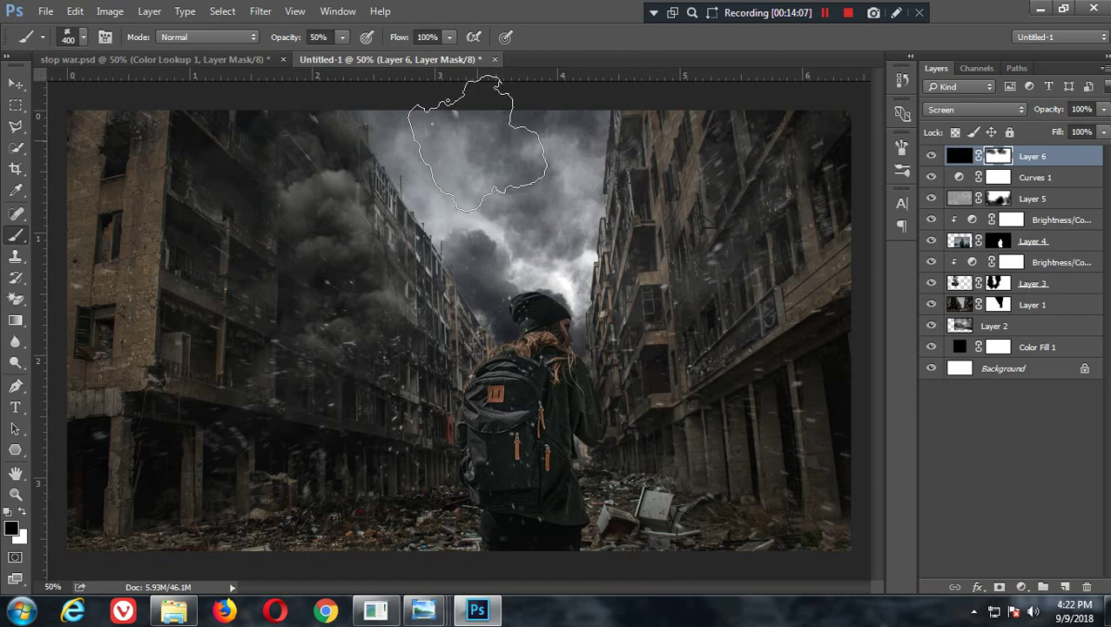
{"action": "mouse_move", "coordinate": [555, 492]}
{"action": "left_mouse_down"}
{"action": "mouse_move", "coordinate": [310, 533]}
{"action": "mouse_move", "coordinate": [125, 488]}
{"action": "mouse_move", "coordinate": [328, 482]}
{"action": "left_mouse_up"}
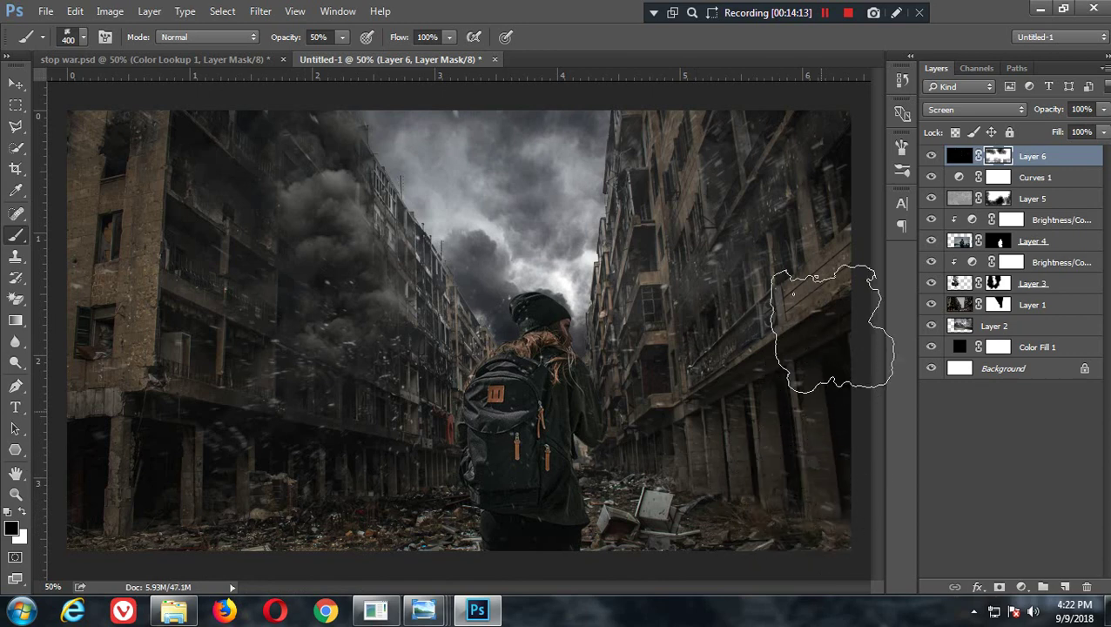
{"action": "left_click_drag", "start_coordinate": [533, 310], "coordinate": [545, 323]}
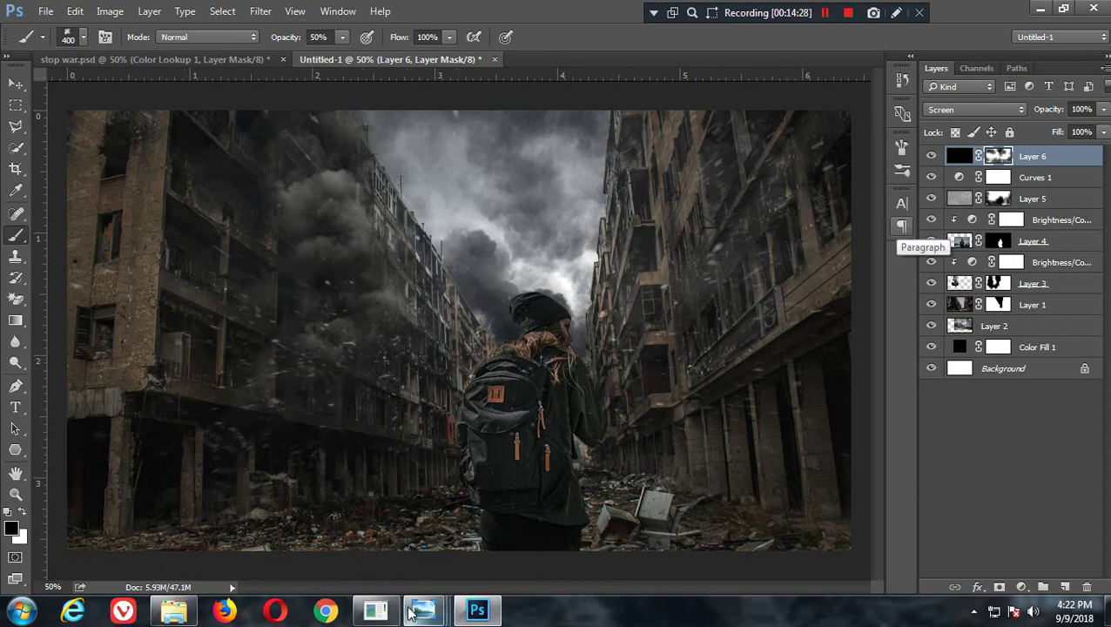
{"action": "mouse_move", "coordinate": [423, 610]}
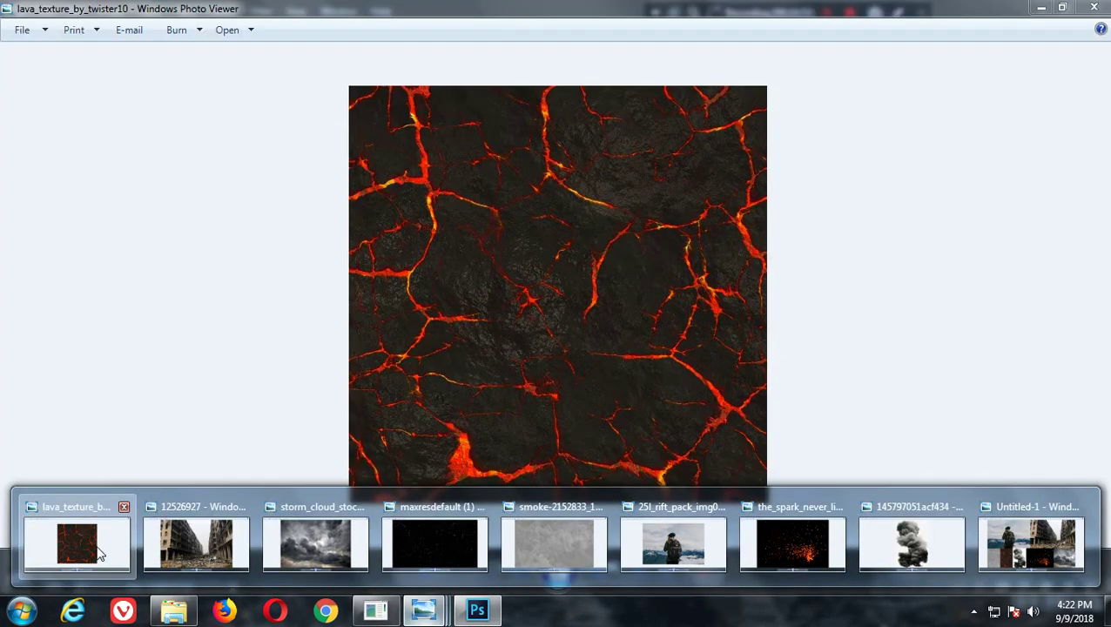
Step: Send the lava texture image from the photo viewer to Photoshop
{"action": "left_click", "coordinate": [76, 541]}
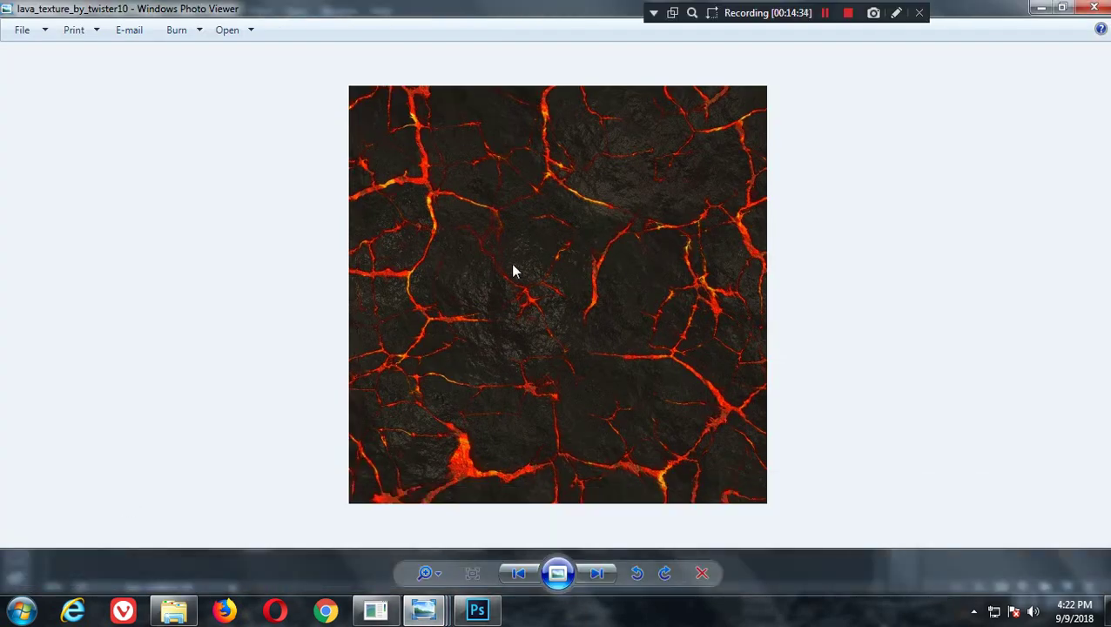
{"action": "right_click", "coordinate": [575, 218]}
{"action": "mouse_move", "coordinate": [644, 223]}
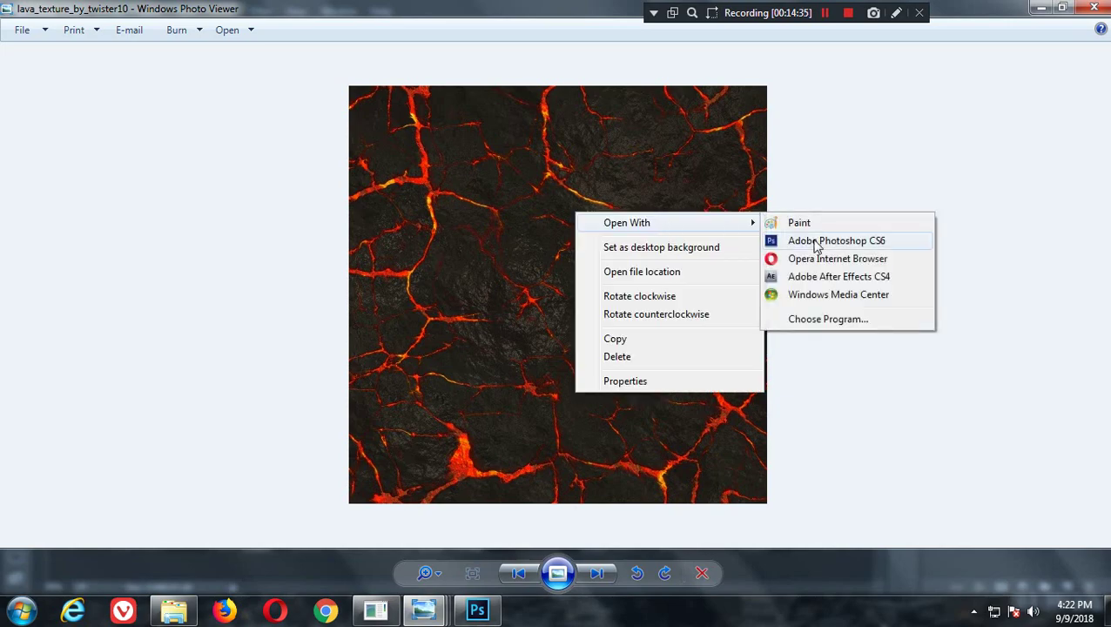
{"action": "left_click", "coordinate": [816, 242]}
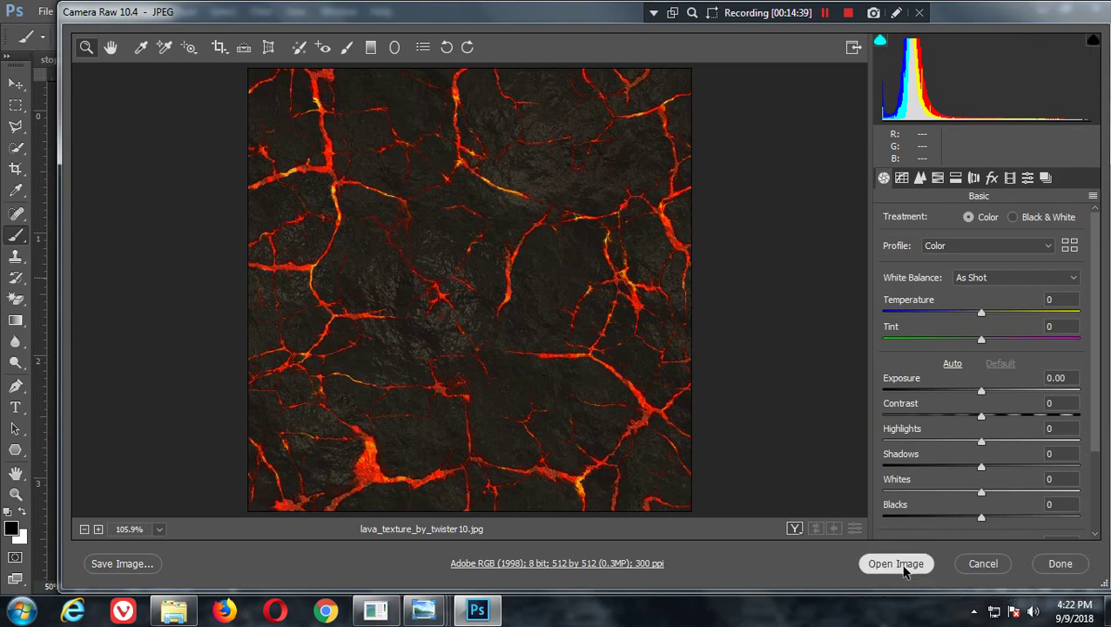
Step: Open the lava texture from Camera Raw and drop it into Untitled-1 as Layer 7
{"action": "left_click", "coordinate": [896, 564]}
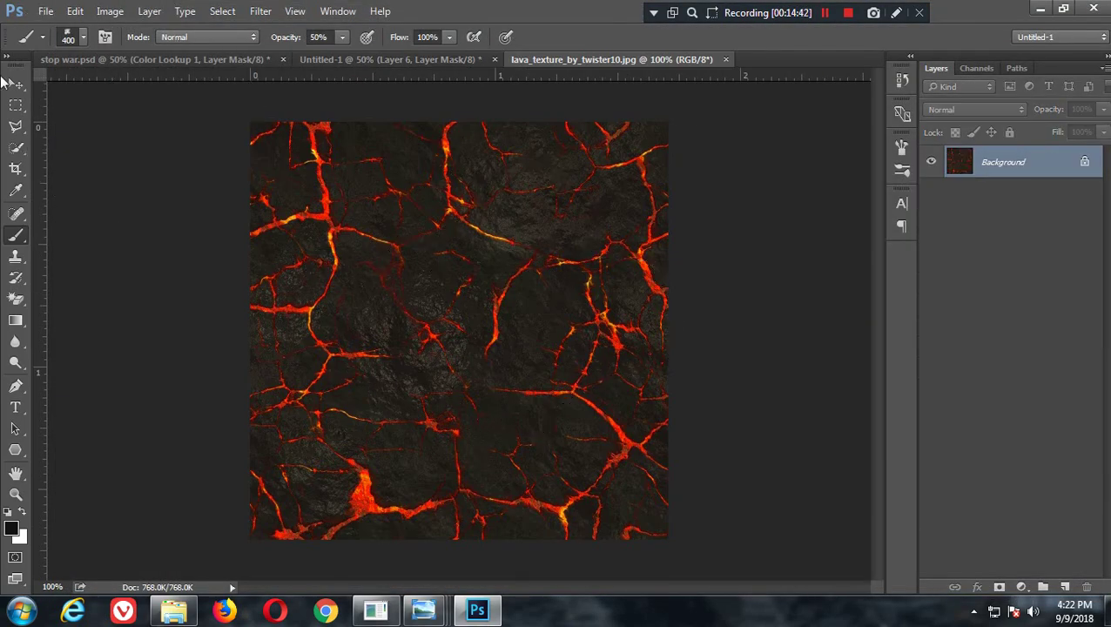
{"action": "left_click", "coordinate": [16, 84]}
{"action": "mouse_move", "coordinate": [478, 303]}
{"action": "left_mouse_down"}
{"action": "mouse_move", "coordinate": [389, 67]}
{"action": "mouse_move", "coordinate": [488, 420]}
{"action": "left_mouse_up"}
{"action": "mouse_move", "coordinate": [500, 368]}
{"action": "left_mouse_down"}
{"action": "mouse_move", "coordinate": [488, 433]}
{"action": "mouse_move", "coordinate": [417, 365]}
{"action": "left_mouse_up"}
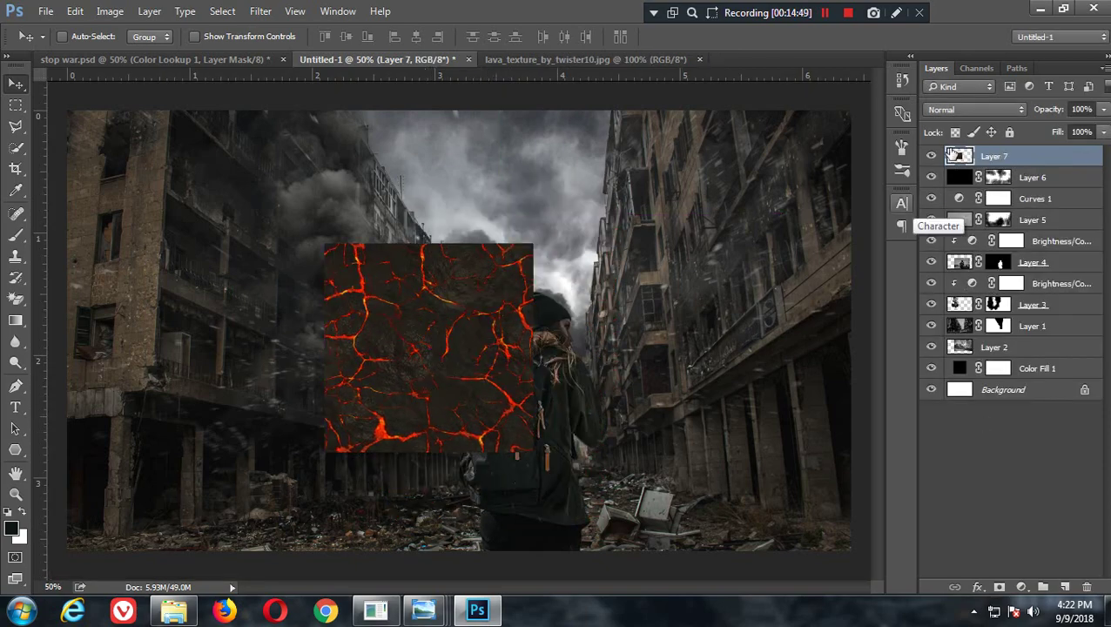
Step: Restack lava Layer 7 between Layer 3 and Layer 1 and move it lower on the canvas
{"action": "left_click_drag", "start_coordinate": [1052, 162], "coordinate": [1058, 314]}
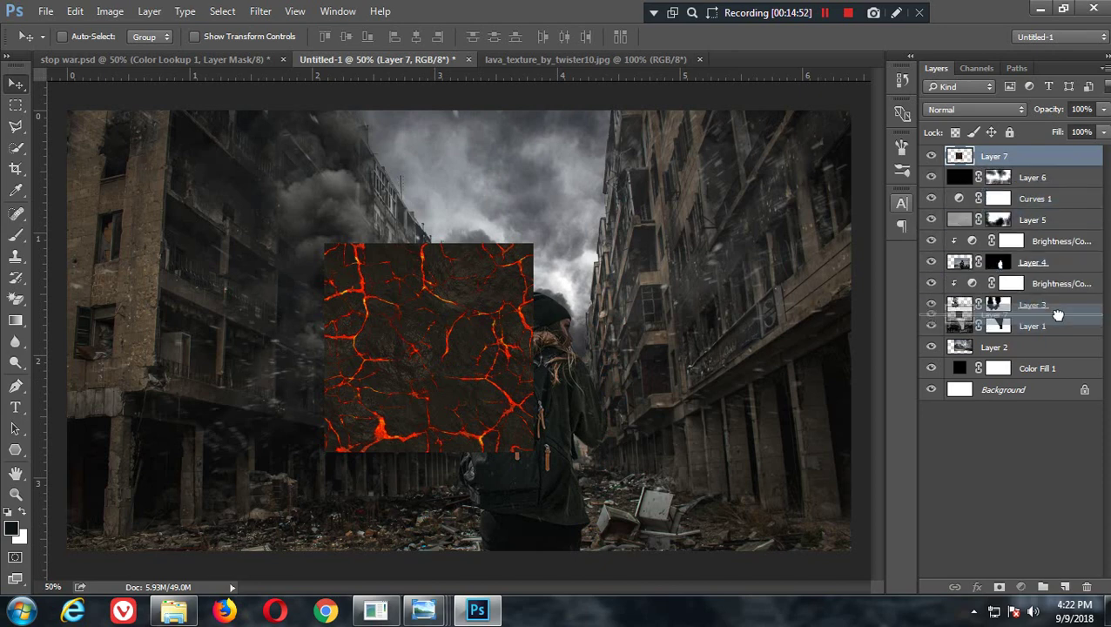
{"action": "left_click_drag", "start_coordinate": [1008, 371], "coordinate": [1010, 366]}
{"action": "left_click_drag", "start_coordinate": [392, 399], "coordinate": [447, 484]}
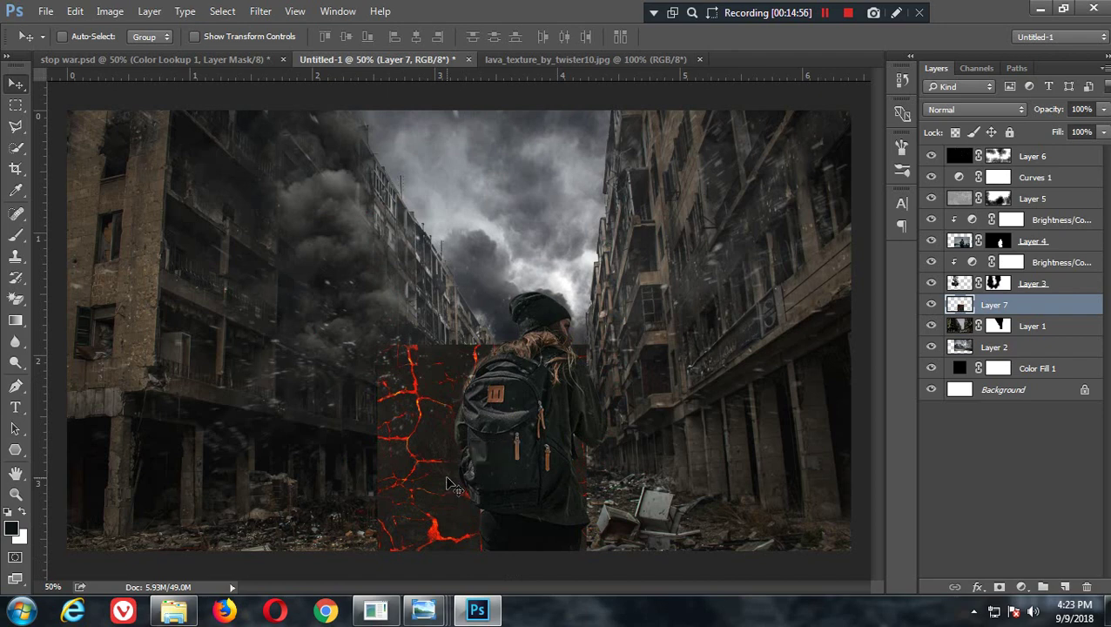
{"action": "left_click_drag", "start_coordinate": [447, 484], "coordinate": [488, 494]}
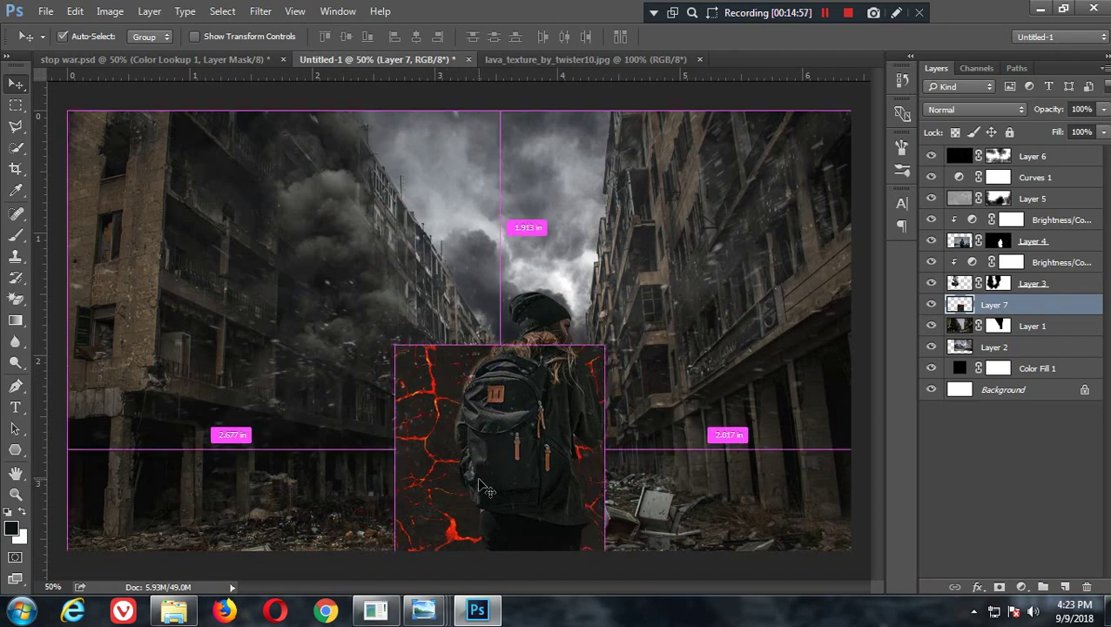
Step: Distort the lava into a perspective ground plane spanning the bottom of the street
{"action": "key", "text": "ctrl+t"}
{"action": "left_click_drag", "start_coordinate": [404, 364], "coordinate": [547, 435]}
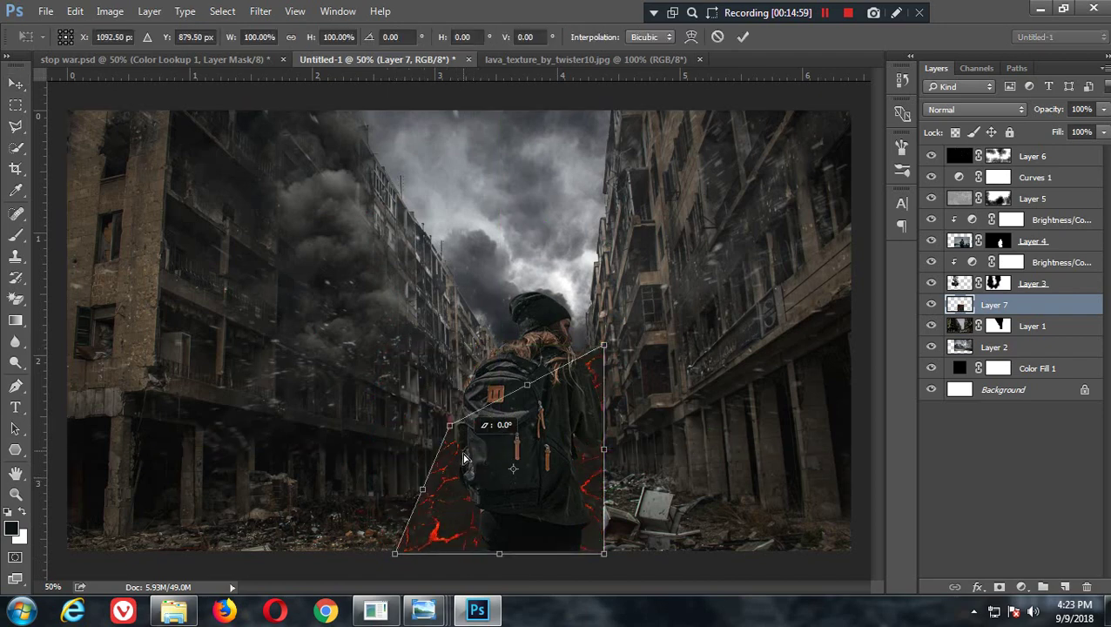
{"action": "left_click_drag", "start_coordinate": [604, 347], "coordinate": [596, 478]}
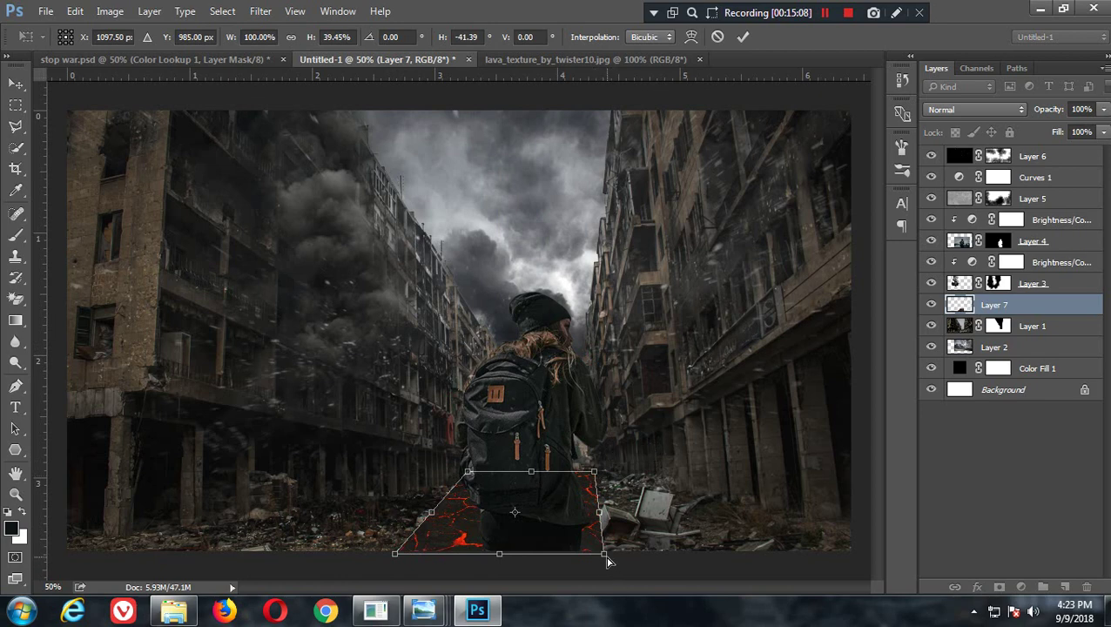
{"action": "left_click_drag", "start_coordinate": [608, 561], "coordinate": [846, 559]}
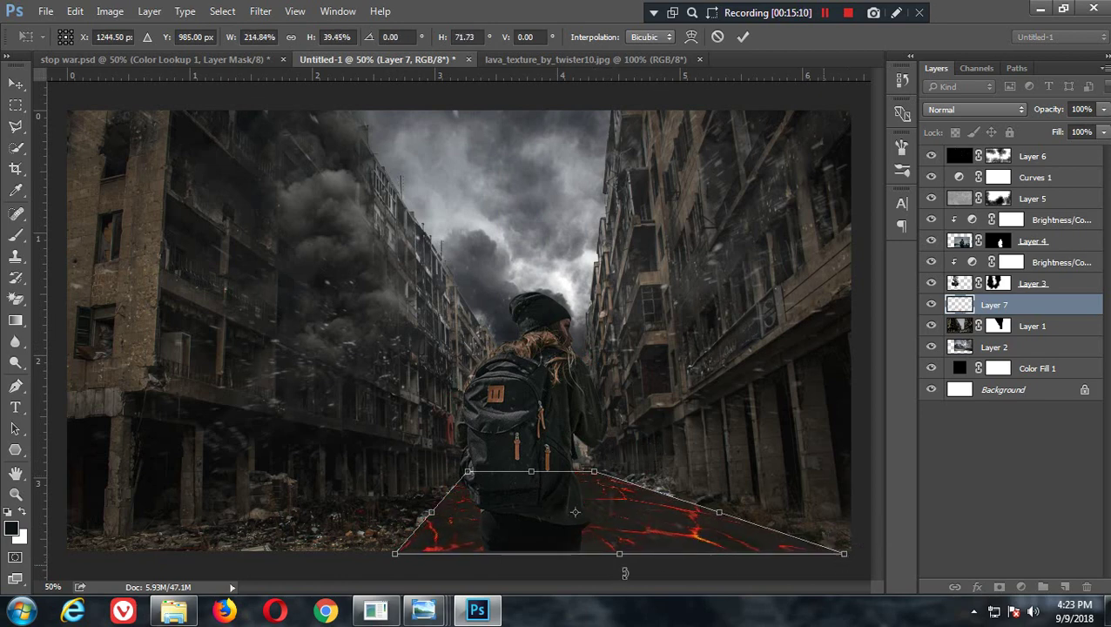
{"action": "left_click_drag", "start_coordinate": [398, 560], "coordinate": [70, 550]}
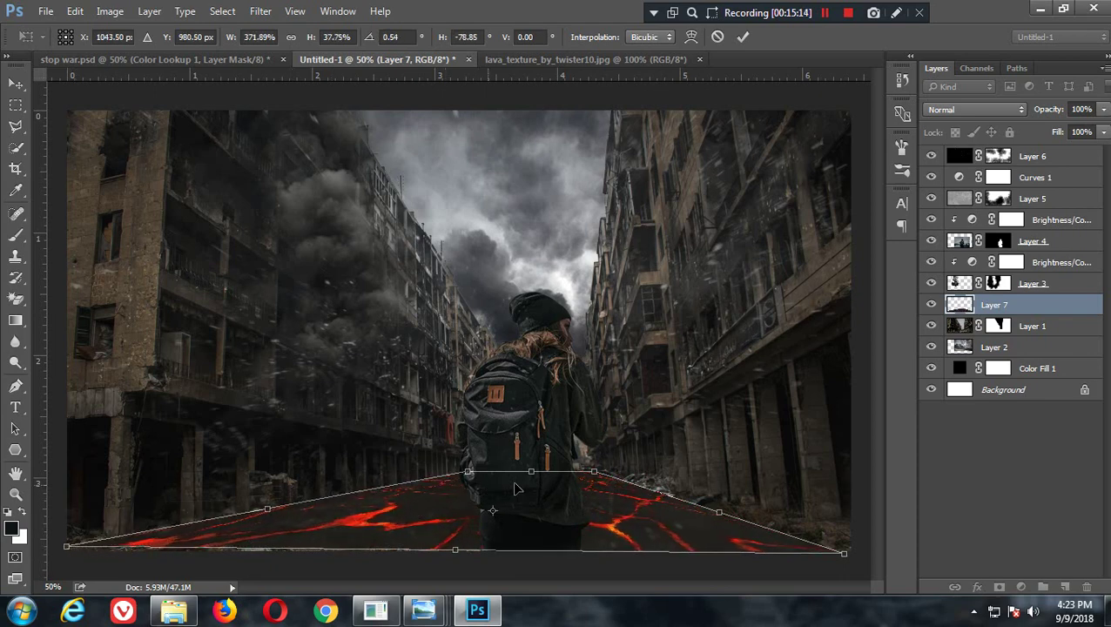
{"action": "left_click_drag", "start_coordinate": [531, 478], "coordinate": [539, 481]}
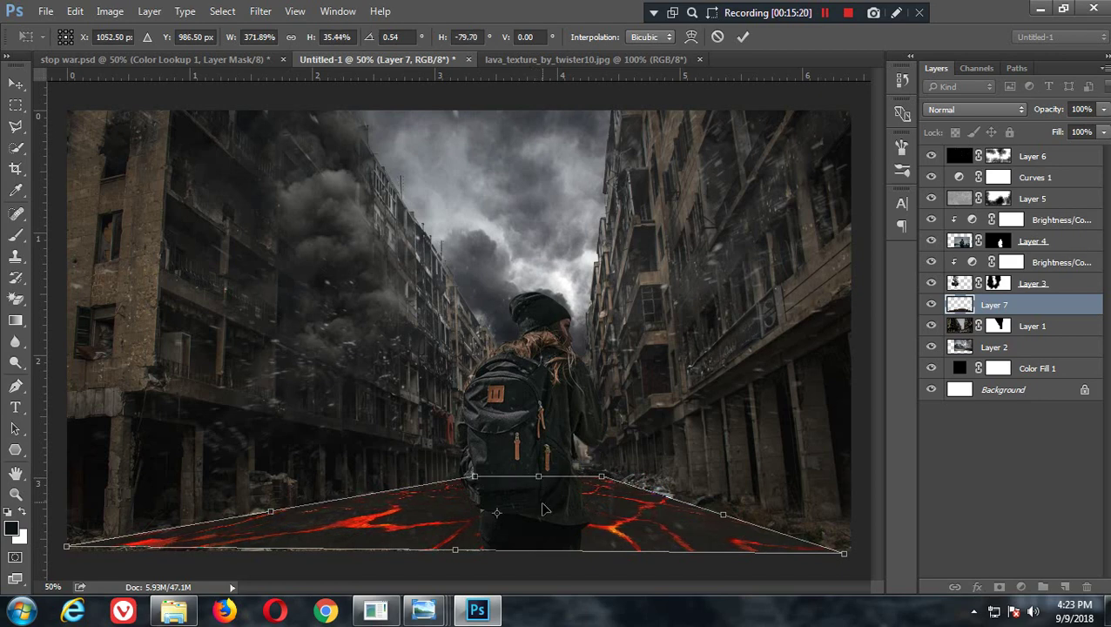
{"action": "key", "text": "Return"}
{"action": "left_click_drag", "start_coordinate": [417, 548], "coordinate": [416, 557]}
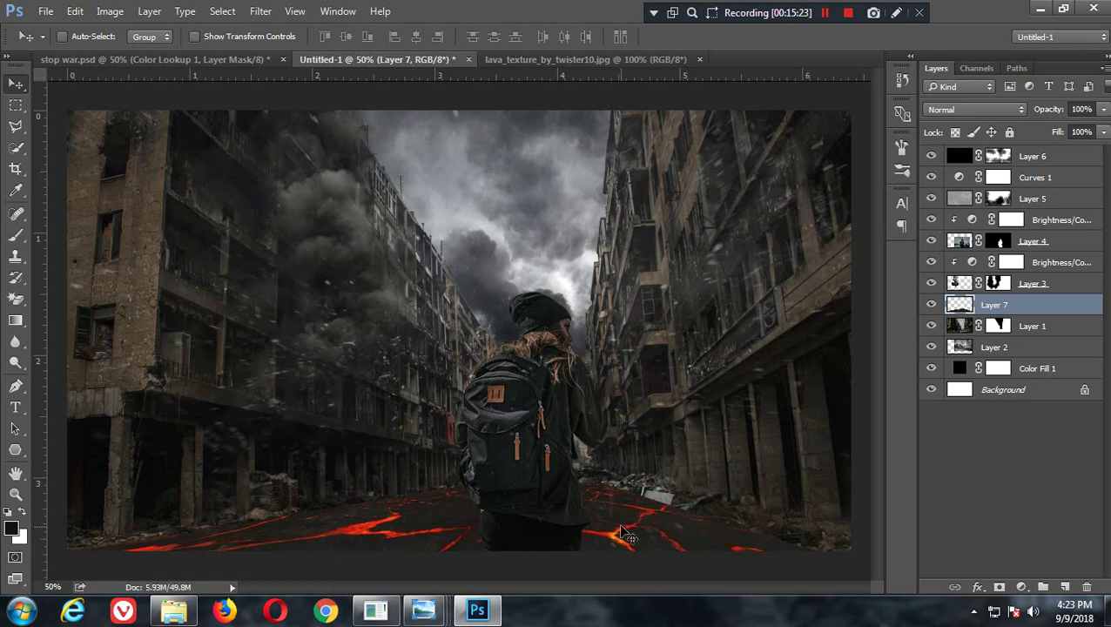
Step: Set the lava Layer 7 blend mode to Color Dodge
{"action": "left_click", "coordinate": [960, 113]}
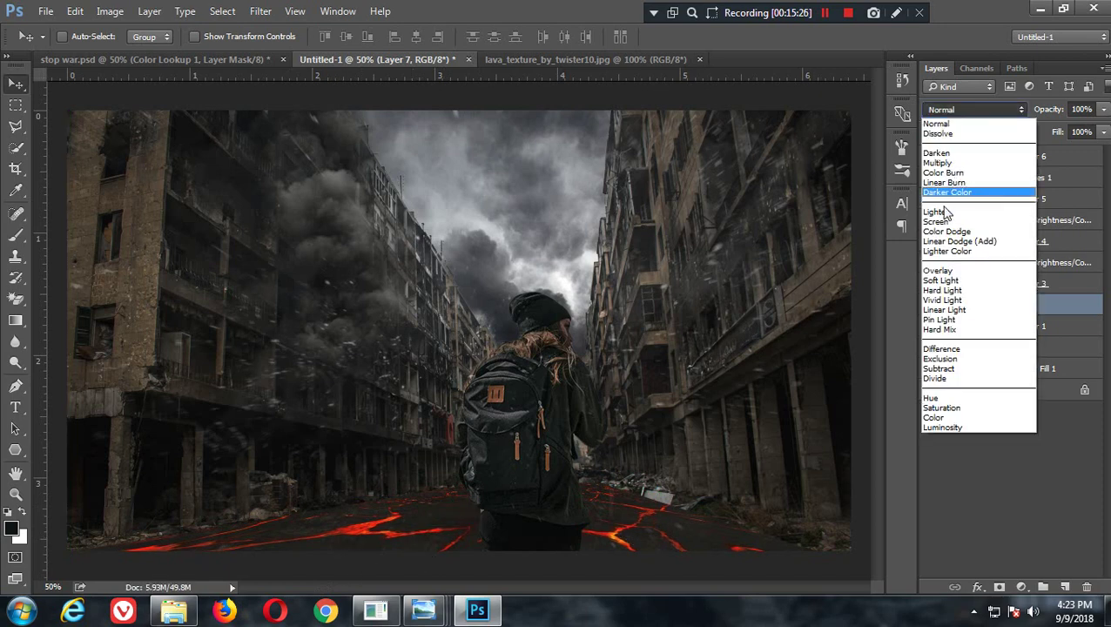
{"action": "key", "text": "Up"}
{"action": "key", "text": "Return"}
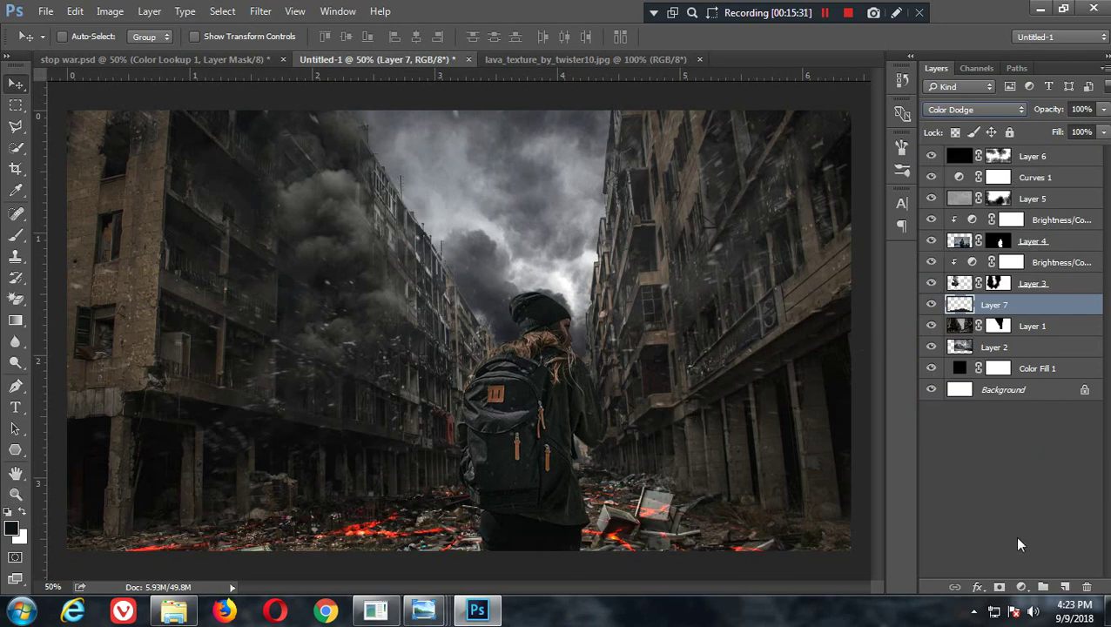
Step: Mask the lava glow off the boxes beside the girl
{"action": "left_click", "coordinate": [1000, 588]}
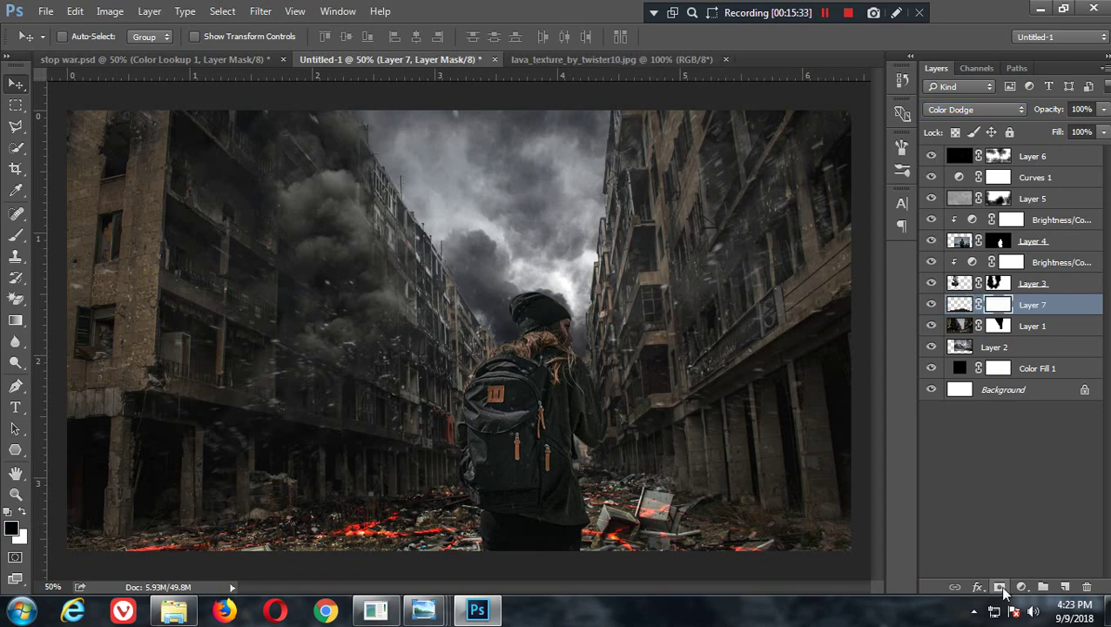
{"action": "left_click", "coordinate": [11, 238]}
{"action": "left_click_drag", "start_coordinate": [658, 505], "coordinate": [645, 514]}
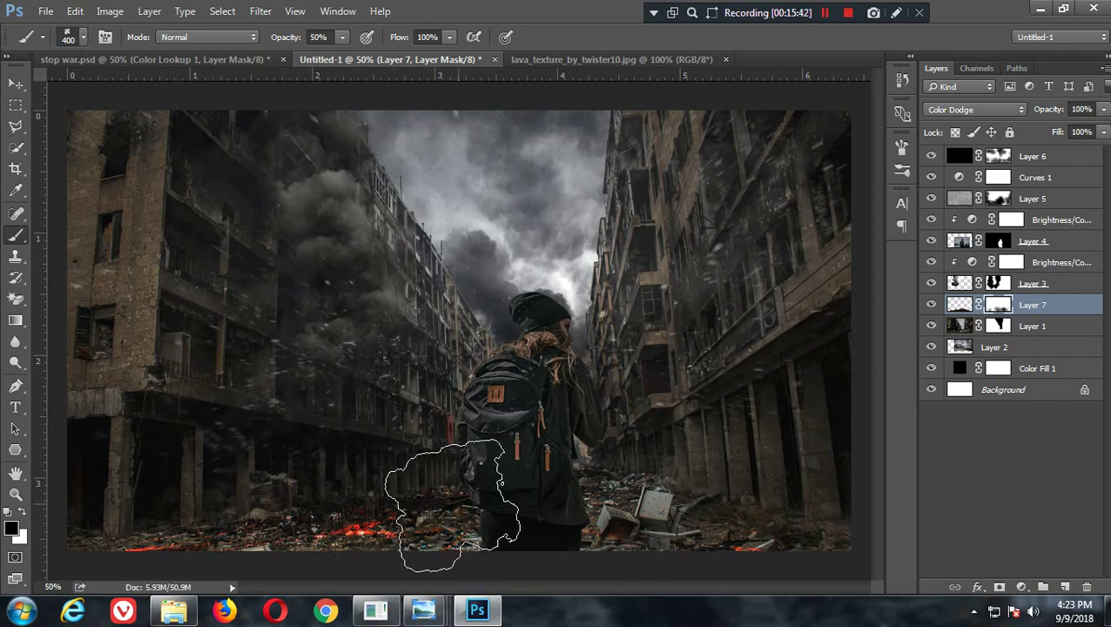
Step: Apply Hue/Saturation to the lava layer's pixels with Saturation -60
{"action": "left_click", "coordinate": [958, 310]}
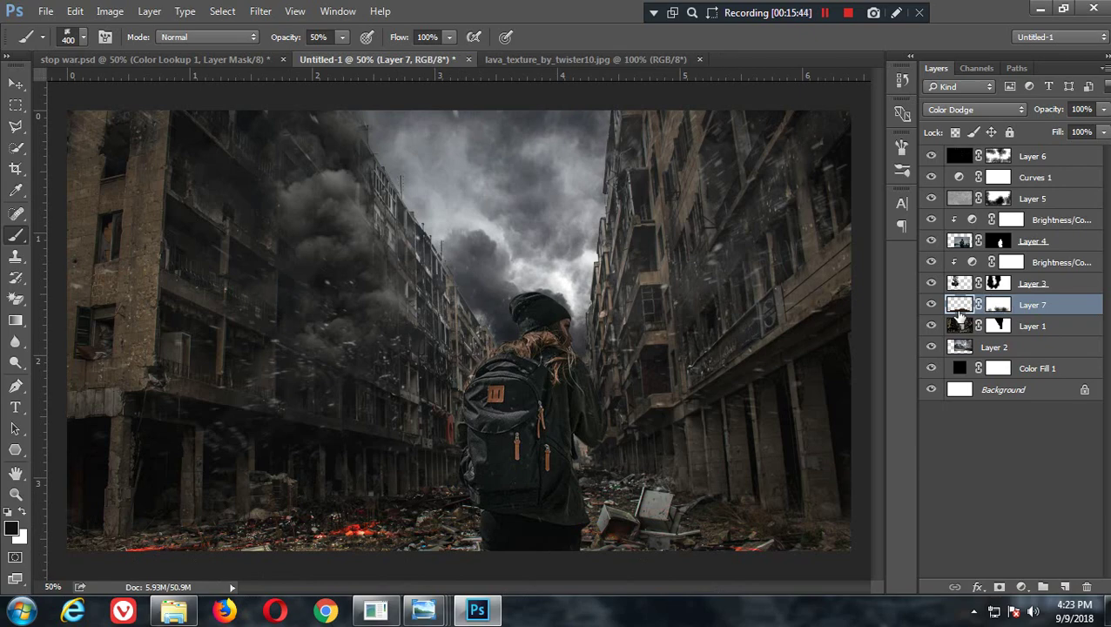
{"action": "key", "text": "ctrl+u"}
{"action": "mouse_move", "coordinate": [836, 305]}
{"action": "left_mouse_down"}
{"action": "mouse_move", "coordinate": [792, 305]}
{"action": "mouse_move", "coordinate": [802, 304]}
{"action": "left_mouse_up"}
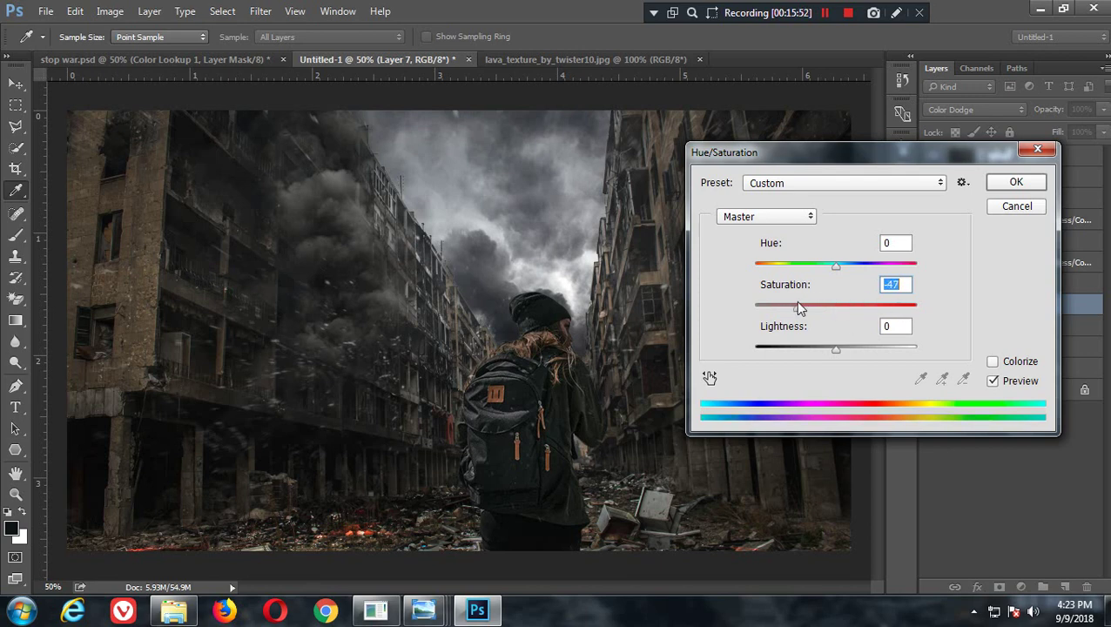
{"action": "left_click_drag", "start_coordinate": [800, 306], "coordinate": [789, 306]}
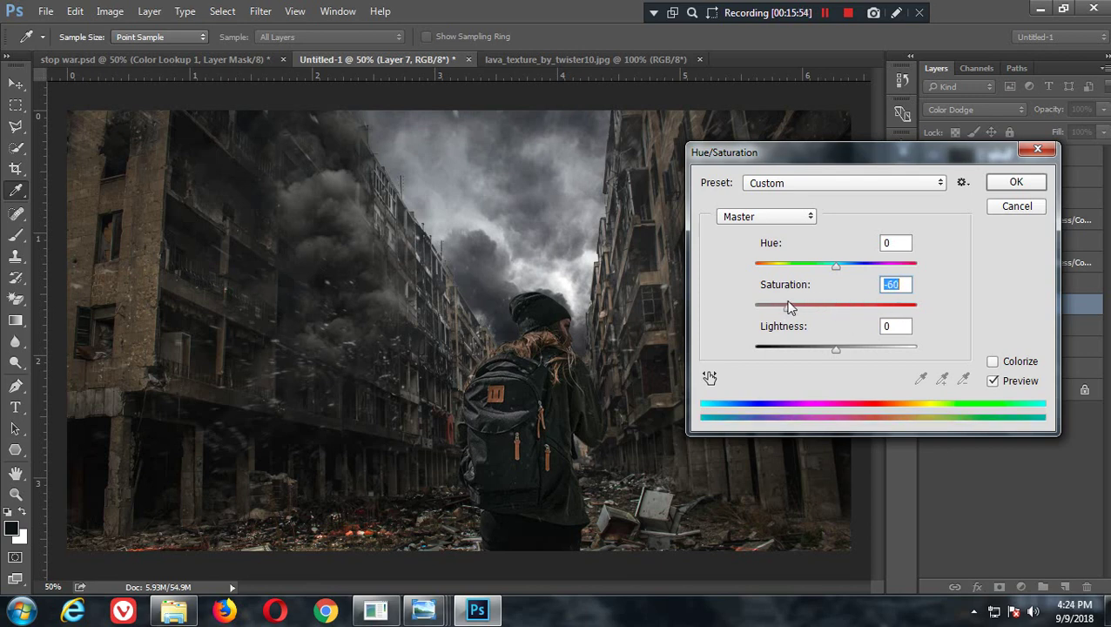
{"action": "left_click", "coordinate": [1017, 186]}
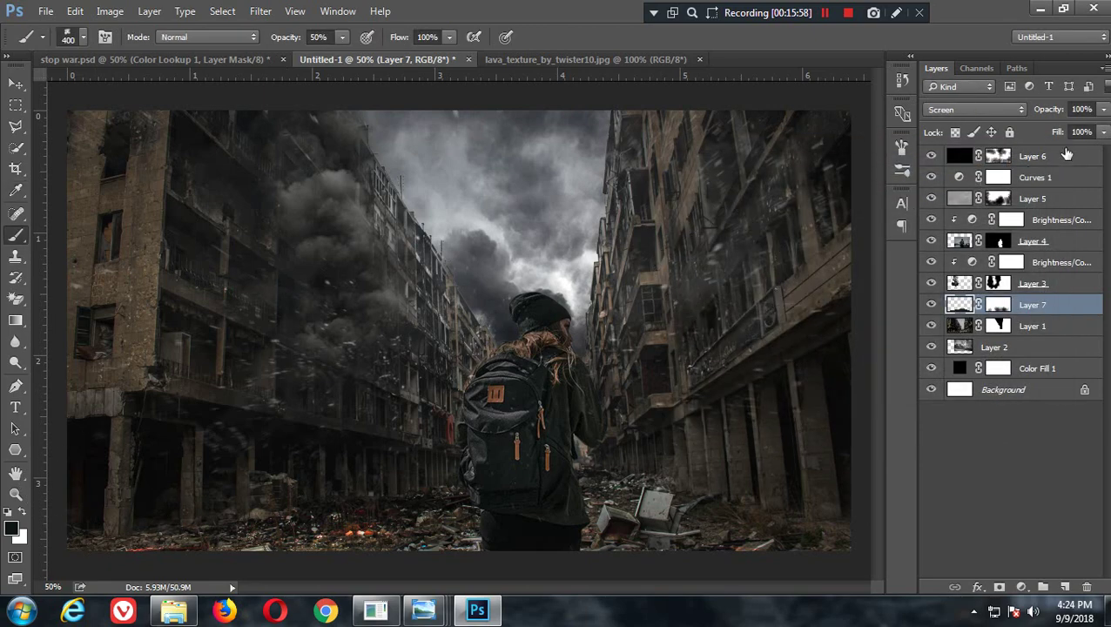
{"action": "left_click", "coordinate": [1066, 155]}
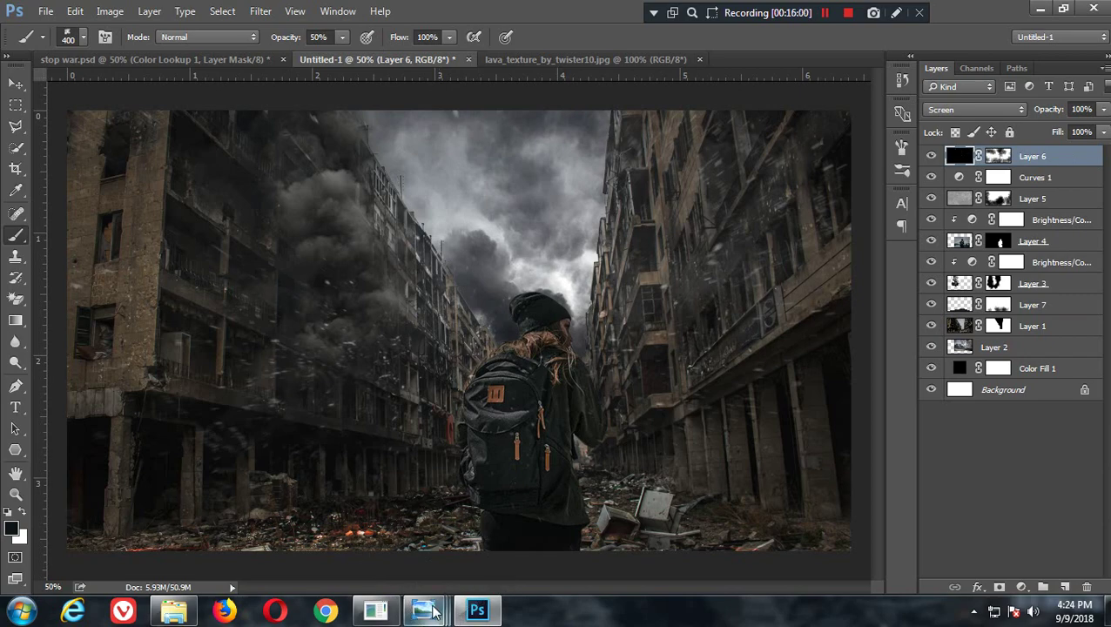
Step: Open the_spark_never_lit_up_a_fire_by_bonhamie-d6funob.jpg from Windows Photo Viewer in Photoshop
{"action": "mouse_move", "coordinate": [424, 610]}
{"action": "left_click", "coordinate": [767, 529]}
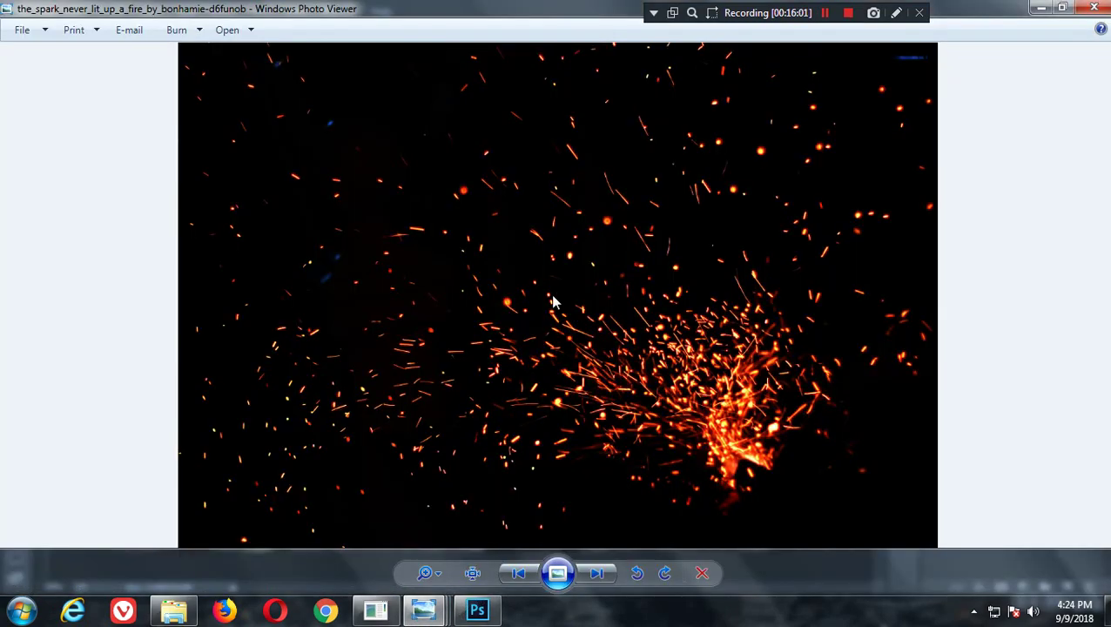
{"action": "right_click", "coordinate": [549, 228]}
{"action": "left_click", "coordinate": [786, 258]}
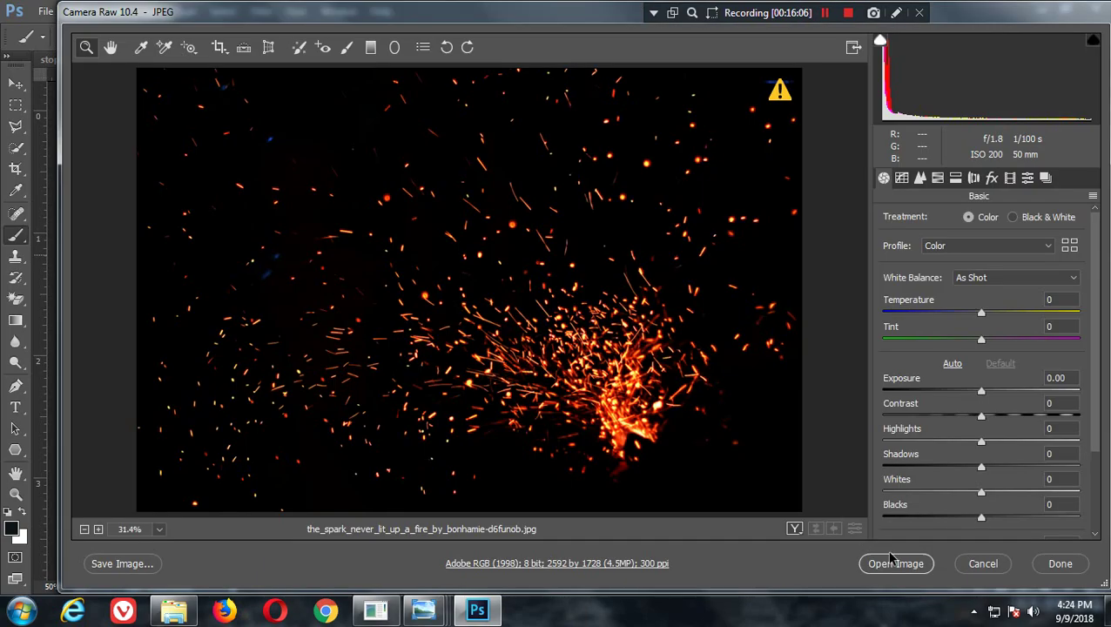
{"action": "left_click", "coordinate": [928, 562]}
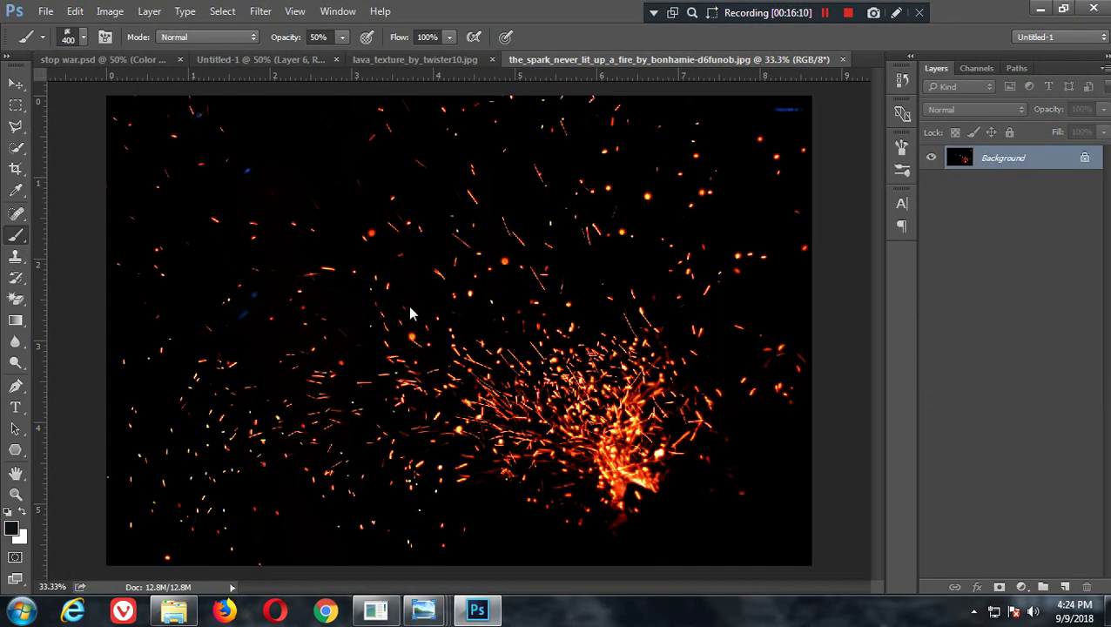
{"action": "left_click", "coordinate": [17, 84]}
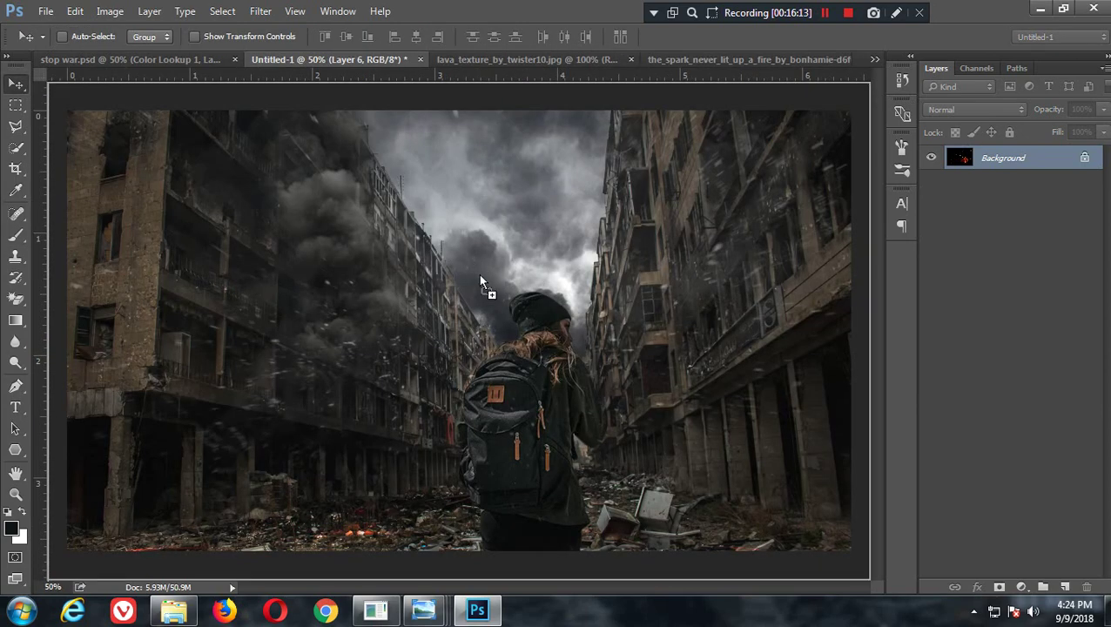
Step: Drag the sparks into the street, scale them to about 49%, rotate, and place them lower right
{"action": "left_click_drag", "start_coordinate": [292, 58], "coordinate": [478, 276]}
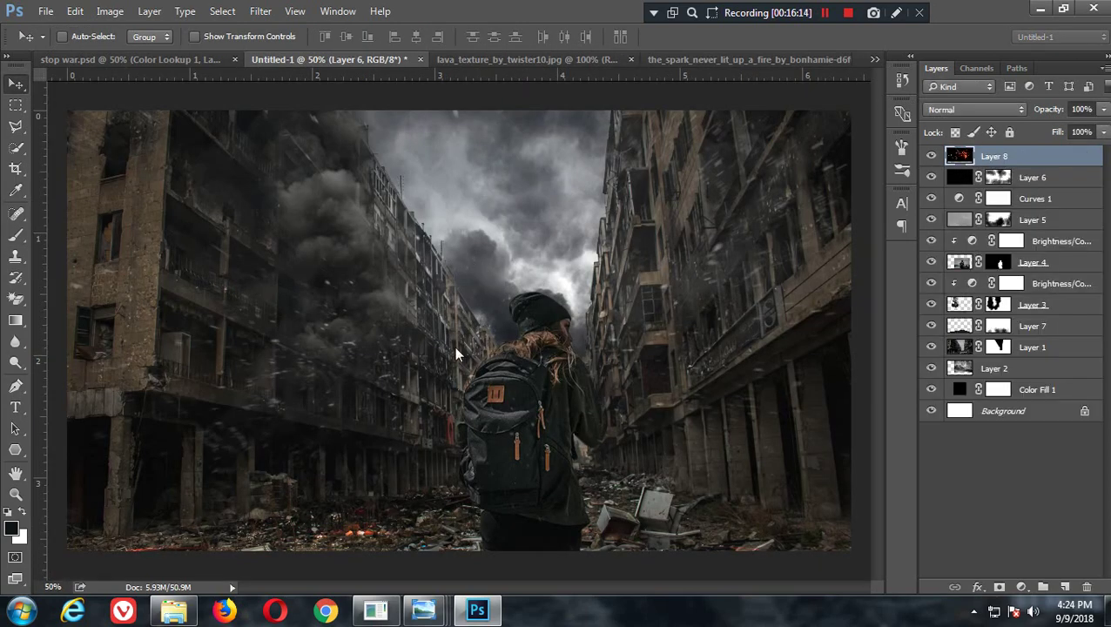
{"action": "left_click_drag", "start_coordinate": [478, 320], "coordinate": [464, 455]}
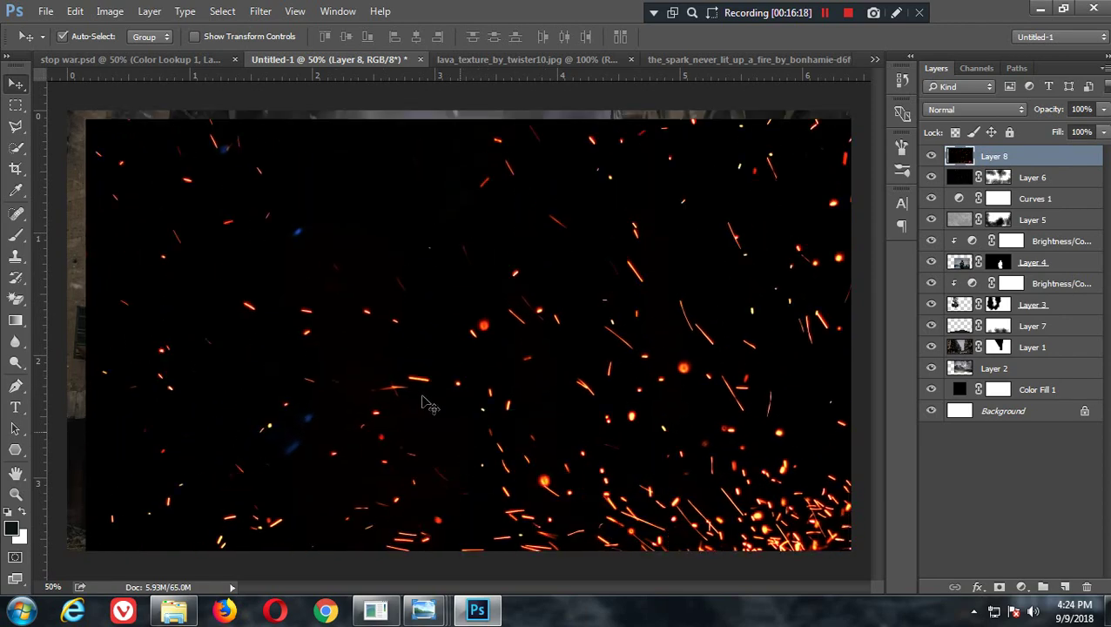
{"action": "key", "text": "ctrl+t"}
{"action": "left_click_drag", "start_coordinate": [98, 128], "coordinate": [422, 344]}
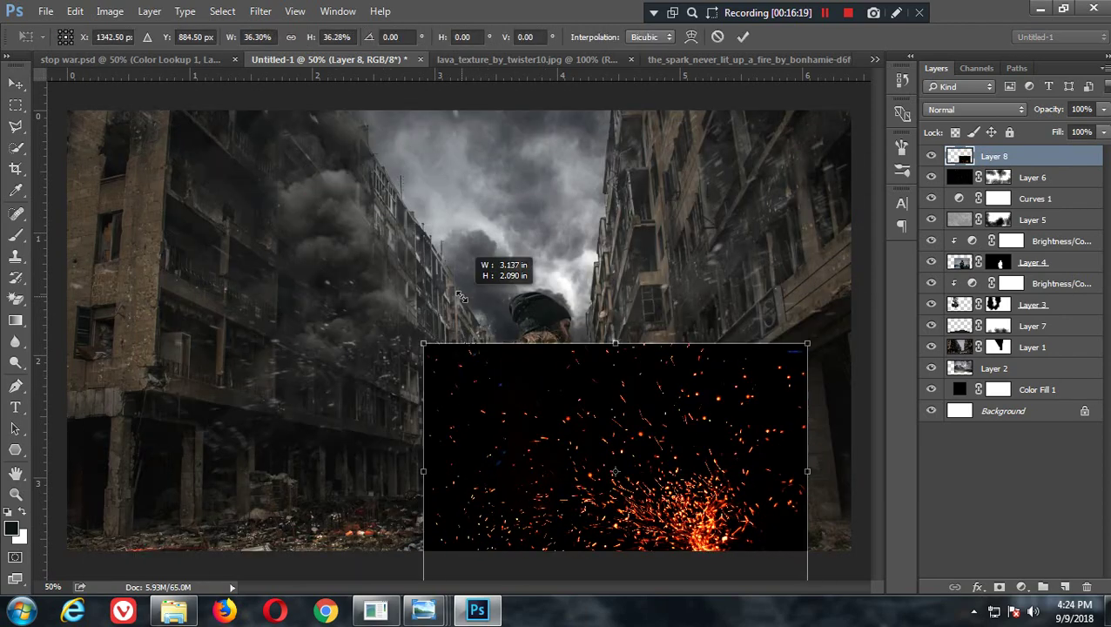
{"action": "mouse_move", "coordinate": [822, 326]}
{"action": "left_mouse_down"}
{"action": "mouse_move", "coordinate": [857, 515]}
{"action": "mouse_move", "coordinate": [797, 592]}
{"action": "left_mouse_up"}
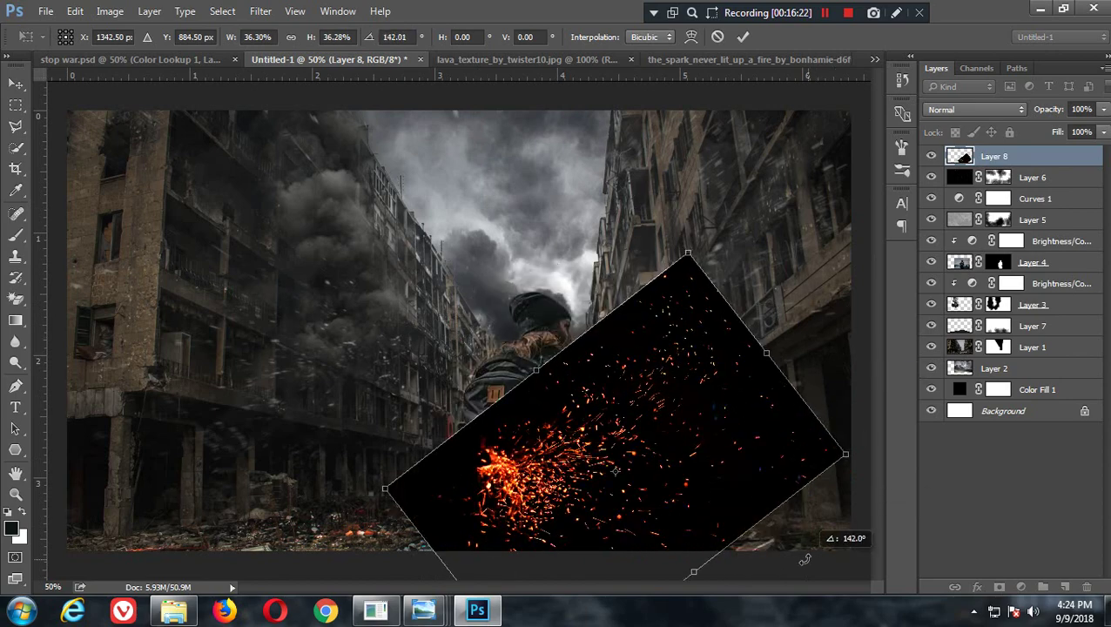
{"action": "left_click_drag", "start_coordinate": [681, 467], "coordinate": [671, 574]}
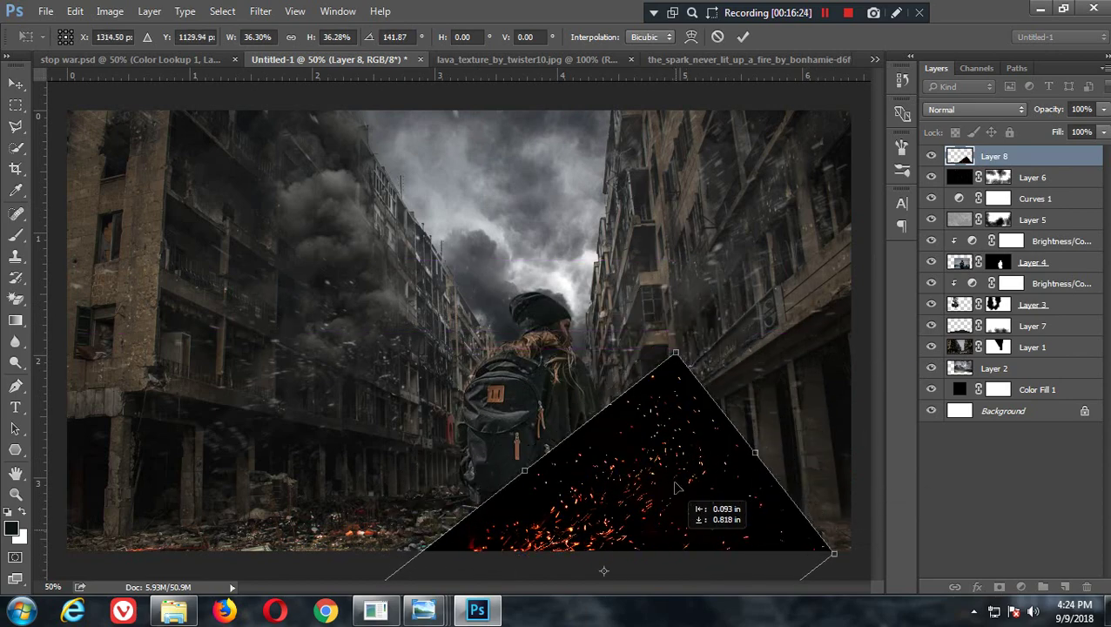
{"action": "left_click_drag", "start_coordinate": [674, 348], "coordinate": [679, 261]}
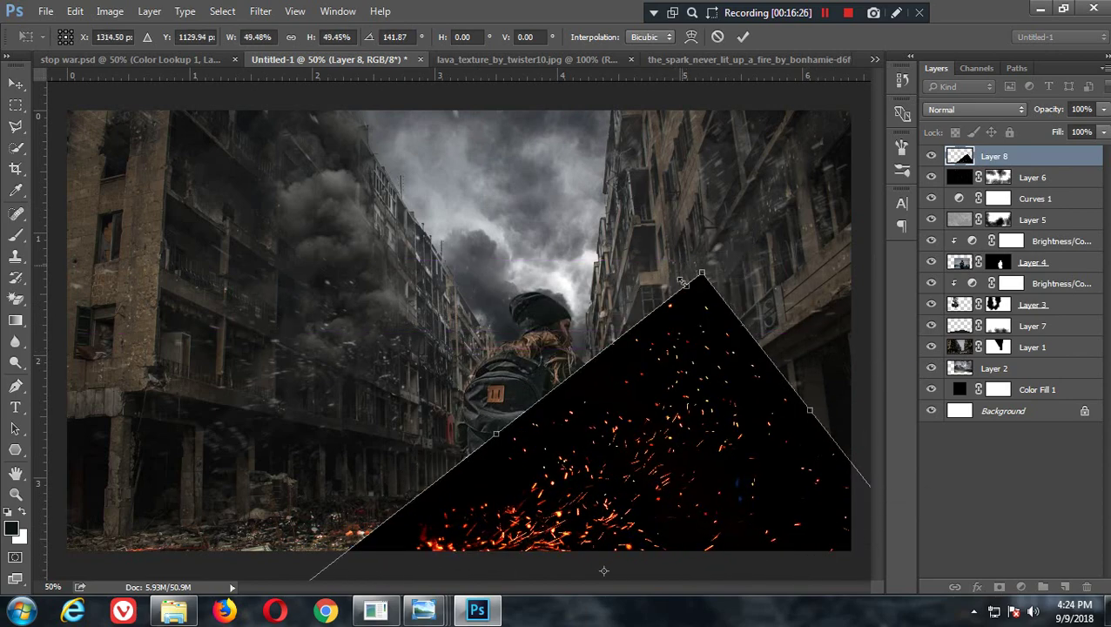
{"action": "mouse_move", "coordinate": [672, 435]}
{"action": "left_mouse_down"}
{"action": "mouse_move", "coordinate": [666, 477]}
{"action": "mouse_move", "coordinate": [685, 478]}
{"action": "mouse_move", "coordinate": [237, 435]}
{"action": "mouse_move", "coordinate": [251, 467]}
{"action": "mouse_move", "coordinate": [277, 461]}
{"action": "left_mouse_up"}
{"action": "key", "text": "Return"}
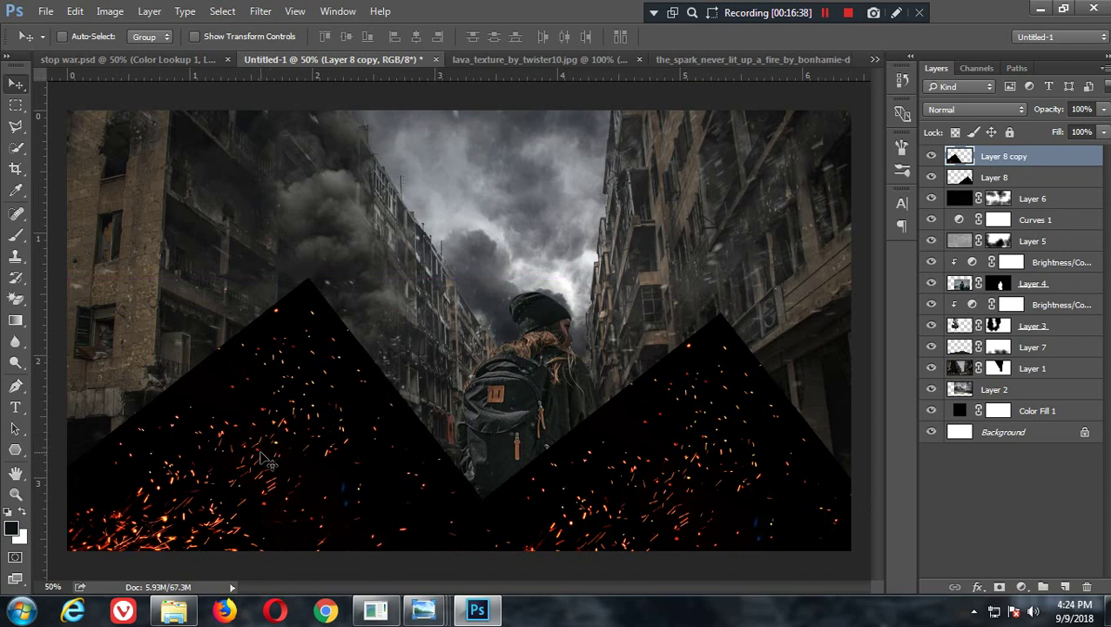
Step: Merge the two spark layers and set the merged layer's blend mode to Screen
{"action": "left_click", "coordinate": [1042, 179], "text": "shift"}
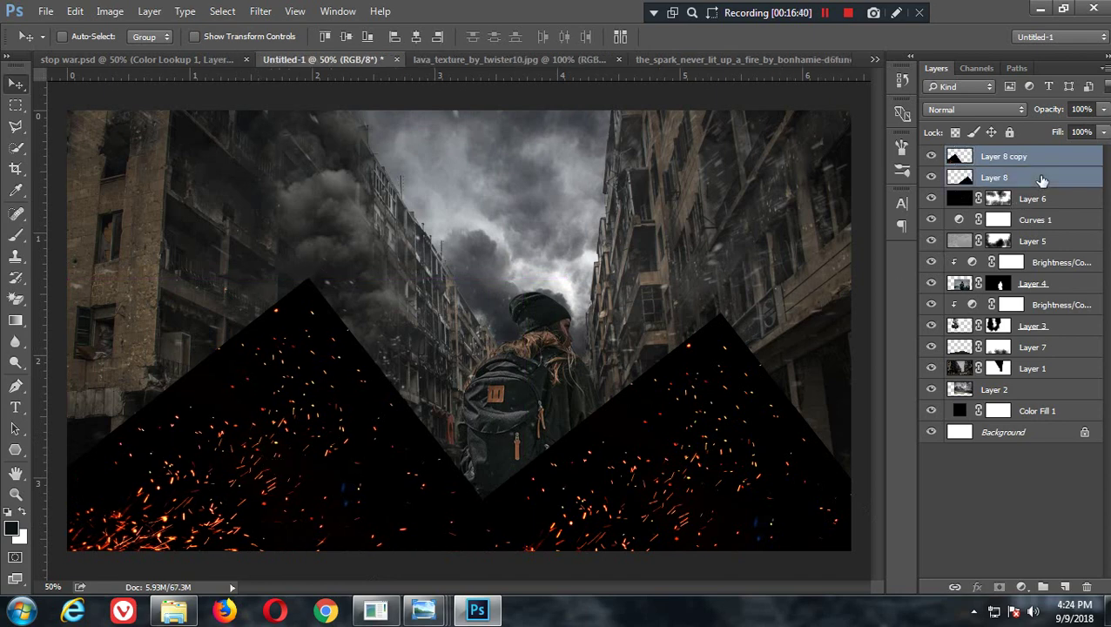
{"action": "key", "text": "ctrl+e"}
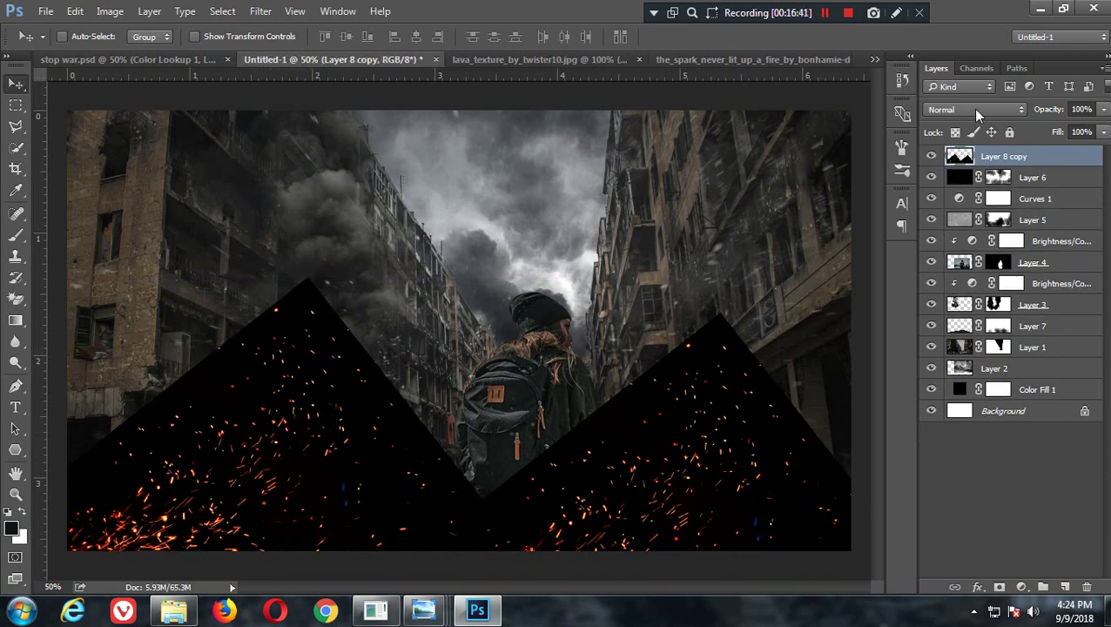
{"action": "left_click", "coordinate": [976, 111]}
{"action": "left_click", "coordinate": [951, 222]}
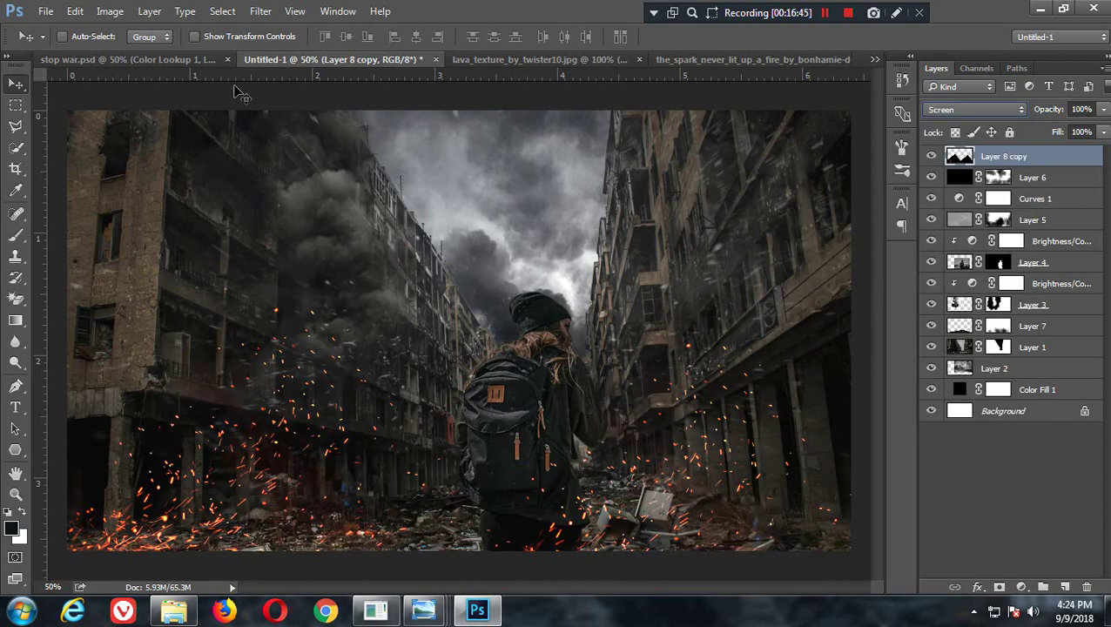
Step: Soften the sparks with a Gaussian Blur of 2.2 pixels
{"action": "left_click", "coordinate": [261, 11]}
{"action": "mouse_move", "coordinate": [268, 190]}
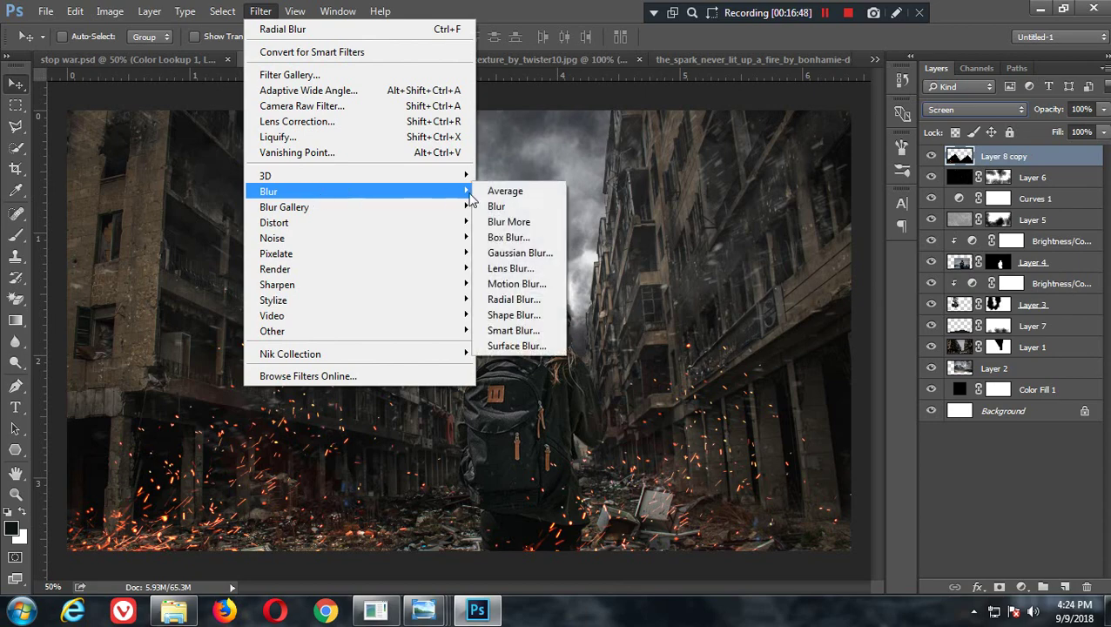
{"action": "left_click", "coordinate": [522, 253]}
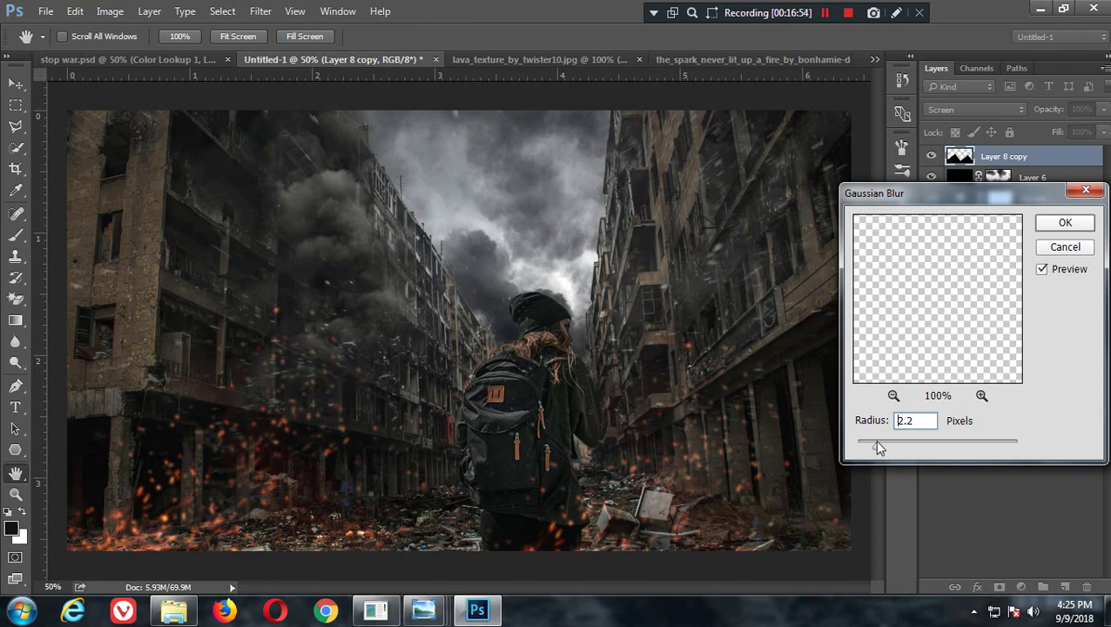
{"action": "left_click", "coordinate": [877, 444]}
{"action": "left_click", "coordinate": [1064, 223]}
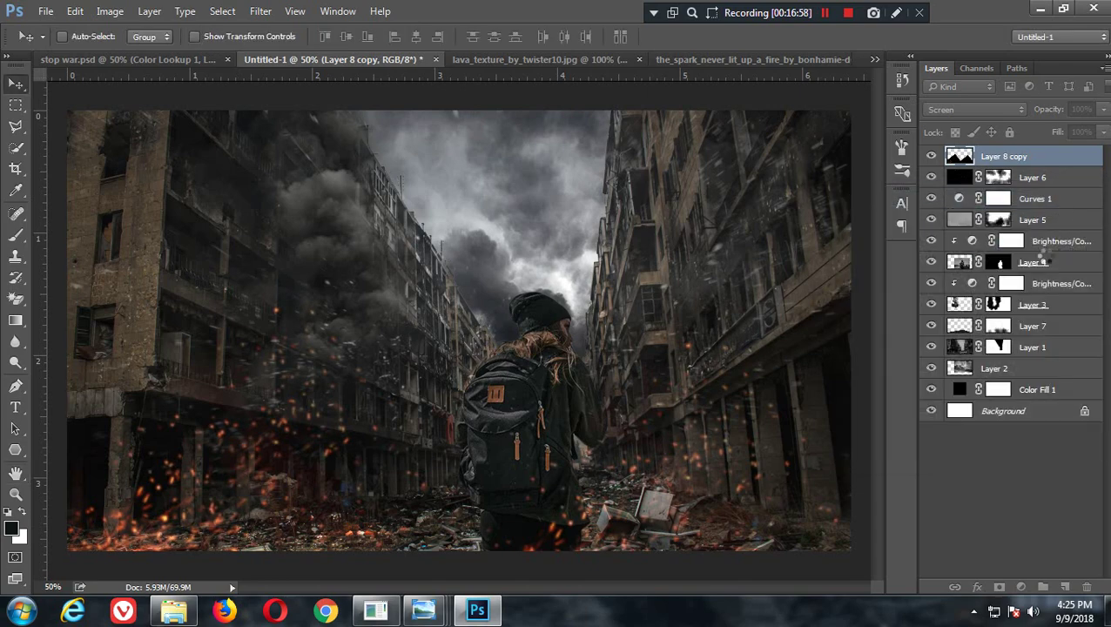
Step: Add a mask and brush out sparks over the girl and lower street, then nudge the layer down
{"action": "left_click", "coordinate": [999, 587]}
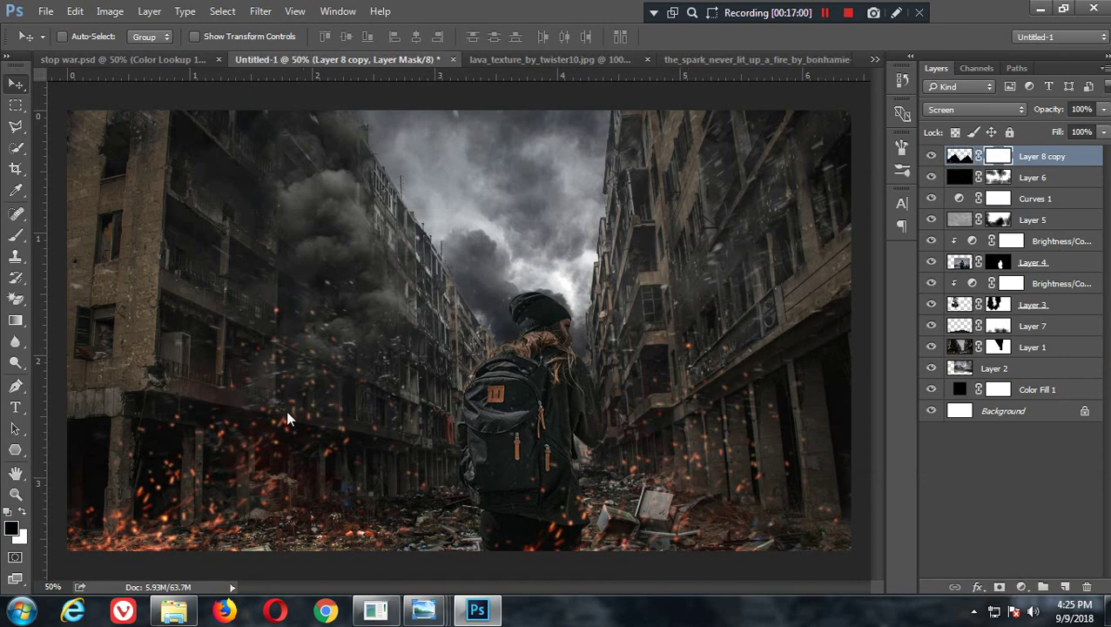
{"action": "left_click", "coordinate": [26, 231]}
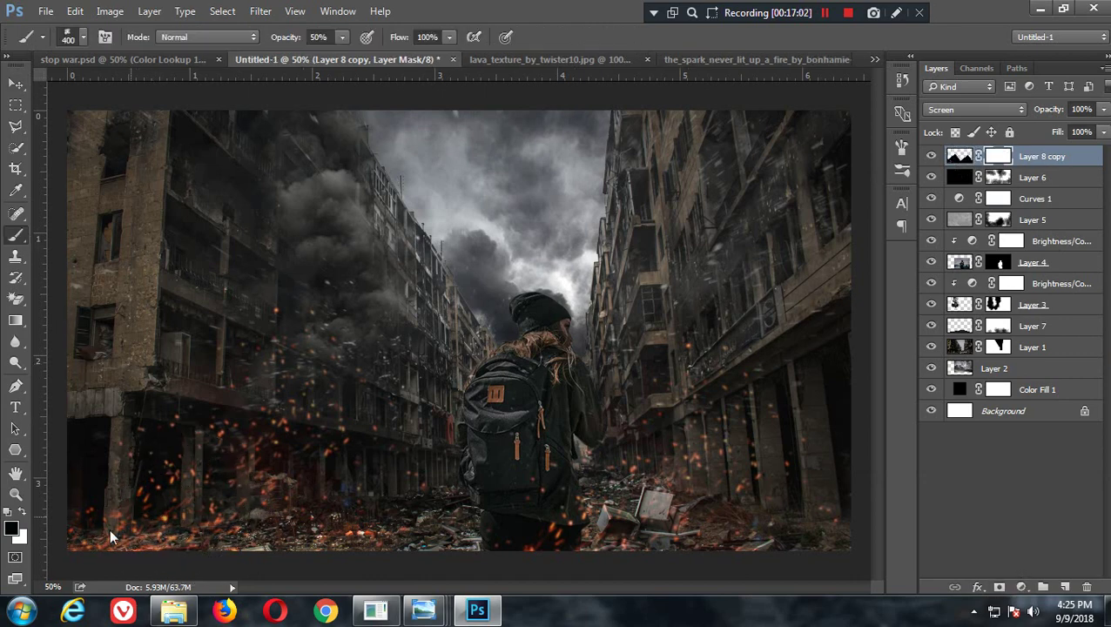
{"action": "left_click_drag", "start_coordinate": [113, 526], "coordinate": [117, 513]}
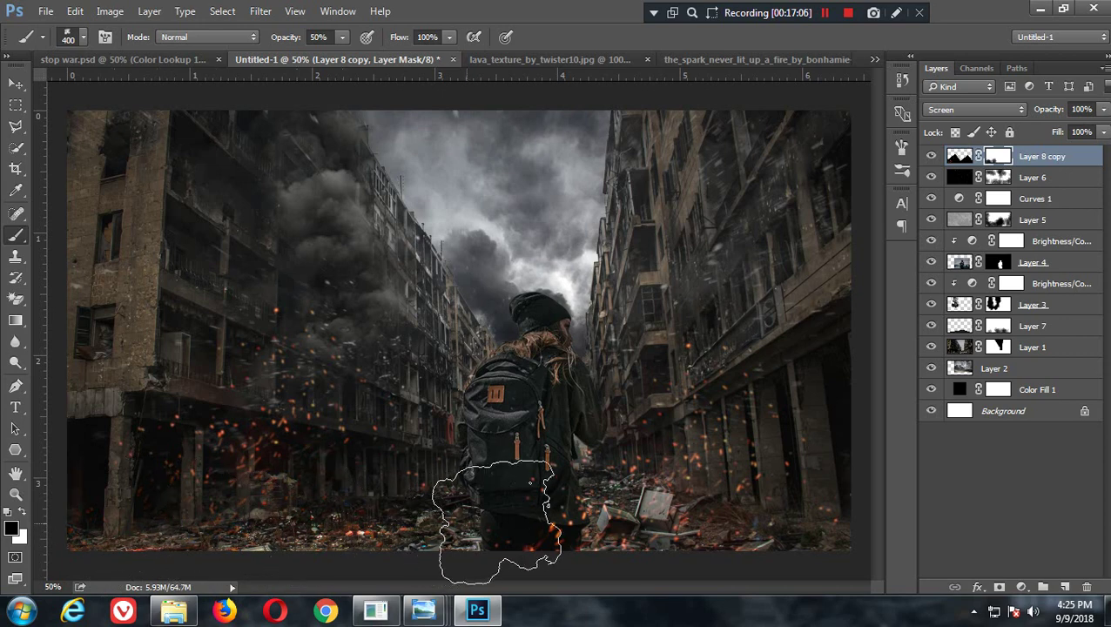
{"action": "left_click_drag", "start_coordinate": [122, 509], "coordinate": [523, 525]}
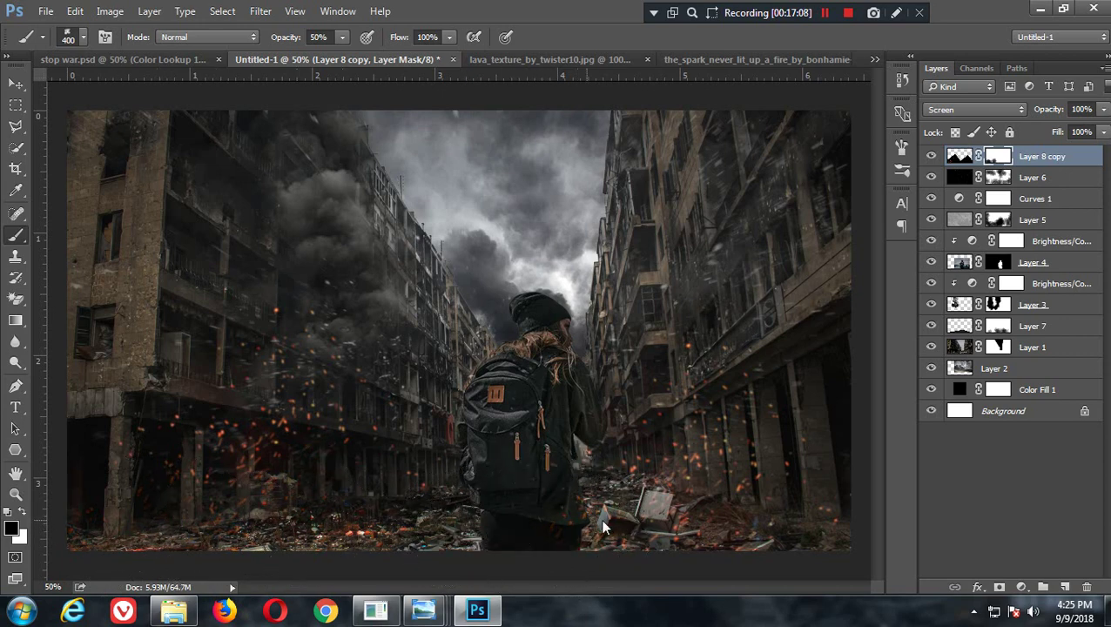
{"action": "mouse_move", "coordinate": [687, 523]}
{"action": "left_mouse_down"}
{"action": "mouse_move", "coordinate": [257, 503]}
{"action": "mouse_move", "coordinate": [174, 483]}
{"action": "left_mouse_up"}
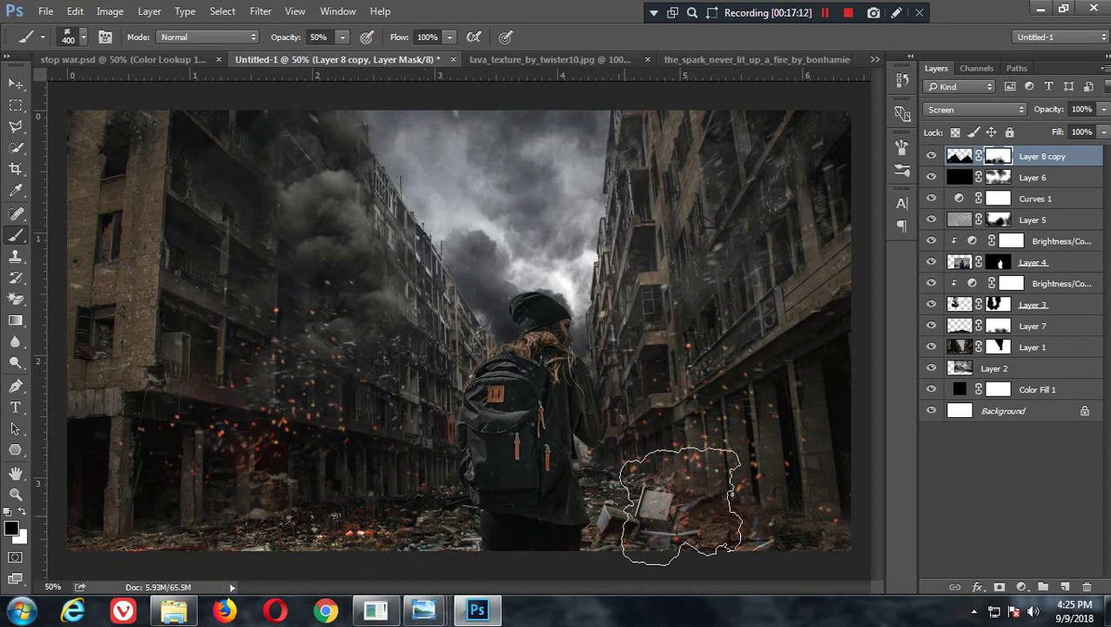
{"action": "mouse_move", "coordinate": [788, 492]}
{"action": "left_mouse_down"}
{"action": "mouse_move", "coordinate": [805, 474]}
{"action": "mouse_move", "coordinate": [526, 464]}
{"action": "mouse_move", "coordinate": [283, 496]}
{"action": "mouse_move", "coordinate": [140, 464]}
{"action": "left_mouse_up"}
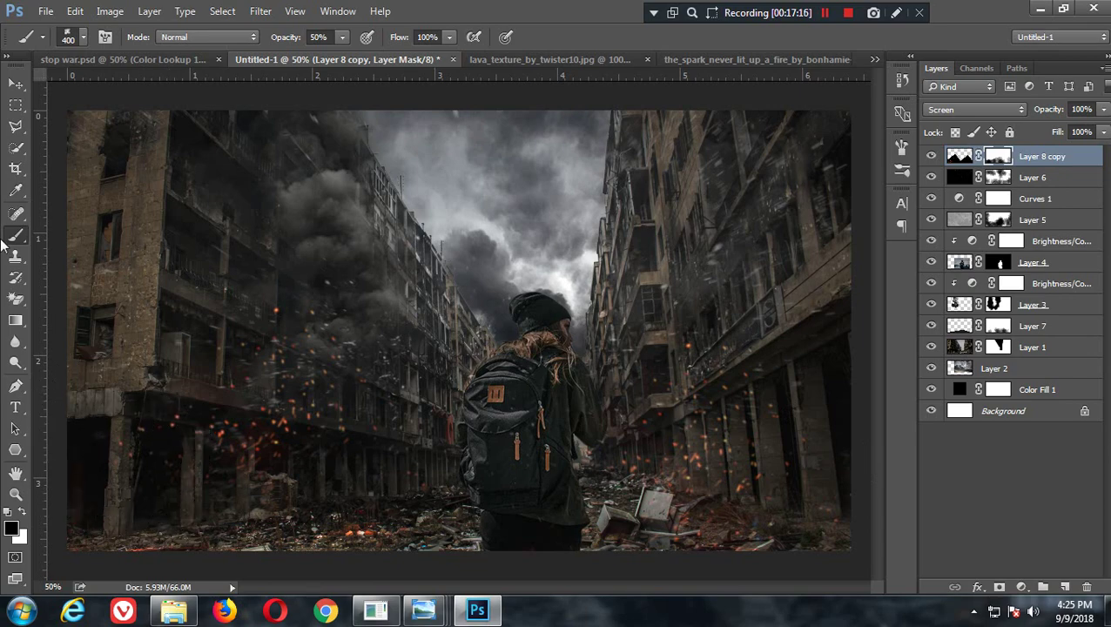
{"action": "left_click", "coordinate": [15, 84]}
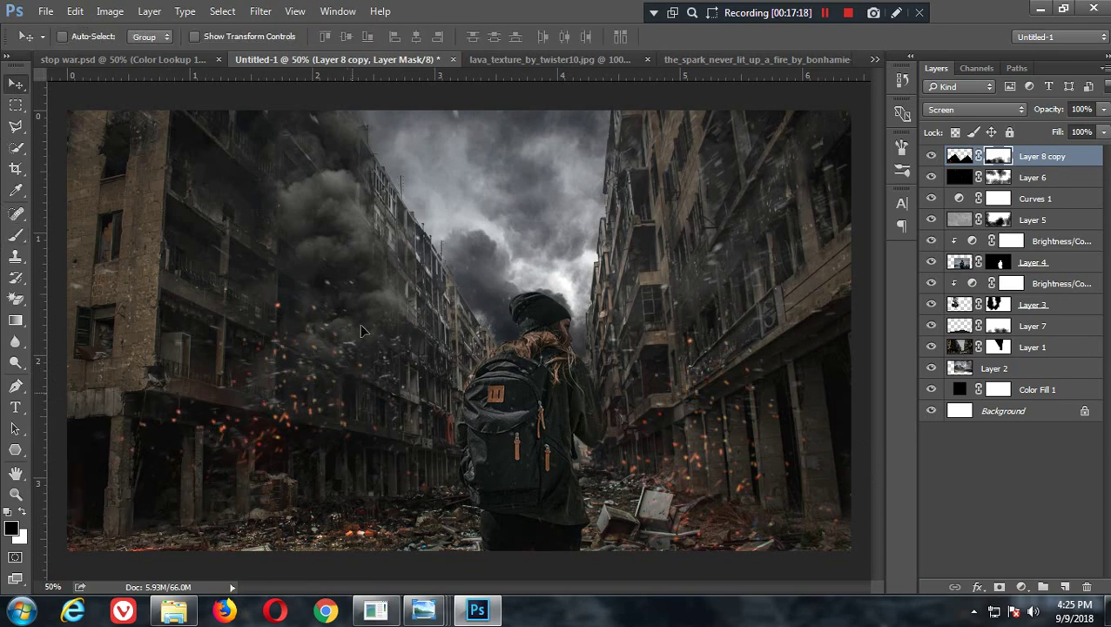
{"action": "left_click_drag", "start_coordinate": [339, 347], "coordinate": [356, 427]}
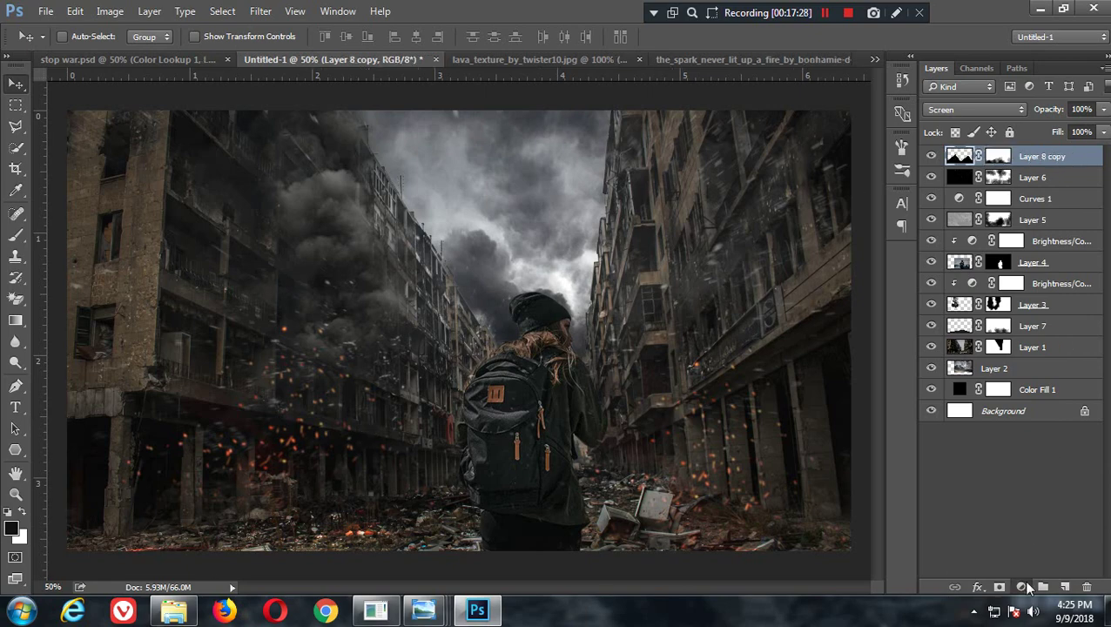
Step: Add a Color Lookup adjustment using FoggyNight at 15% opacity
{"action": "left_click", "coordinate": [1021, 587]}
{"action": "left_click", "coordinate": [1012, 475]}
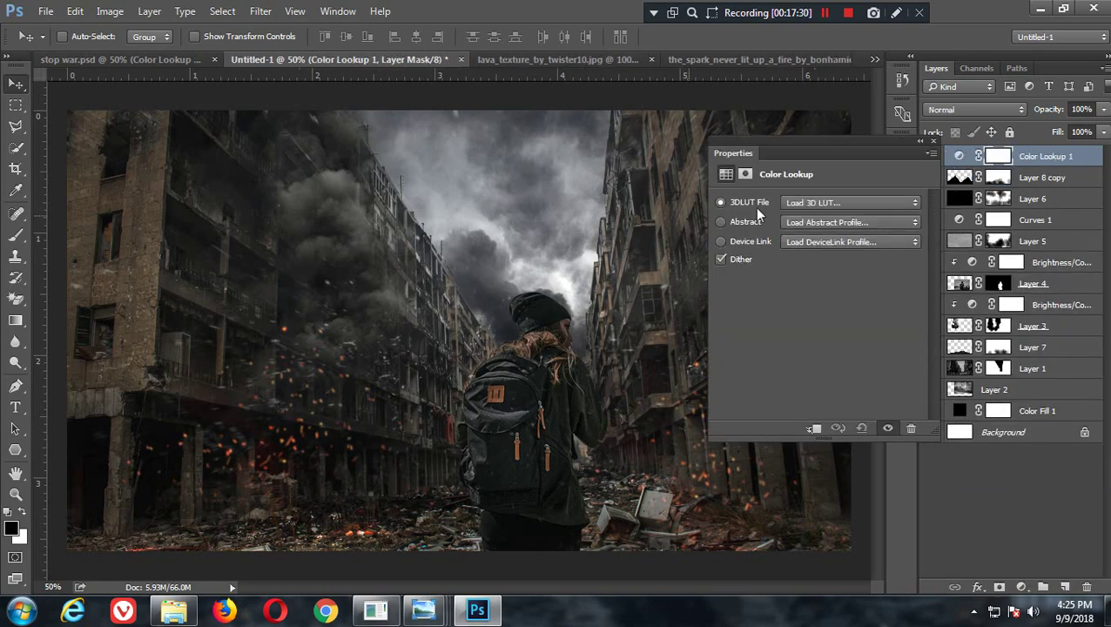
{"action": "left_click", "coordinate": [815, 205]}
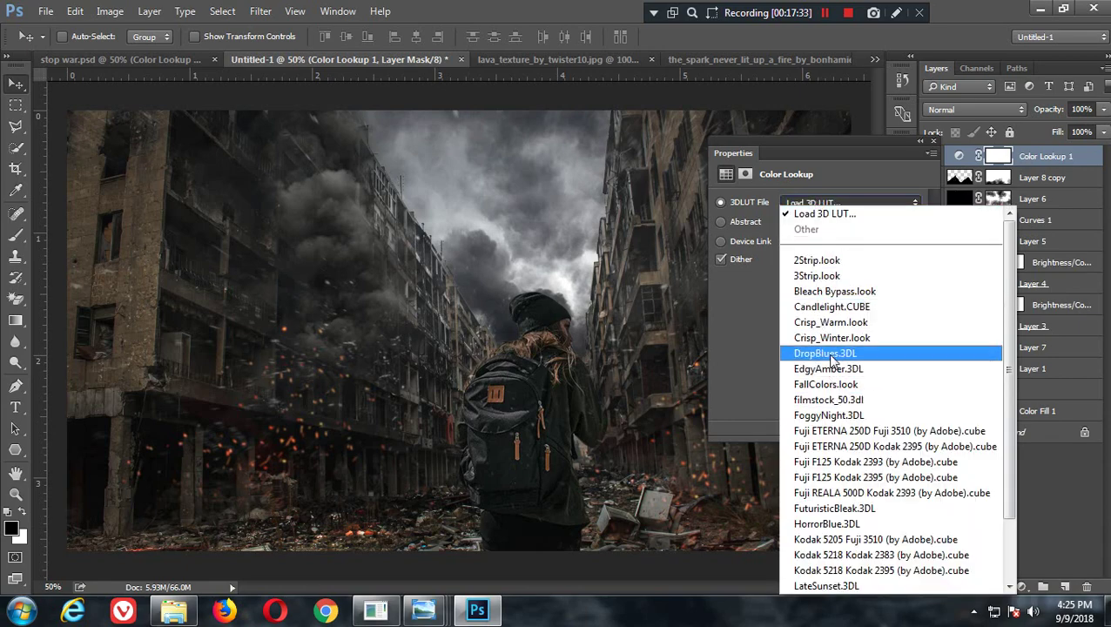
{"action": "left_click", "coordinate": [829, 415]}
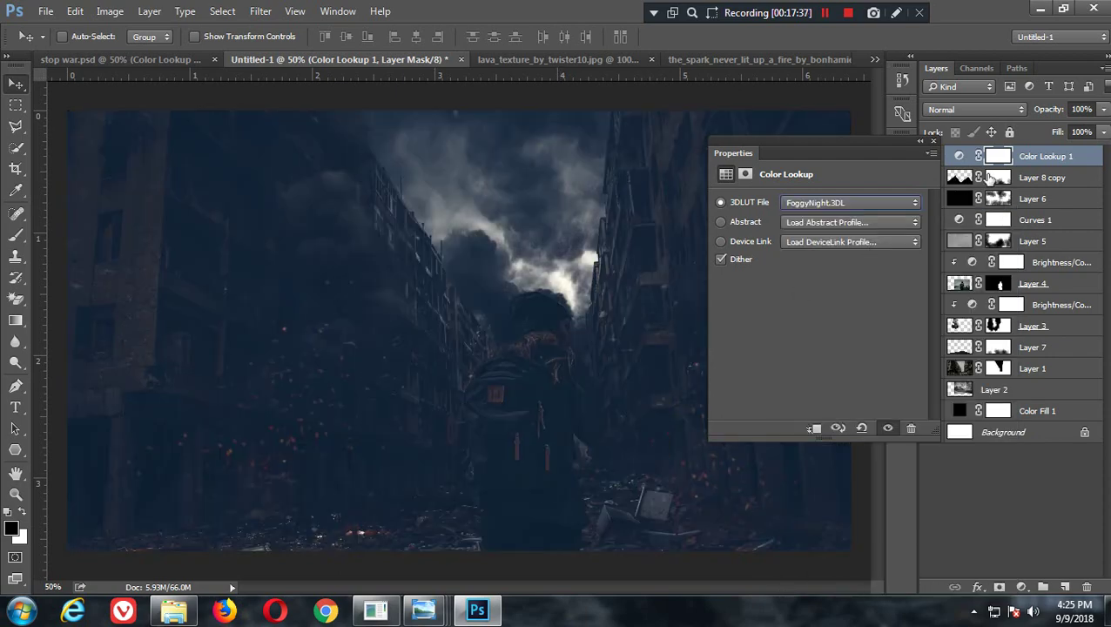
{"action": "left_click", "coordinate": [1081, 109]}
{"action": "type", "text": "1"}
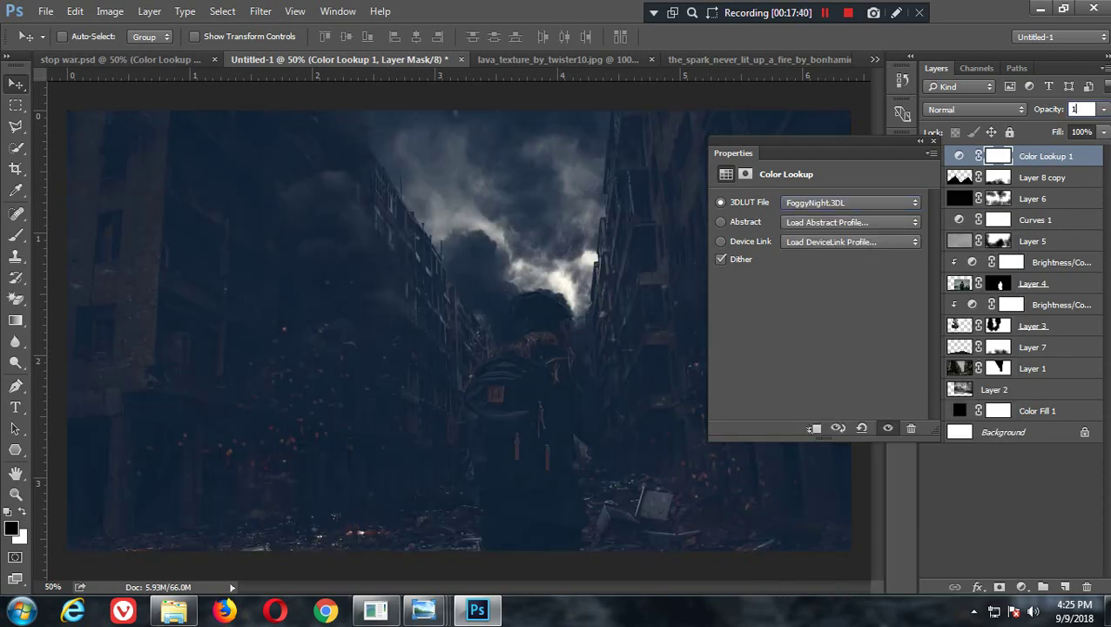
{"action": "type", "text": "5"}
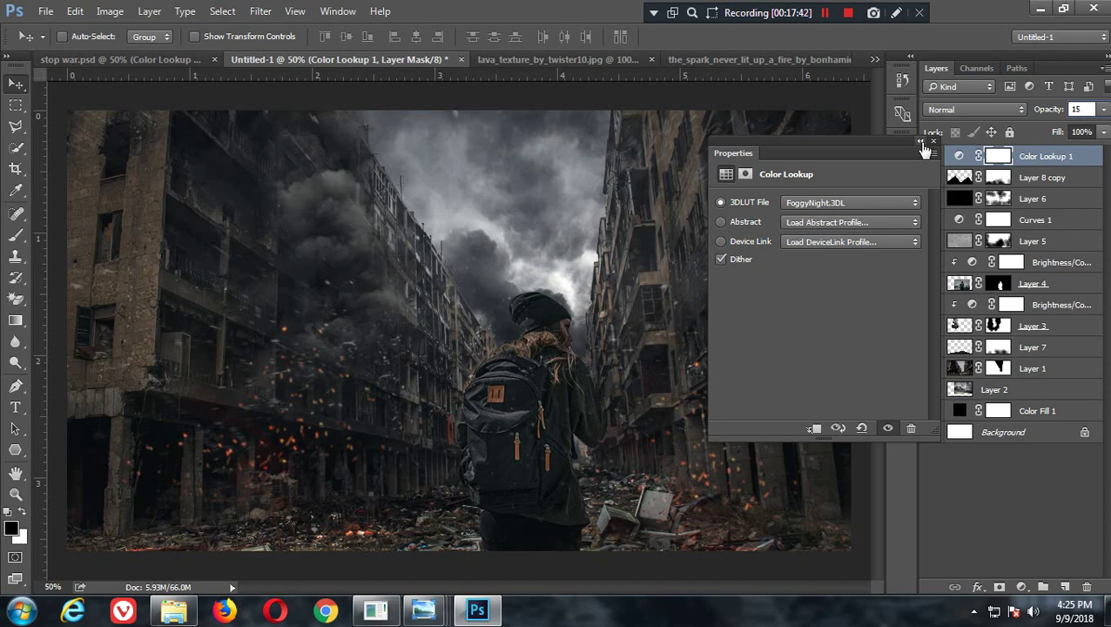
{"action": "left_click", "coordinate": [932, 141]}
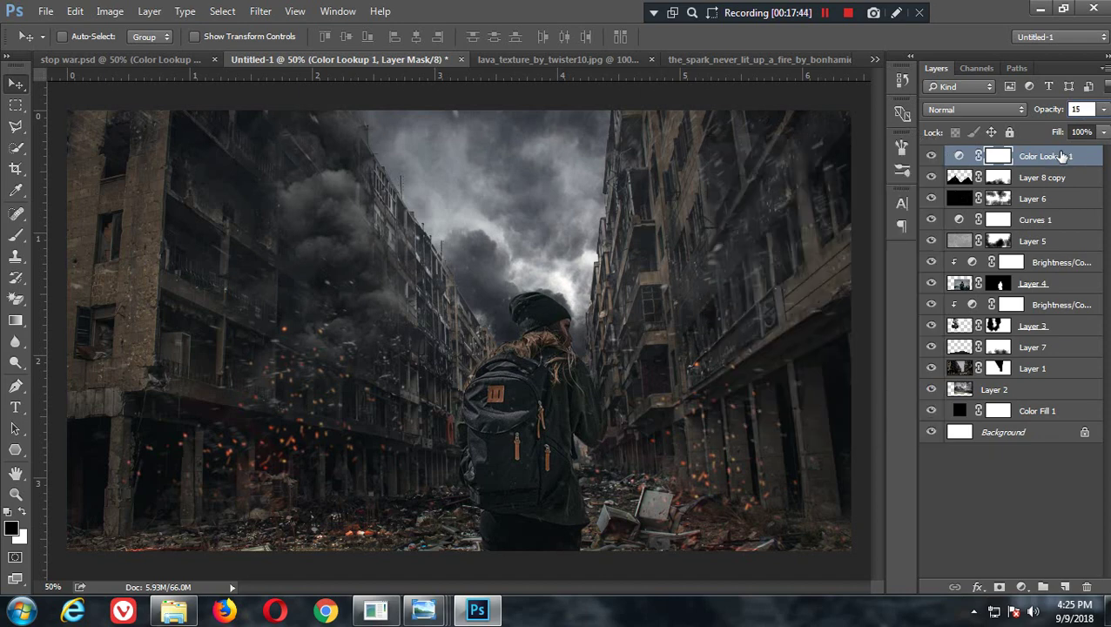
Step: Add a second Color Lookup with DropBlues.3DL at 10%, then stamp visible into a new Layer 8
{"action": "left_click", "coordinate": [1021, 587]}
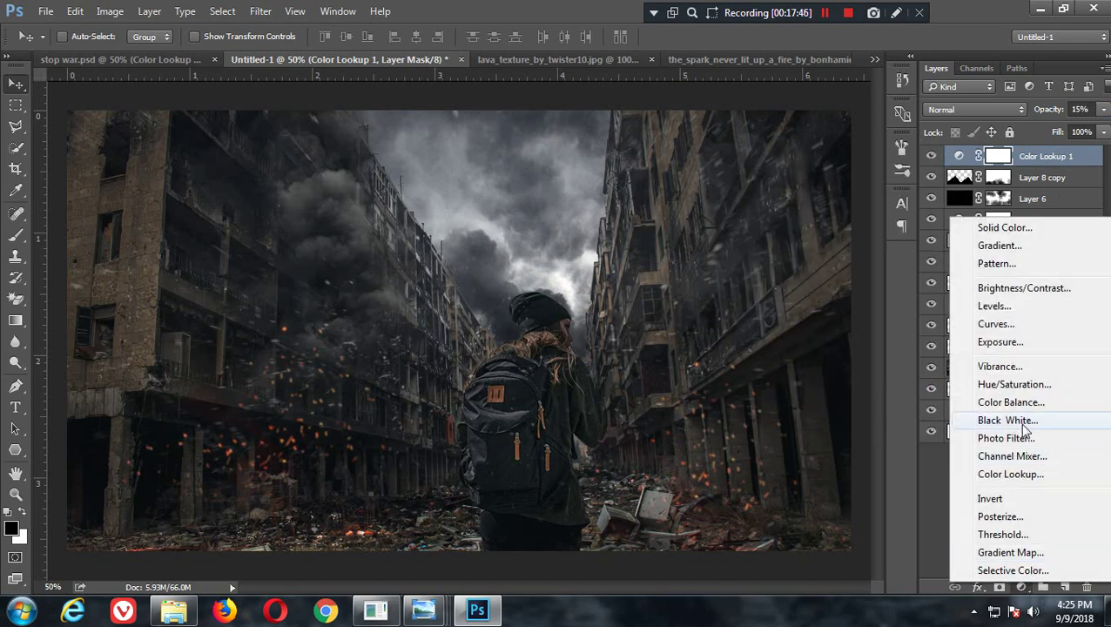
{"action": "left_click", "coordinate": [1008, 474]}
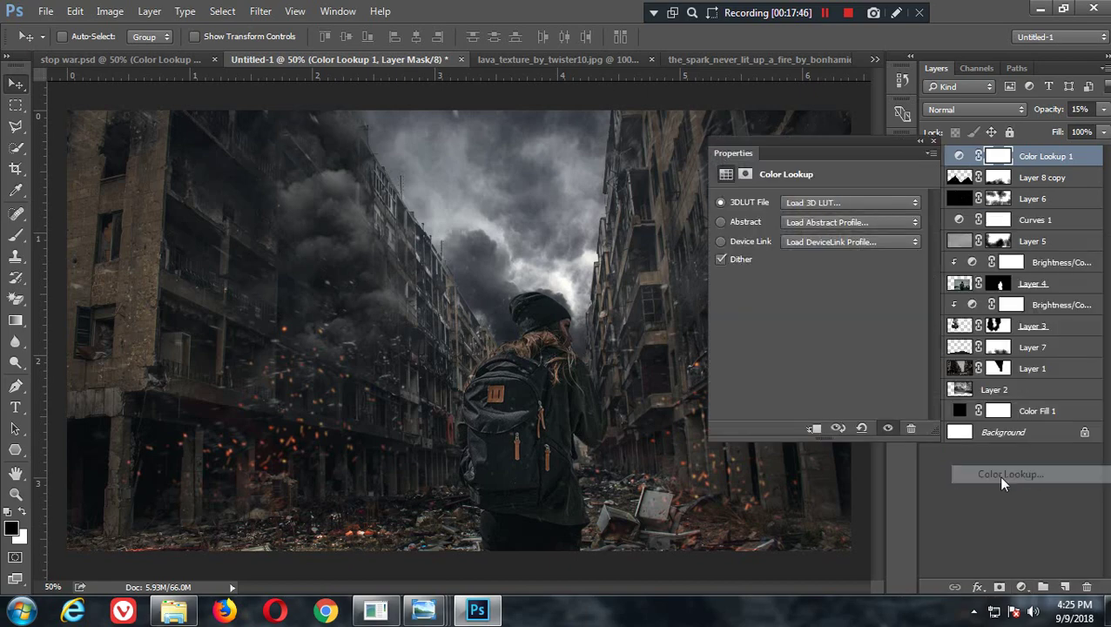
{"action": "left_click", "coordinate": [816, 210]}
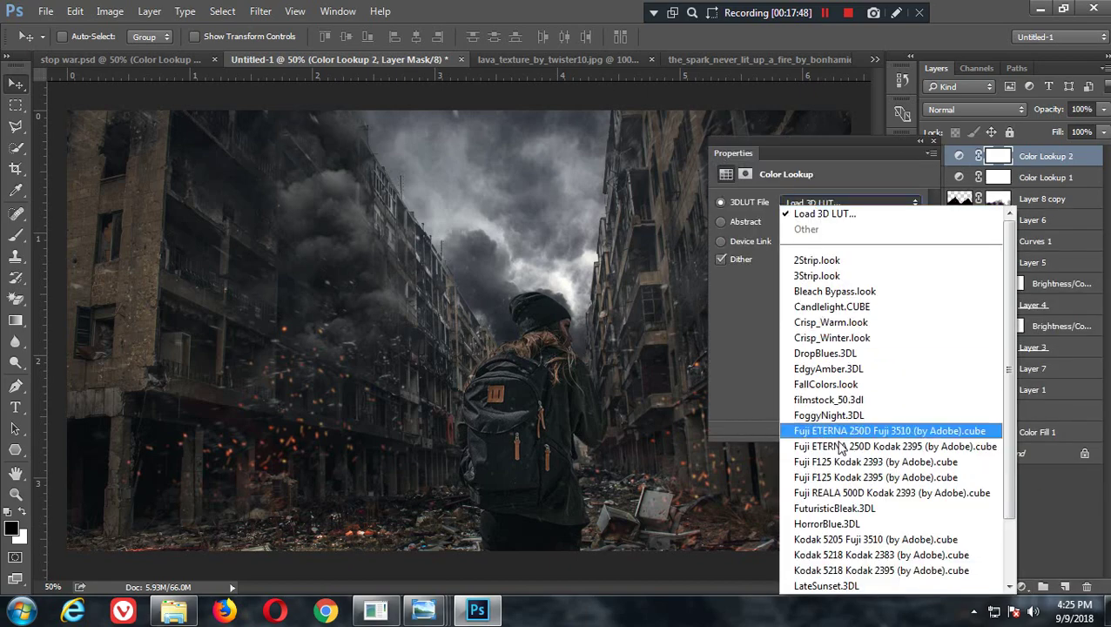
{"action": "left_click", "coordinate": [811, 355]}
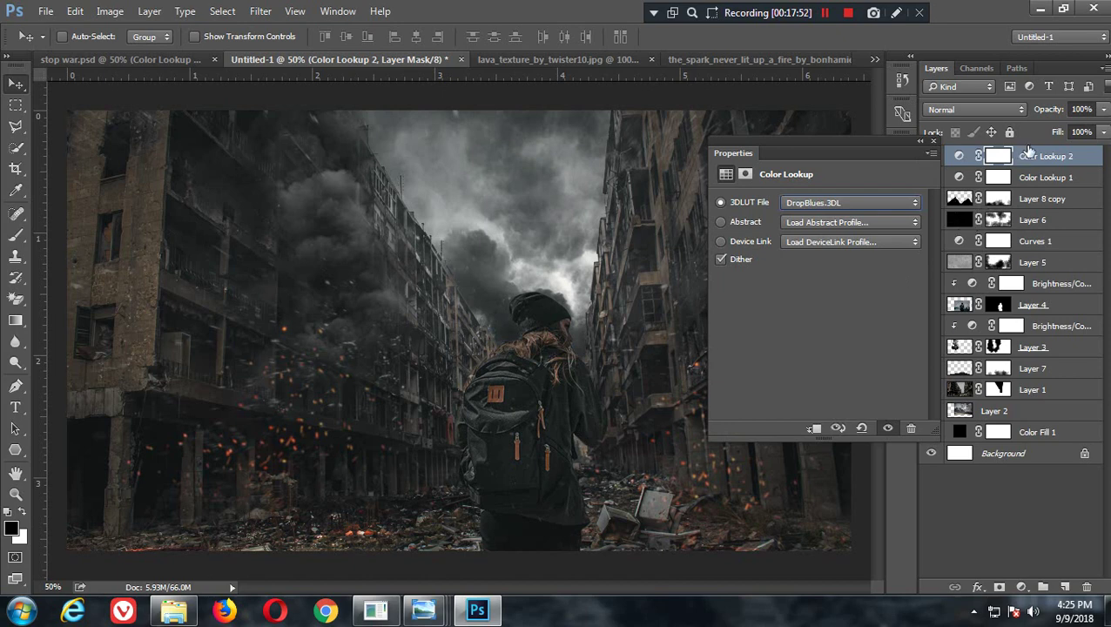
{"action": "left_click", "coordinate": [1092, 108]}
{"action": "type", "text": "10"}
{"action": "key", "text": "Return"}
{"action": "left_click", "coordinate": [932, 140]}
{"action": "left_click", "coordinate": [1095, 163]}
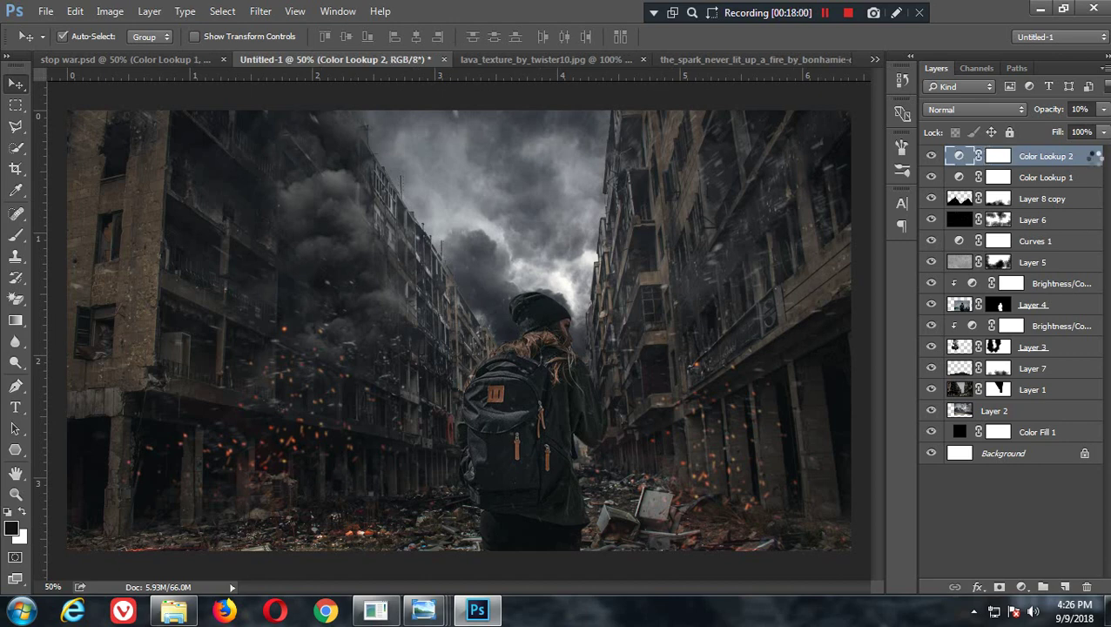
{"action": "key", "text": "ctrl+shift+alt+e"}
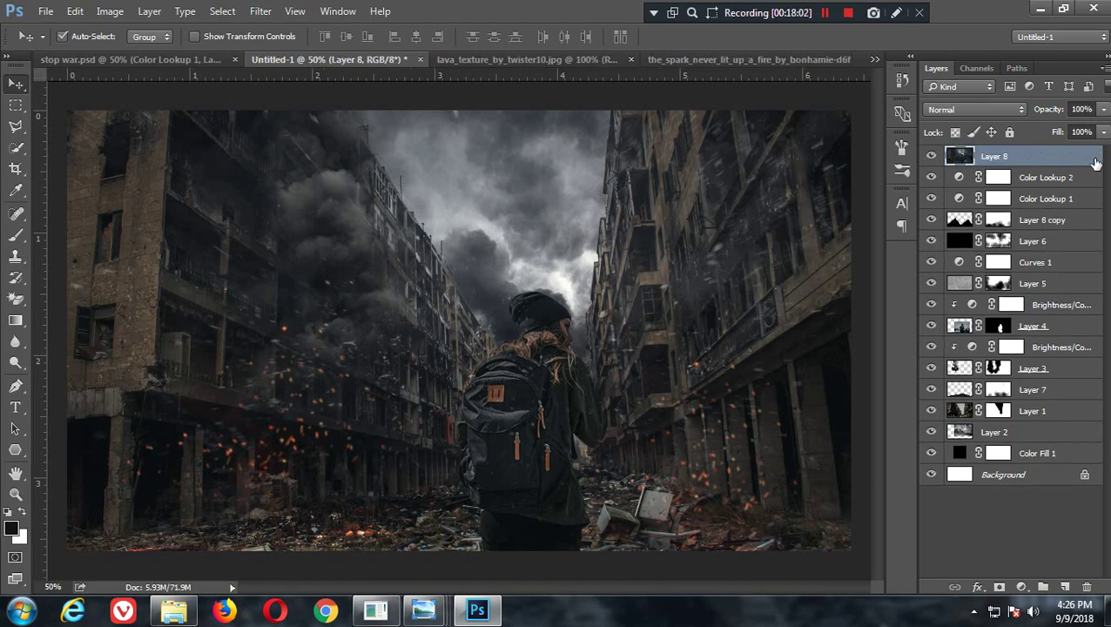
Step: In Camera Raw, raise contrast, deepen blacks, set Clarity +33, Vibrance −33, Saturation +35
{"action": "key", "text": "ctrl+shift+a"}
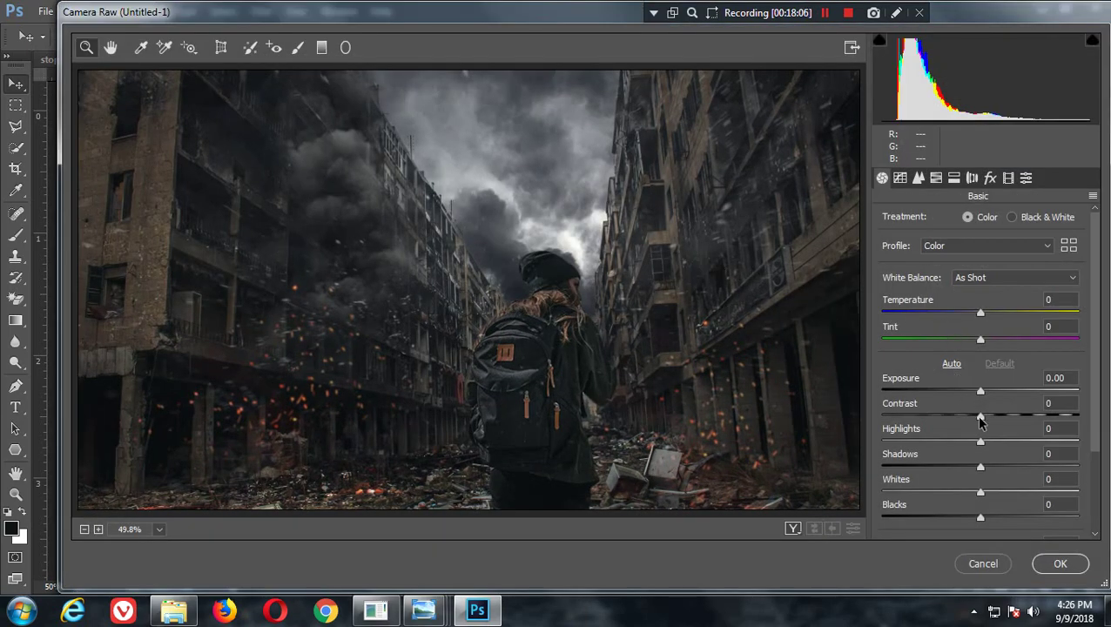
{"action": "mouse_move", "coordinate": [980, 417]}
{"action": "left_mouse_down"}
{"action": "mouse_move", "coordinate": [1004, 416]}
{"action": "mouse_move", "coordinate": [937, 440]}
{"action": "mouse_move", "coordinate": [996, 444]}
{"action": "mouse_move", "coordinate": [938, 444]}
{"action": "mouse_move", "coordinate": [1019, 465]}
{"action": "left_mouse_up"}
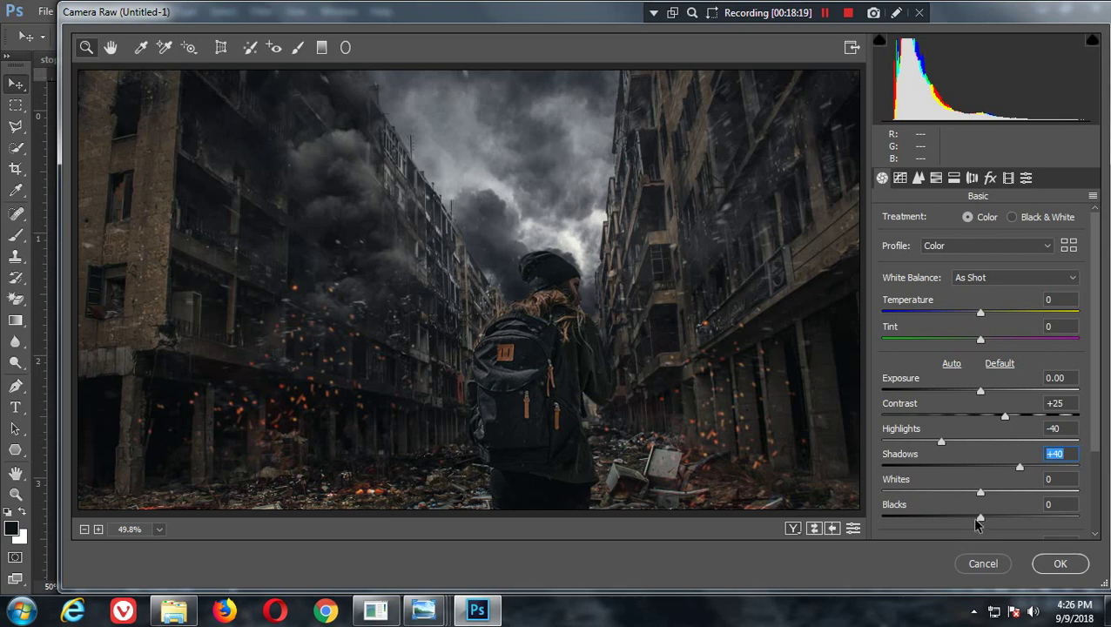
{"action": "mouse_move", "coordinate": [978, 519]}
{"action": "left_mouse_down"}
{"action": "mouse_move", "coordinate": [963, 520]}
{"action": "mouse_move", "coordinate": [1001, 495]}
{"action": "left_mouse_up"}
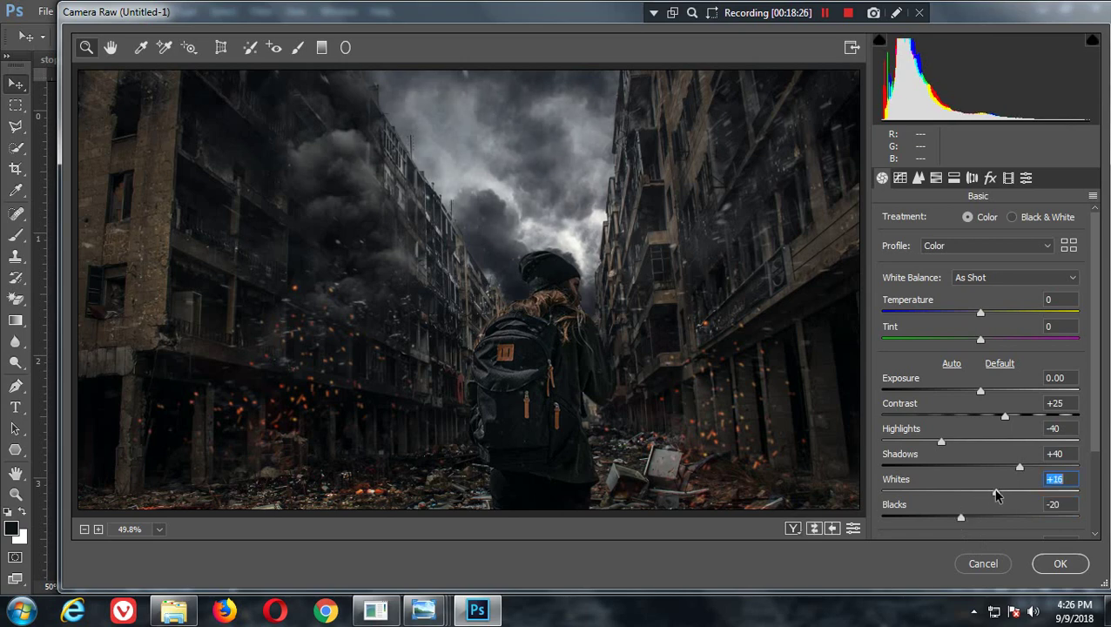
{"action": "scroll", "coordinate": [992, 489], "scroll_direction": "down", "scroll_amount": 3}
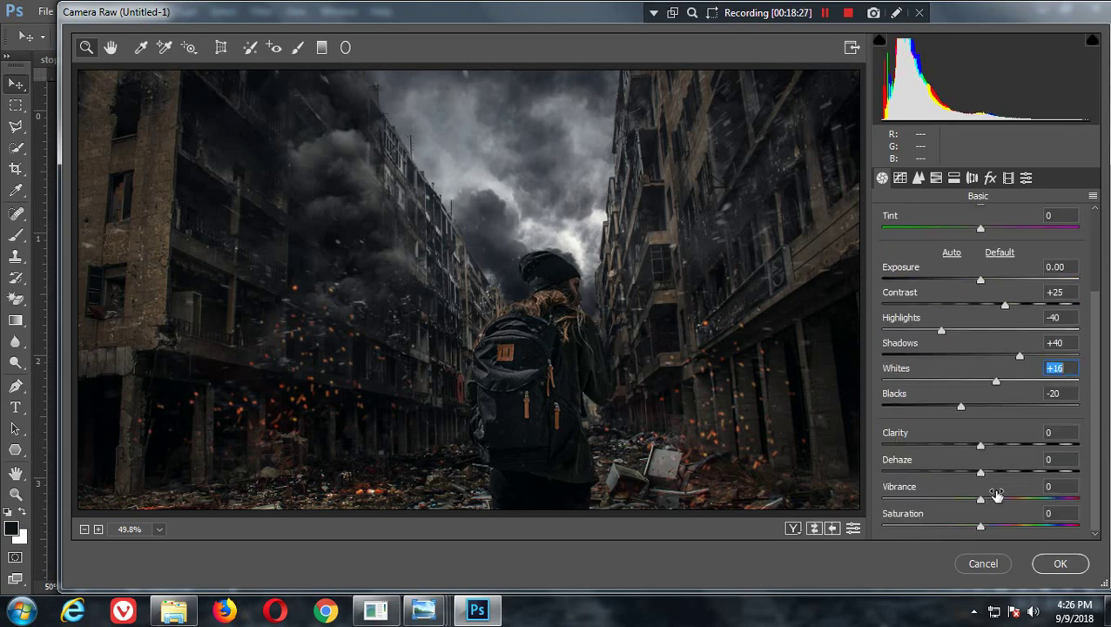
{"action": "left_click", "coordinate": [1006, 445]}
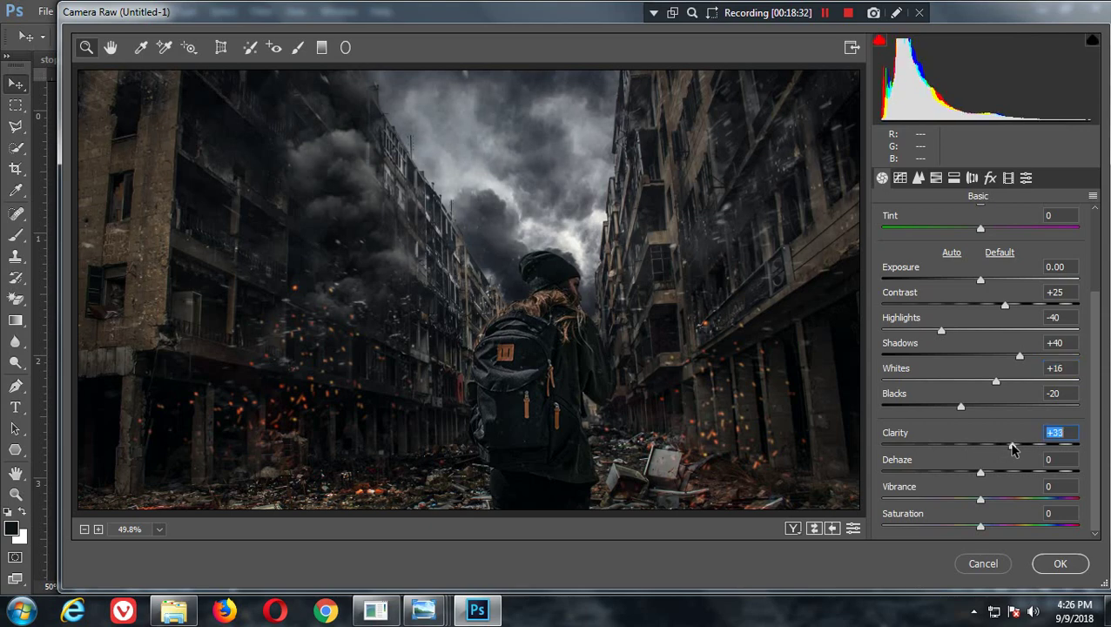
{"action": "left_click", "coordinate": [949, 498]}
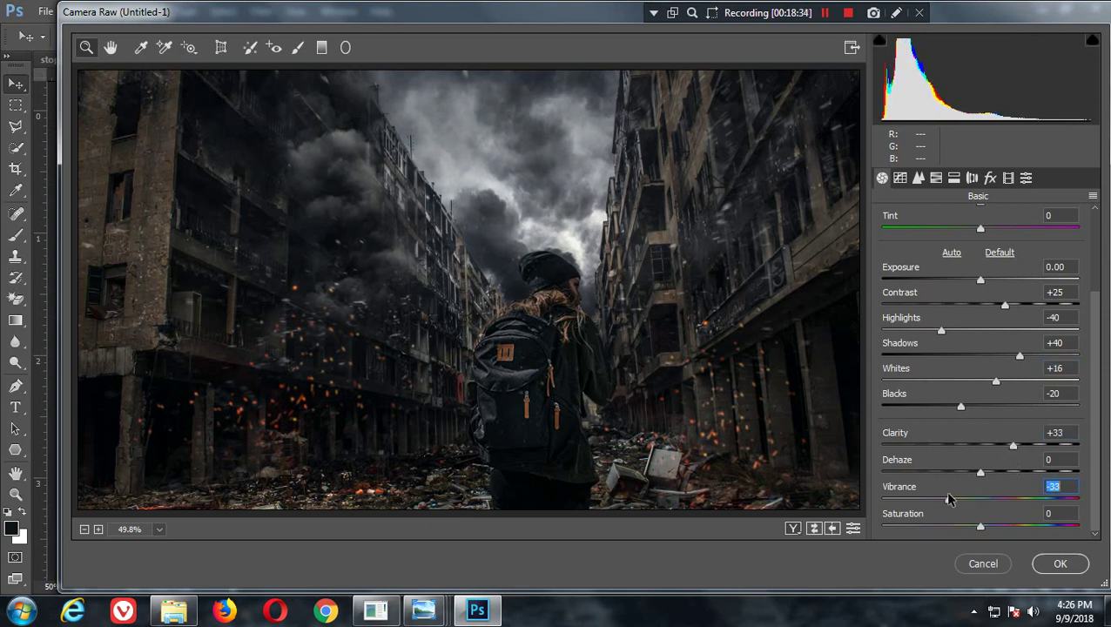
{"action": "left_click", "coordinate": [1003, 526]}
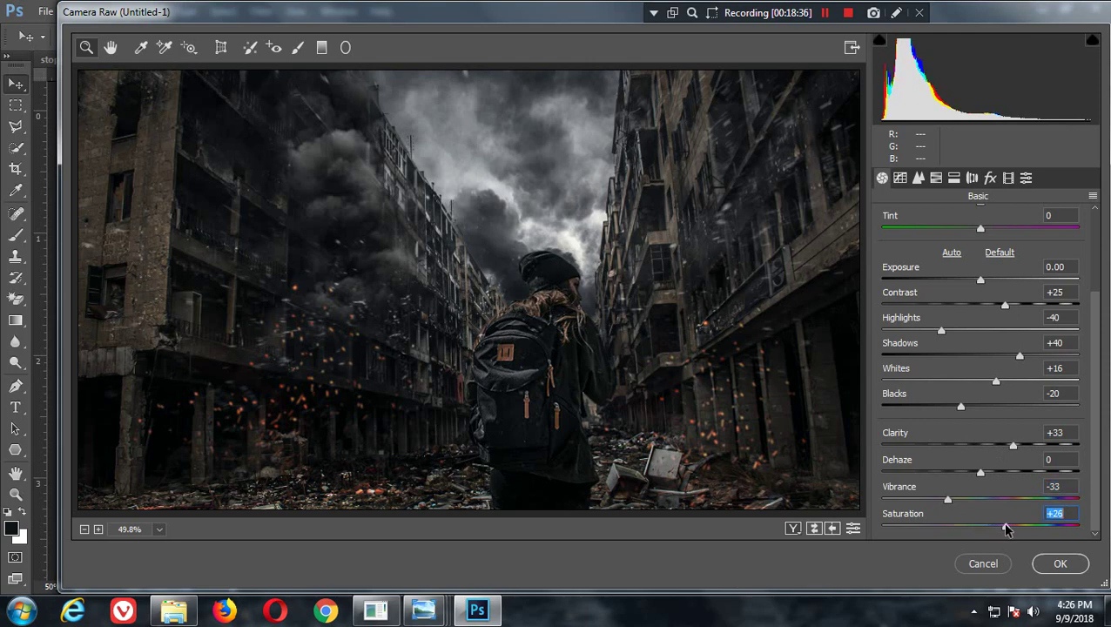
{"action": "left_click_drag", "start_coordinate": [1007, 529], "coordinate": [1016, 529]}
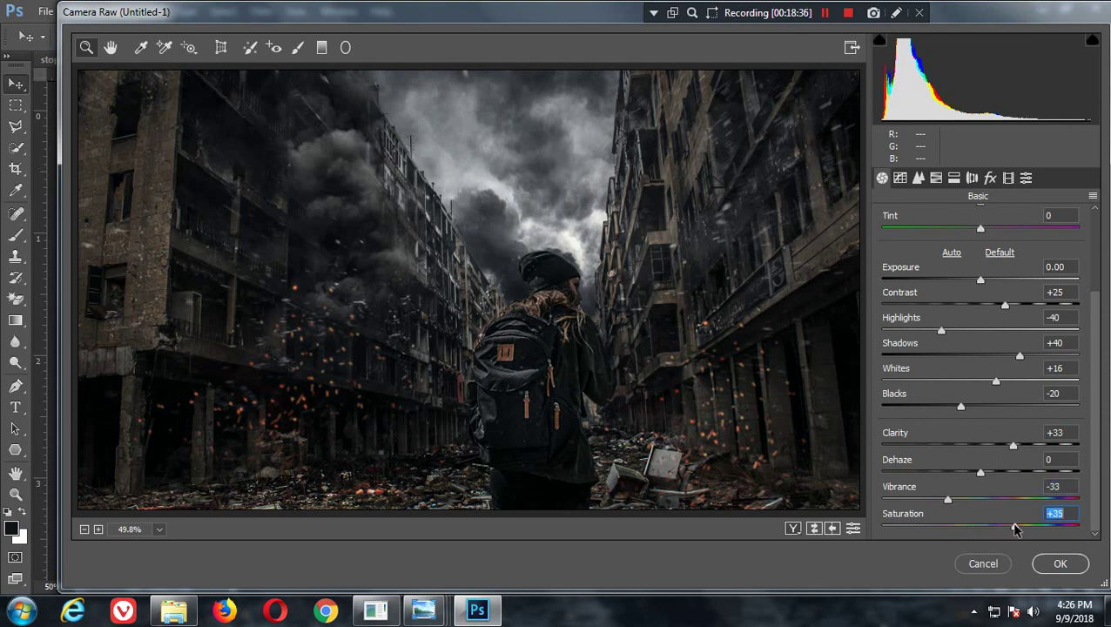
Step: Add a −10 Highlight Priority post-crop vignette with a lower midpoint and apply the grade
{"action": "left_click", "coordinate": [990, 178]}
{"action": "left_click_drag", "start_coordinate": [983, 386], "coordinate": [975, 392]}
{"action": "left_click_drag", "start_coordinate": [920, 418], "coordinate": [899, 416]}
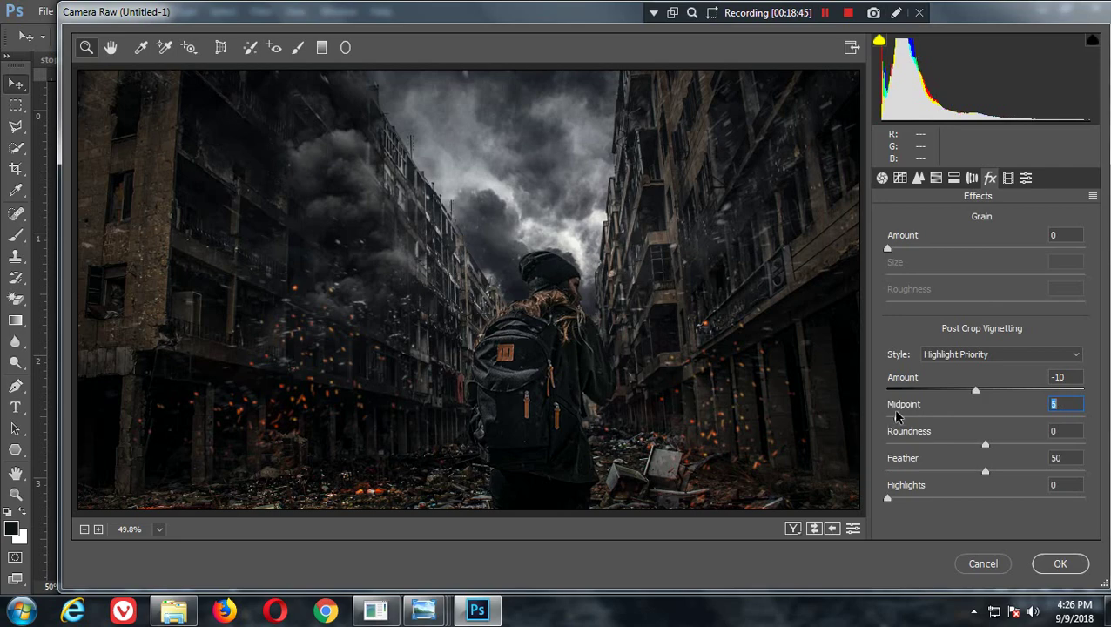
{"action": "left_click", "coordinate": [1059, 563]}
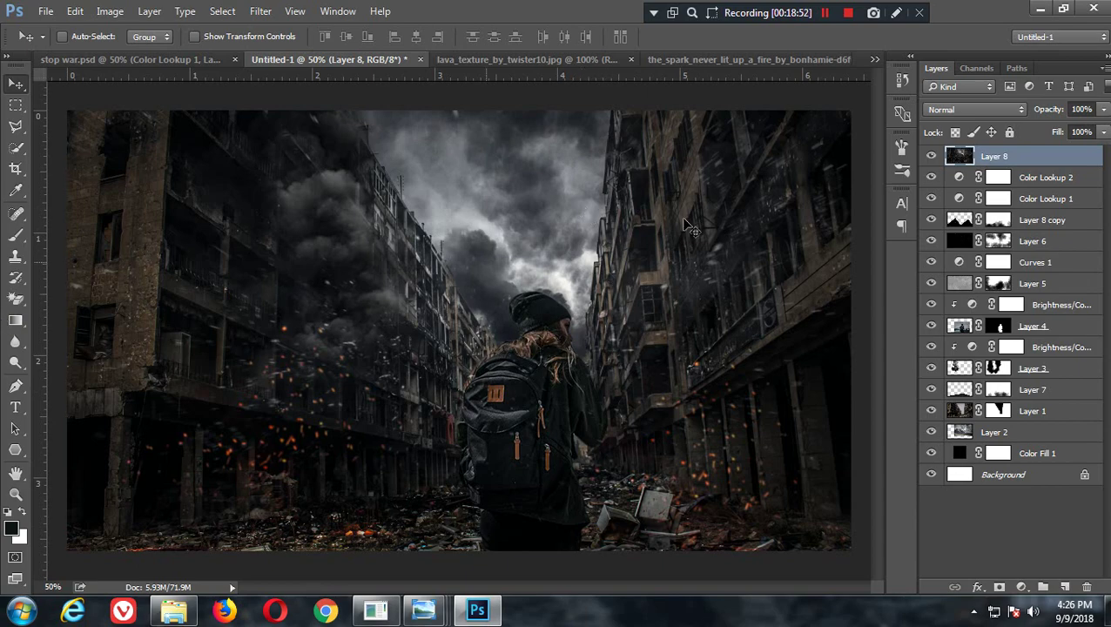
Step: Duplicate Layer 8, apply High Pass to the copy, and blend it in Linear Light
{"action": "left_click", "coordinate": [260, 11]}
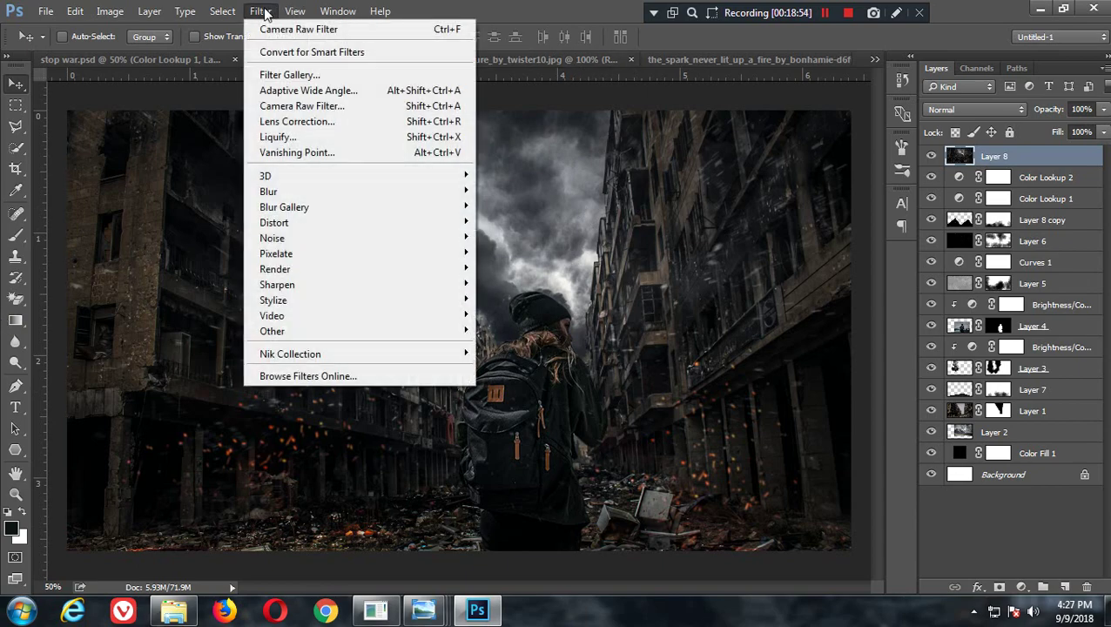
{"action": "key", "text": "Escape"}
{"action": "key", "text": "Escape"}
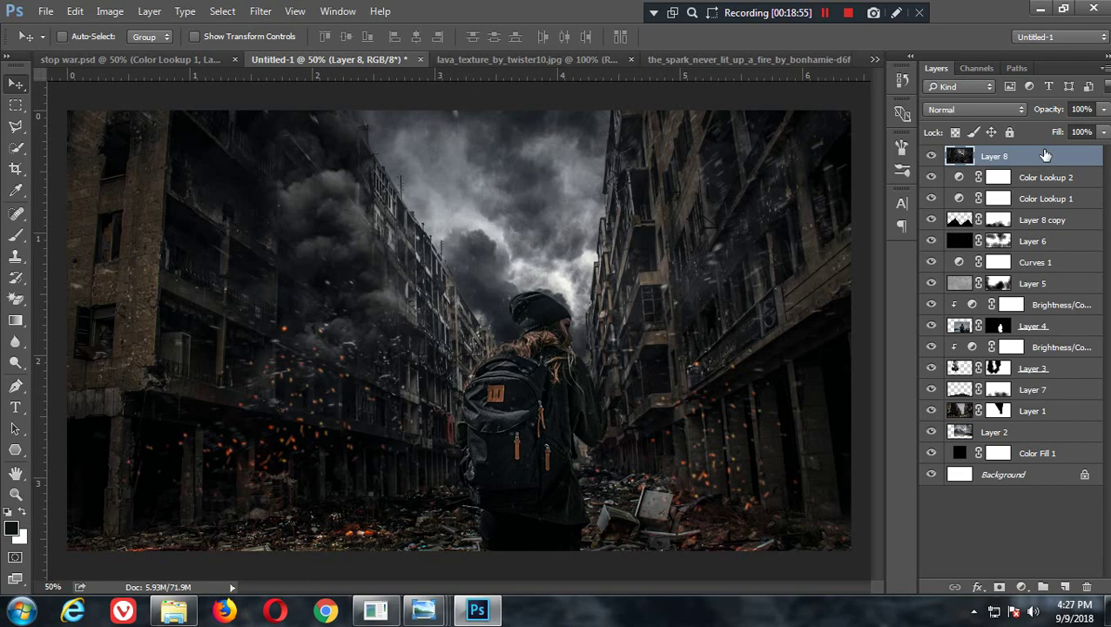
{"action": "key", "text": "ctrl+j"}
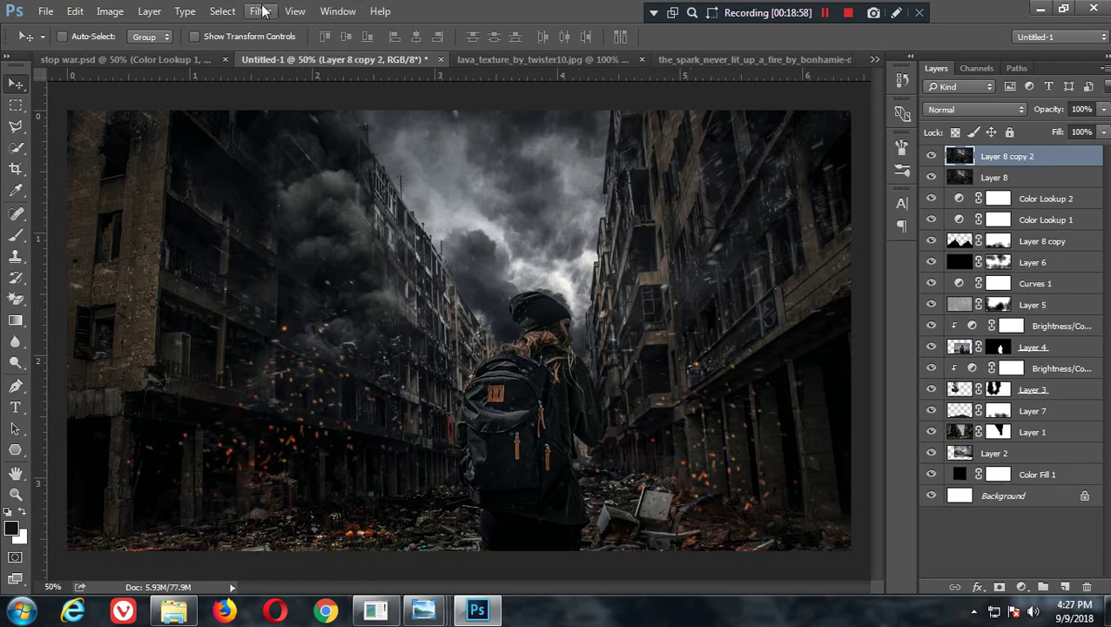
{"action": "left_click", "coordinate": [261, 11]}
{"action": "mouse_move", "coordinate": [272, 330]}
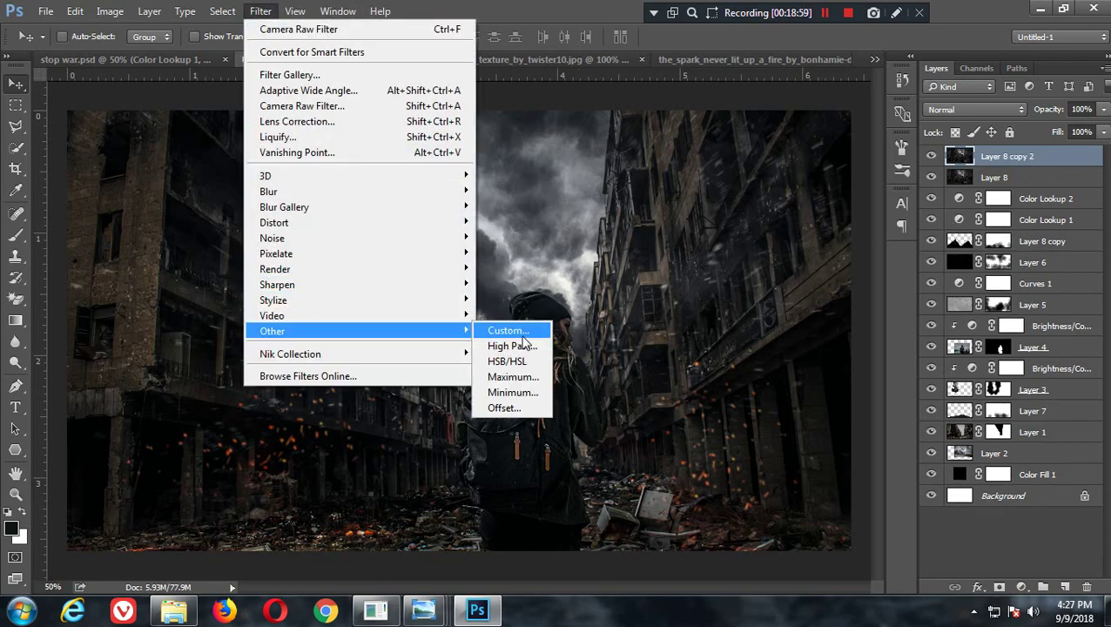
{"action": "left_click", "coordinate": [525, 347]}
{"action": "mouse_move", "coordinate": [743, 228]}
{"action": "left_mouse_down"}
{"action": "mouse_move", "coordinate": [769, 228]}
{"action": "mouse_move", "coordinate": [704, 191]}
{"action": "left_mouse_up"}
{"action": "key", "text": "Return"}
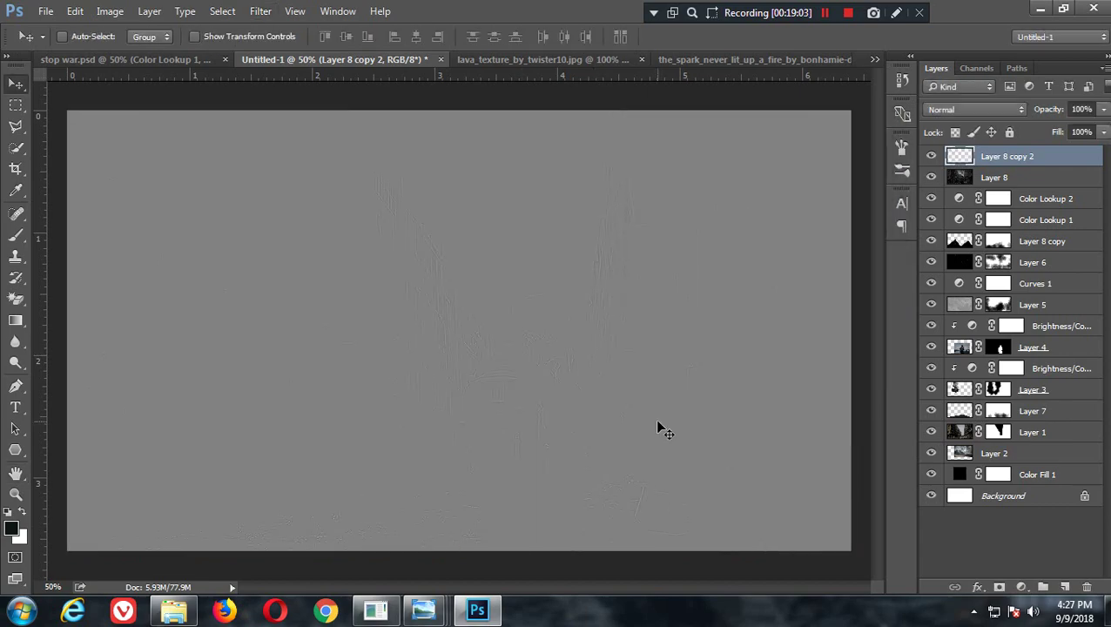
{"action": "left_click", "coordinate": [965, 110]}
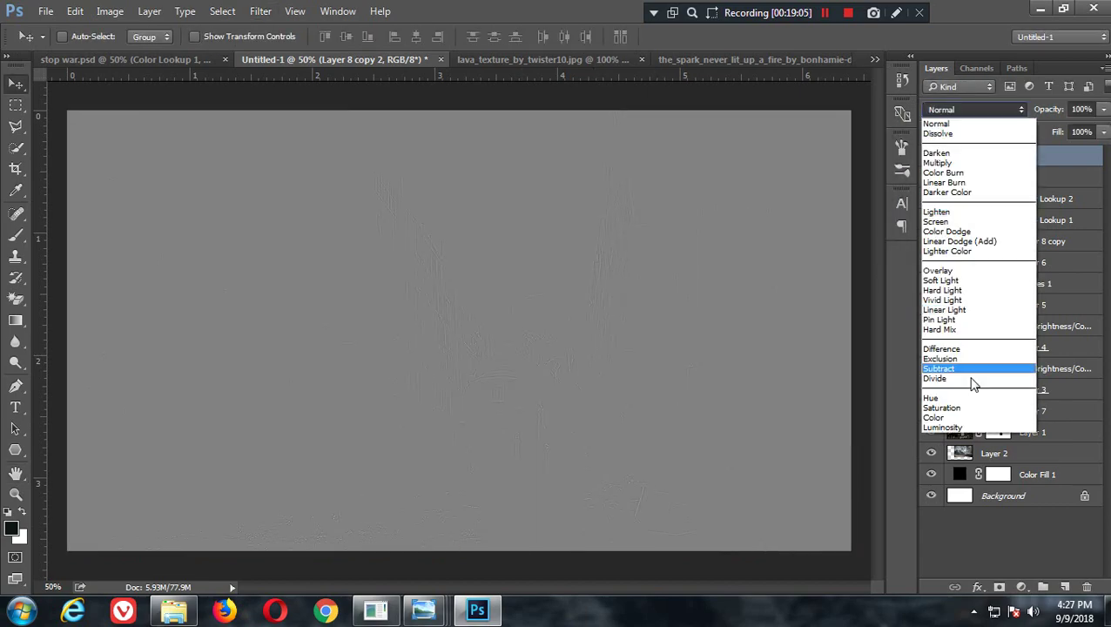
{"action": "left_click", "coordinate": [946, 310]}
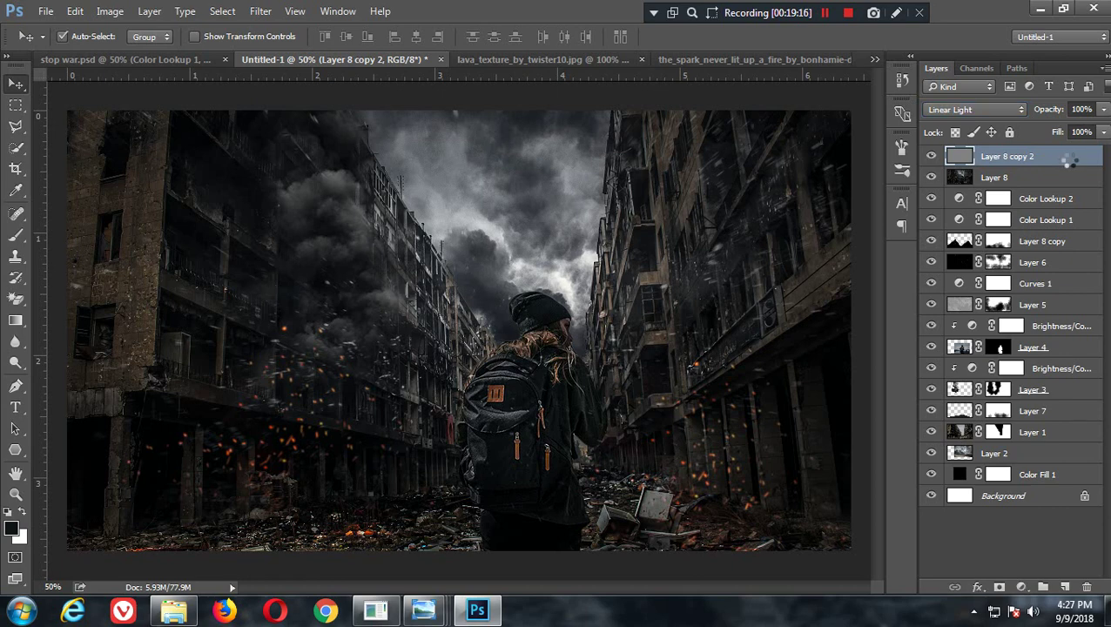
Step: Stamp all visible layers into a new top layer and add 2% uniform monochromatic noise
{"action": "key", "text": "ctrl+shift+alt+e"}
{"action": "left_click", "coordinate": [260, 11]}
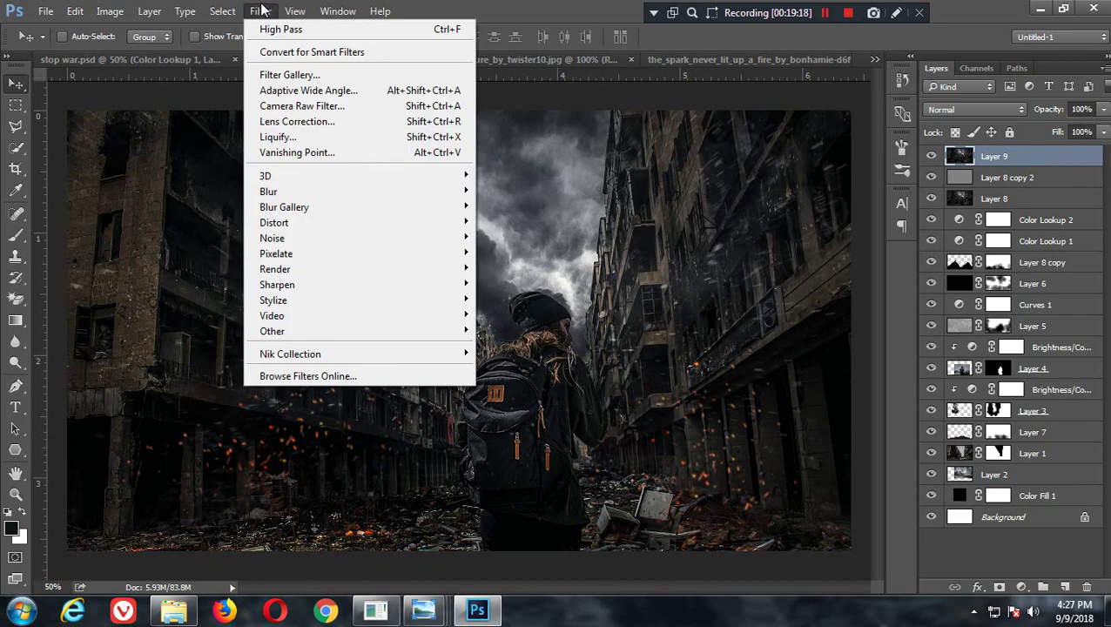
{"action": "mouse_move", "coordinate": [272, 237]}
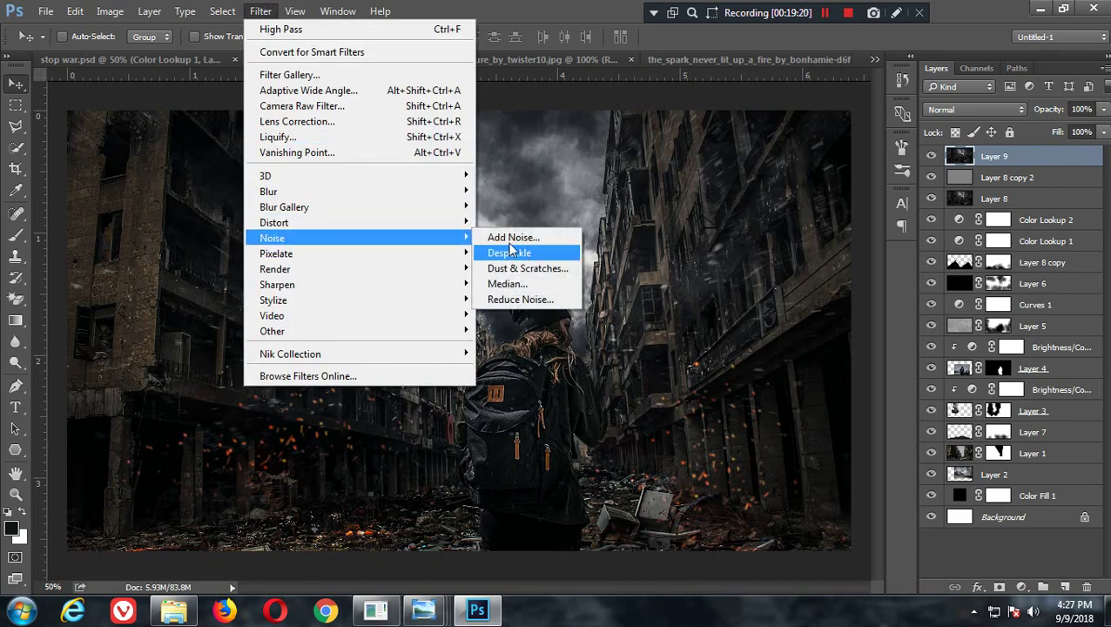
{"action": "left_click", "coordinate": [514, 237]}
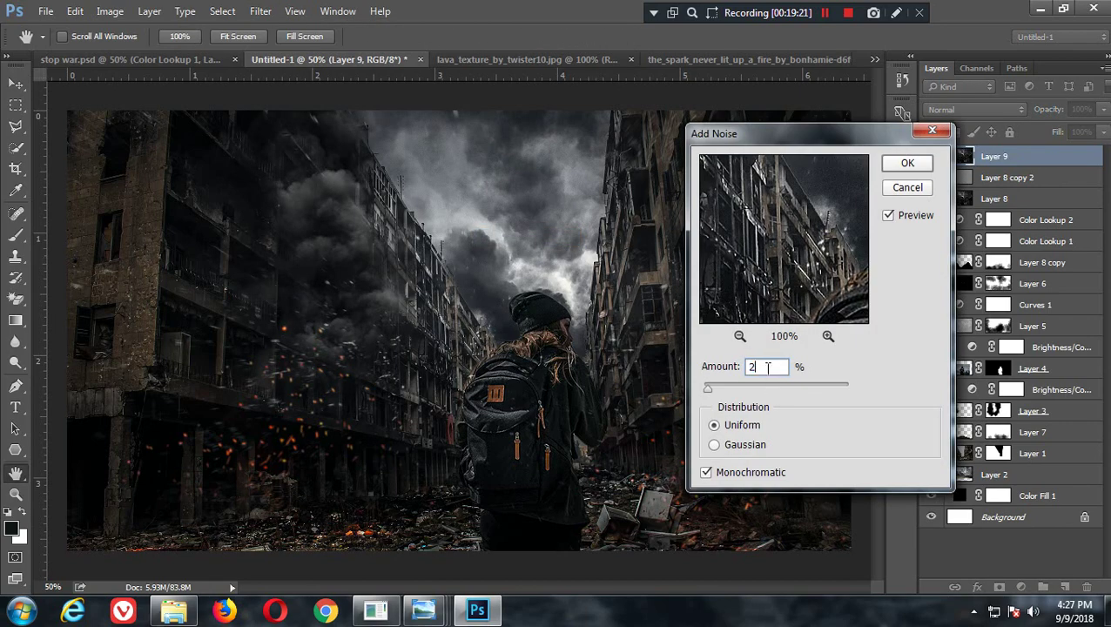
{"action": "left_click", "coordinate": [766, 365]}
{"action": "left_click", "coordinate": [907, 165]}
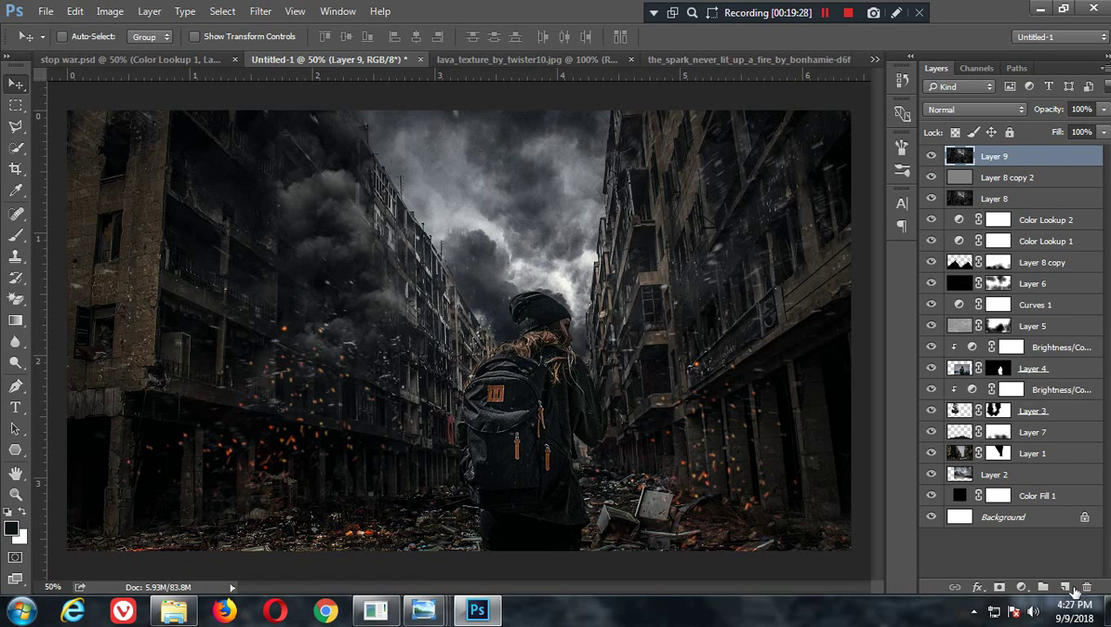
Step: Add a new layer with a black gradient rising from the bottom, set to 30% opacity
{"action": "left_click", "coordinate": [1067, 587]}
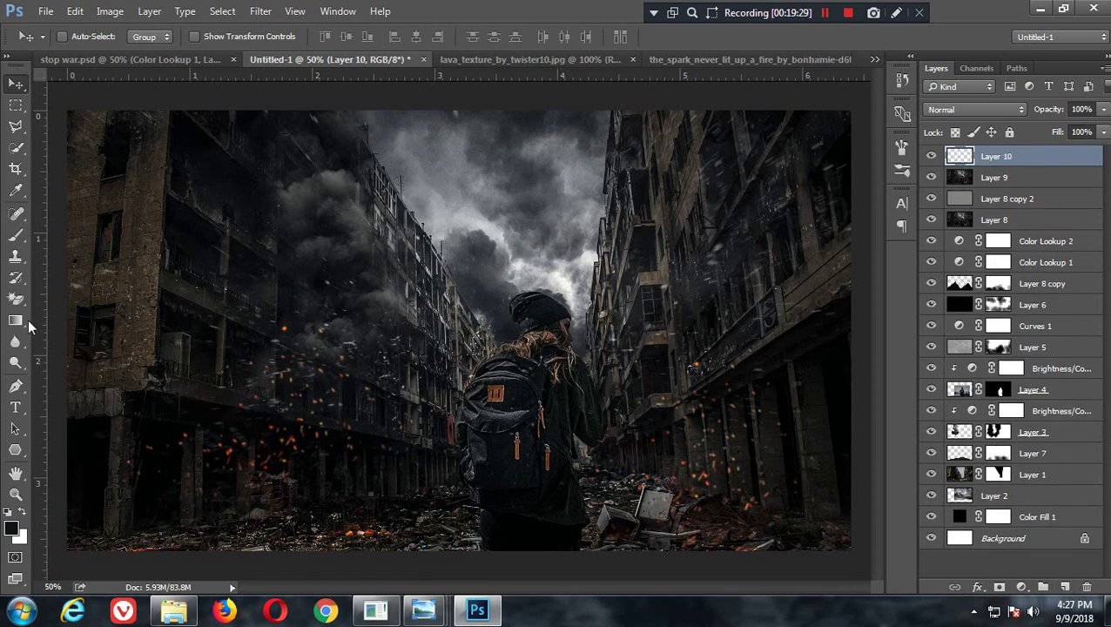
{"action": "left_click", "coordinate": [16, 321]}
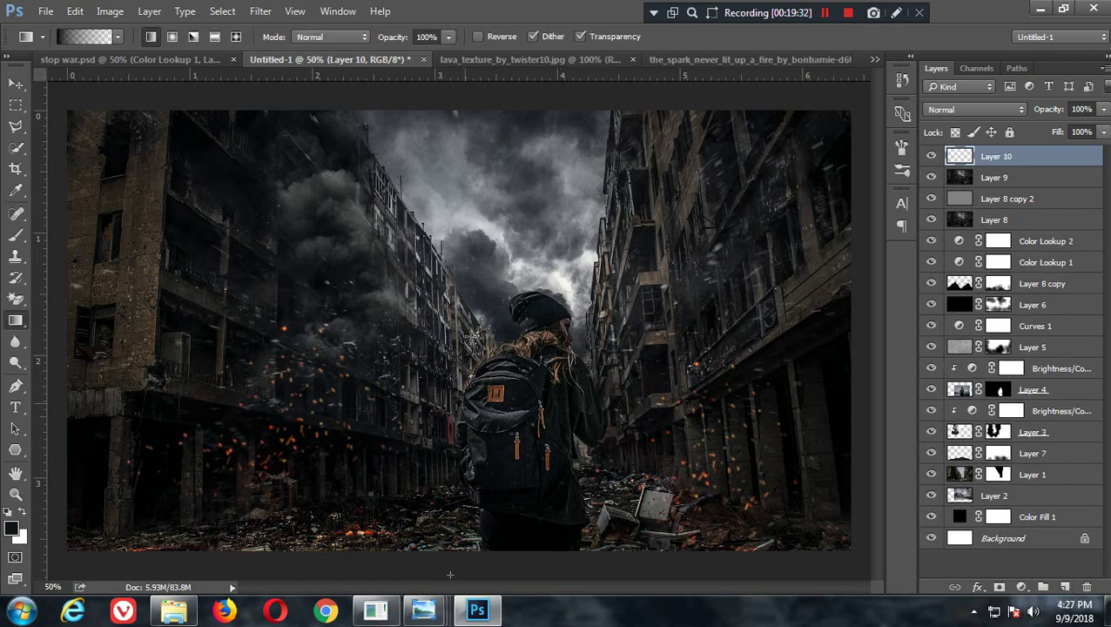
{"action": "left_click_drag", "start_coordinate": [450, 574], "coordinate": [454, 206]}
{"action": "left_click", "coordinate": [1080, 109]}
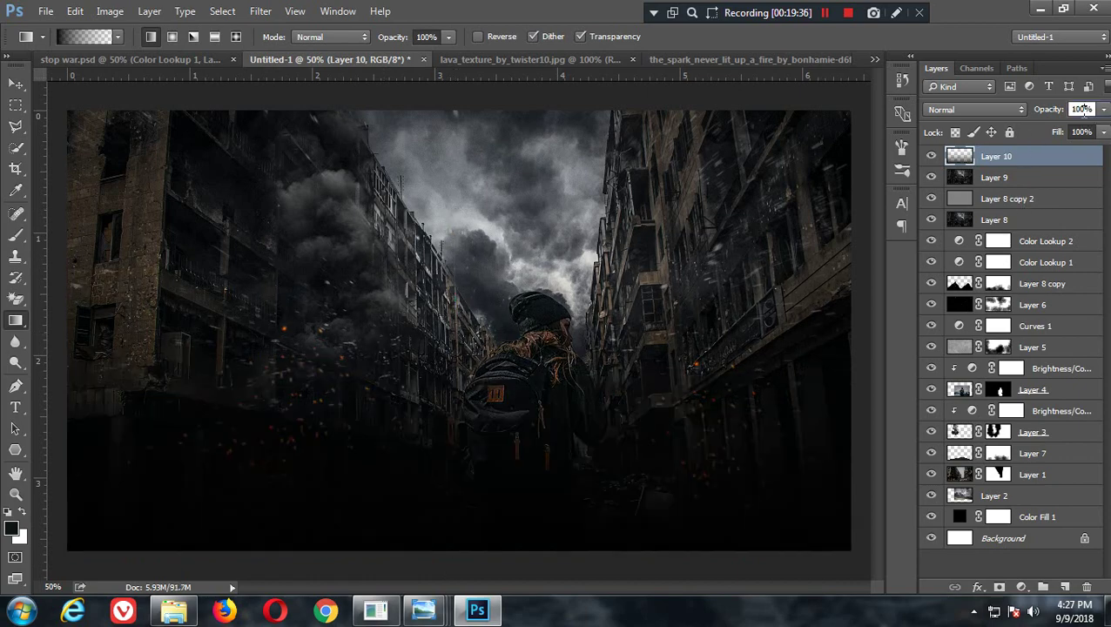
{"action": "left_click", "coordinate": [970, 110]}
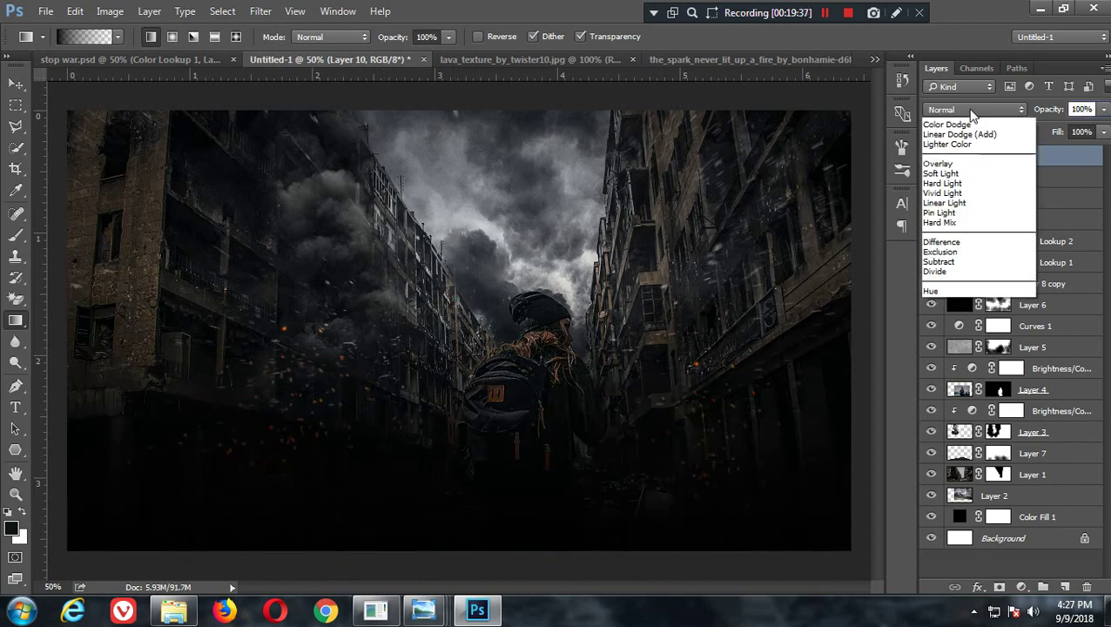
{"action": "left_click", "coordinate": [1087, 110]}
{"action": "double_click", "coordinate": [1082, 109]}
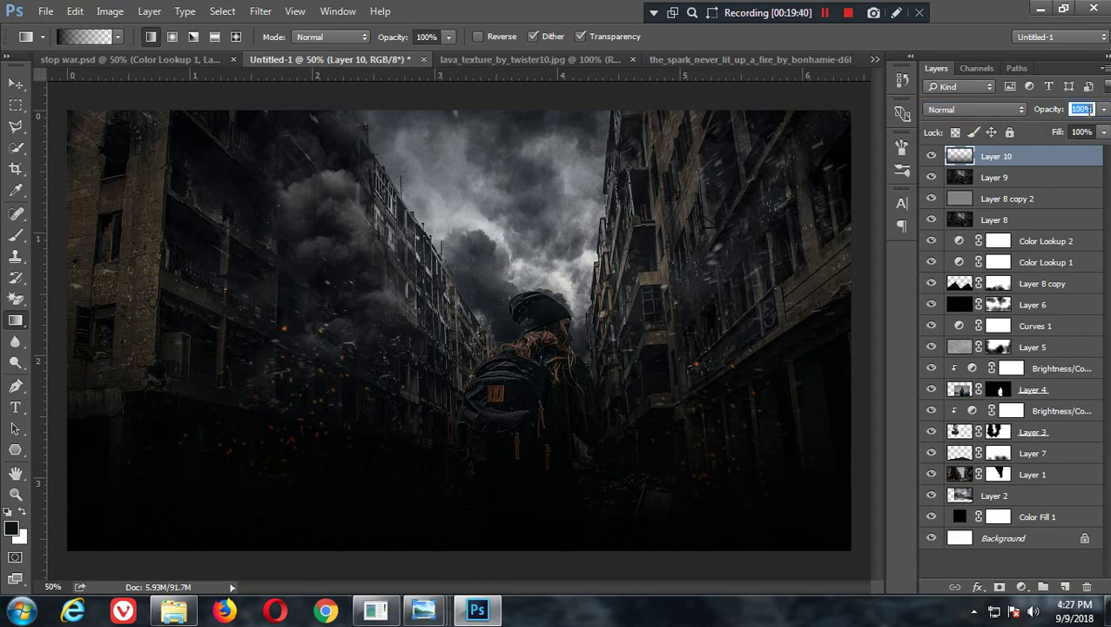
{"action": "type", "text": "30"}
{"action": "key", "text": "Return"}
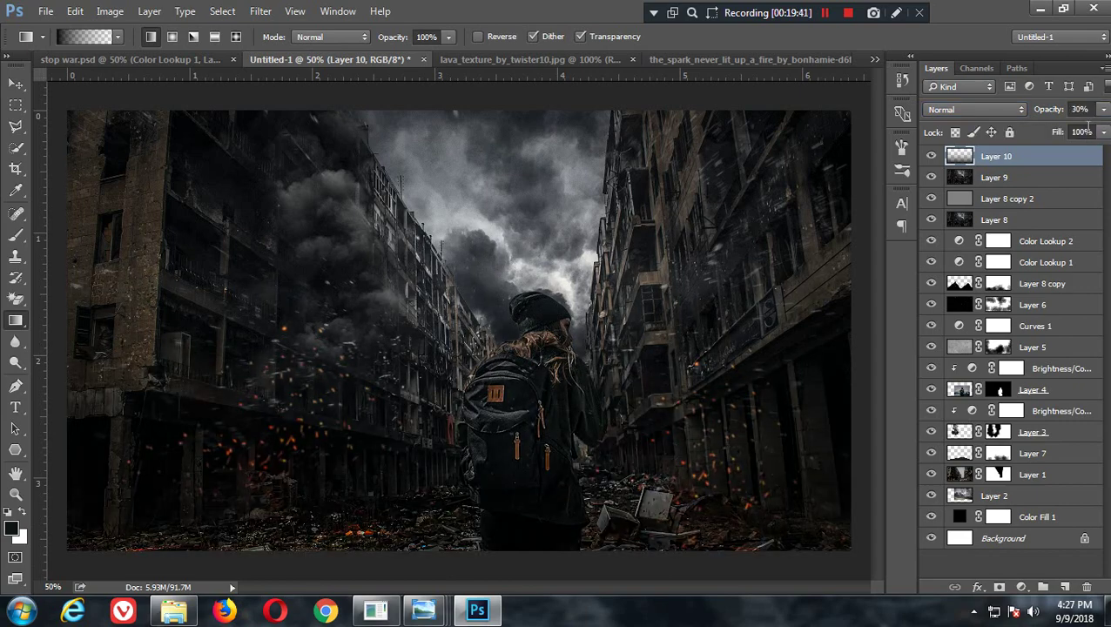
Step: Free-transform the gradient layer to squash it down toward the image bottom
{"action": "key", "text": "ctrl+t"}
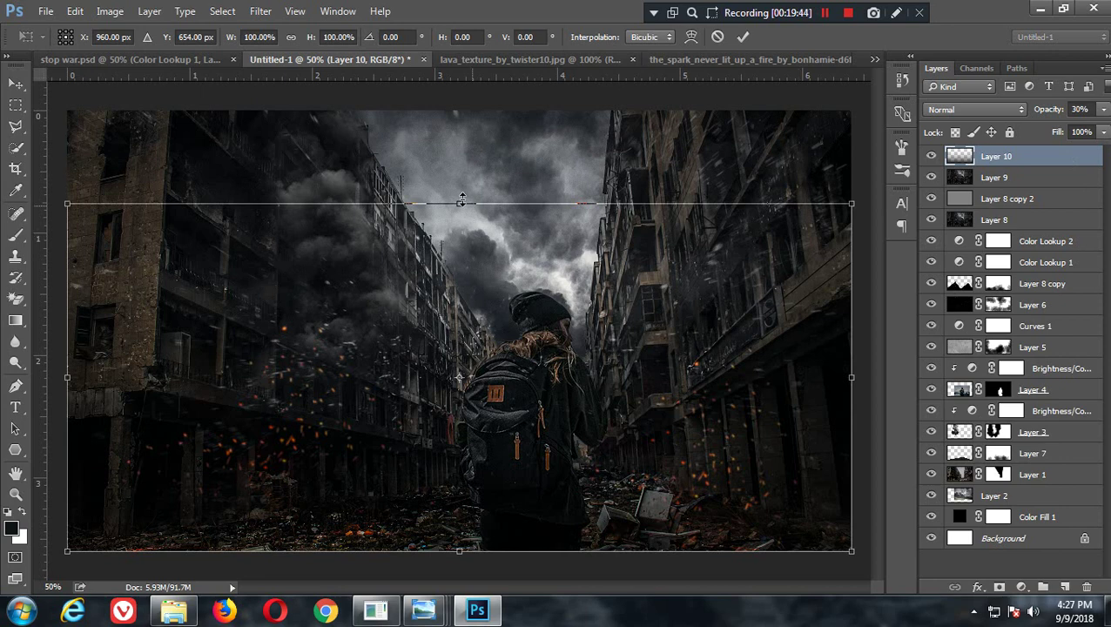
{"action": "left_click_drag", "start_coordinate": [455, 205], "coordinate": [494, 467]}
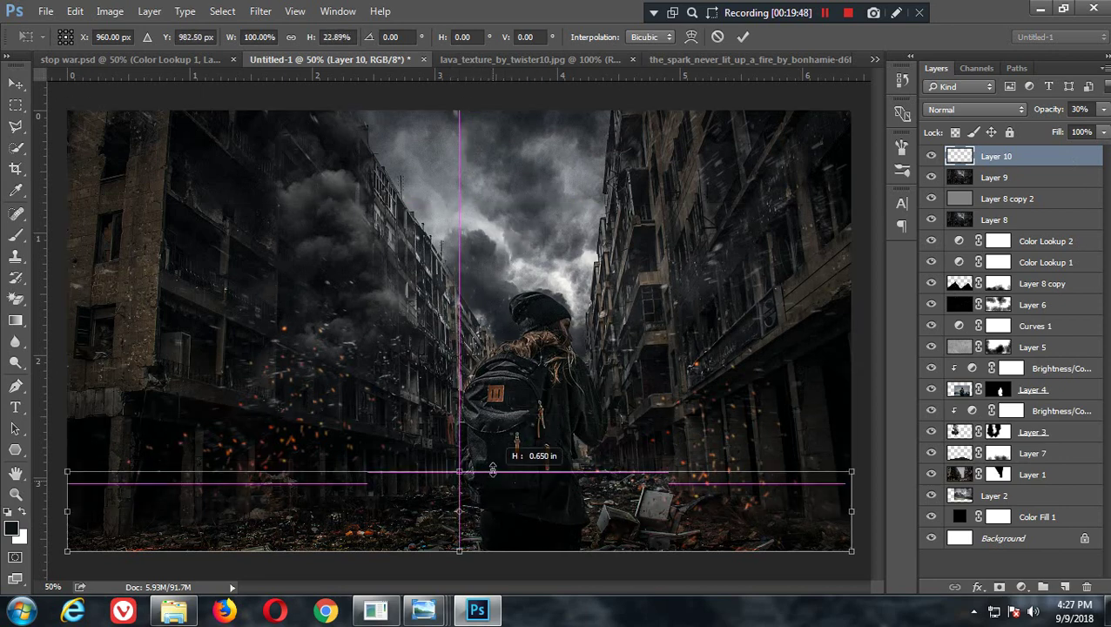
{"action": "left_click", "coordinate": [15, 320]}
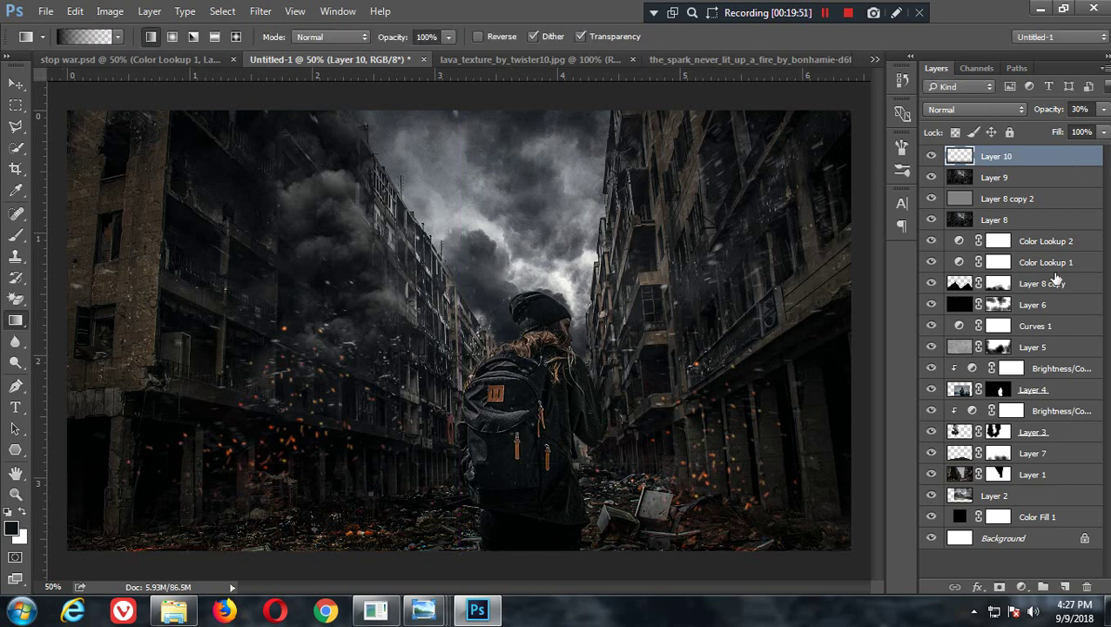
Step: Zoom the view to 50% and group Layer 10 through Color Fill 1 into Group 1
{"action": "left_click", "coordinate": [16, 494]}
{"action": "right_click", "coordinate": [520, 313]}
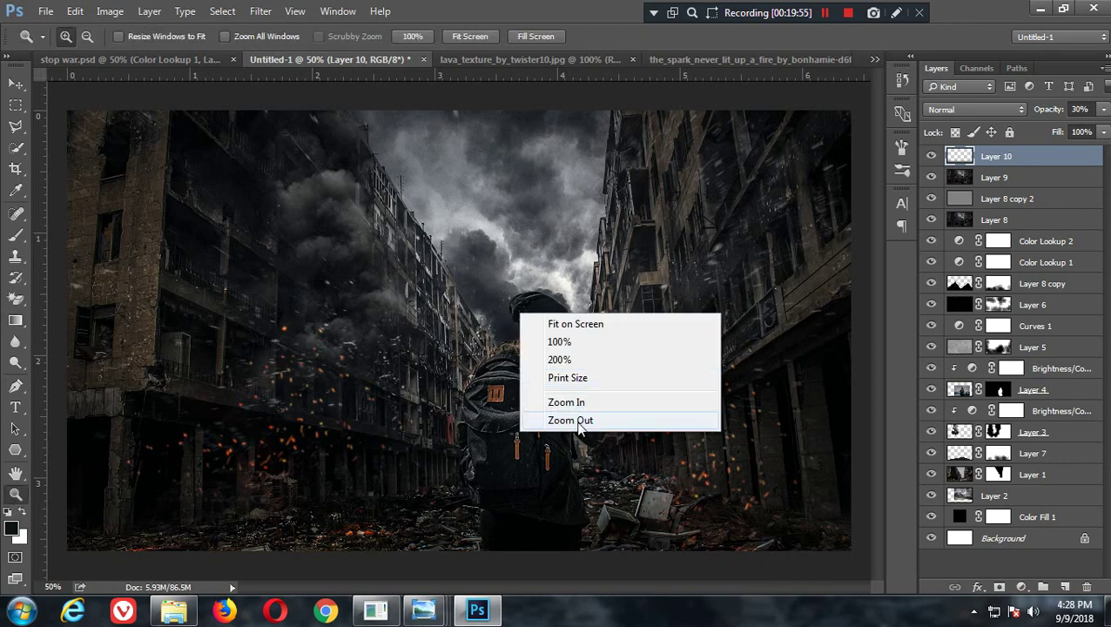
{"action": "left_click", "coordinate": [570, 420]}
{"action": "left_click", "coordinate": [515, 277]}
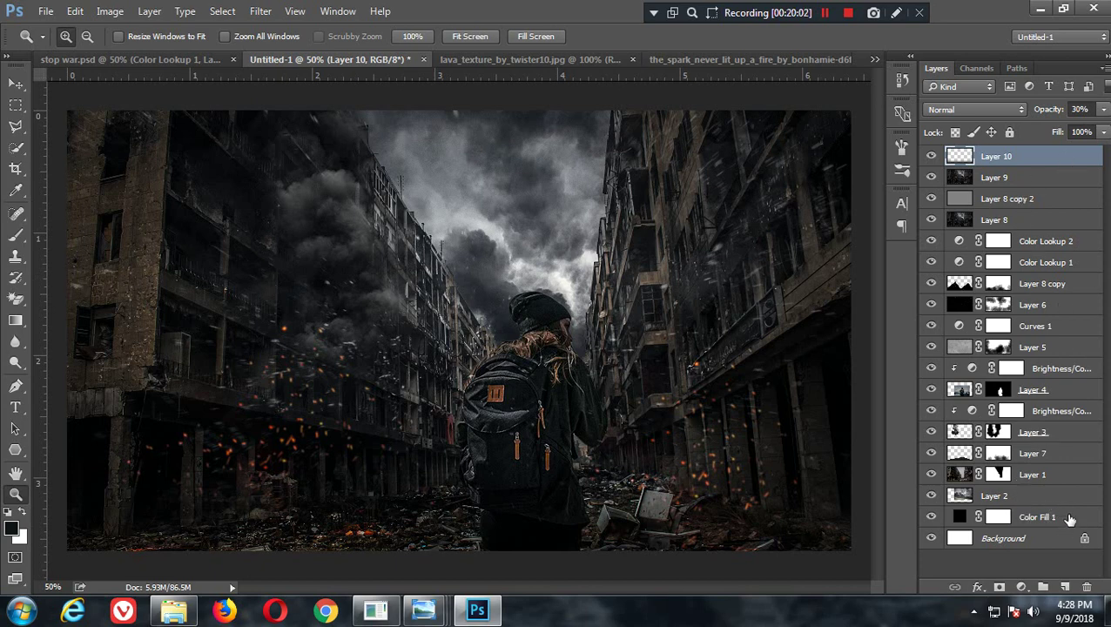
{"action": "left_click", "coordinate": [1068, 518], "text": "shift"}
{"action": "key", "text": "ctrl+g"}
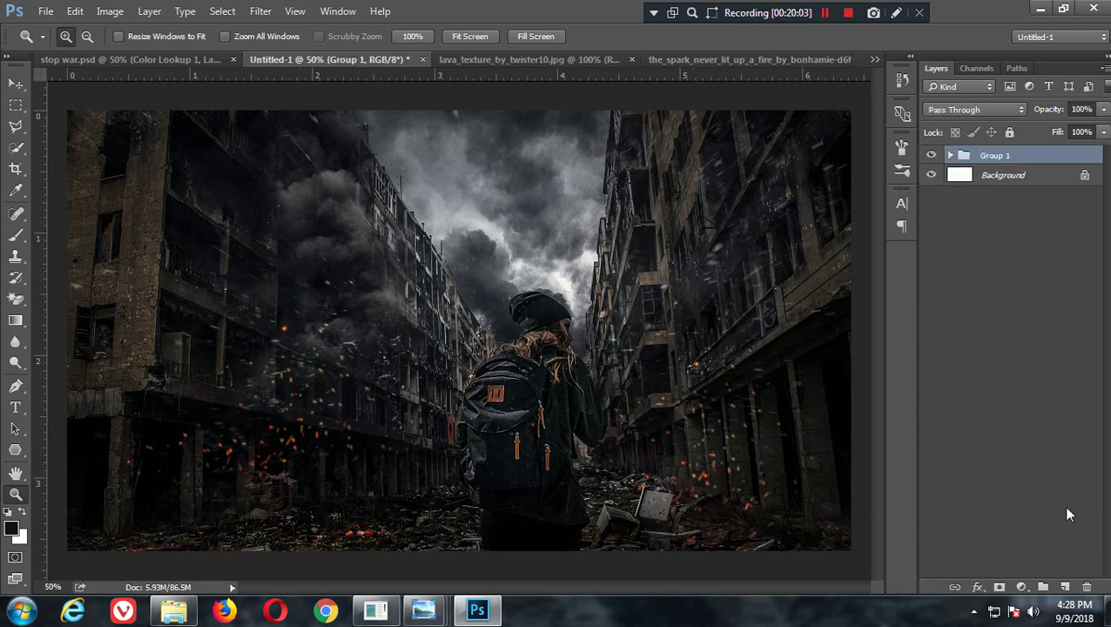